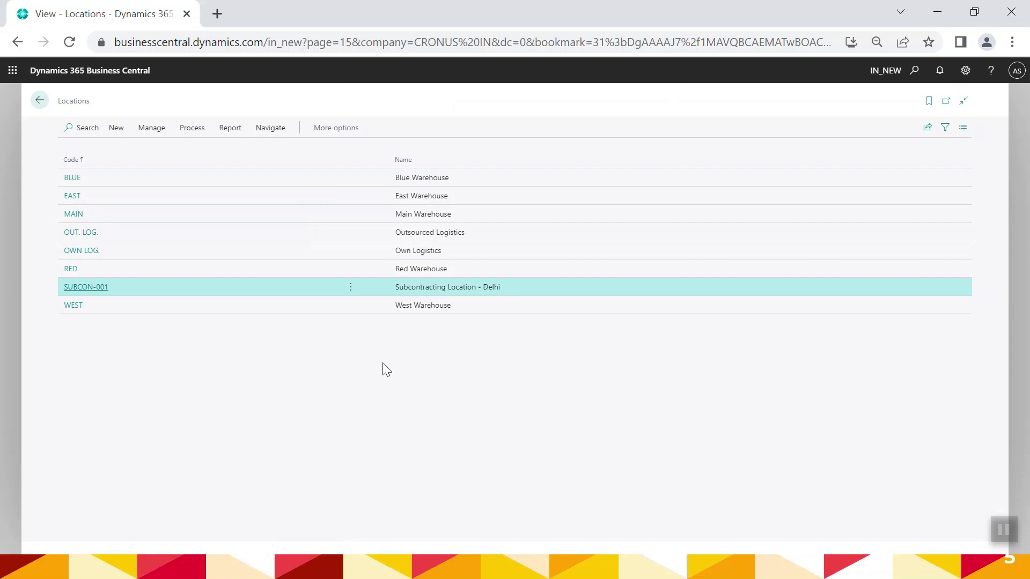
Open the BLUE location card, examine its Tax Information, and return to the locations list.
left_click(73, 178)
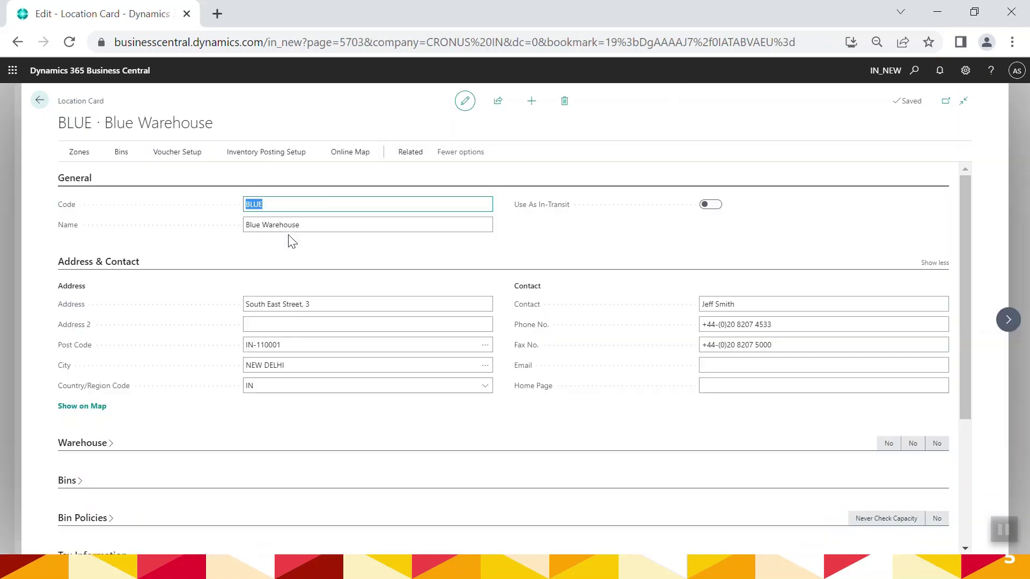
scroll(512, 299, "down", 4)
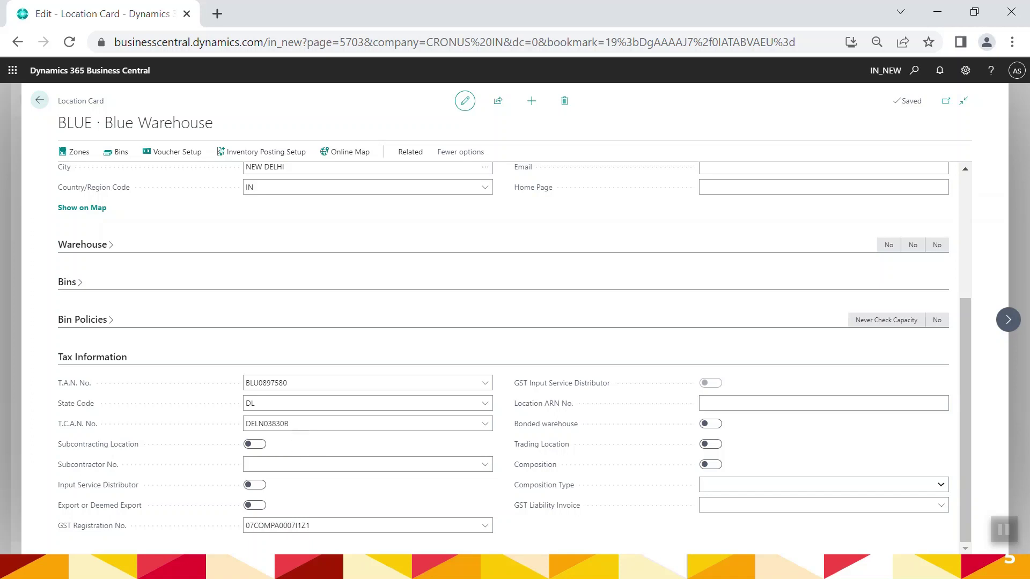
left_click(39, 100)
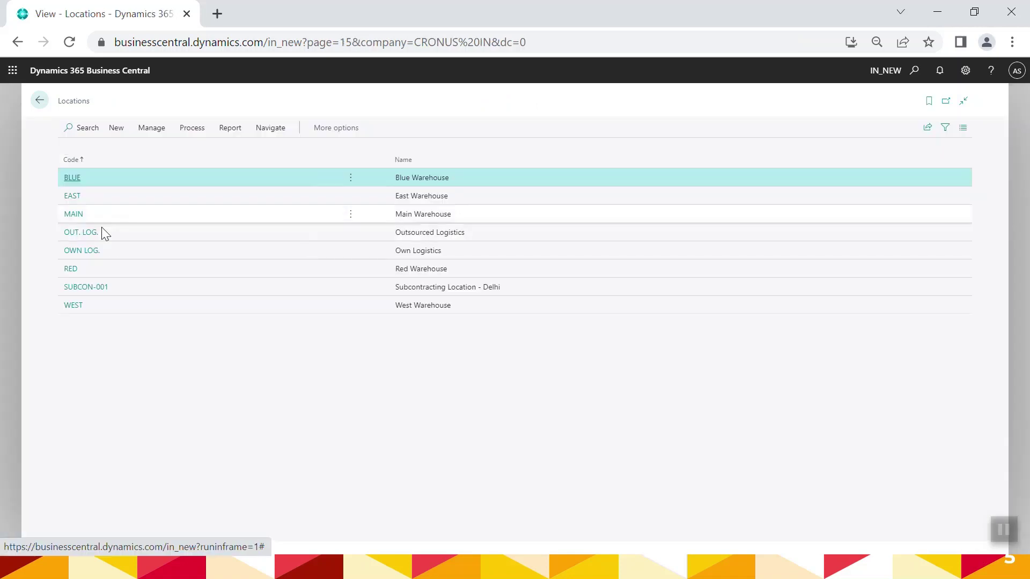
Open the SUBCON-001 location card and examine its address details and Tax Information settings.
left_click(101, 292)
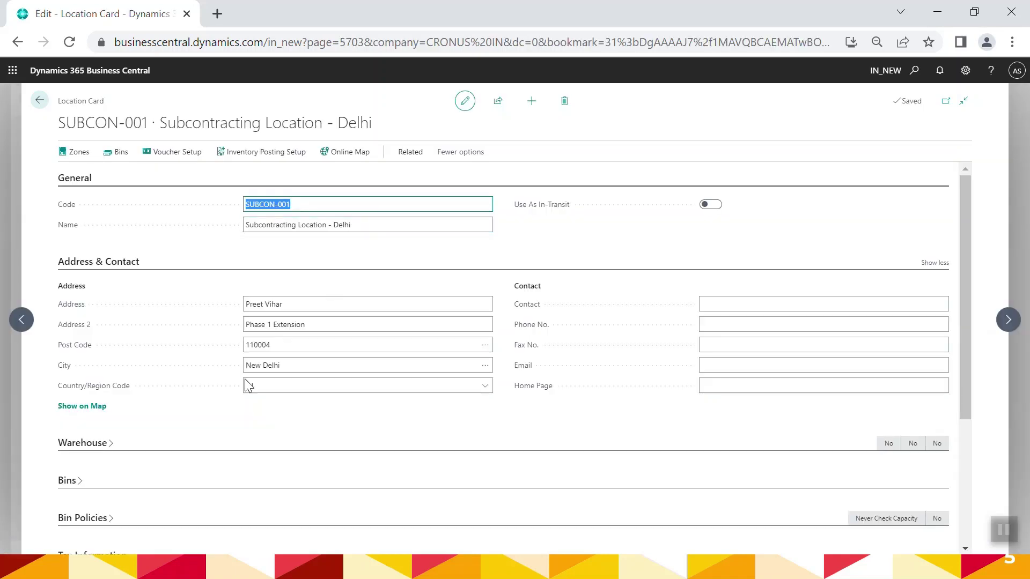
scroll(245, 386, "down", 2)
scroll(242, 387, "up", 2)
left_click(322, 255)
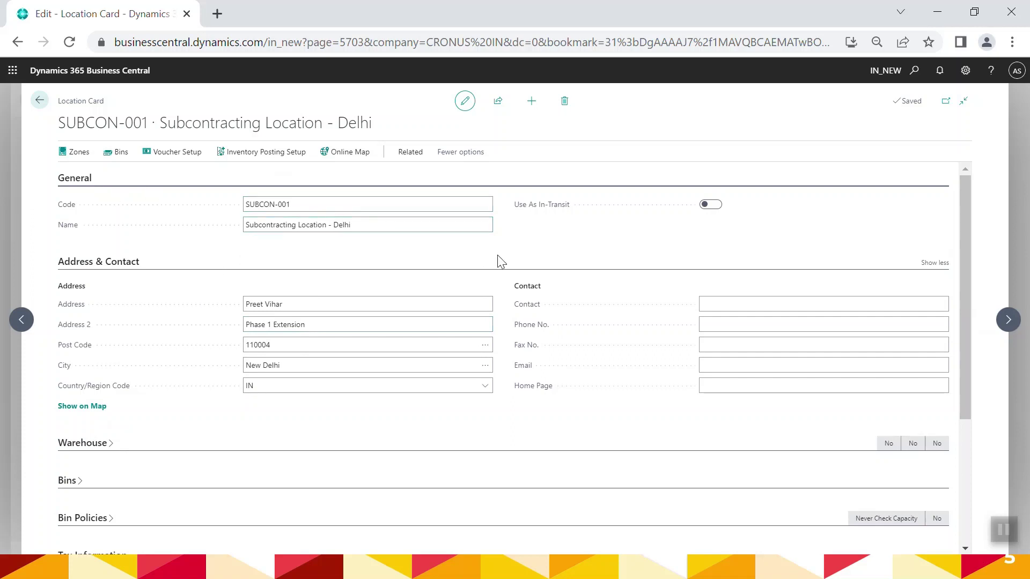
scroll(349, 462, "down", 1)
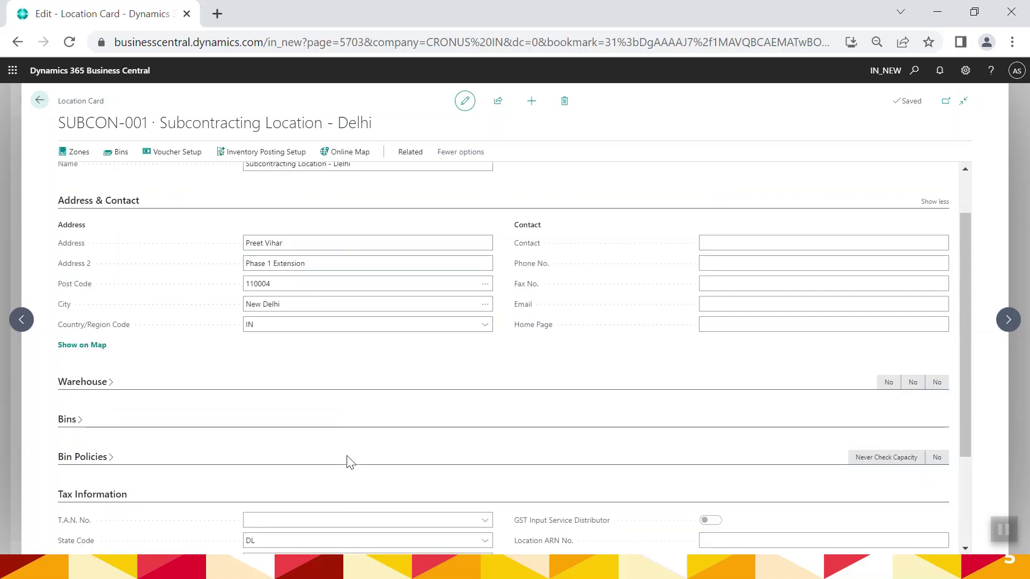
scroll(254, 382, "down", 2)
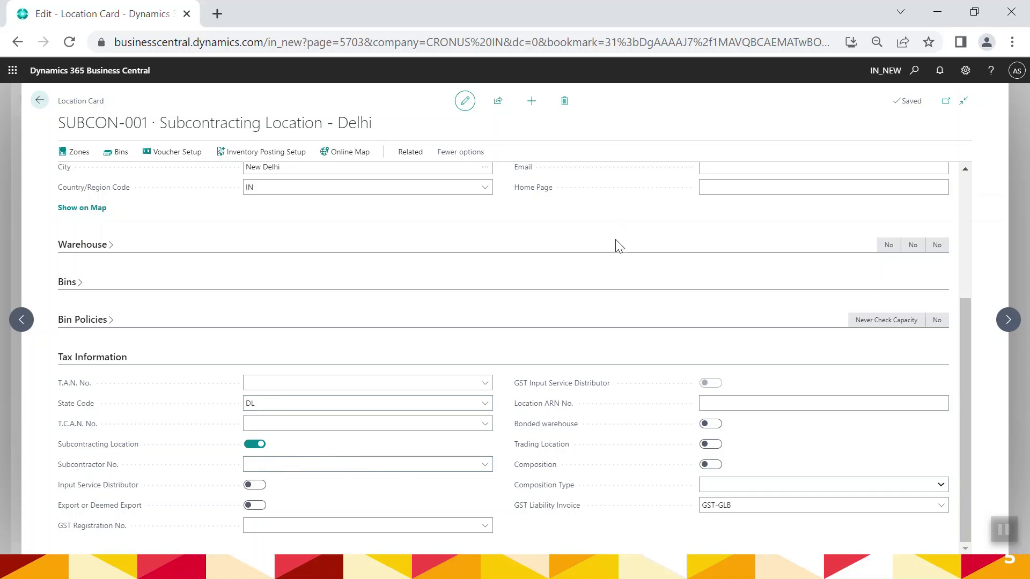
Browse the vendors offered for Subcontractor No. on the SUBCON-001 card and close the lookup without choosing one.
left_click(402, 469)
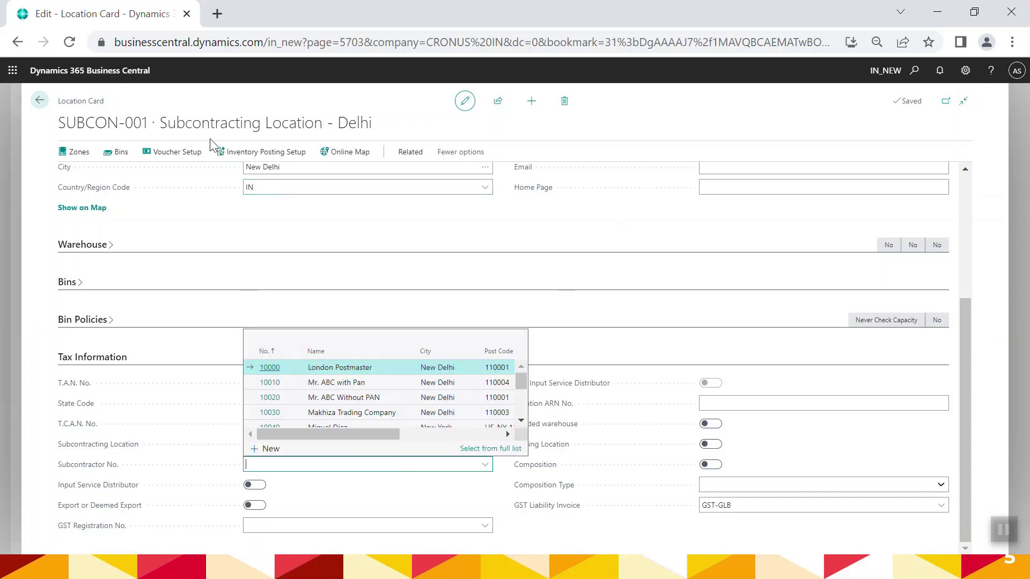
scroll(295, 401, "down", 2)
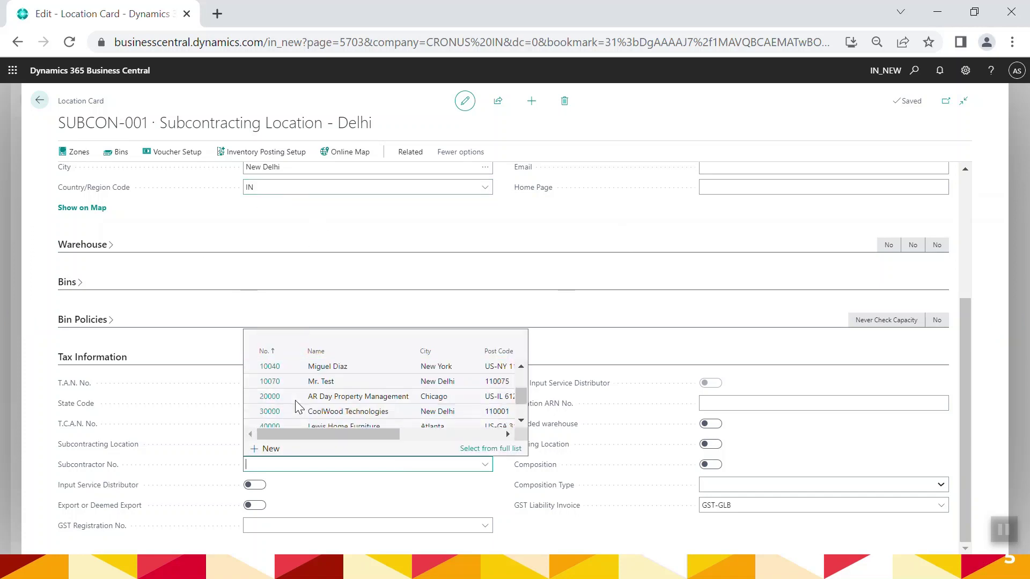
left_click(321, 490)
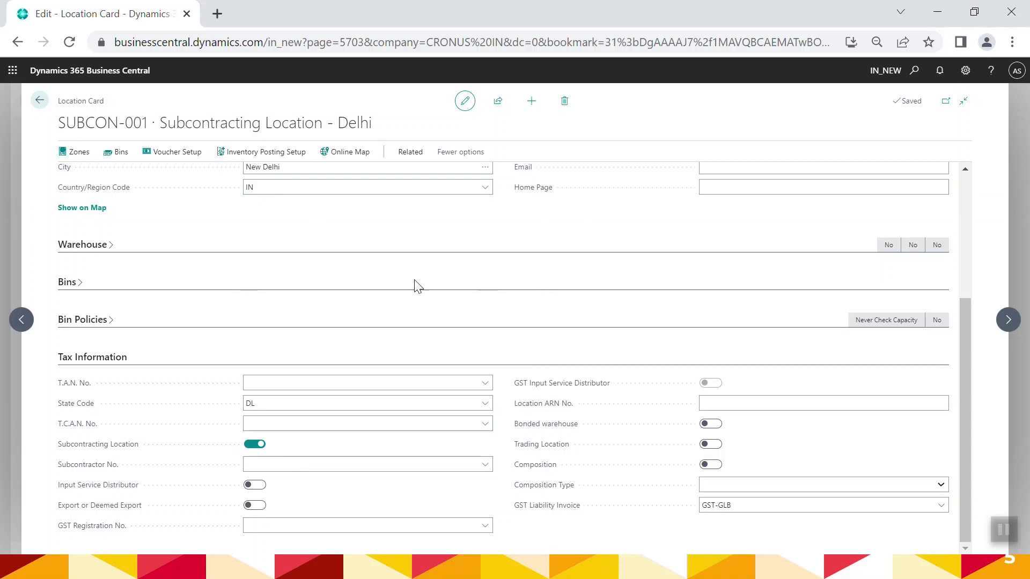
Recheck the SUBCON-001 card's address and tax fields, and return to the home page.
scroll(352, 288, "up", 3)
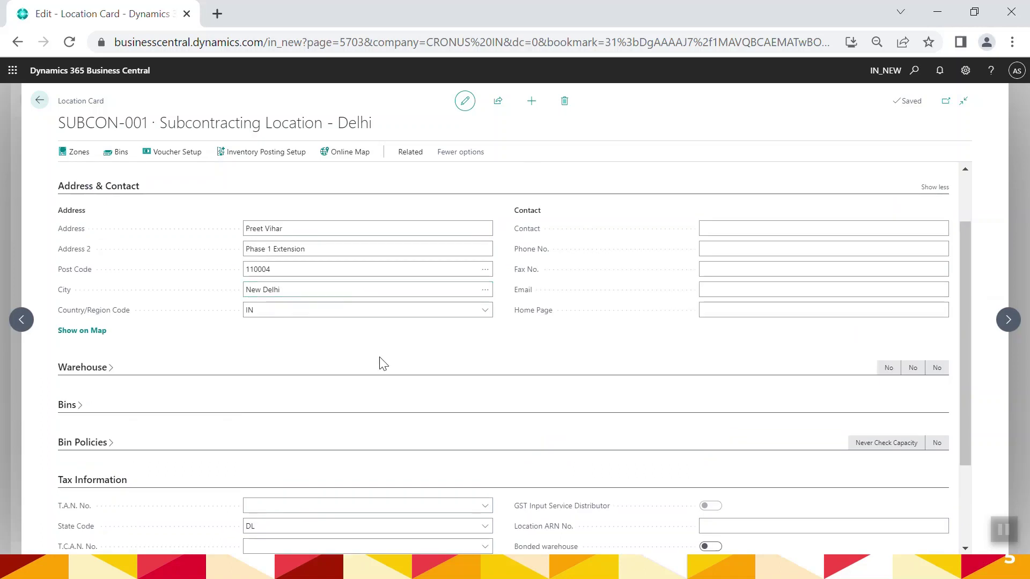
scroll(383, 363, "down", 2)
scroll(382, 364, "down", 1)
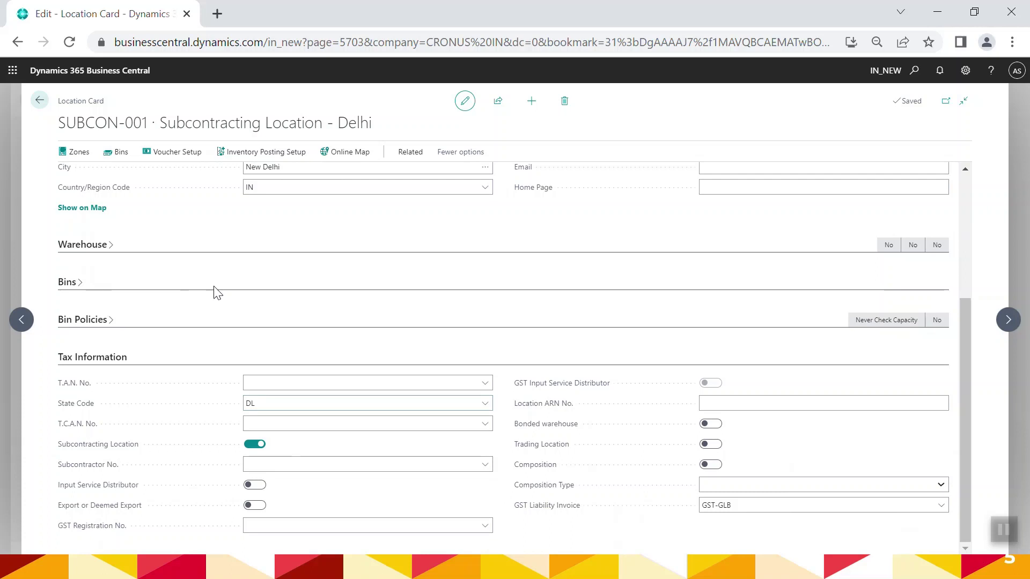
key("Escape")
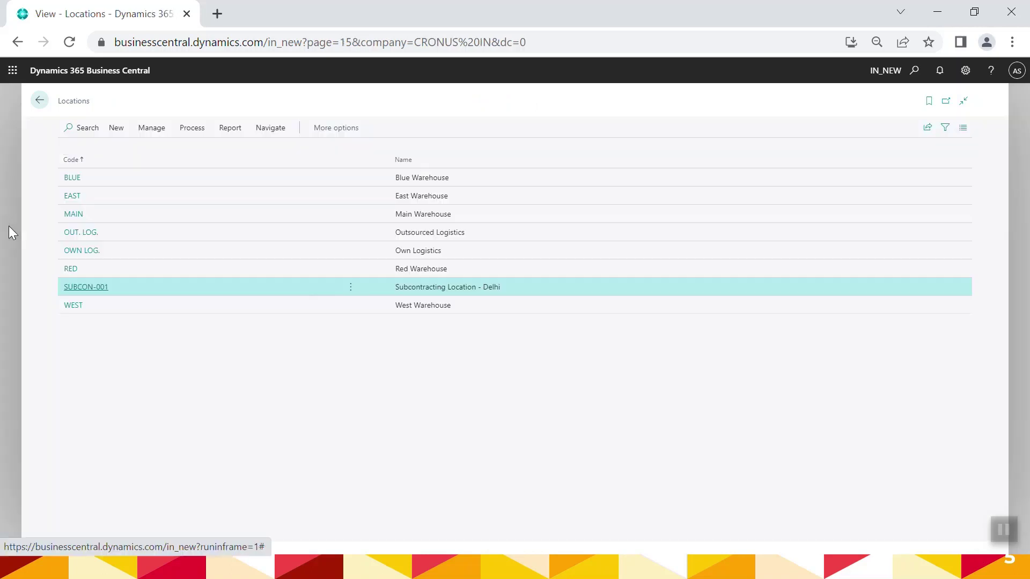
key("Escape")
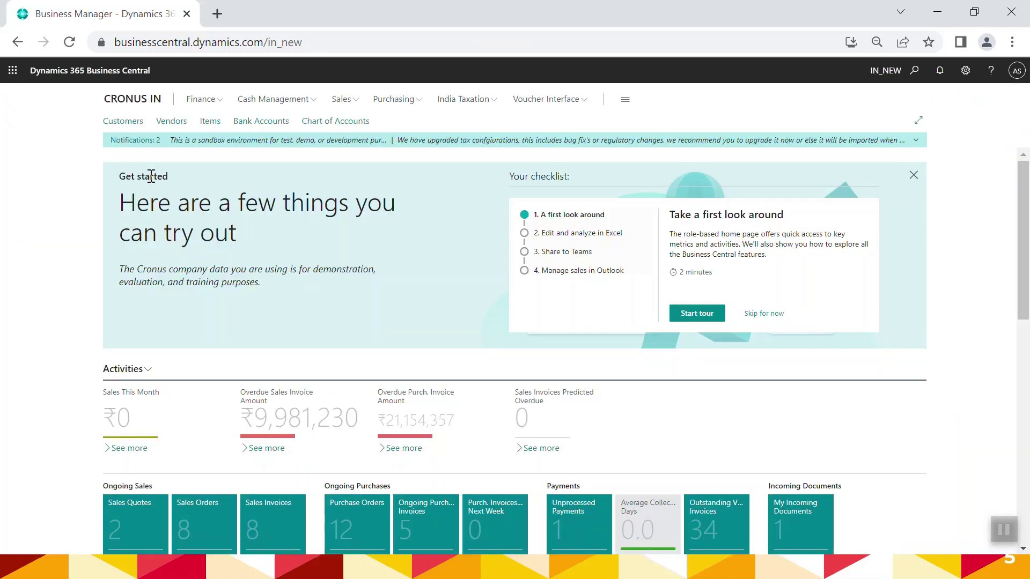
Open the vendor card for Sanjeev Plastic Extrusion Limited and examine its address, invoicing, GST and subcontractor details.
left_click(163, 124)
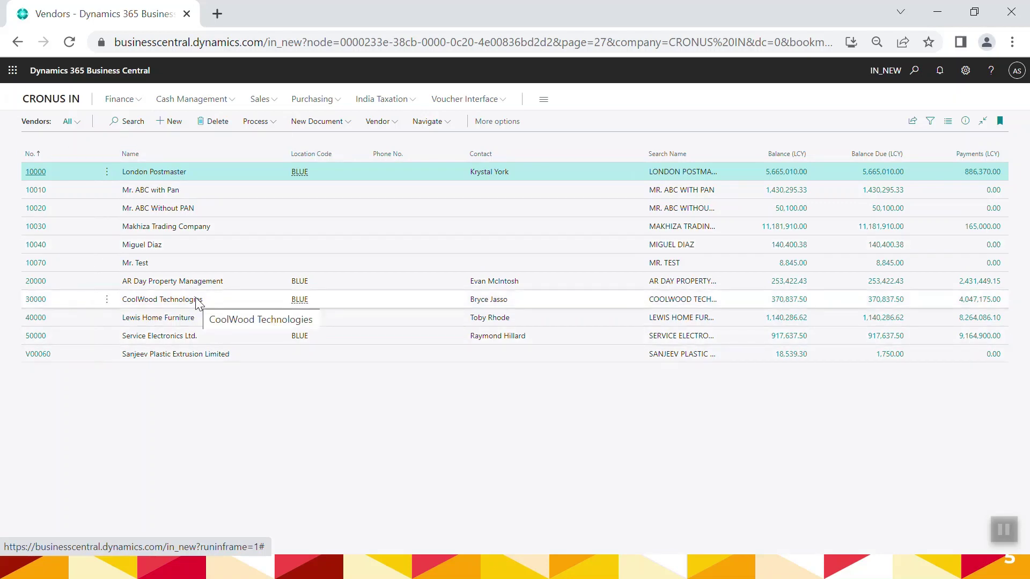
left_click(148, 362)
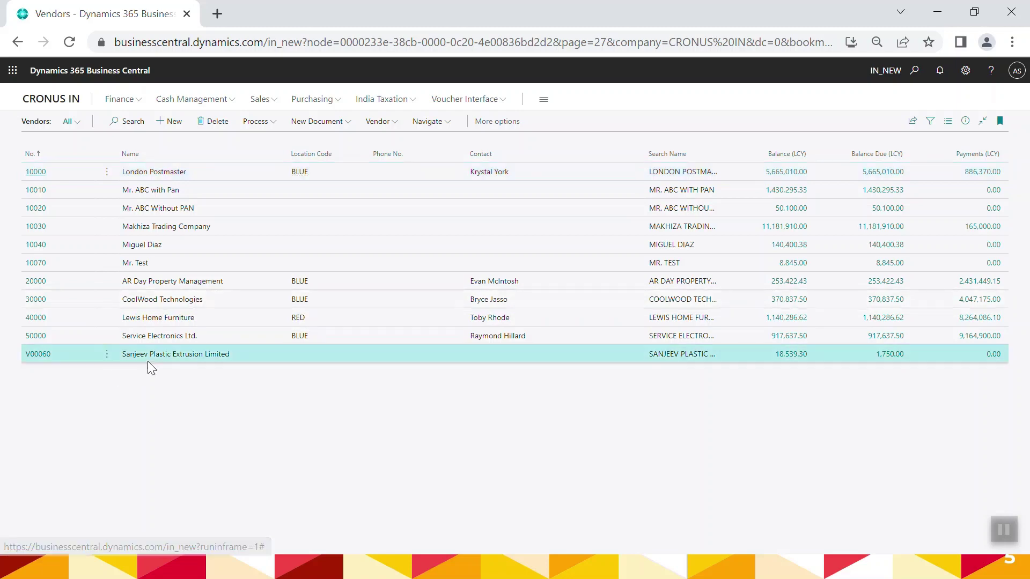
left_click(35, 355)
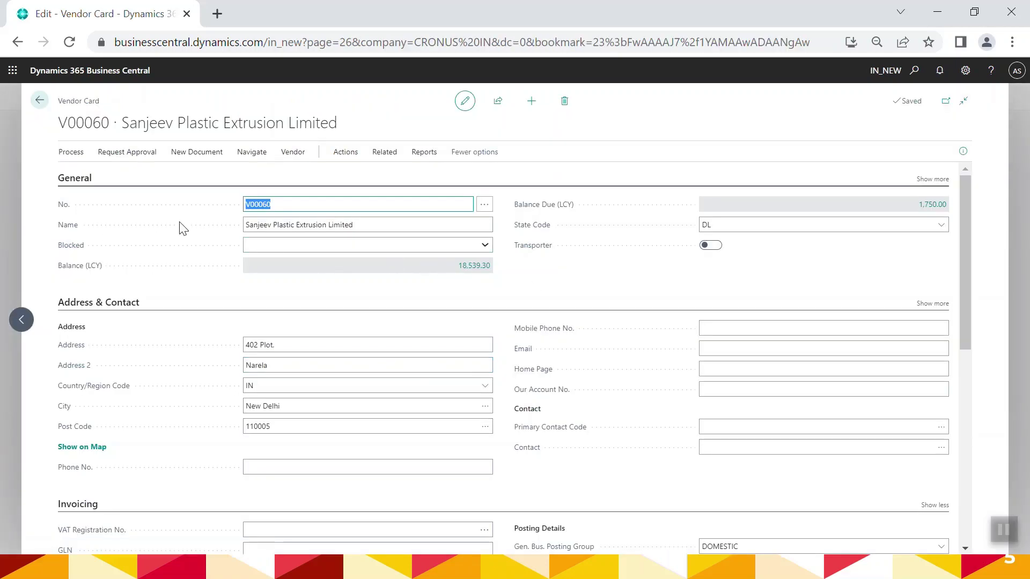
scroll(359, 287, "down", 1)
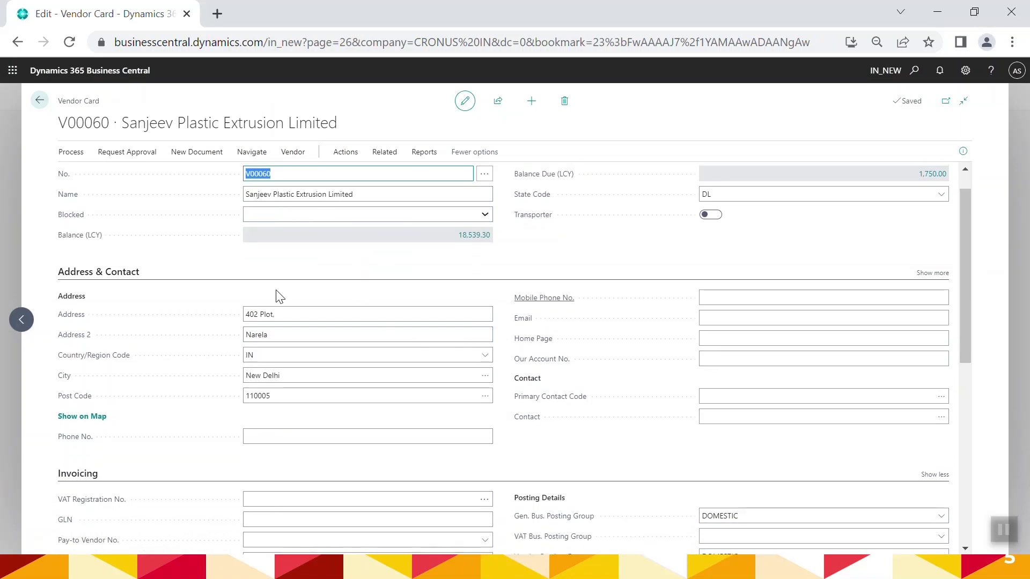
scroll(463, 276, "down", 2)
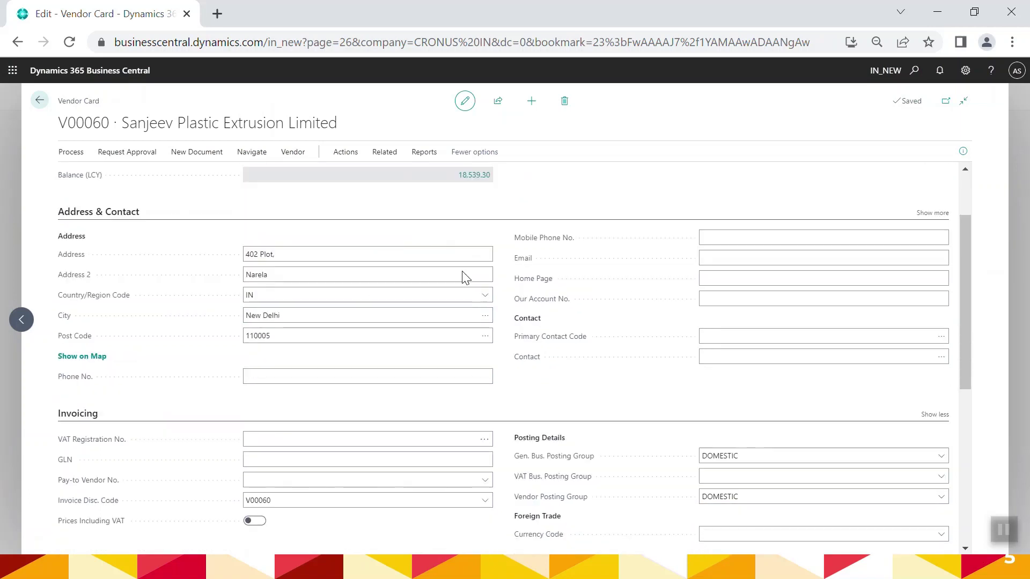
scroll(463, 276, "down", 2)
scroll(612, 341, "down", 9)
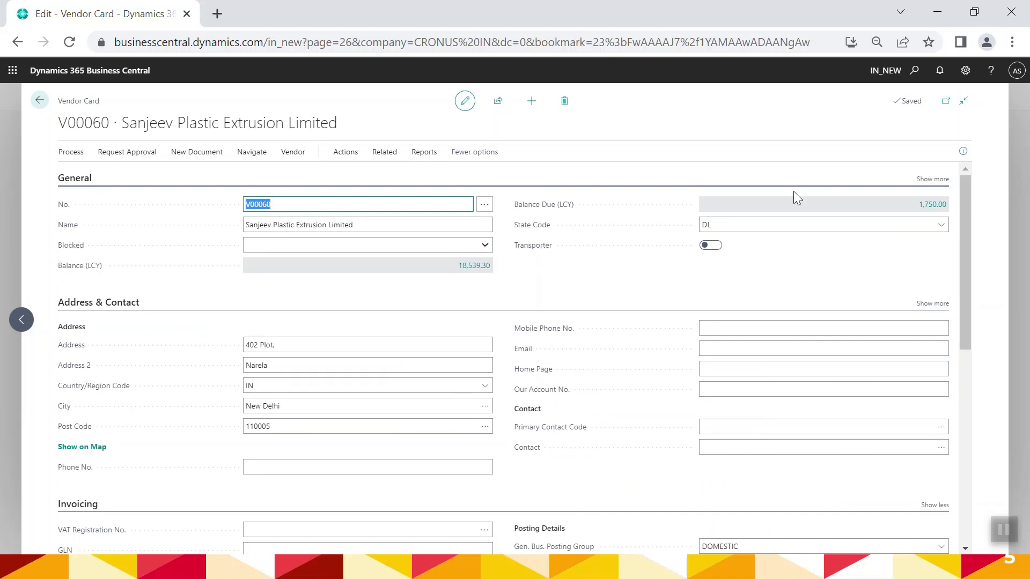
scroll(671, 363, "down", 8)
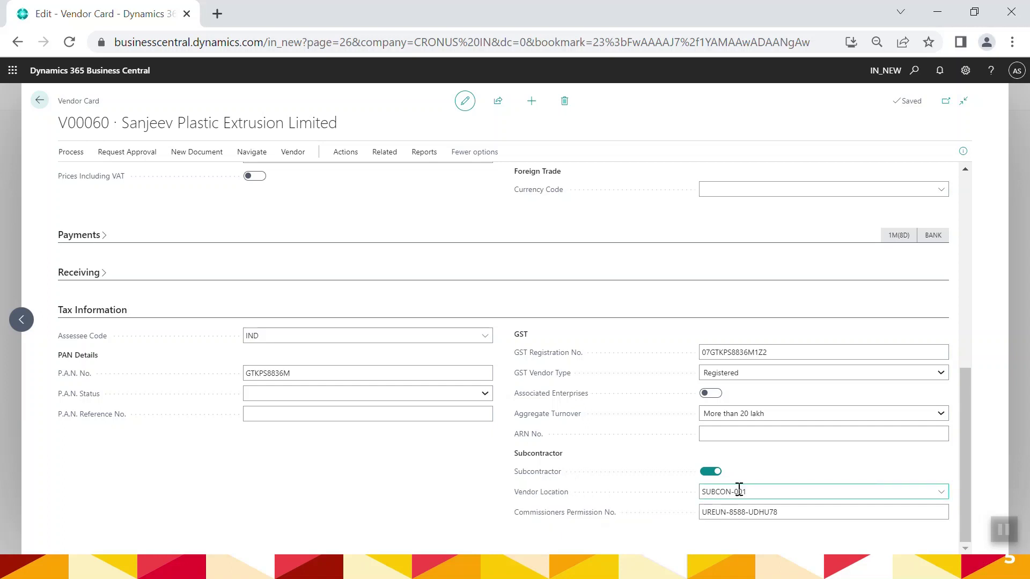
Choose SUBCON-001 as the vendor card's Vendor Location from the full list of locations.
left_click(784, 485)
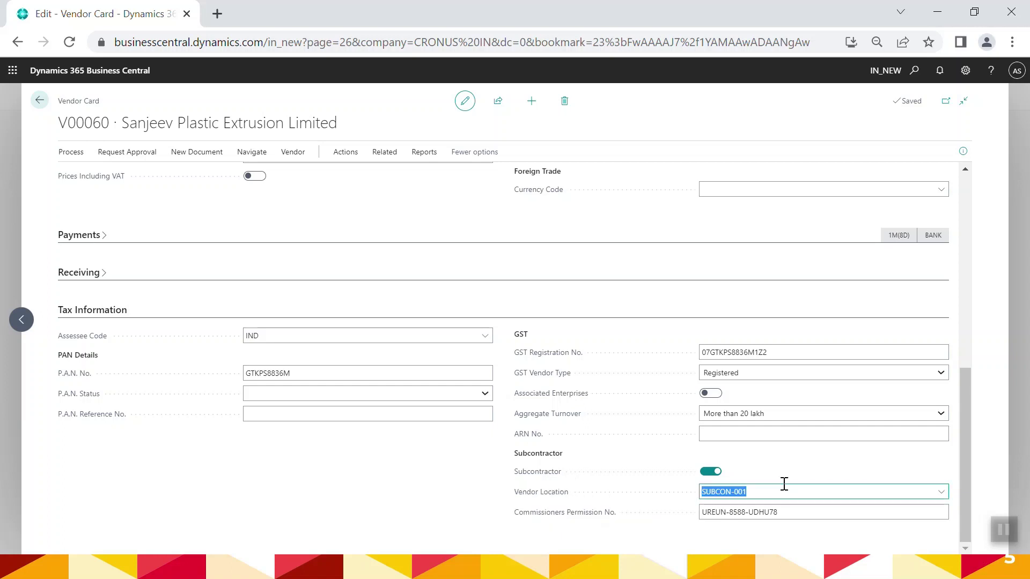
left_click(784, 485)
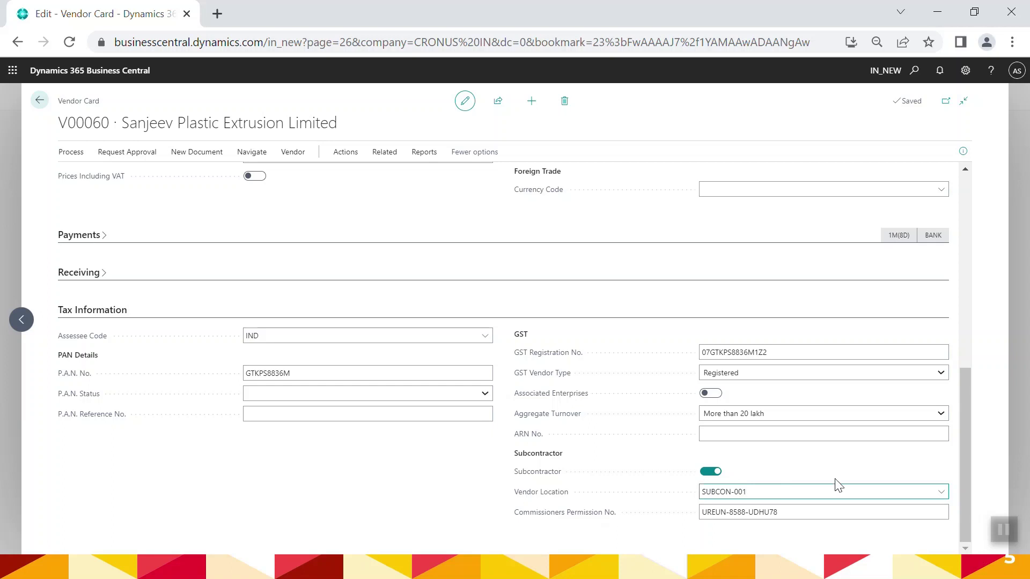
left_click(943, 495)
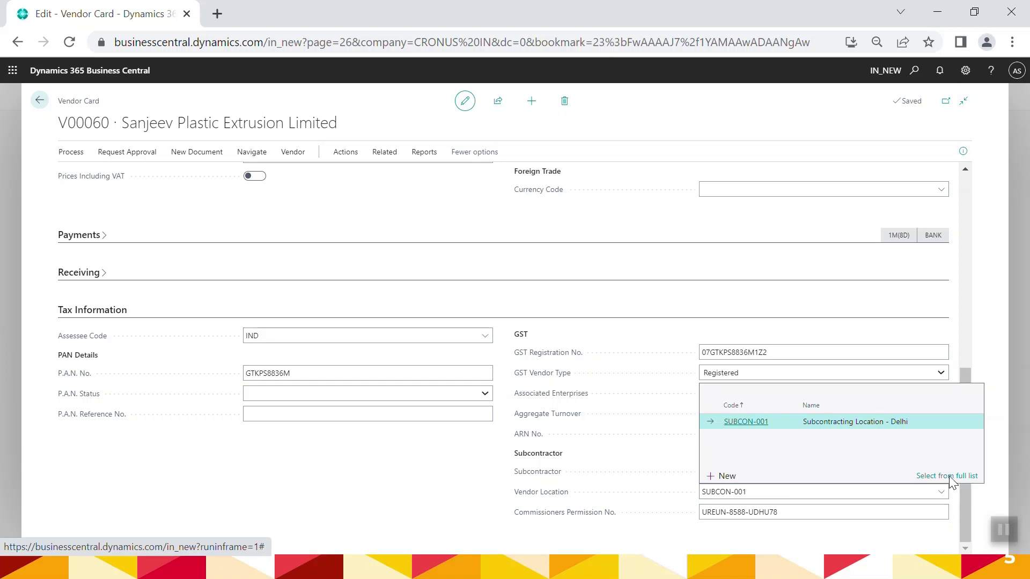
left_click(951, 482)
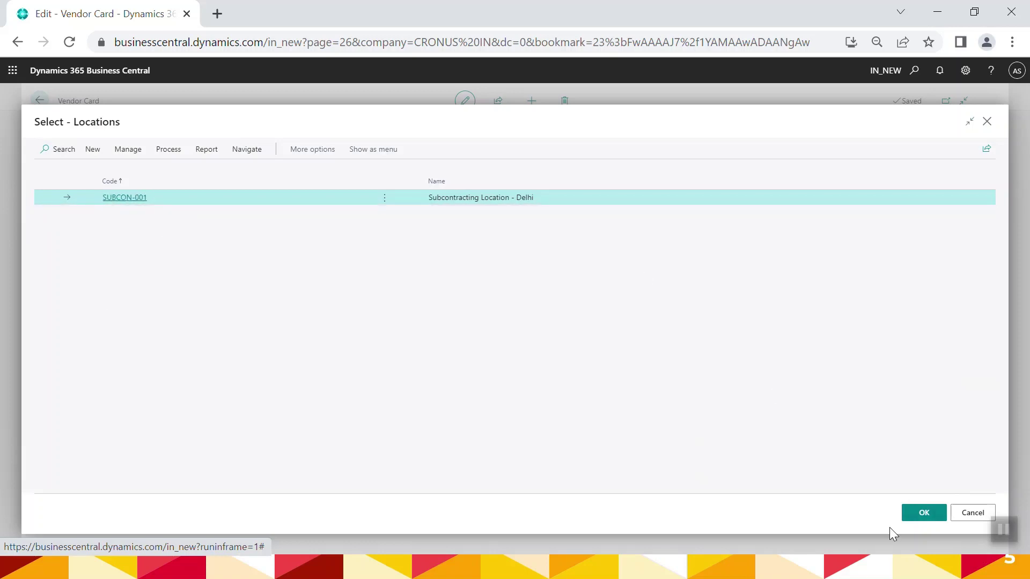
left_click(922, 527)
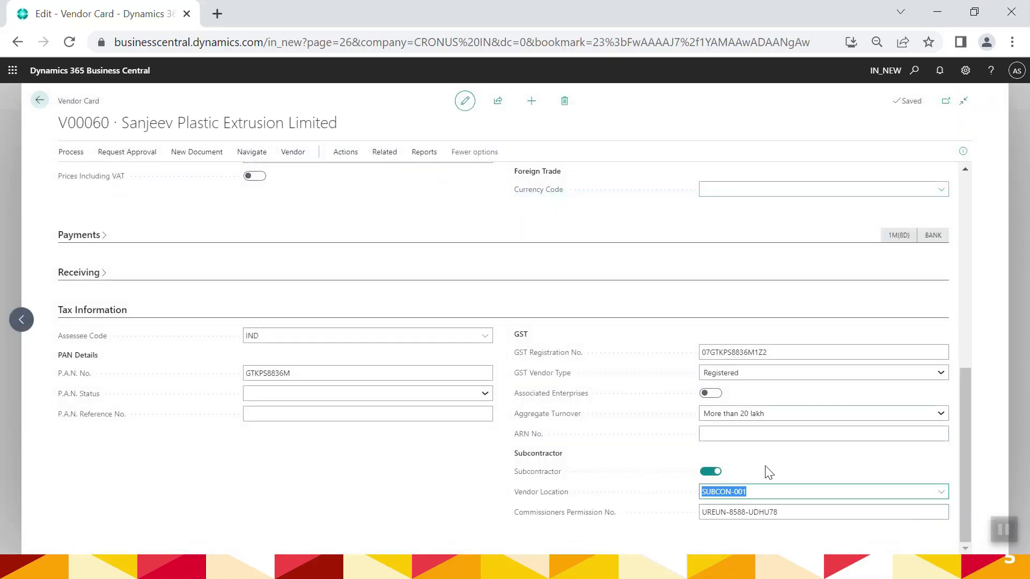
left_click(769, 472)
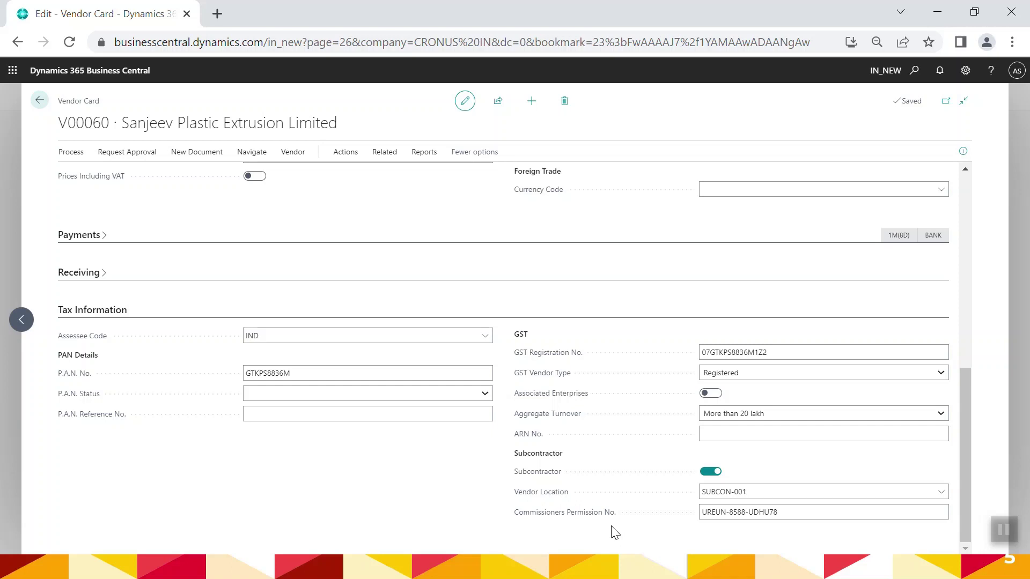
Check the vendor's Commissioners Permission No. field and return to the vendors list.
left_click(803, 513)
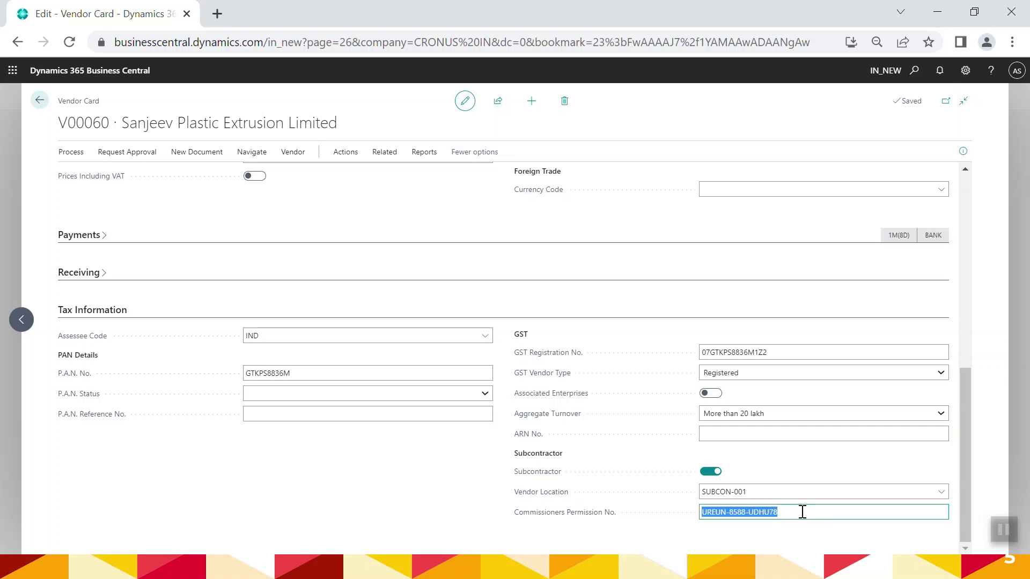
left_click(803, 512)
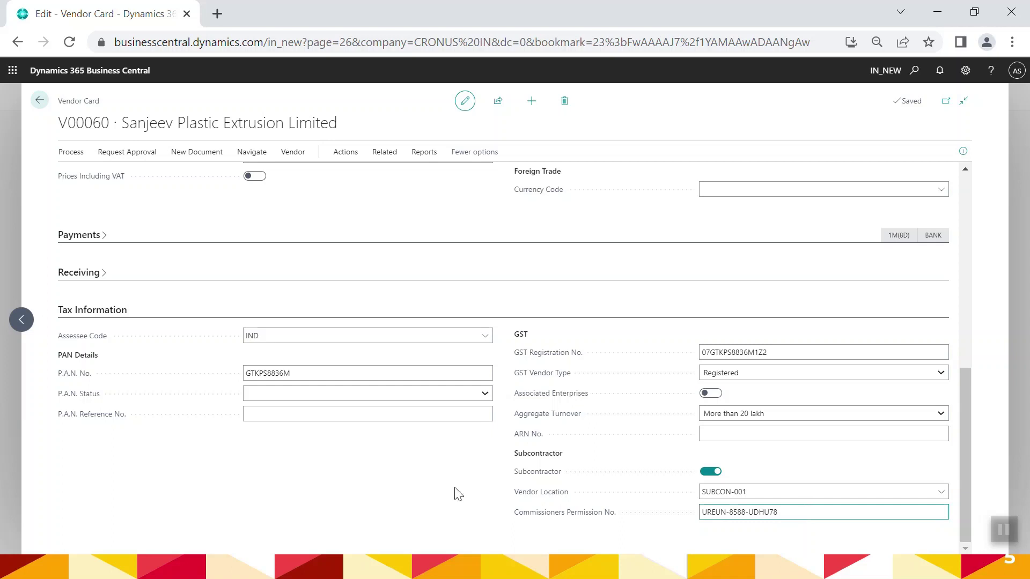
left_click(12, 147)
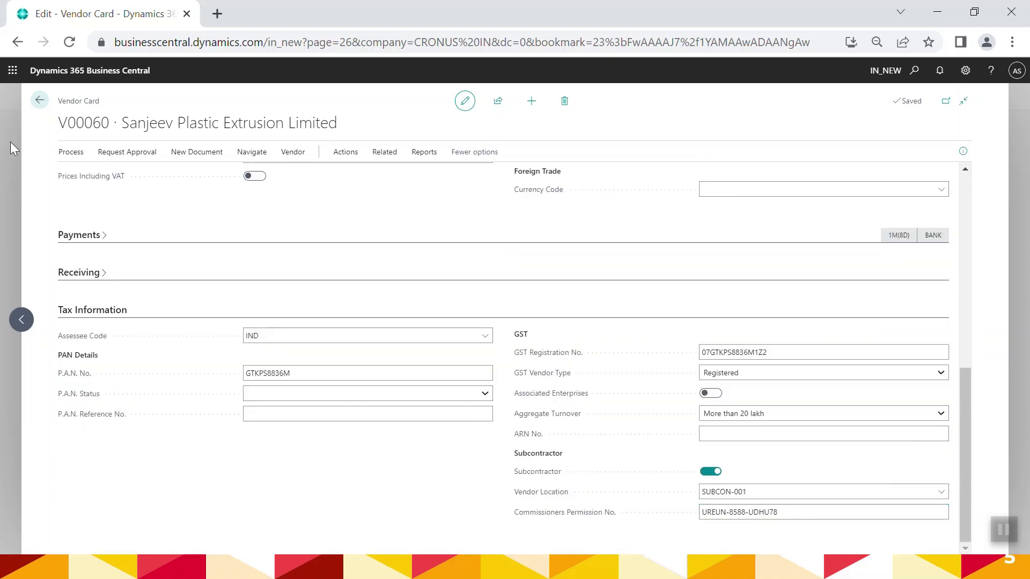
left_click(39, 101)
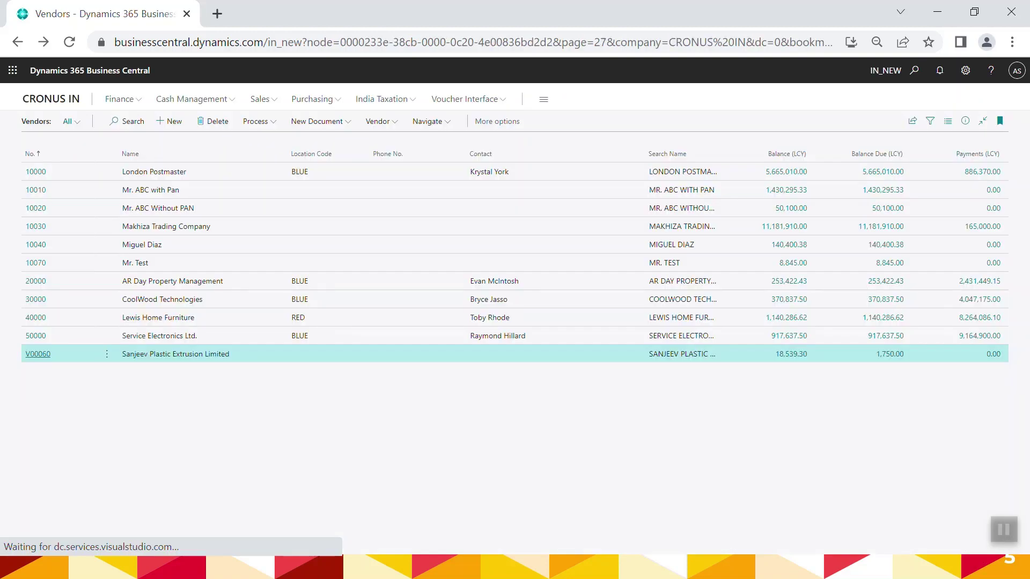
Open the items list from the home page and look over the Poly Granuels and Poly Jumbo Roll 120x180 items.
left_click(77, 99)
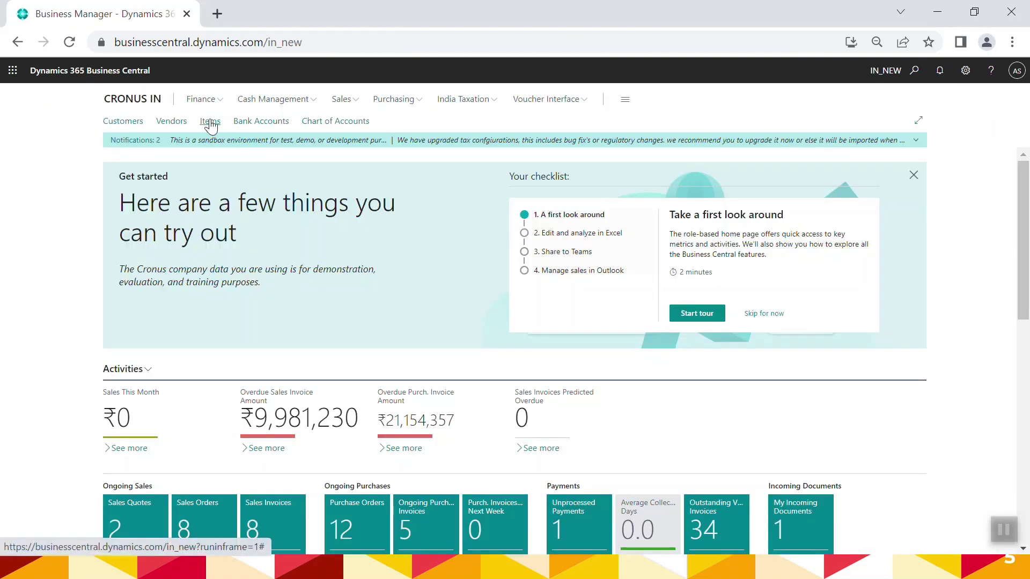
left_click(210, 123)
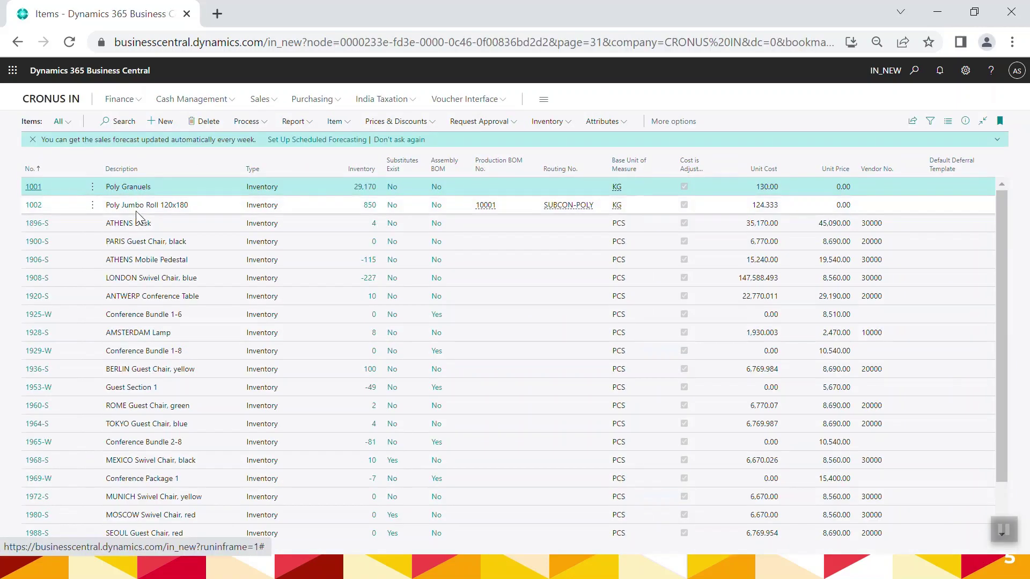
left_click(136, 211)
left_click(150, 188)
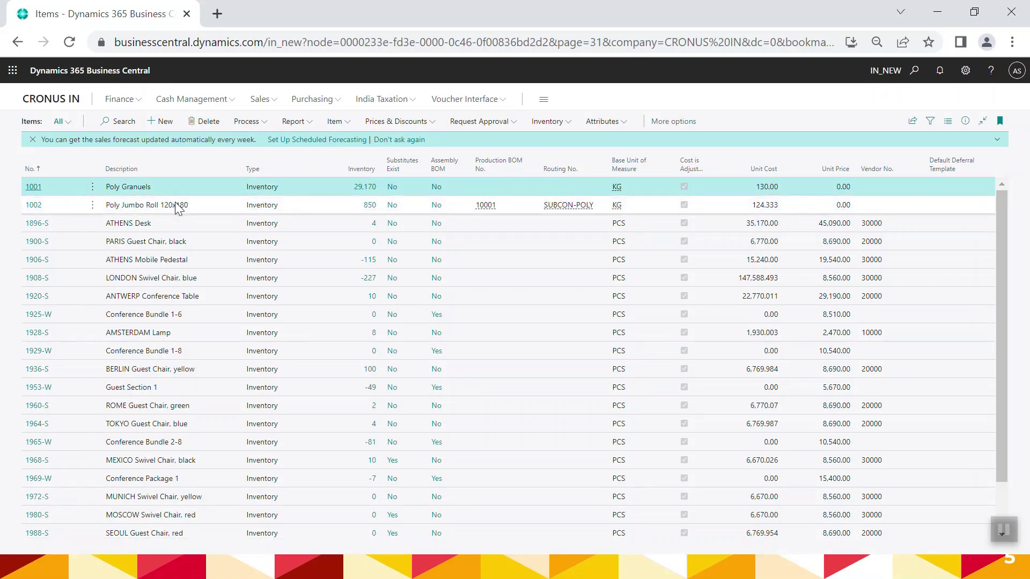
left_click(175, 202)
left_click(138, 191)
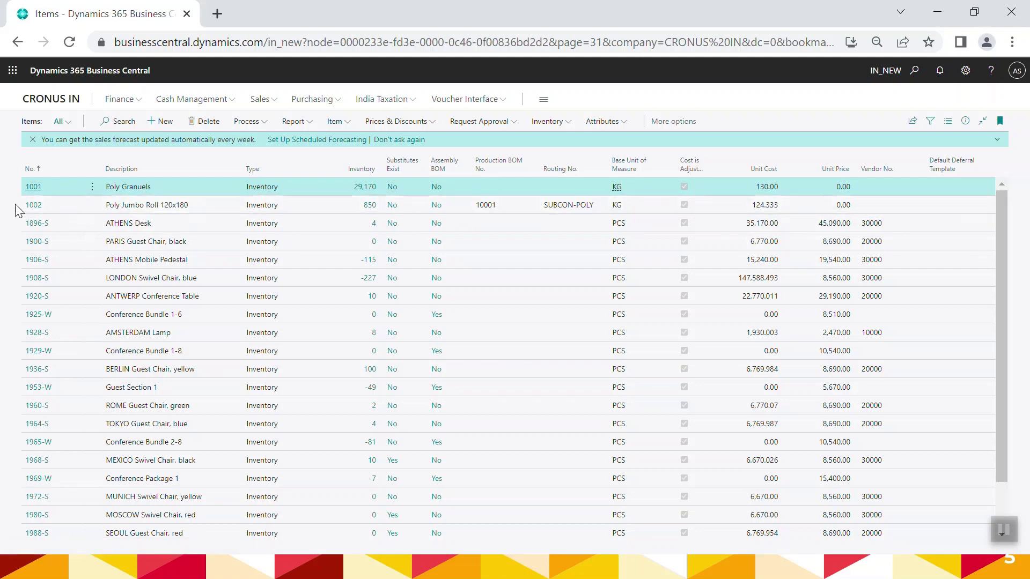
Open the item card for Poly Granuels and check its Subcontracting setting and Sub. Comp. Location under Costs & Posting.
left_click(150, 209)
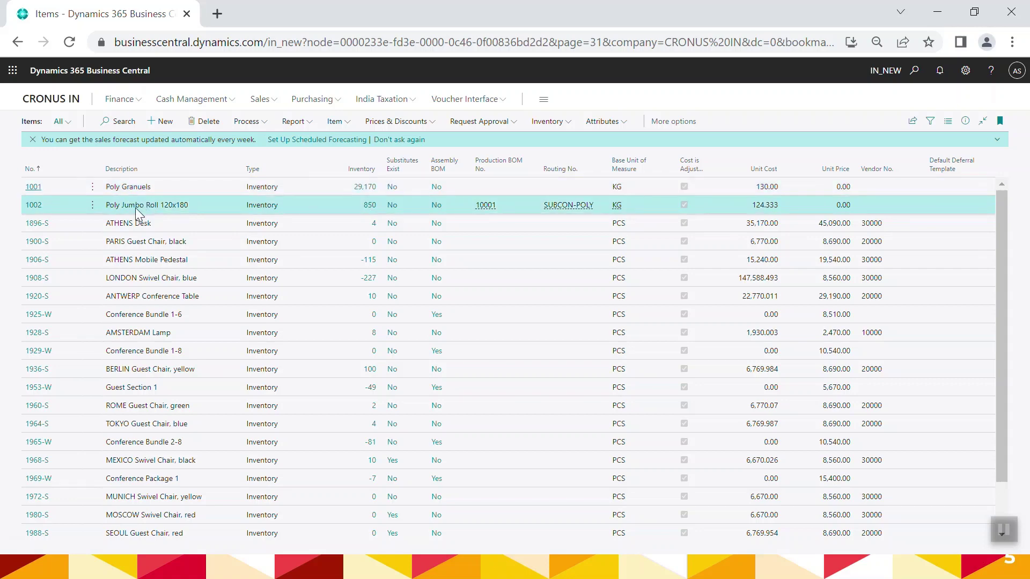
left_click(167, 189)
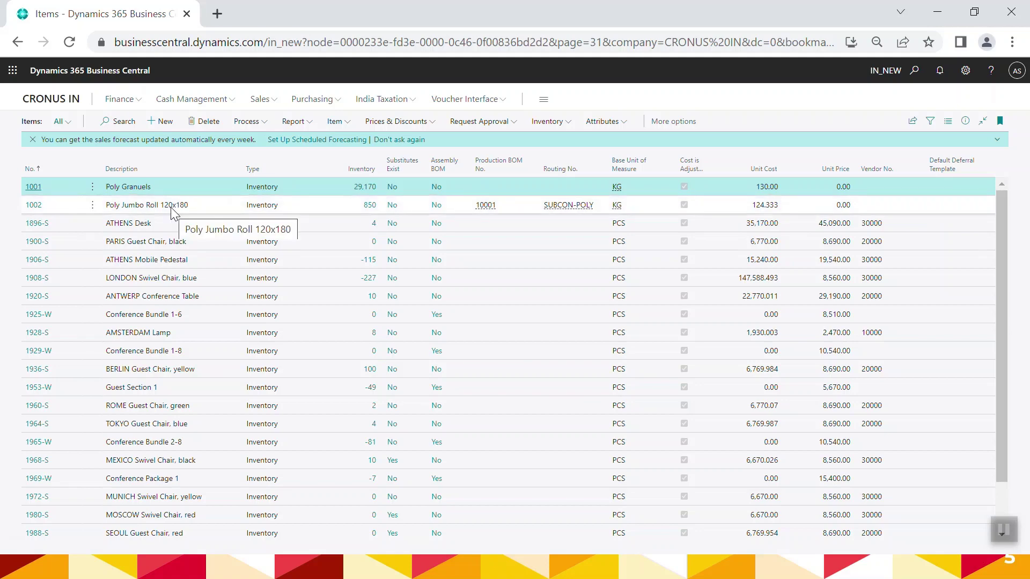
left_click(33, 188)
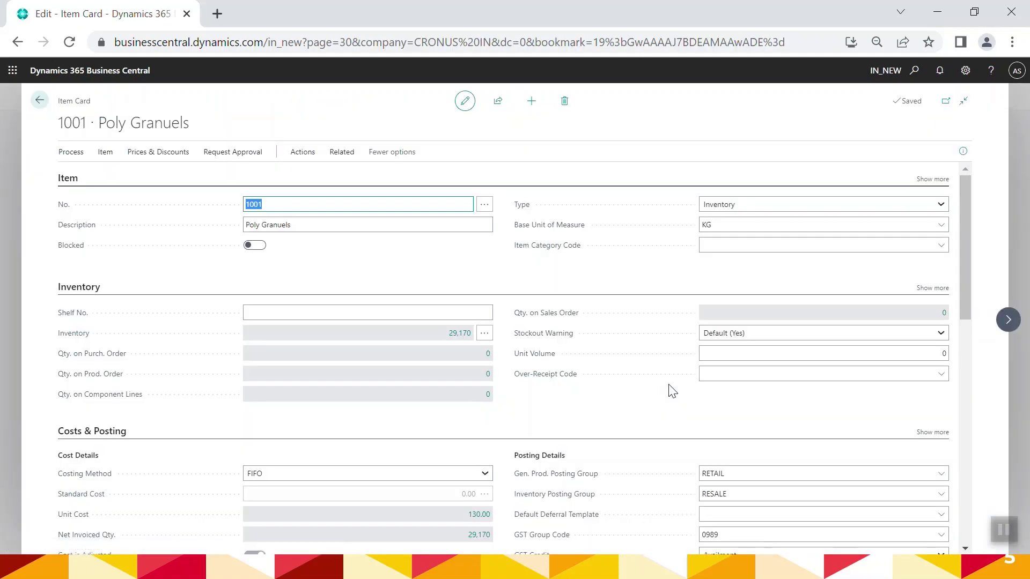
scroll(671, 392, "down", 2)
scroll(669, 390, "up", 2)
scroll(633, 445, "down", 5)
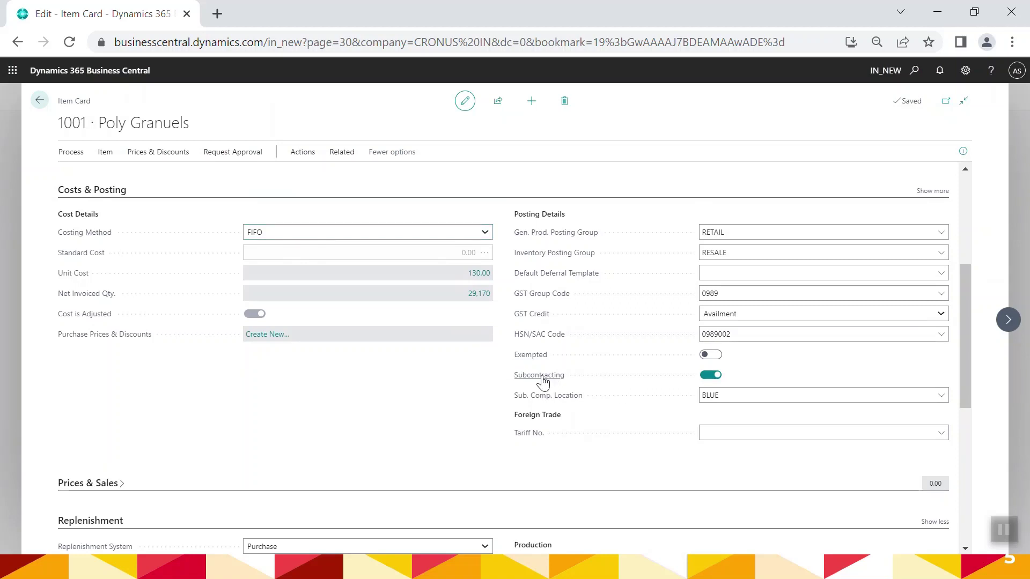
mouse_move(536, 382)
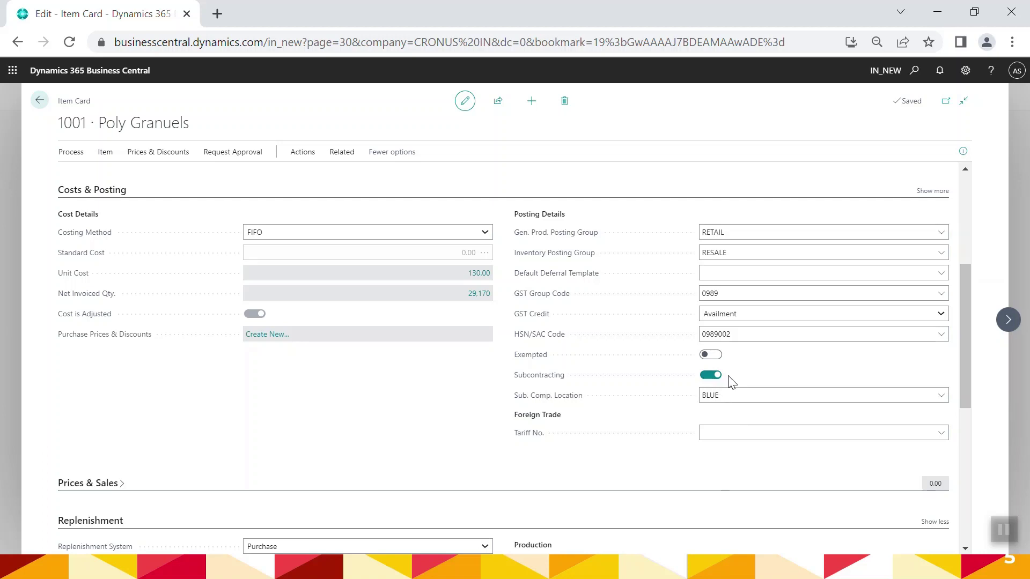
left_click(725, 394)
left_click(736, 397)
left_click(735, 399)
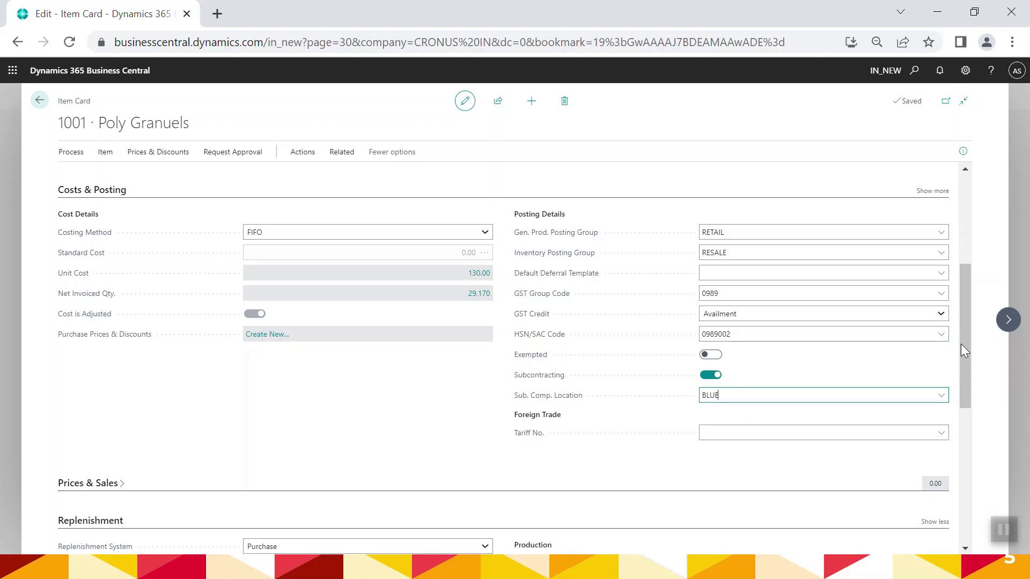
Move to the Poly Jumbo Roll 120x180 item card, examine its subcontracting, replenishment, routing and production BOM fields, and return to the items list.
left_click(1010, 320)
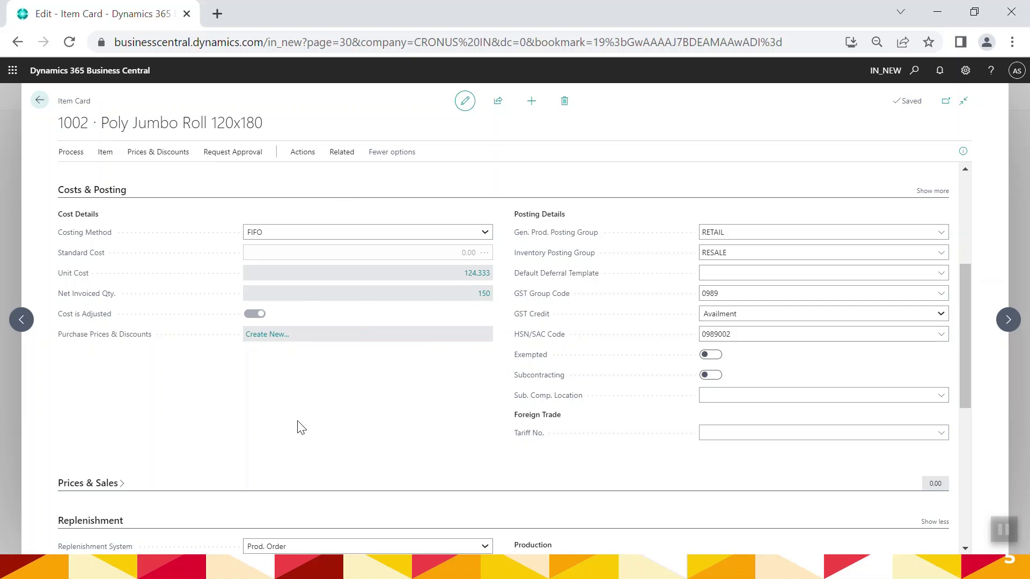
scroll(299, 425, "down", 3)
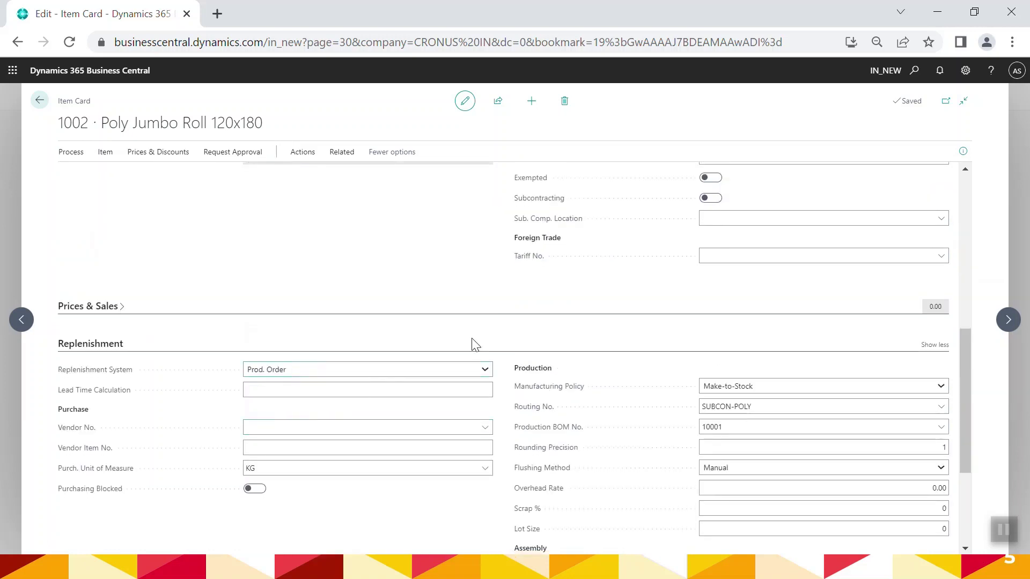
scroll(473, 345, "up", 1)
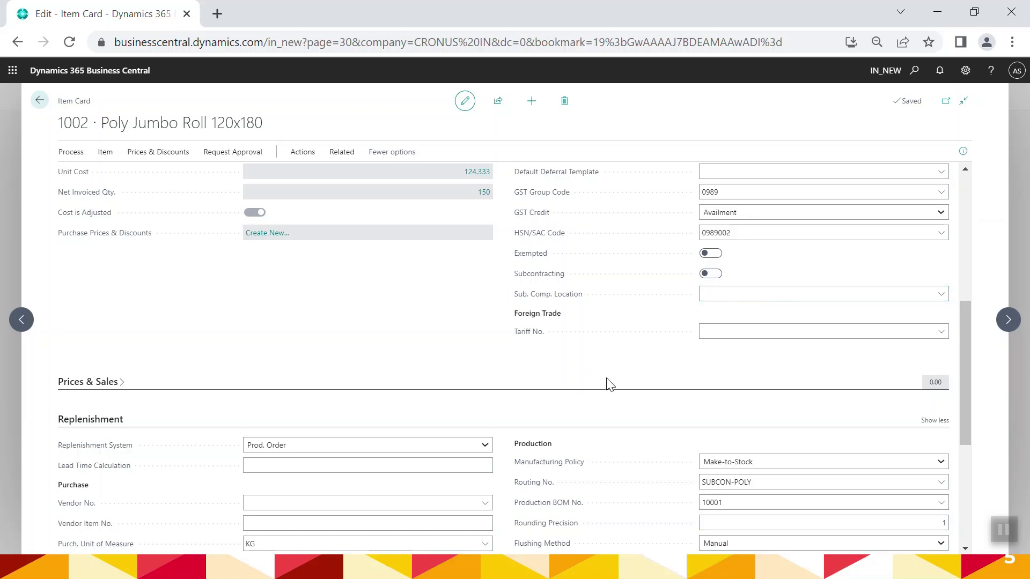
scroll(610, 384, "down", 3)
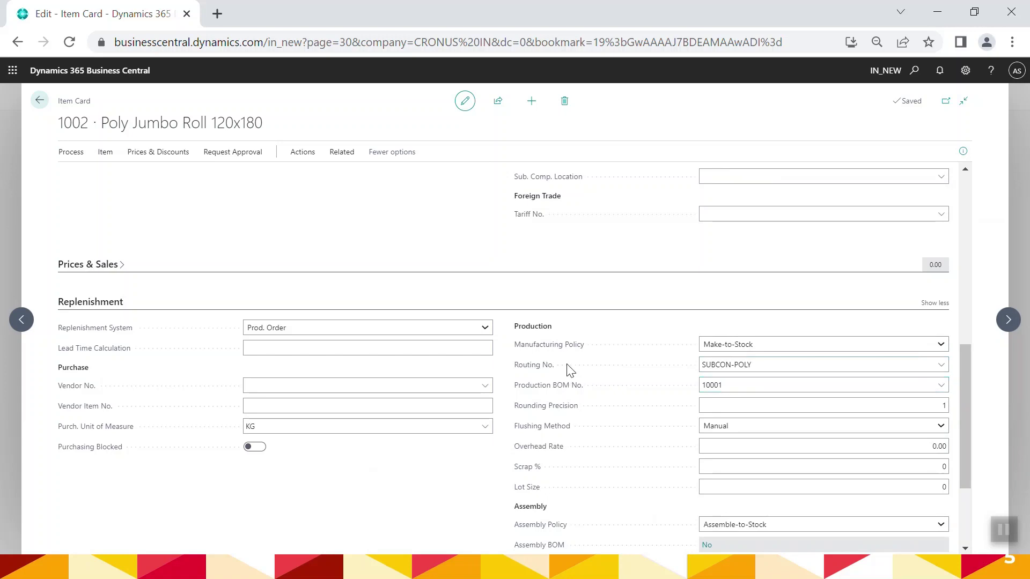
left_click(758, 360)
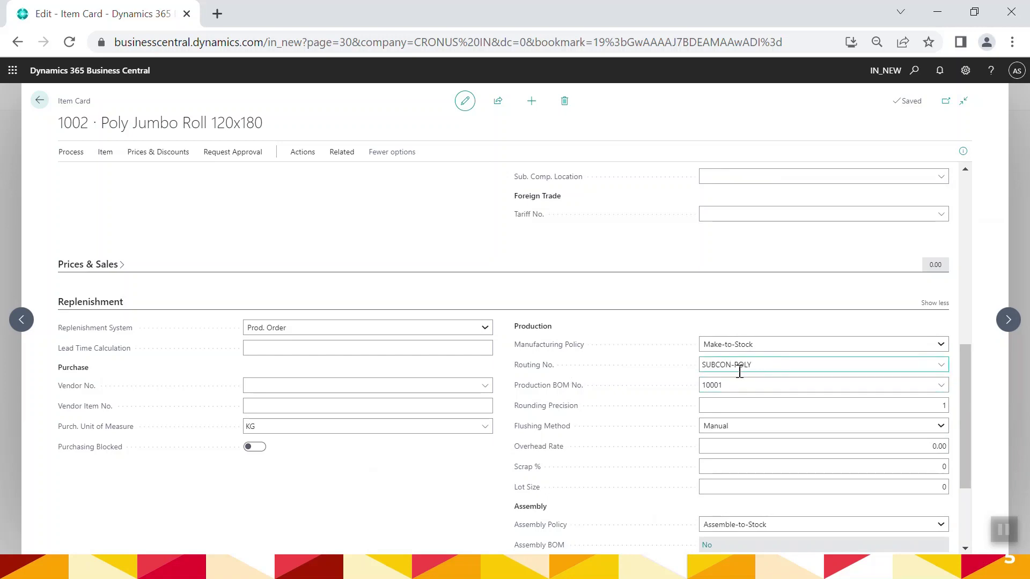
scroll(558, 322, "up", 1)
scroll(443, 361, "up", 2)
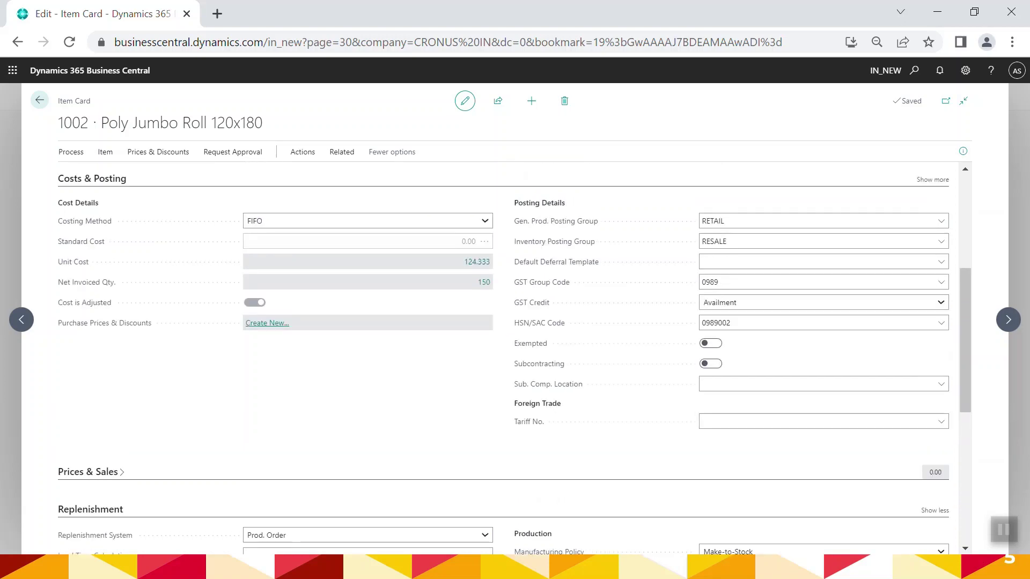
key("Escape")
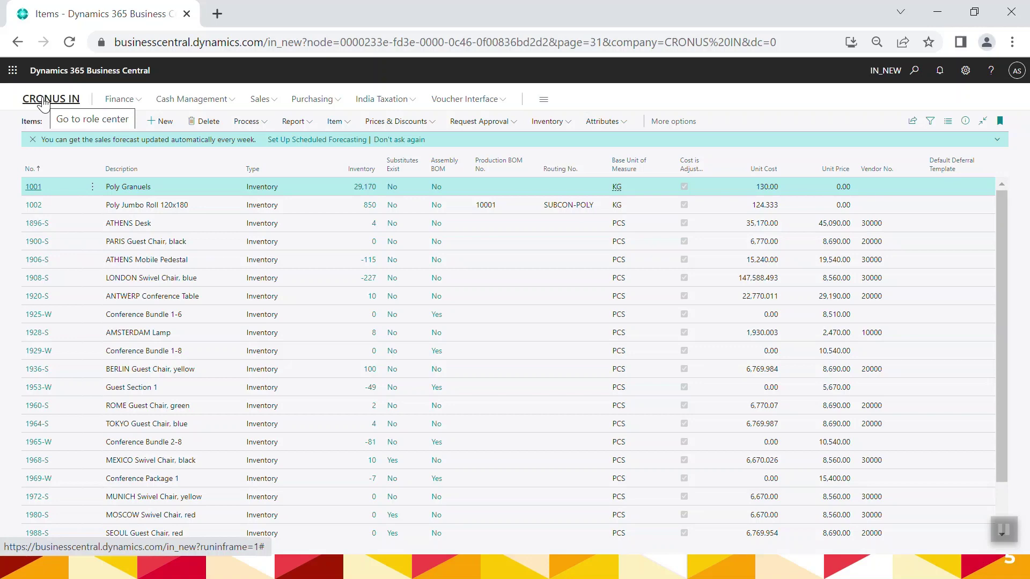
Return to the role center, search for "inven se" and open the Inventory Setup page.
left_click(44, 101)
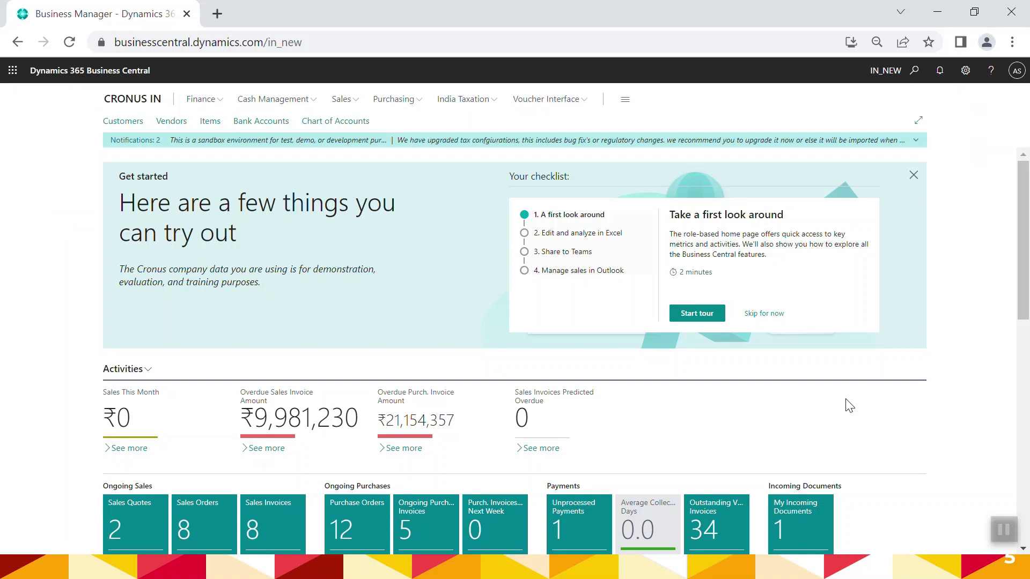
left_click(914, 71)
type("in")
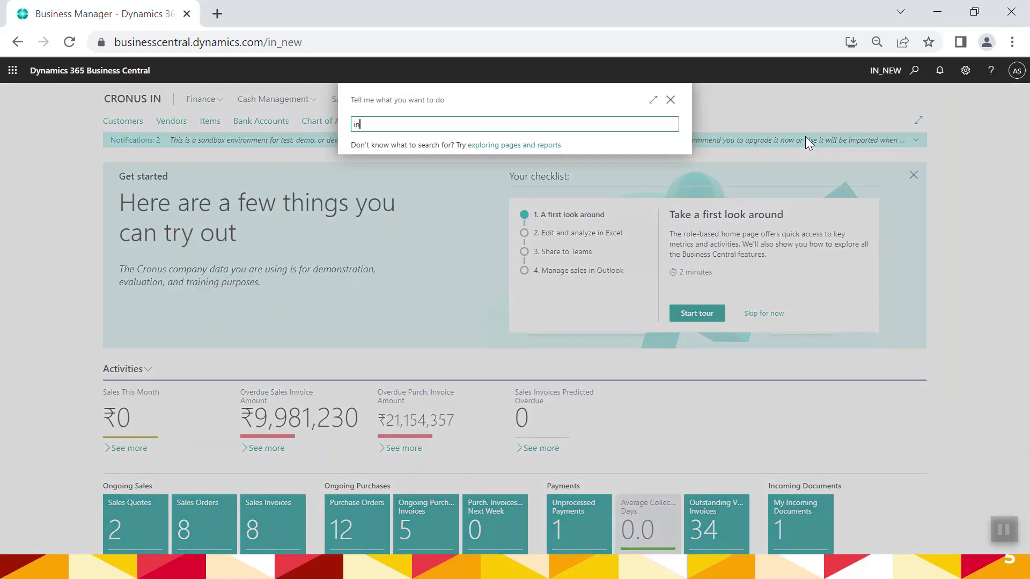
type("ven pe")
key("BackSpace")
key("BackSpace")
type("en s")
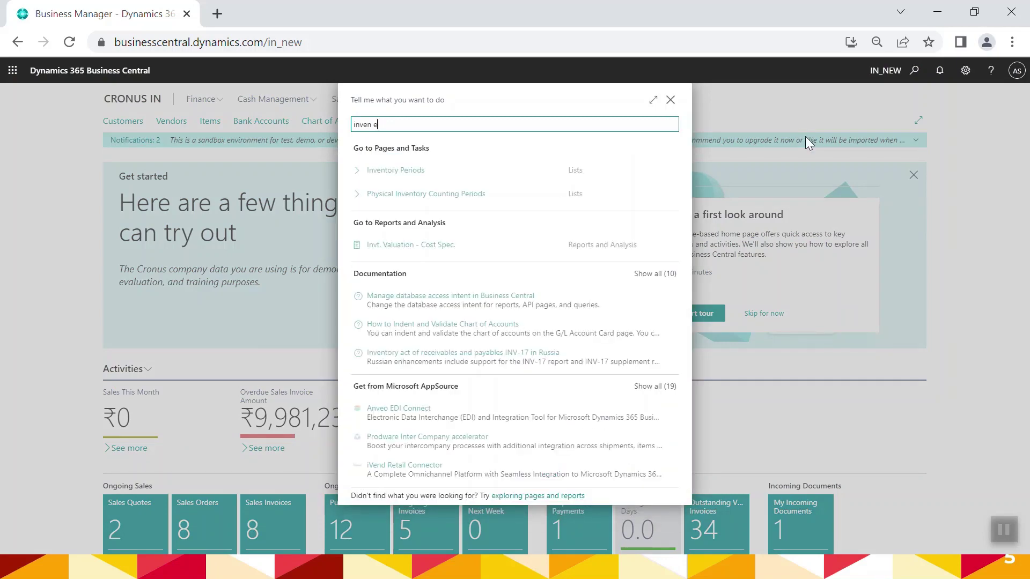
type("e")
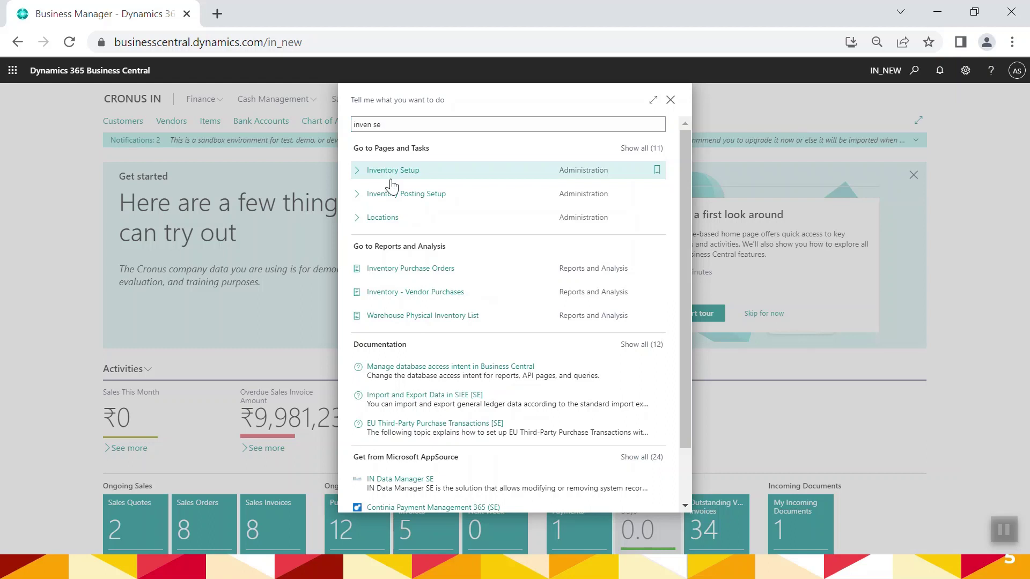
left_click(391, 181)
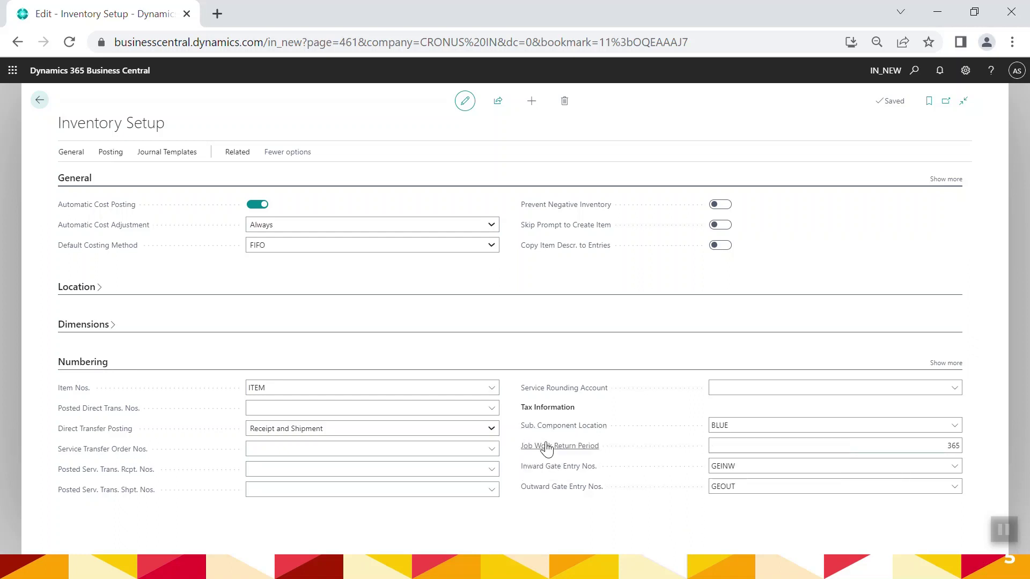
Check the Job Work Return Period and Sub. Component Location fields under Tax Information in the inventory setup.
left_click(745, 441)
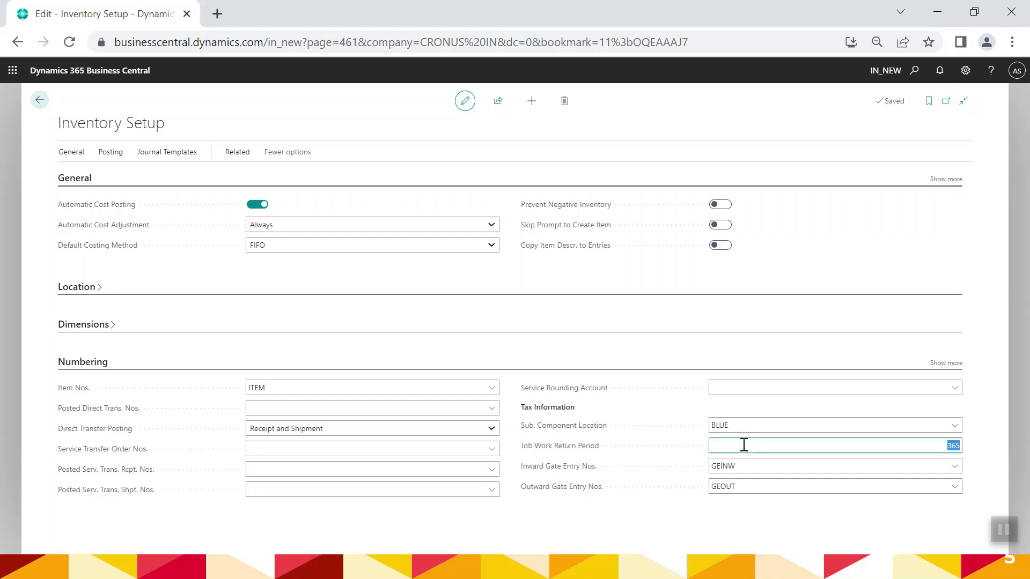
left_click(936, 444)
mouse_move(605, 431)
left_click(800, 431)
left_click(799, 433)
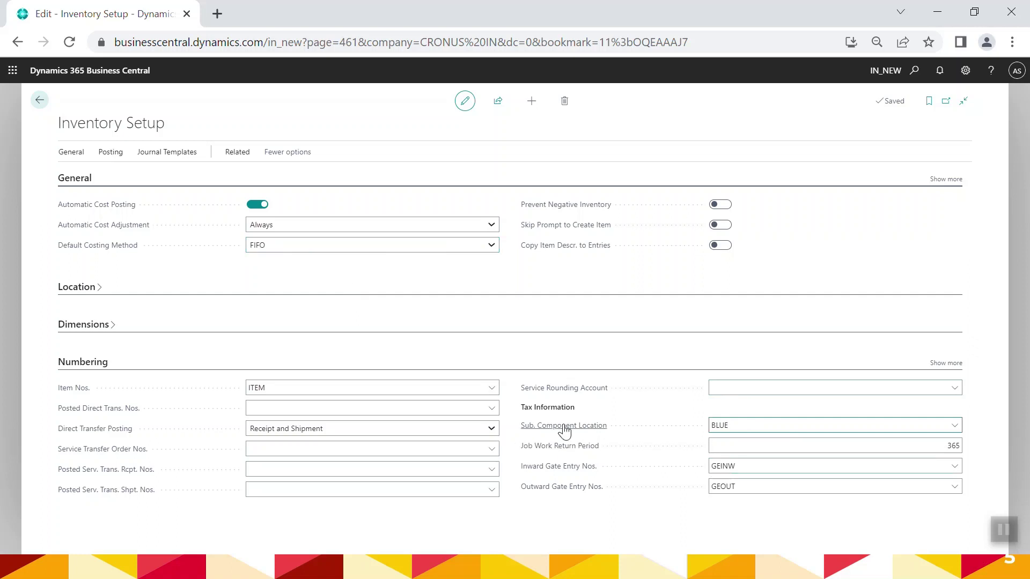
left_click(761, 425)
Search for "purch & paya" and open the Purchases & Payables Setup page.
left_click(914, 70)
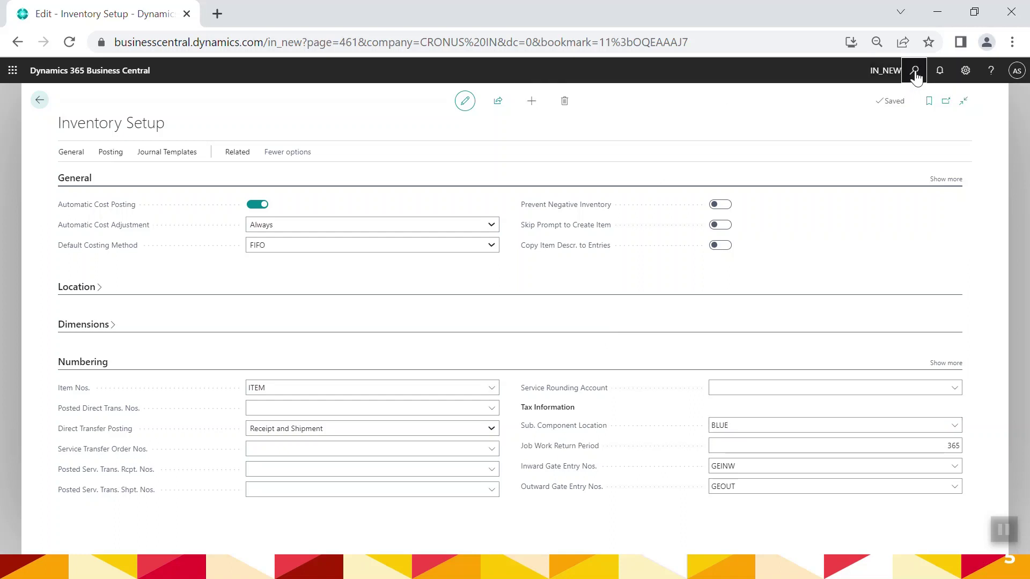
type("pur")
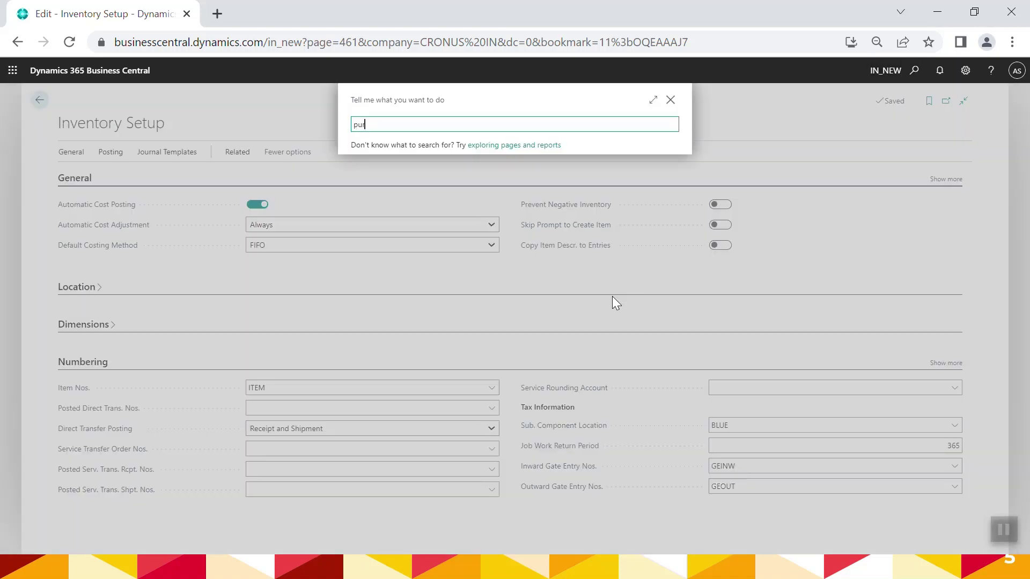
type("ch & paya")
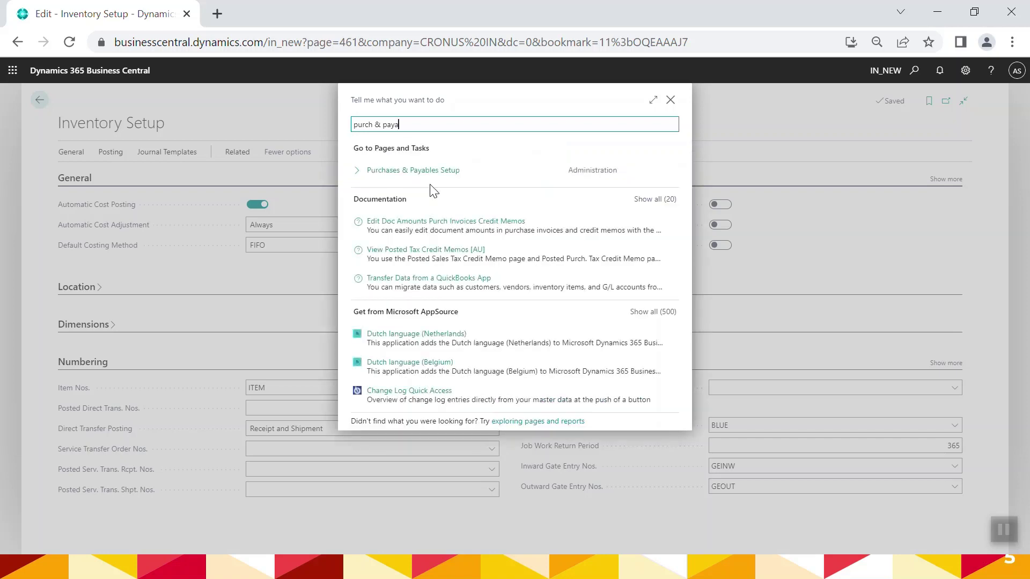
left_click(397, 181)
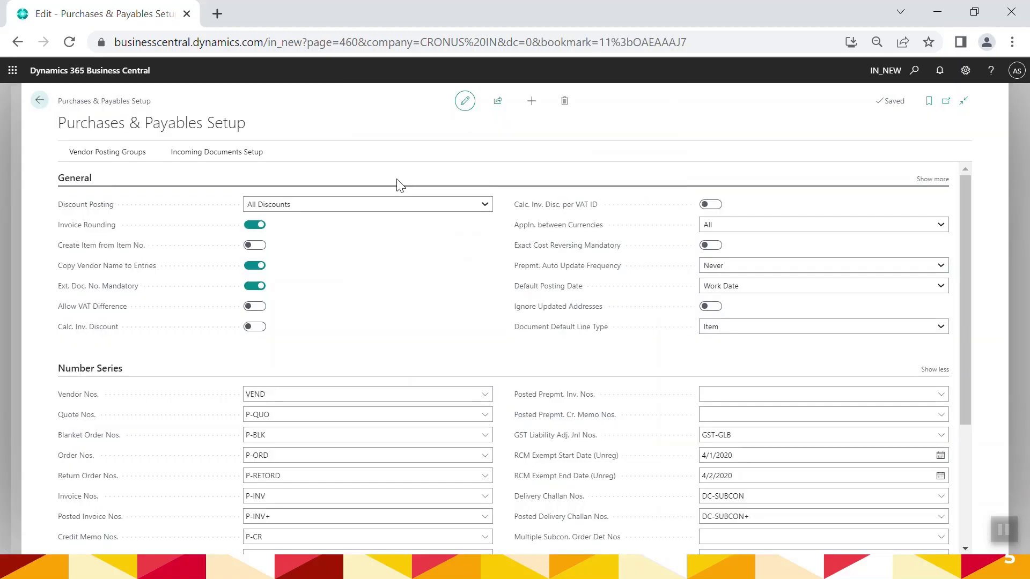
Check the number series for subcontracting orders, delivery challans and posted delivery challans in the purchase setup.
scroll(625, 289, "down", 3)
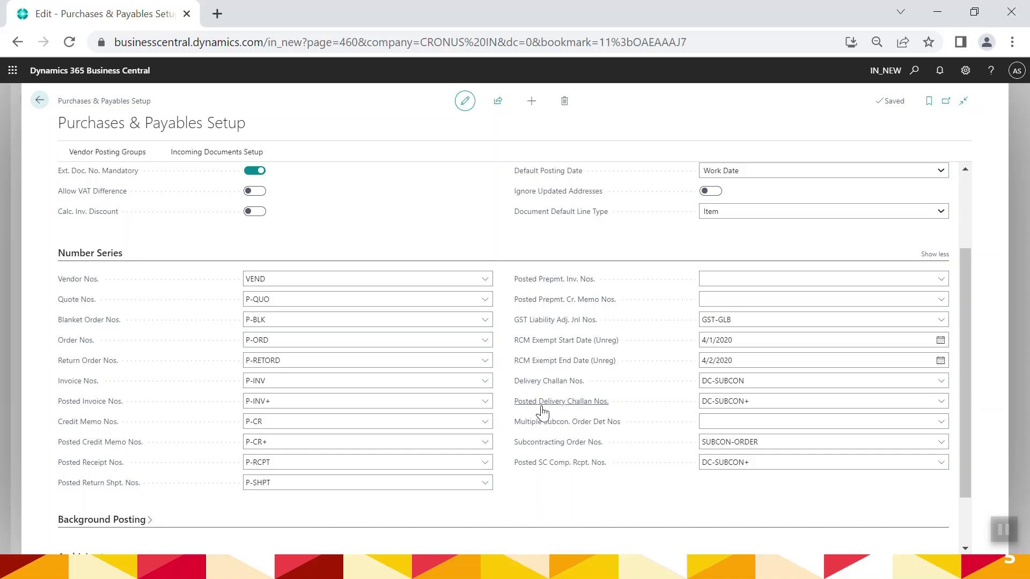
left_click(727, 447)
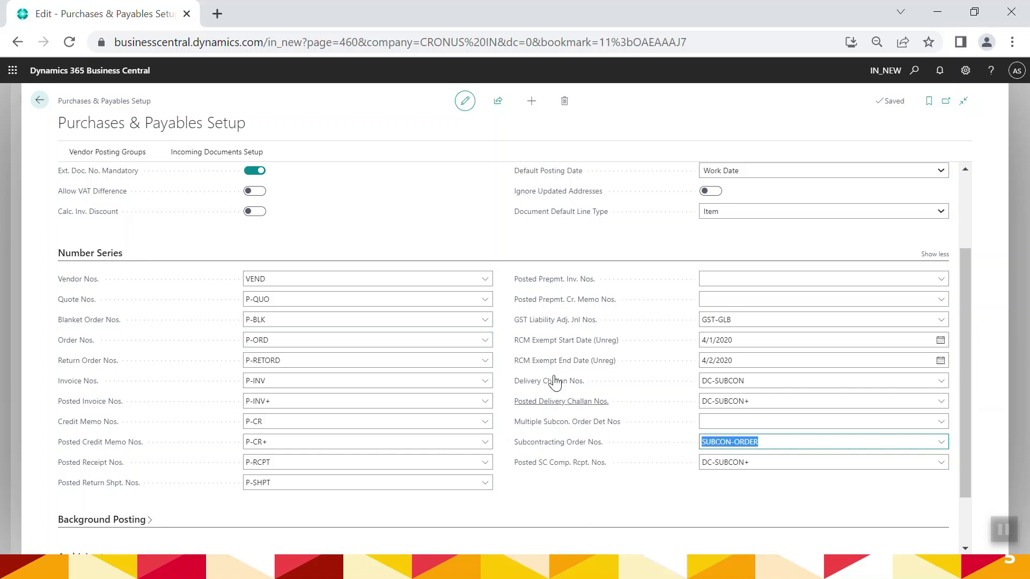
left_click(721, 378)
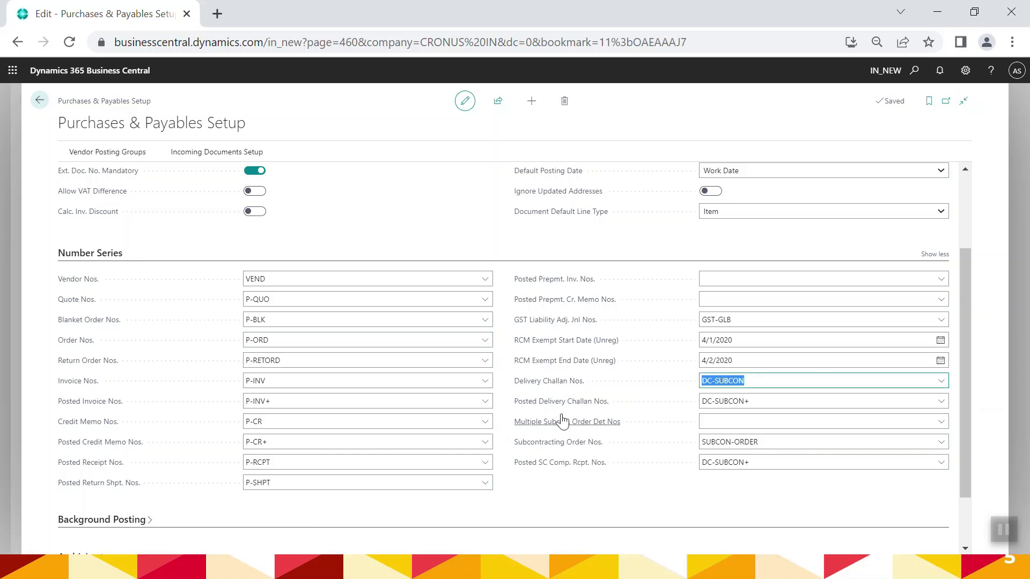
mouse_move(553, 409)
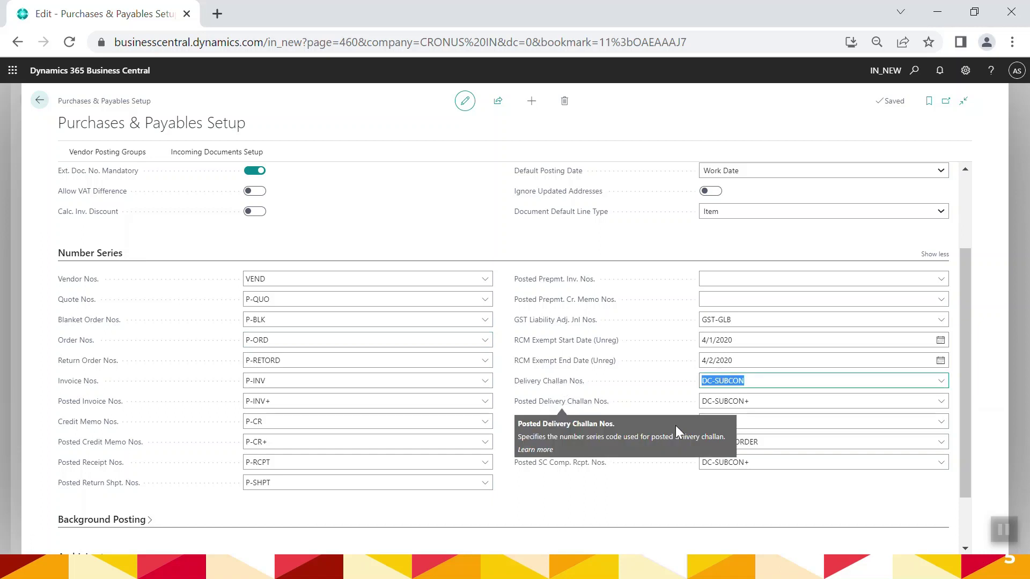
left_click(787, 400)
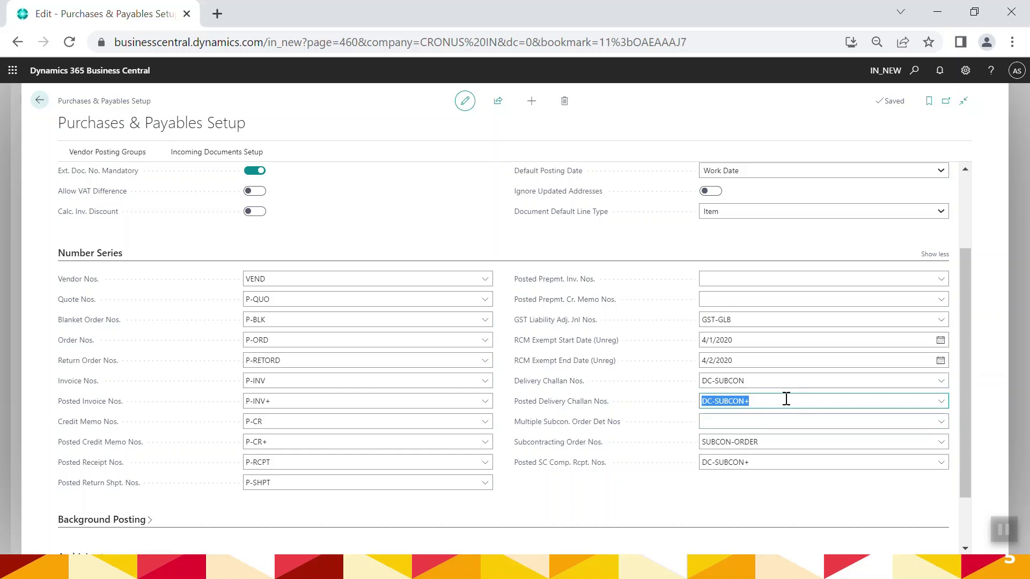
left_click(786, 400)
Compare the Posted SC Comp. Rcpt. Nos. series with the Posted Delivery Challan Nos. series.
left_click(767, 460)
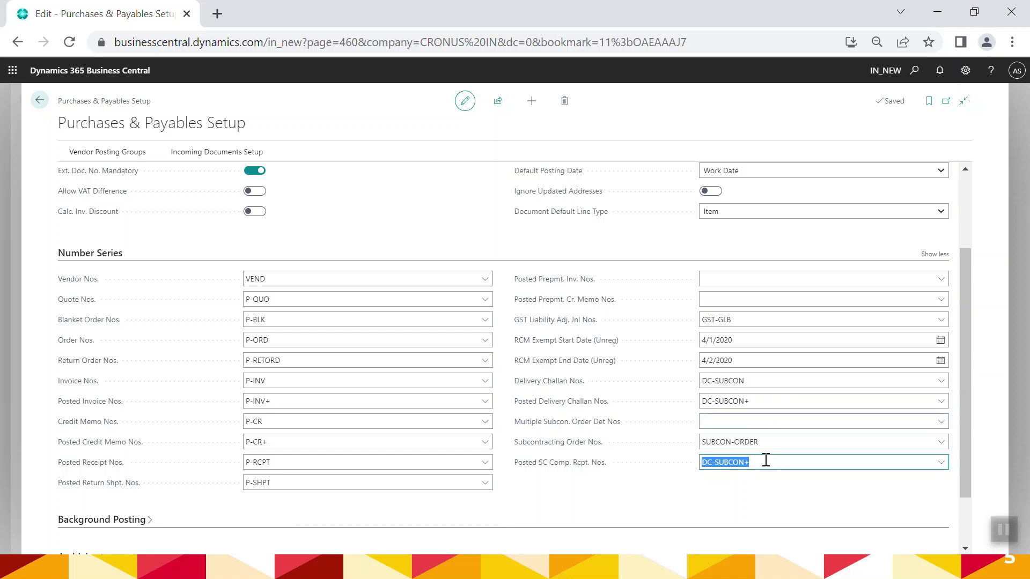
left_click(768, 404)
left_click(768, 403)
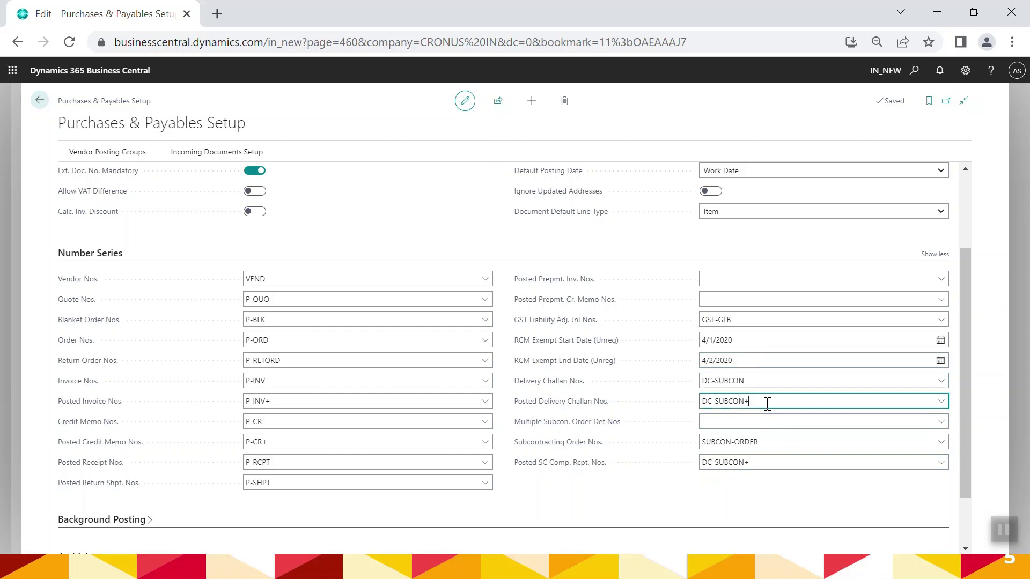
left_click(767, 465)
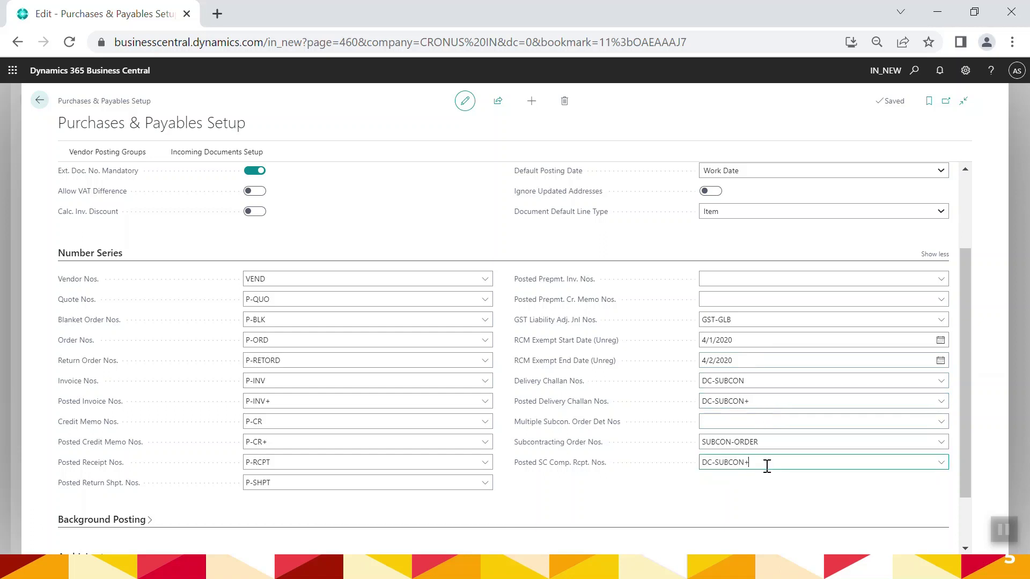
left_click(775, 407)
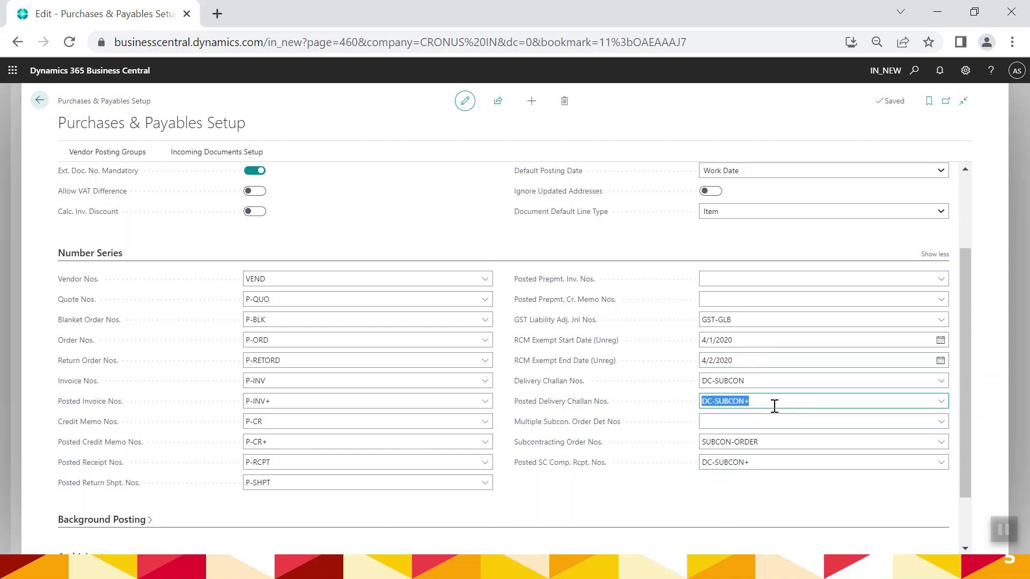
left_click(775, 406)
left_click(754, 463)
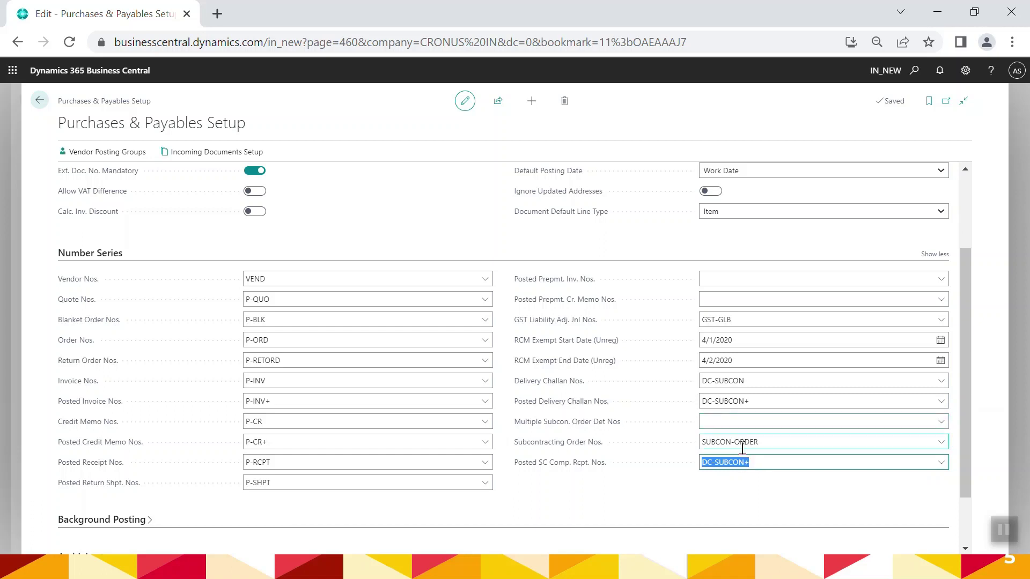
left_click(615, 511)
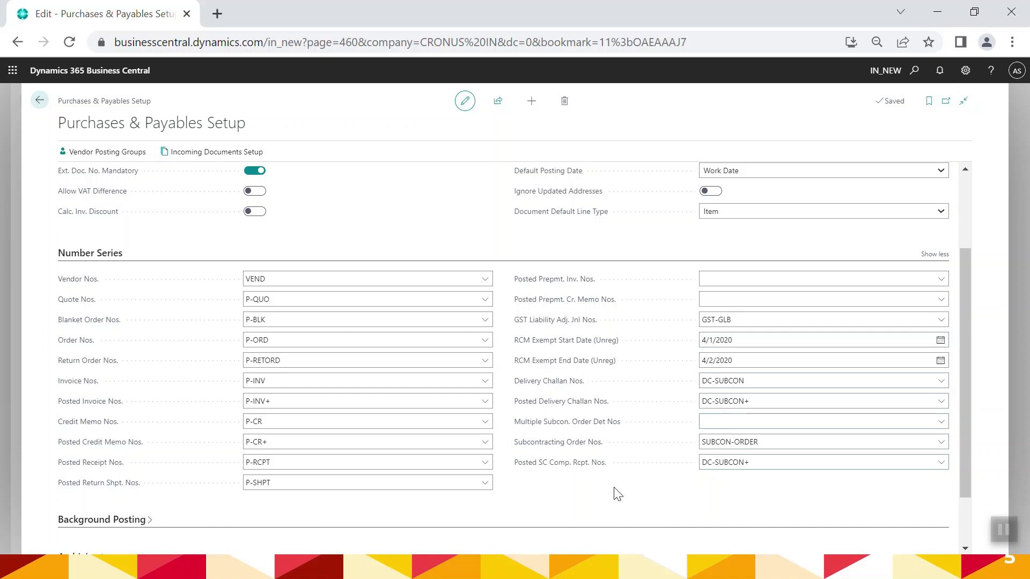
Search for "source code" and open the Source Code Setup page.
left_click(911, 80)
type("s")
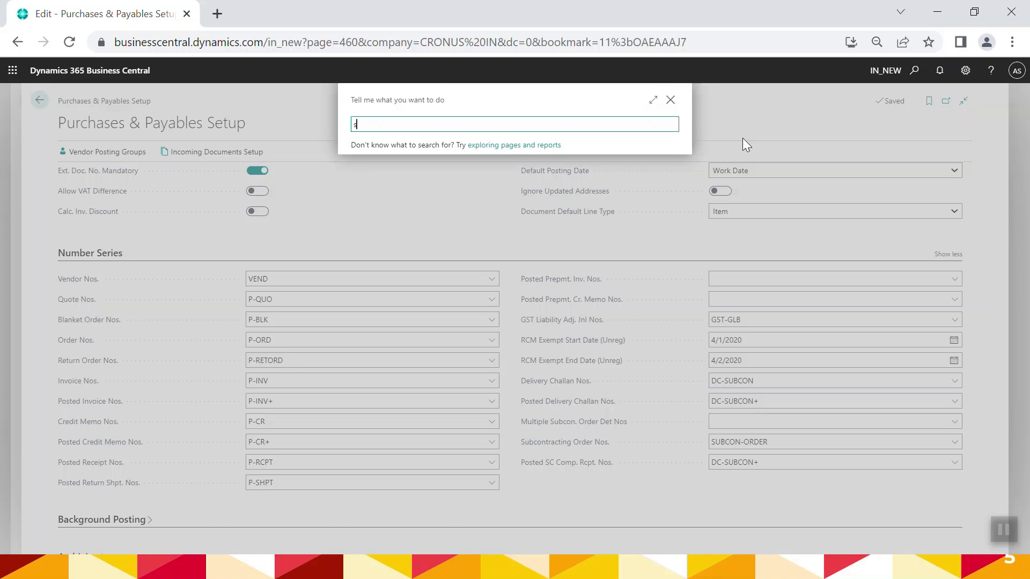
type("ource code")
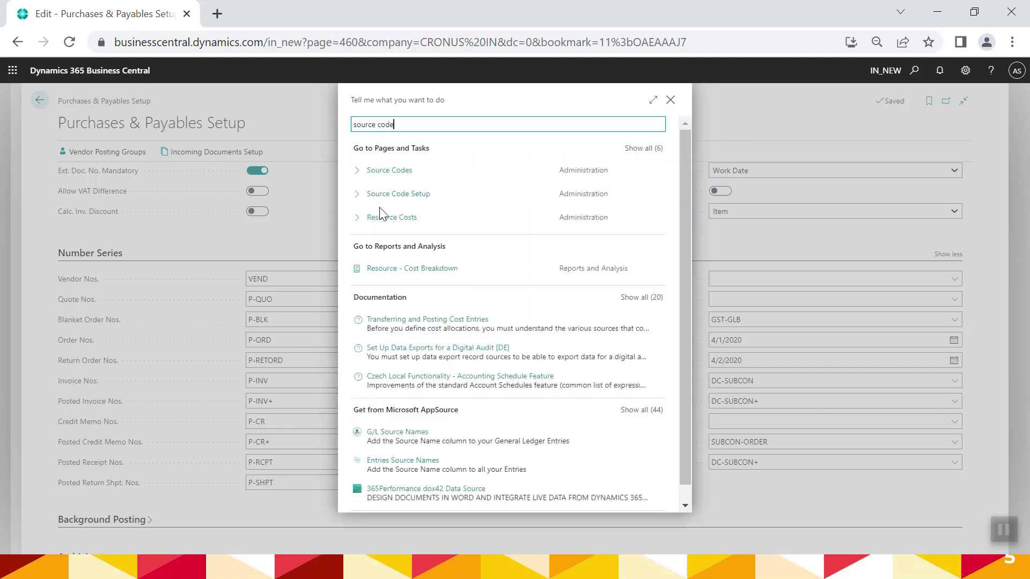
left_click(411, 194)
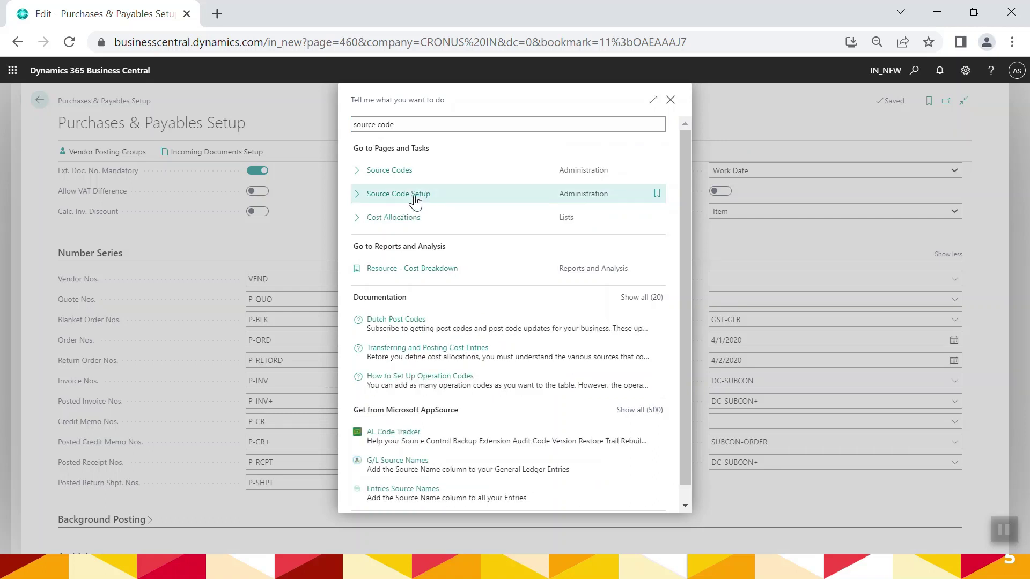
left_click(415, 199)
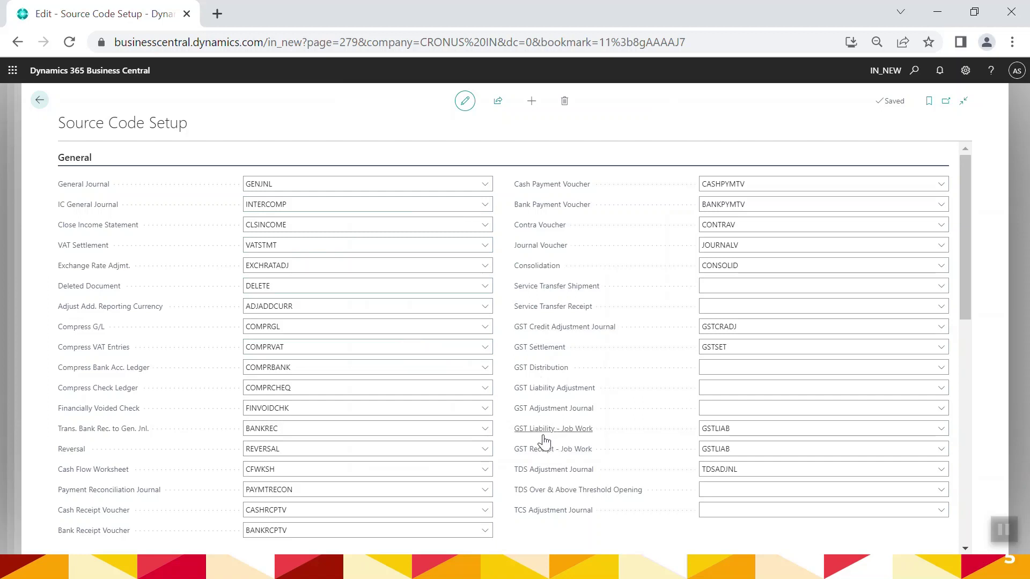
Check the source code assigned to GST Liability - Job Work in the General section of the source code setup.
mouse_move(545, 438)
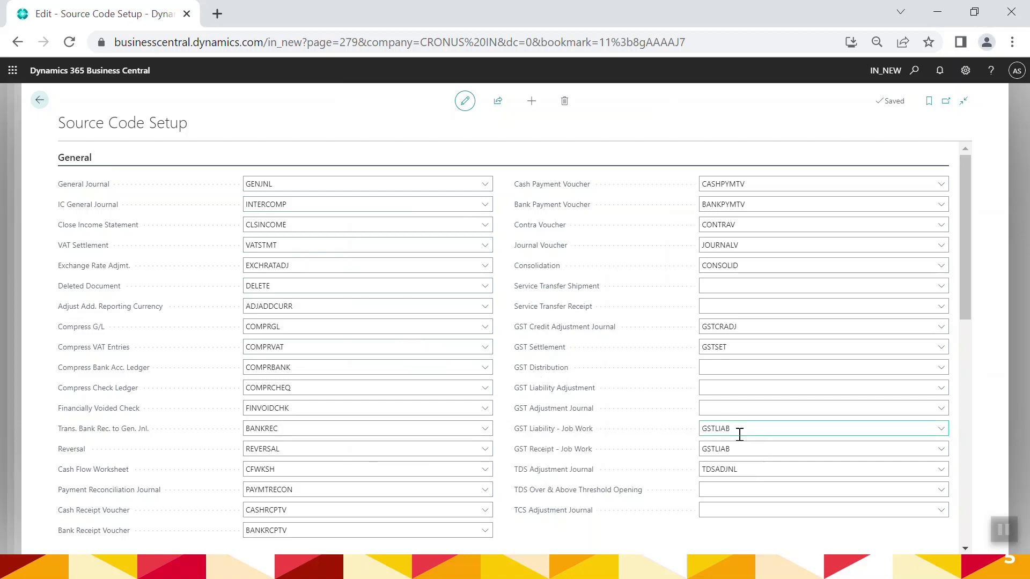
left_click(766, 430)
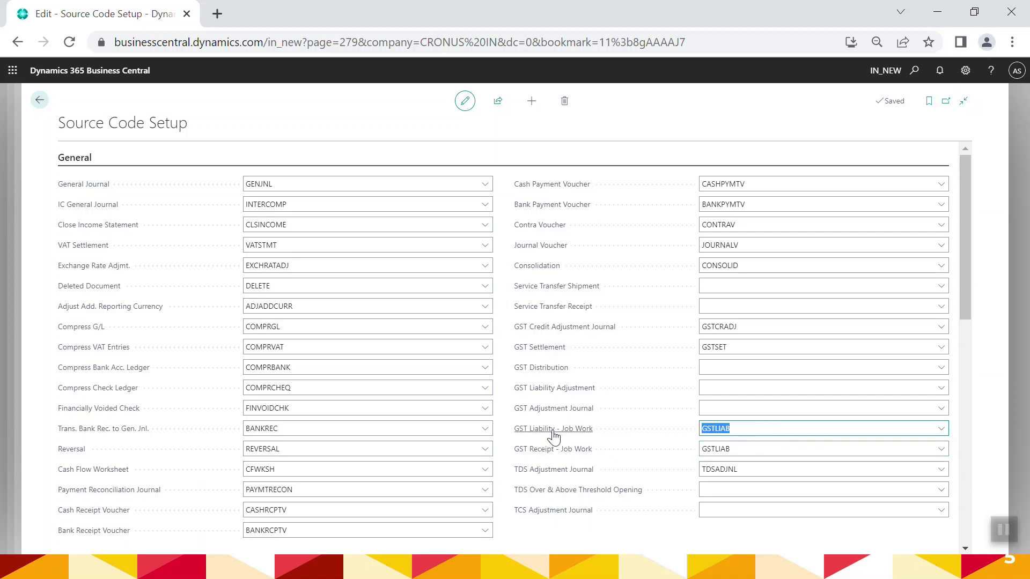
left_click(763, 424)
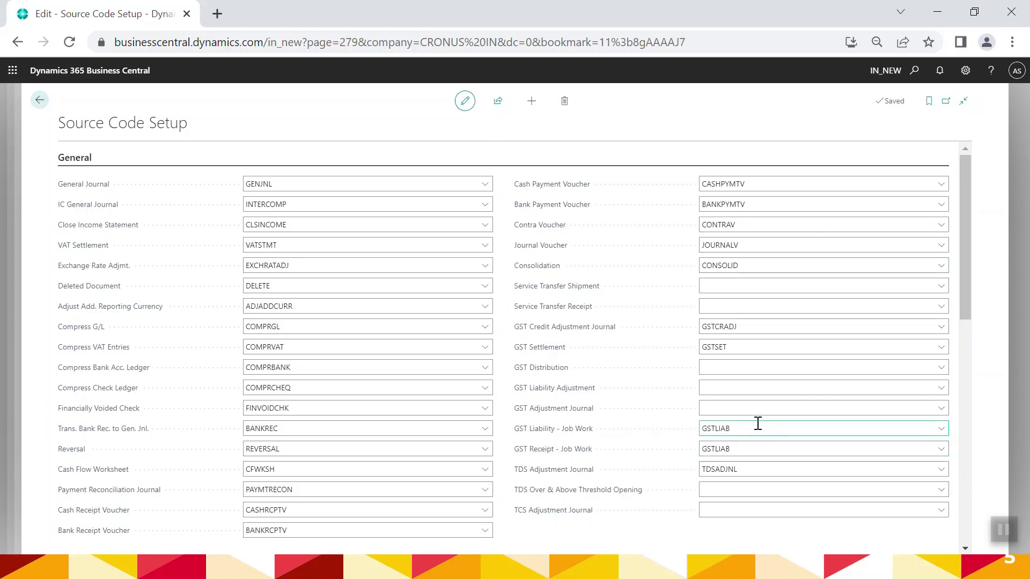
double_click(758, 424)
left_click(758, 424)
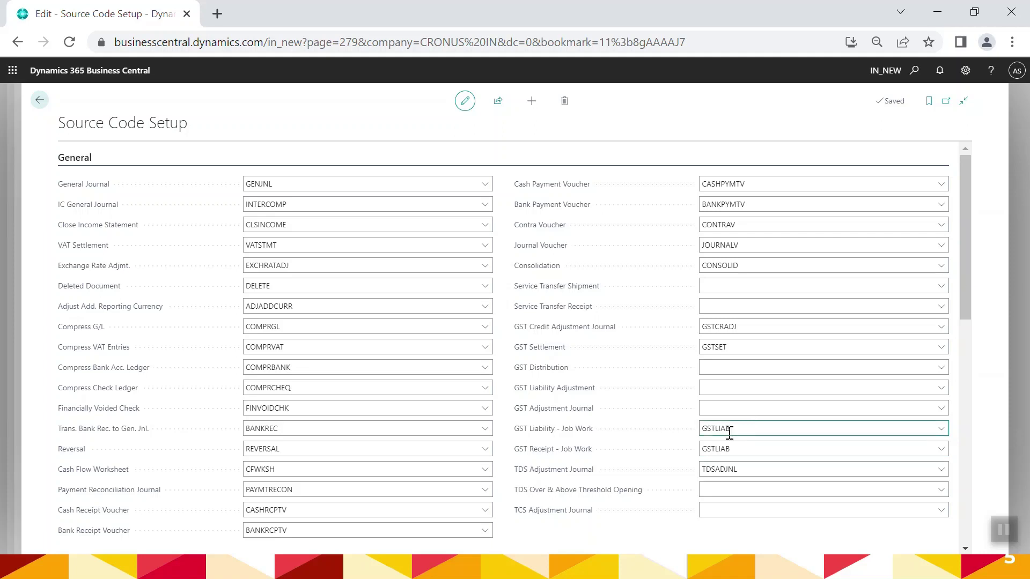
Look up the GST Liability - Job Work code in the full source code list, keeping GSTLIAB selected.
left_click(942, 430)
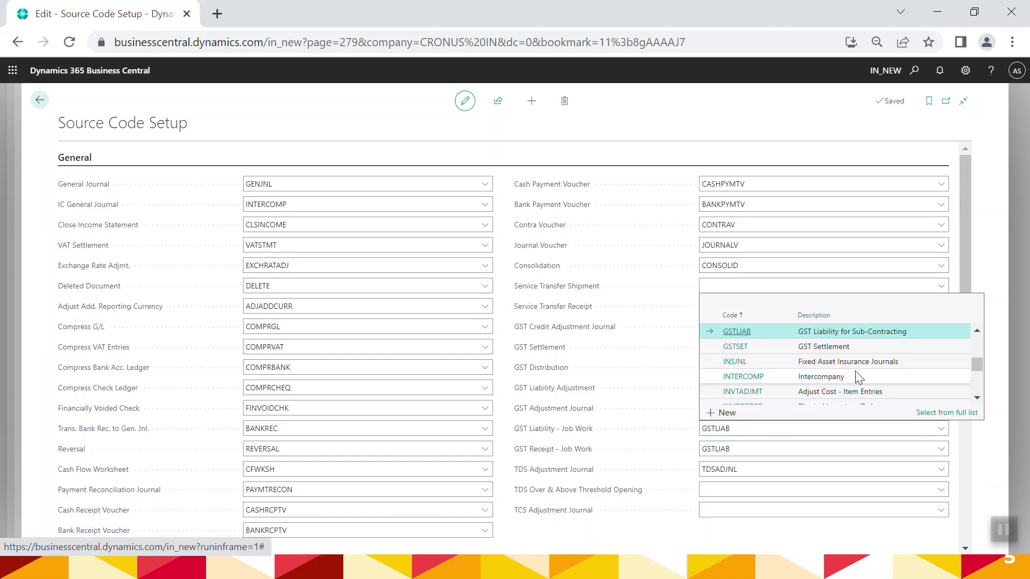
scroll(816, 361, "up", 1)
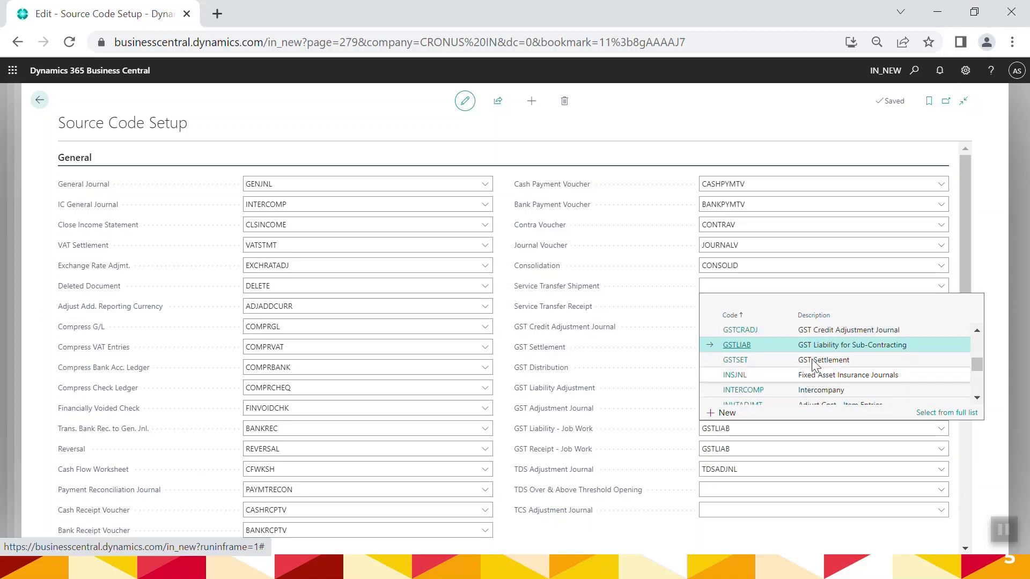
left_click(932, 412)
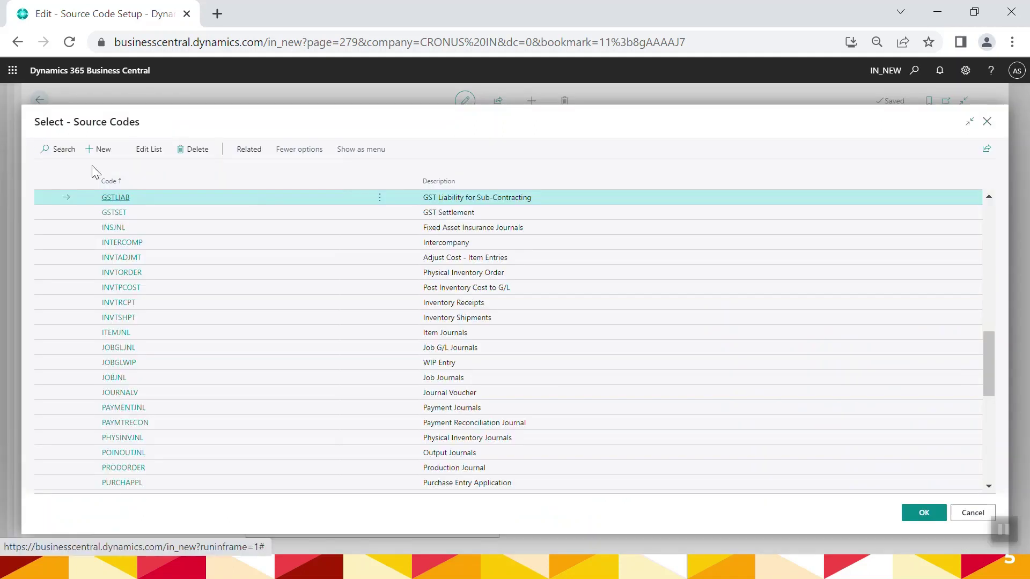
scroll(333, 226, "up", 1)
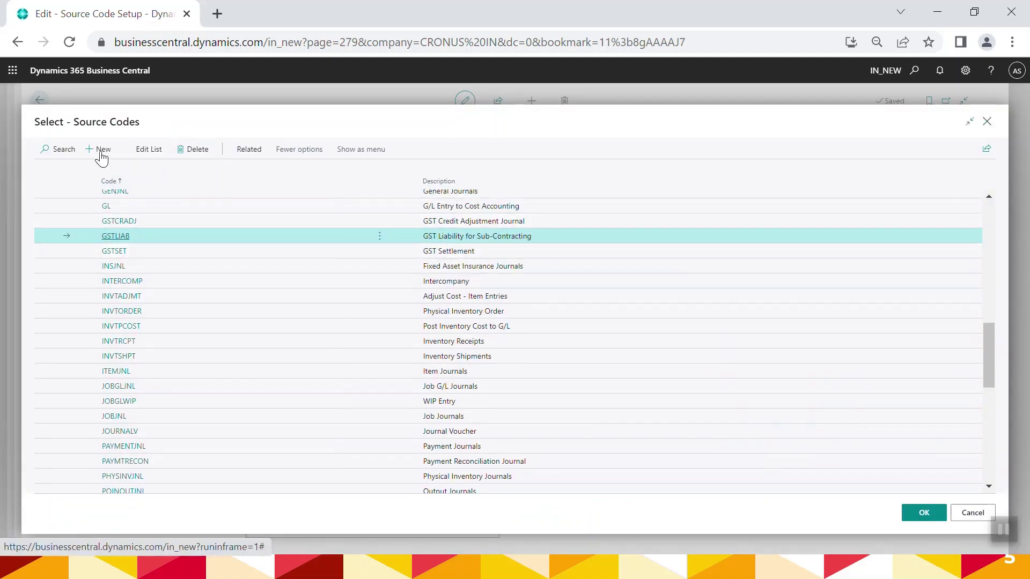
left_click(938, 518)
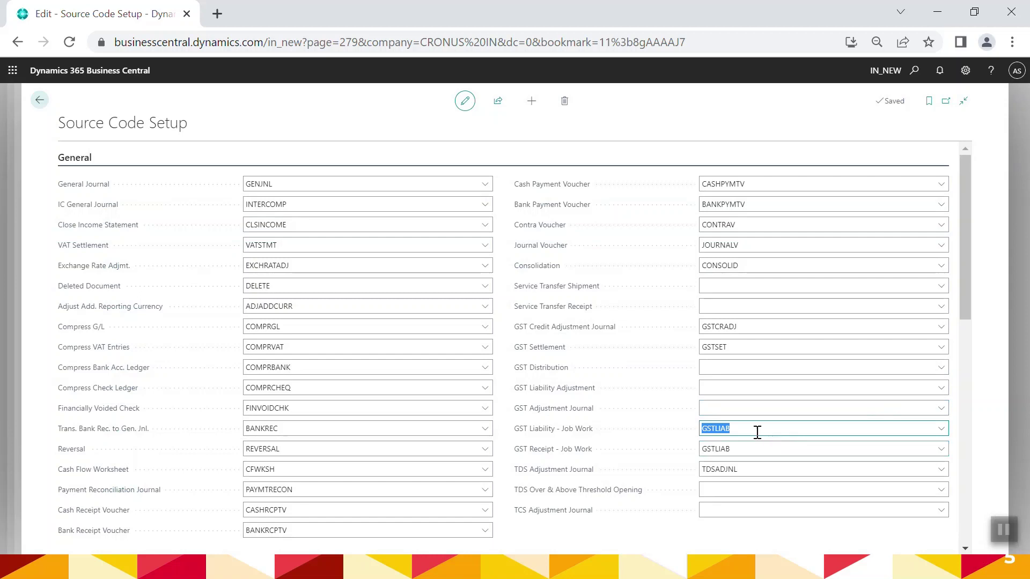
left_click(756, 432)
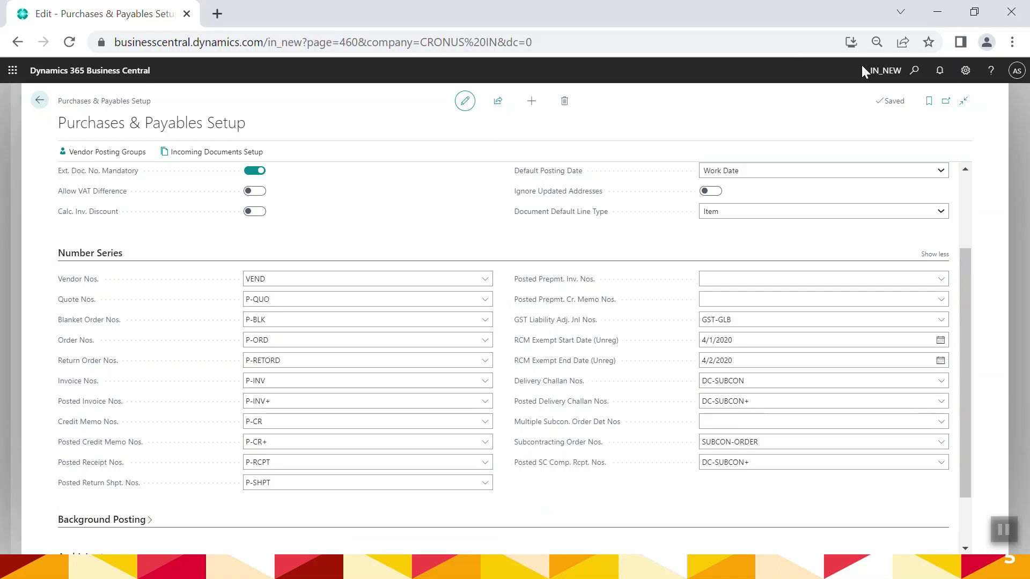
Search for "gen led set" and open the General Ledger Setup page.
left_click(914, 78)
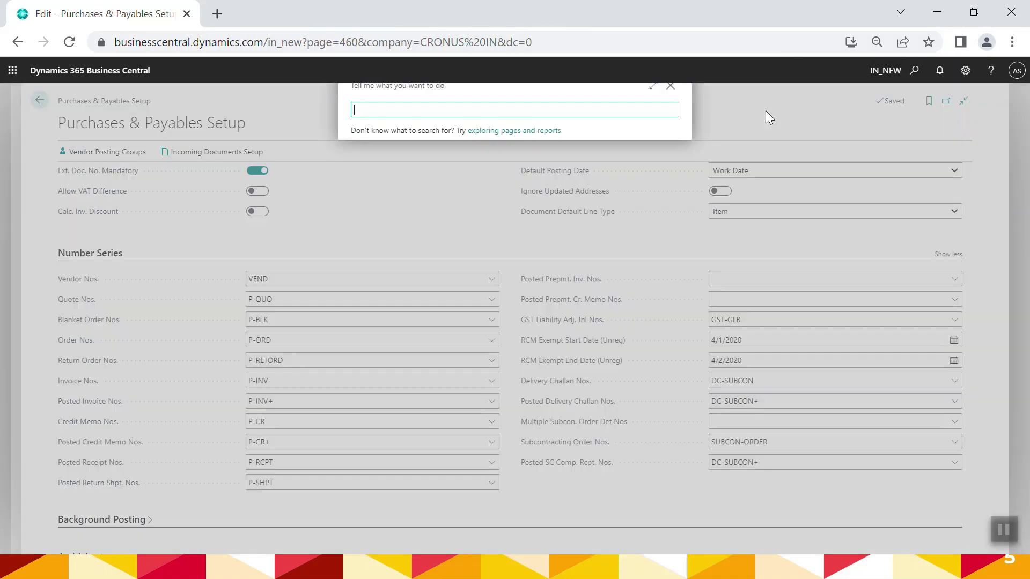
type("g")
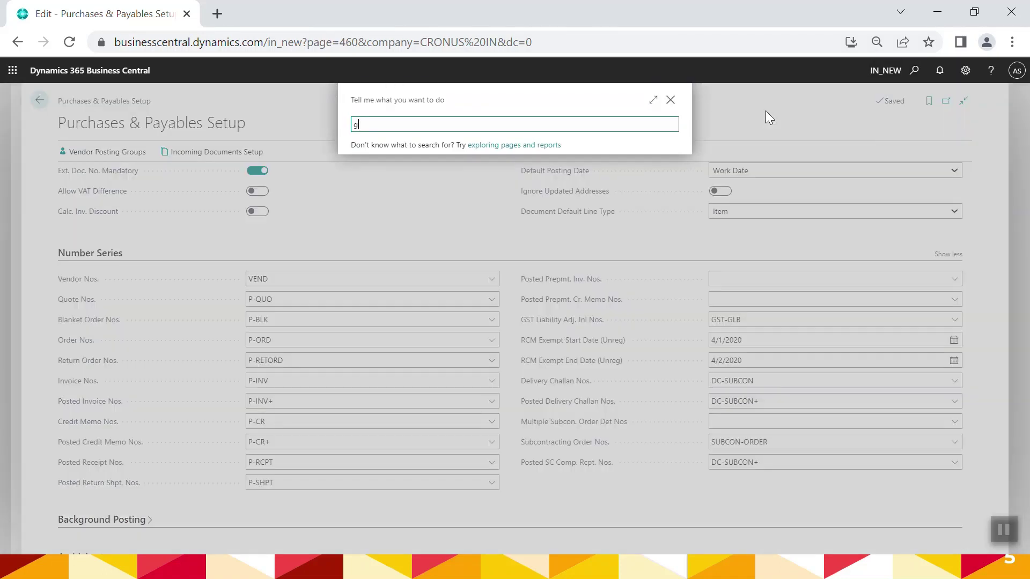
type("en led set")
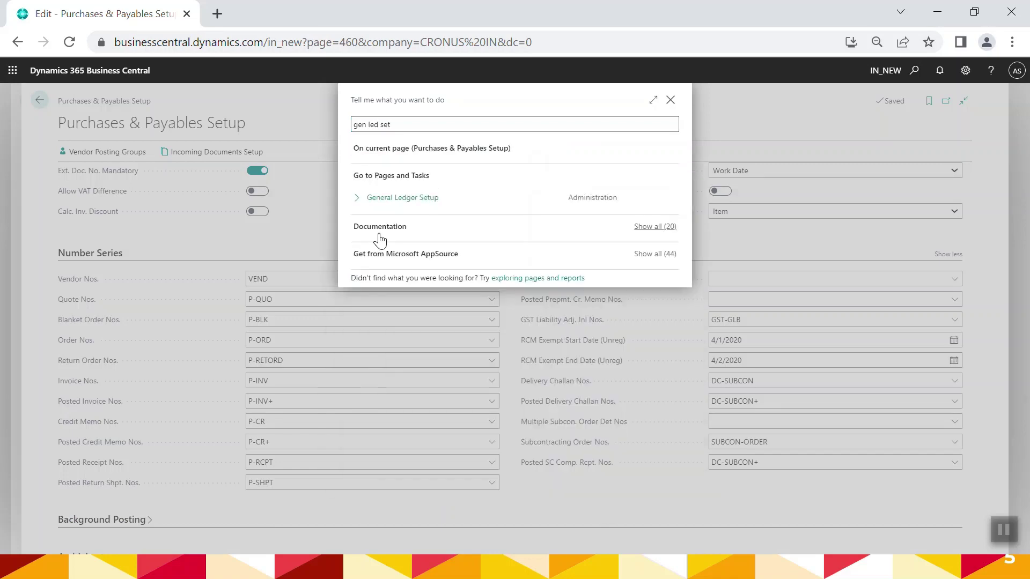
left_click(432, 199)
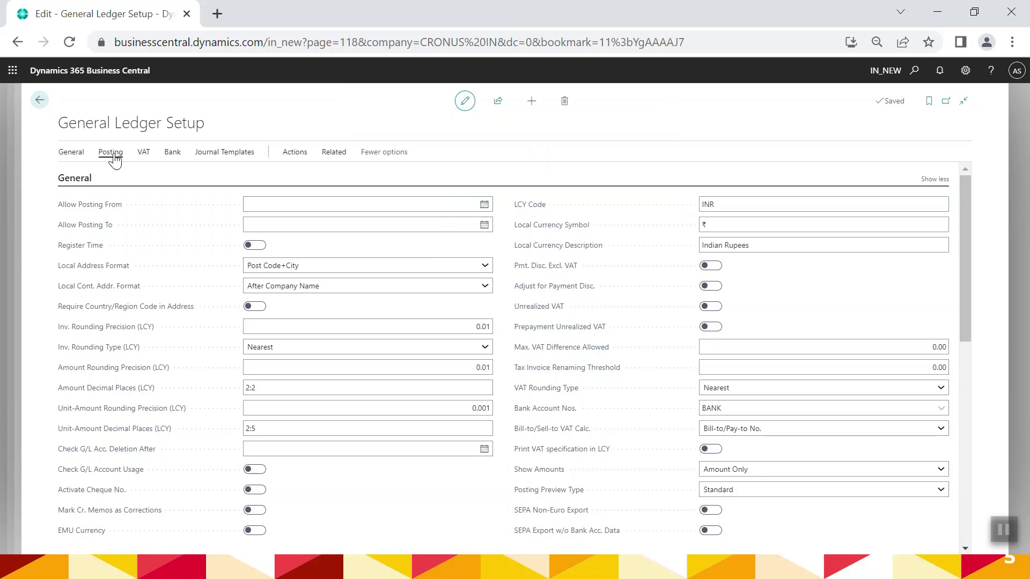
Check the Sub-Con Interim Account field under Tax Information in the general ledger setup.
scroll(531, 311, "down", 10)
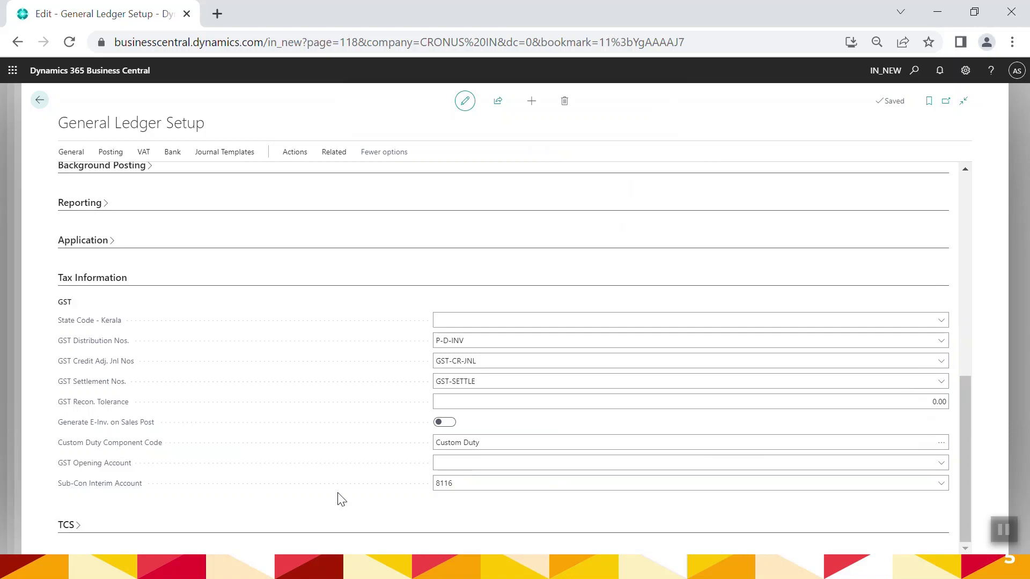
left_click(485, 482)
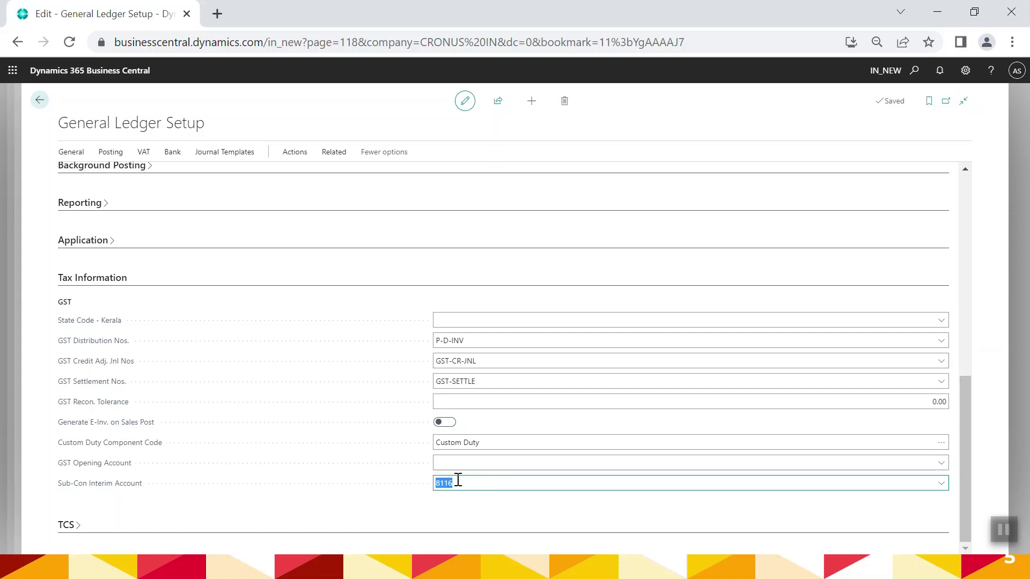
left_click(490, 480)
left_click(484, 508)
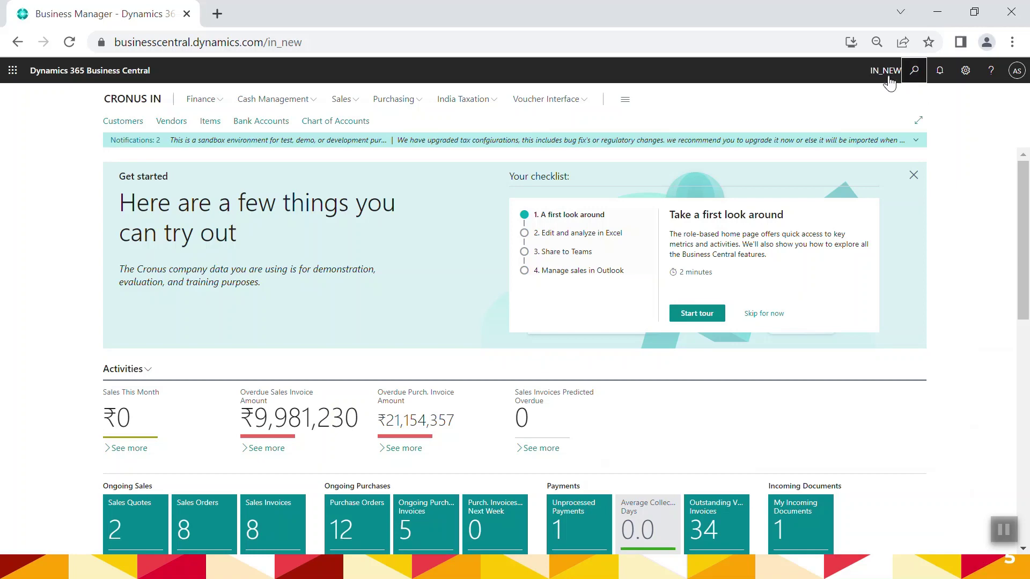
Search for "work cent", open the Work Centers list and open the EXTRUSTION work center card.
left_click(915, 70)
type("work")
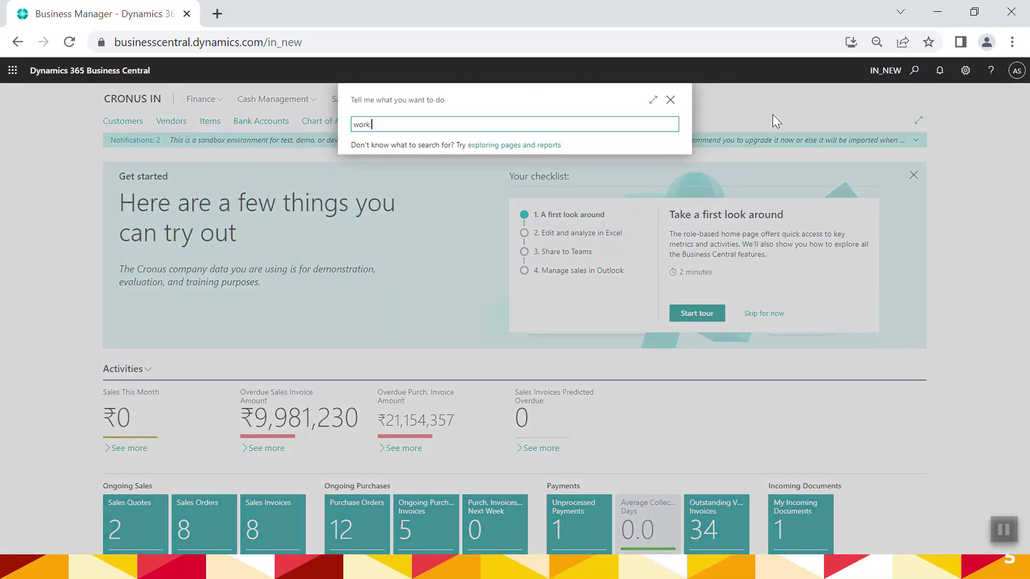
type(" cent")
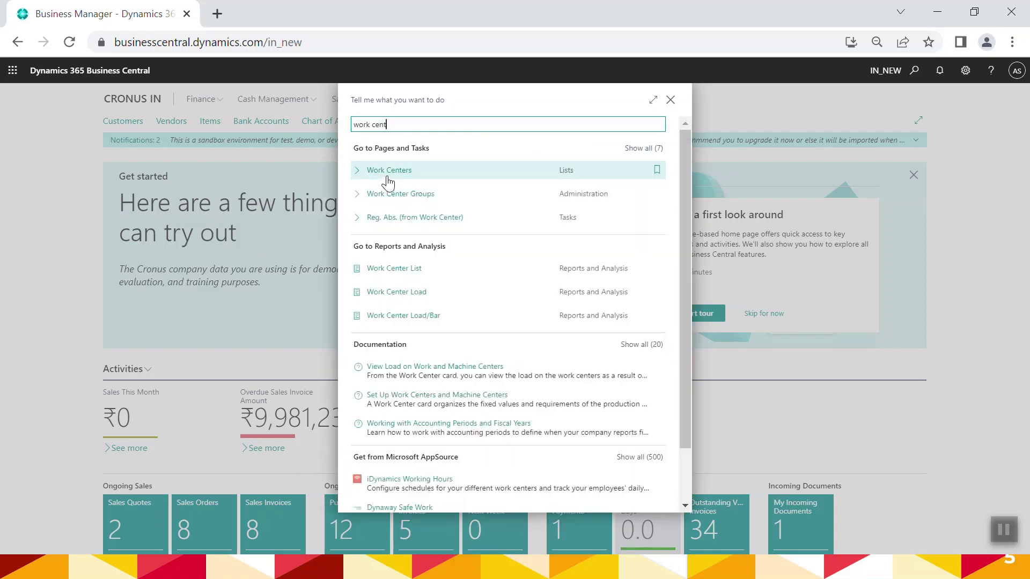
left_click(387, 176)
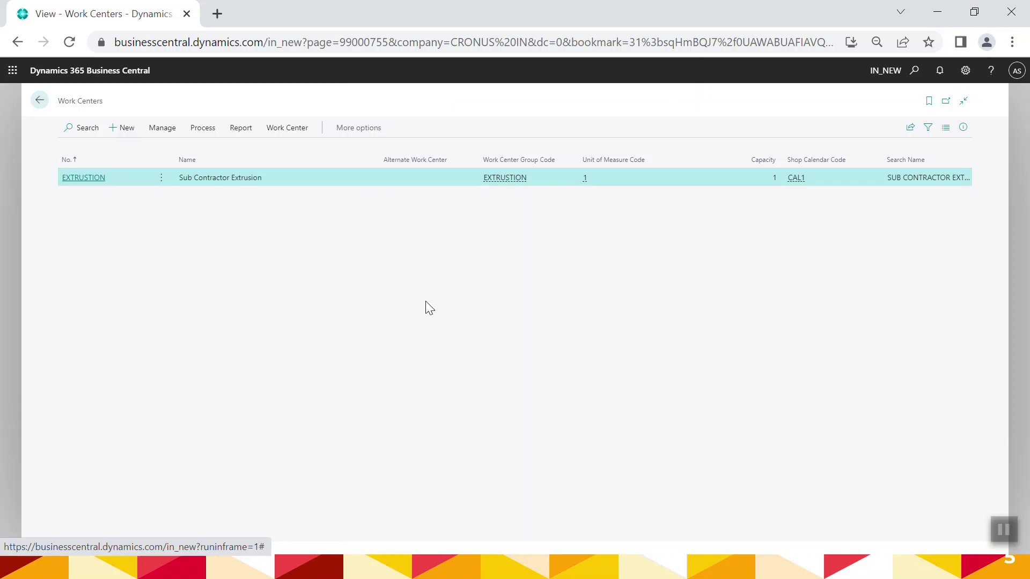
left_click(85, 178)
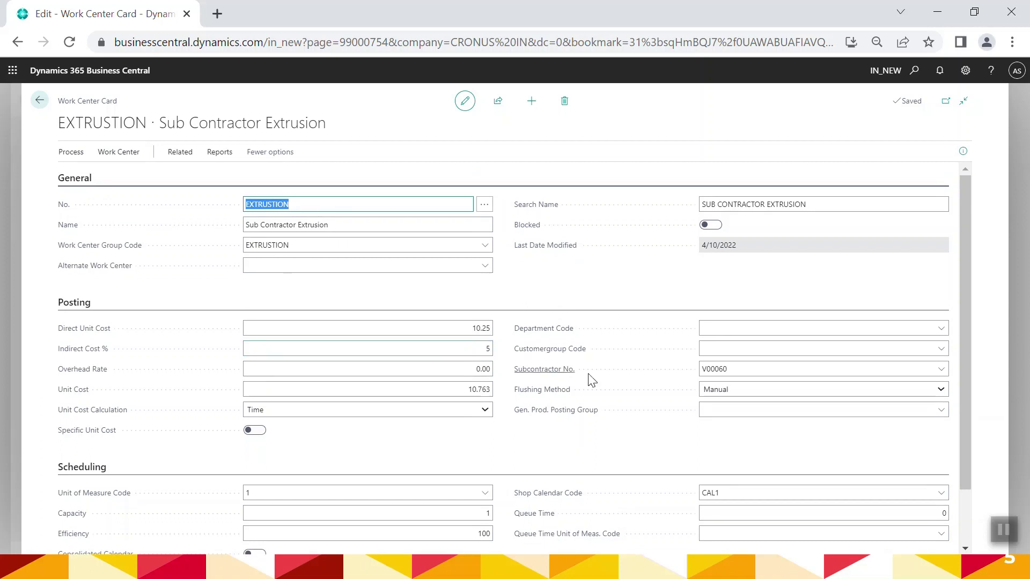
Check the Subcontractor No. on the EXTRUSTION work center and browse its vendor lookup list without changing the selection.
left_click(750, 369)
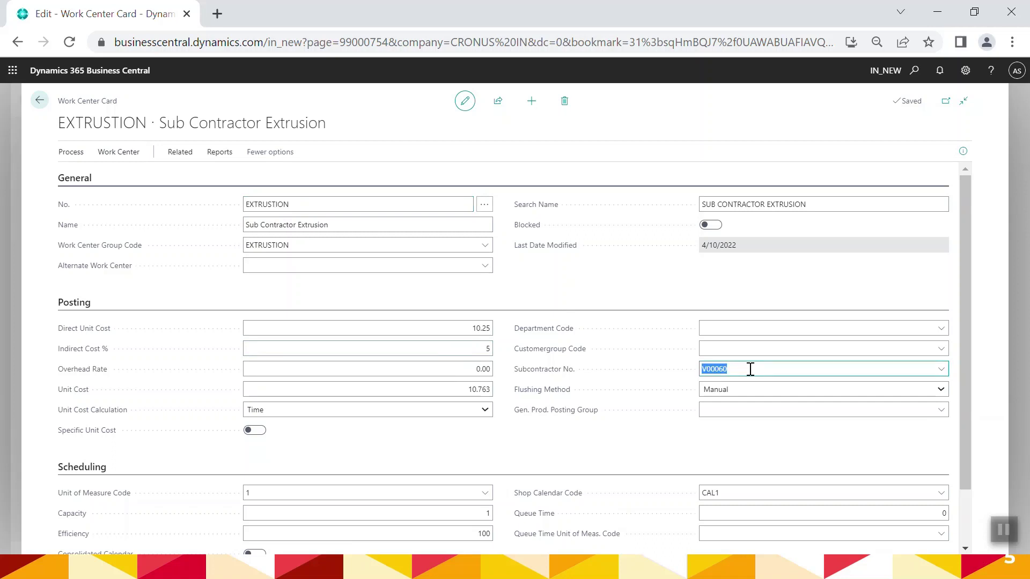
left_click(751, 369)
left_click(944, 370)
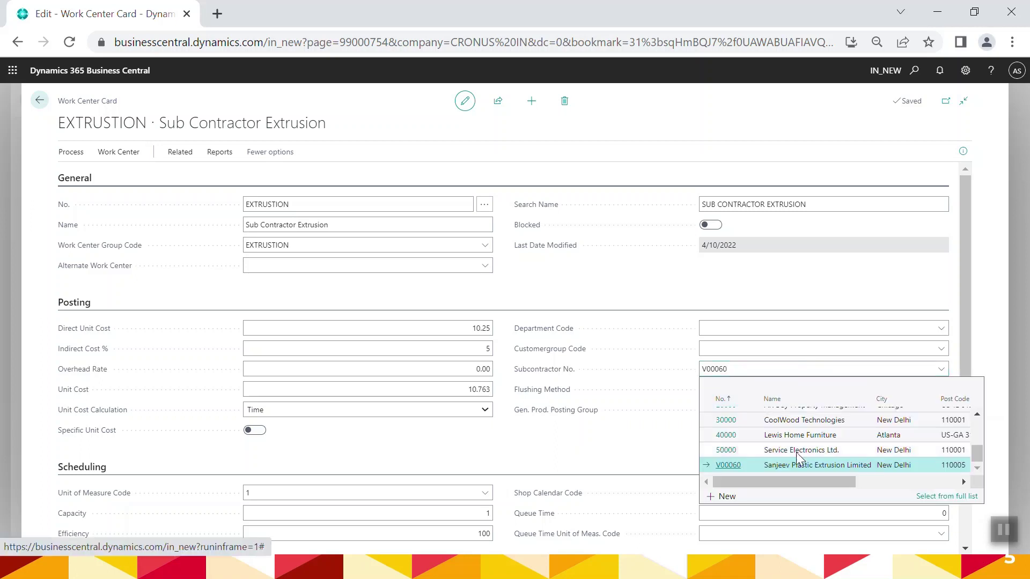
scroll(796, 454, "up", 2)
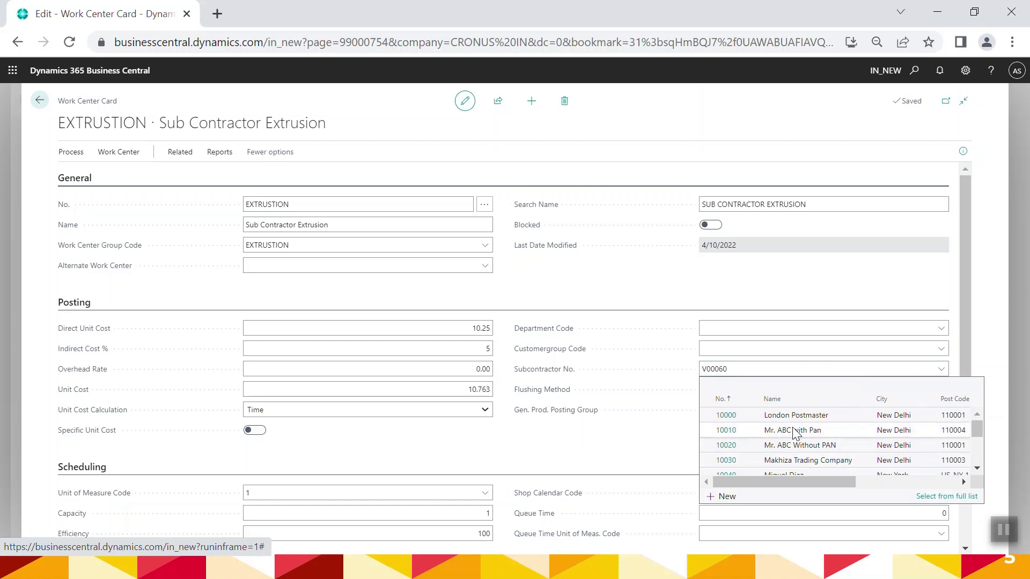
scroll(802, 445, "down", 2)
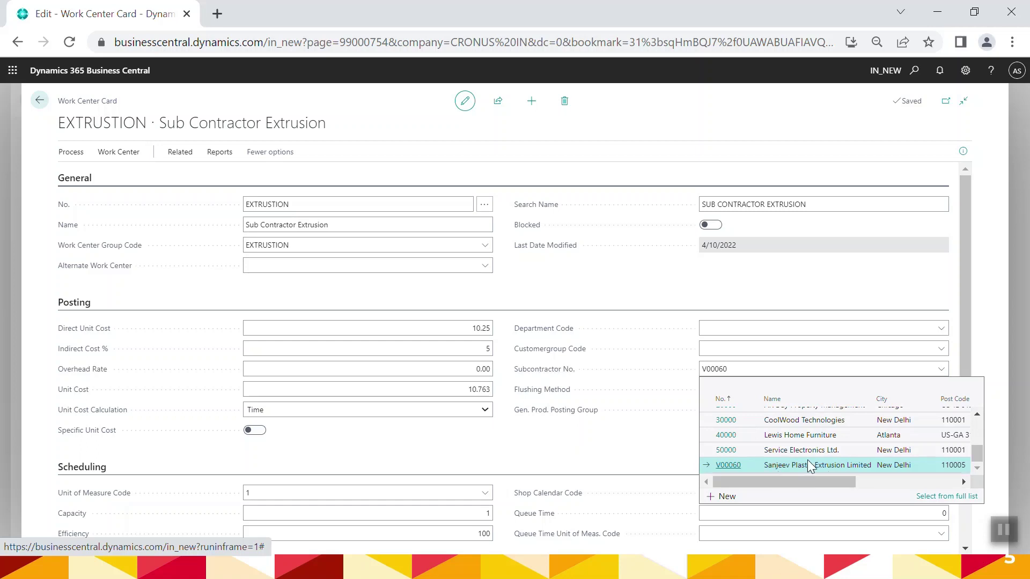
left_click(647, 462)
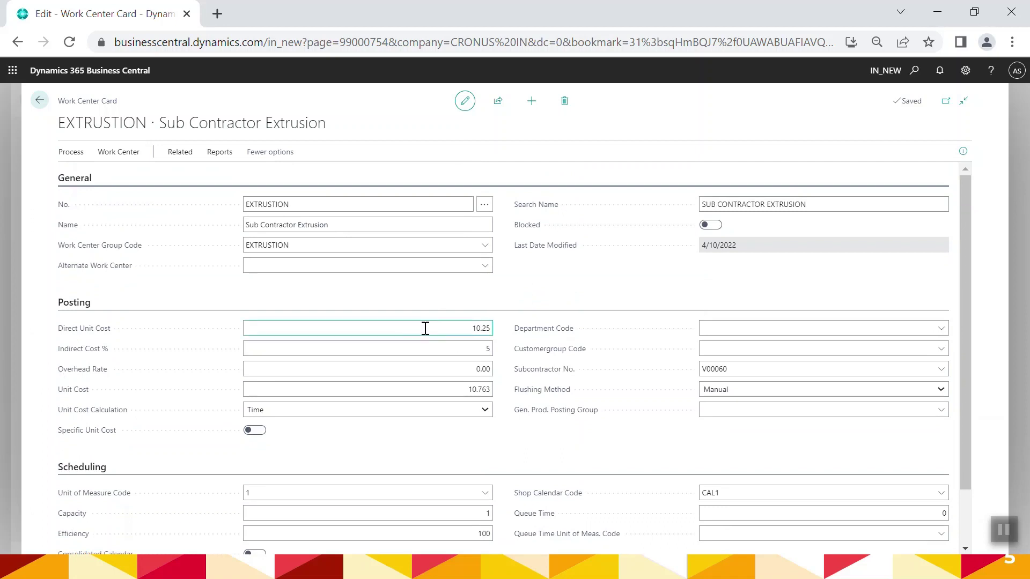
Check the Direct Unit Cost, Unit Cost and available Unit Cost Calculation options in the work center's Posting section.
left_click(461, 335)
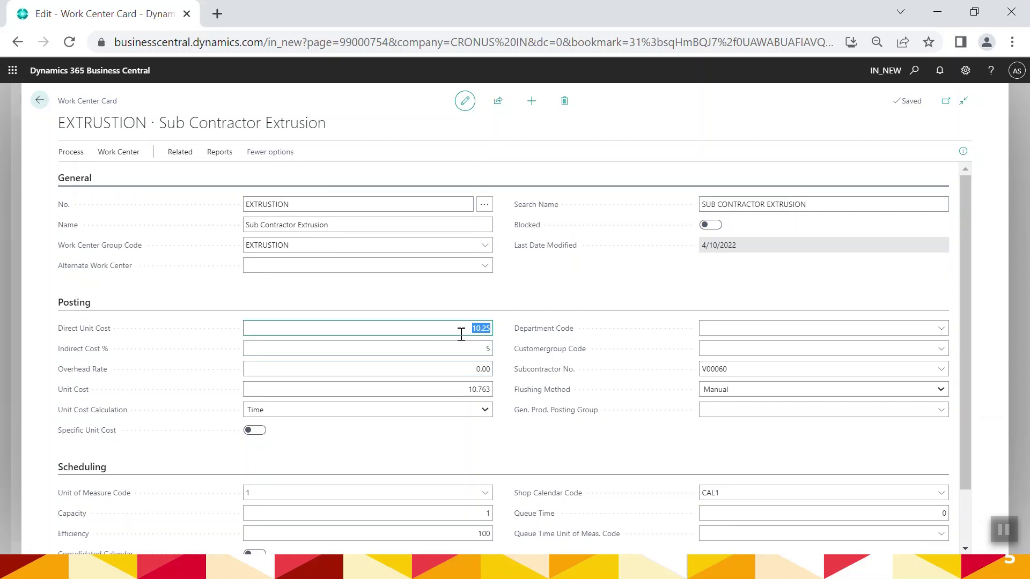
left_click(461, 334)
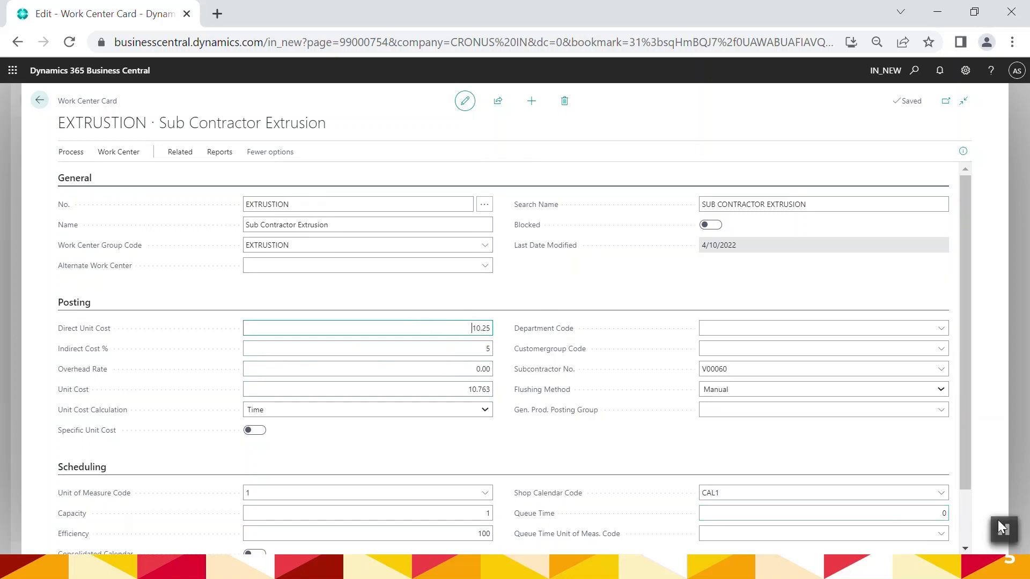
left_click(1003, 530)
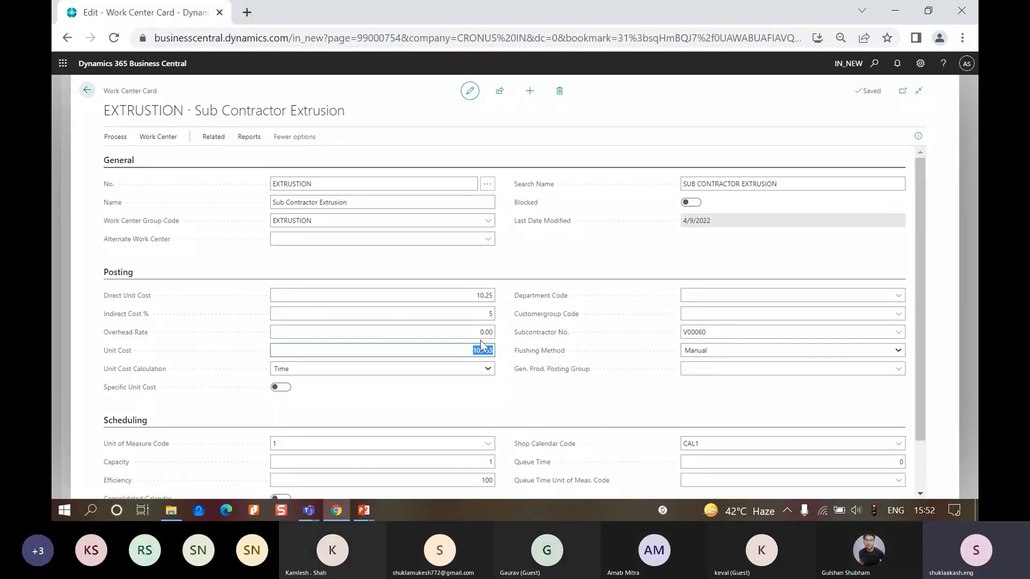
left_click(493, 354)
left_click(353, 371)
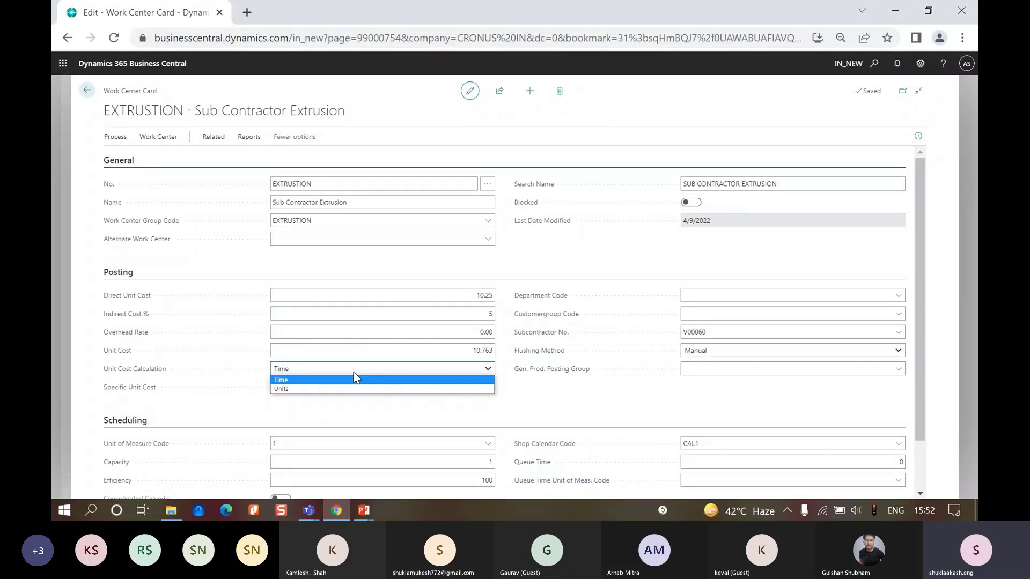
left_click(274, 399)
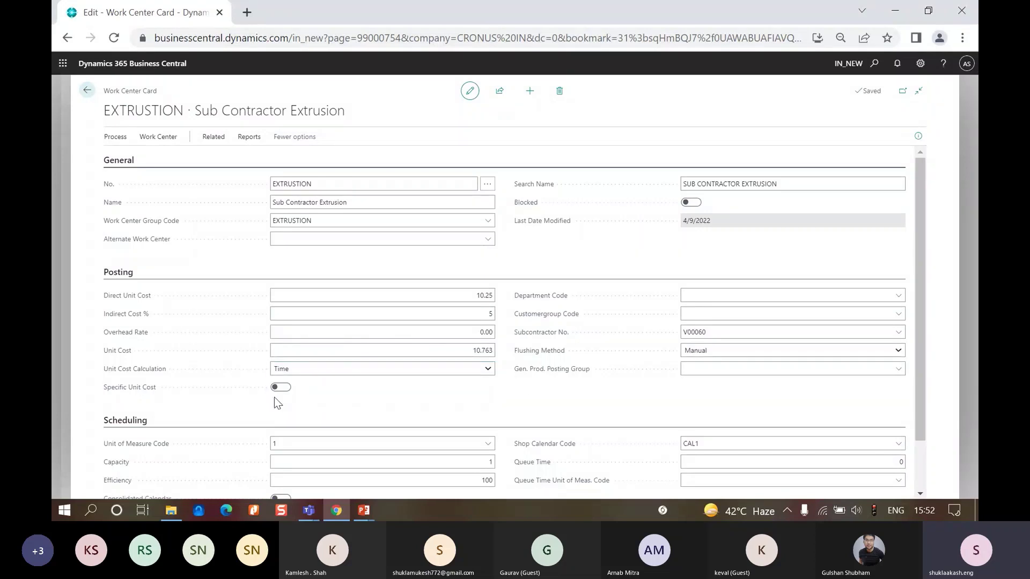
Check the Unit Cost Calculation options, Direct Unit Cost, Indirect Cost % and Overhead Rate on the EXTRUSTION work center.
left_click(431, 369)
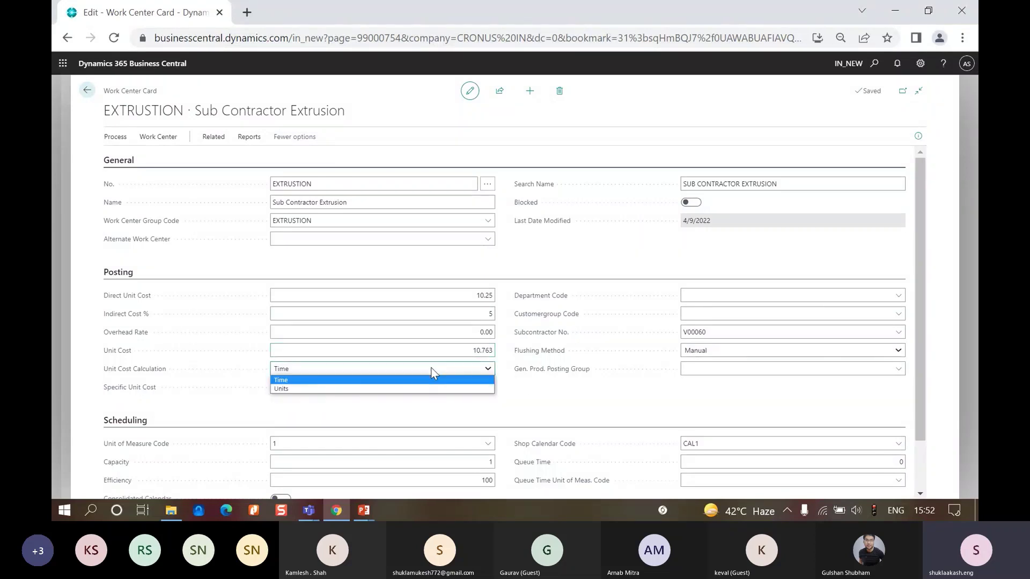
left_click(381, 407)
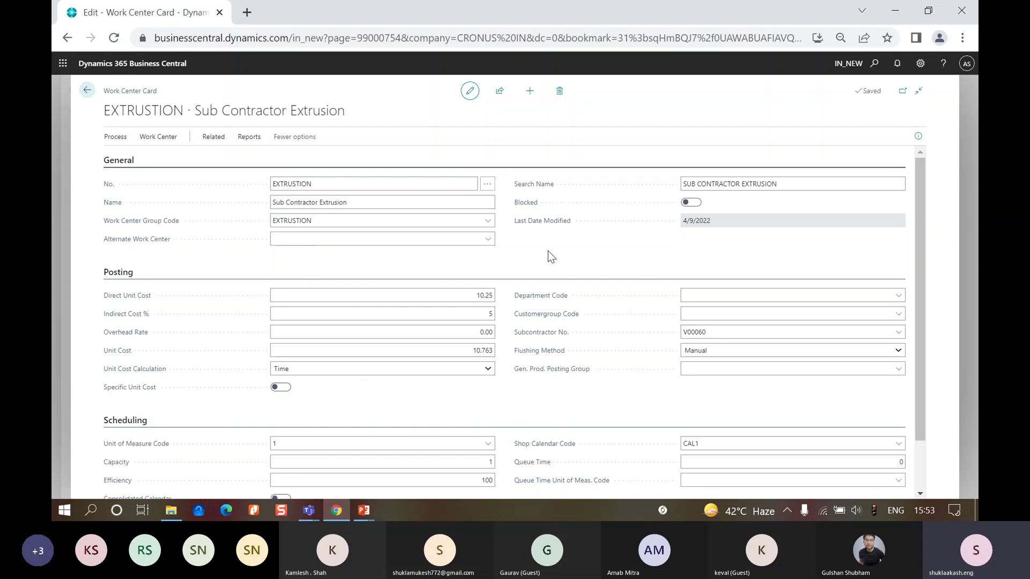
left_click(488, 294)
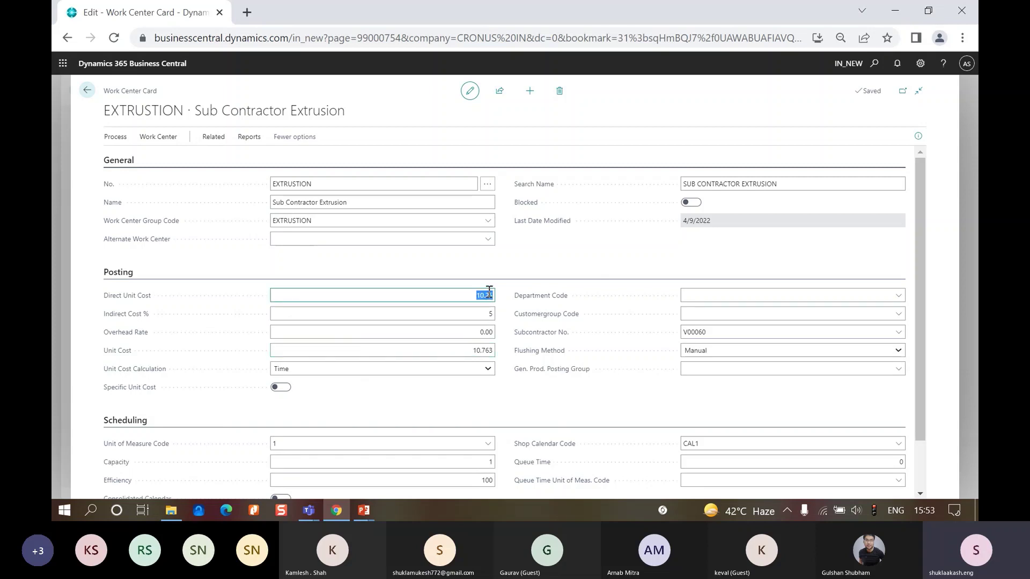
left_click(483, 315)
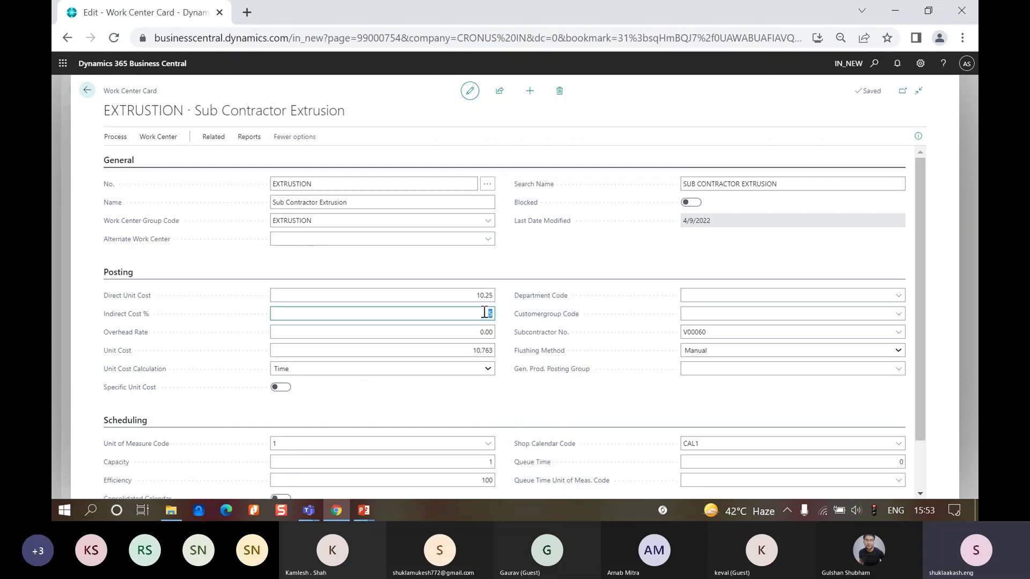
left_click(524, 258)
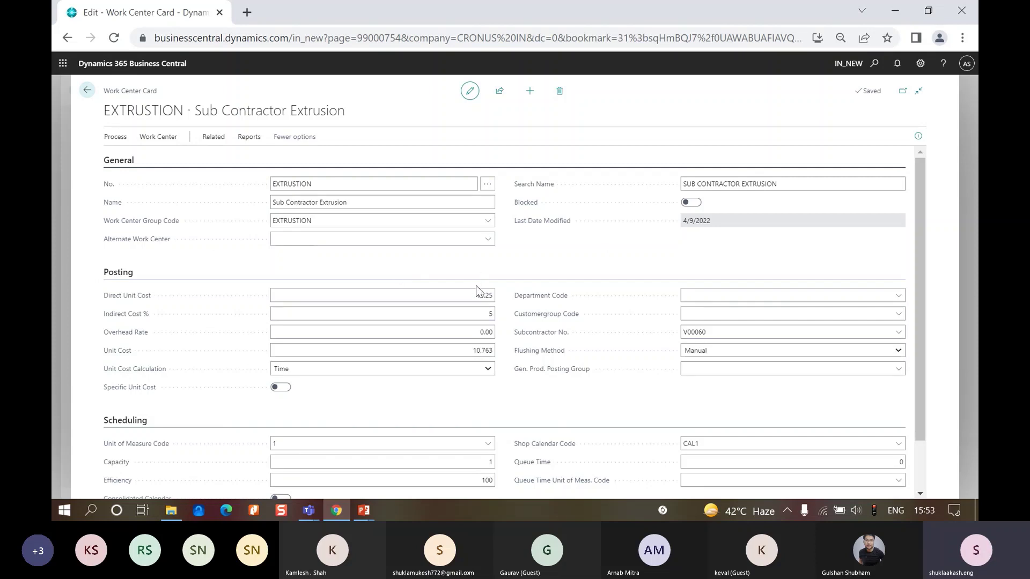
left_click(479, 336)
left_click(476, 313)
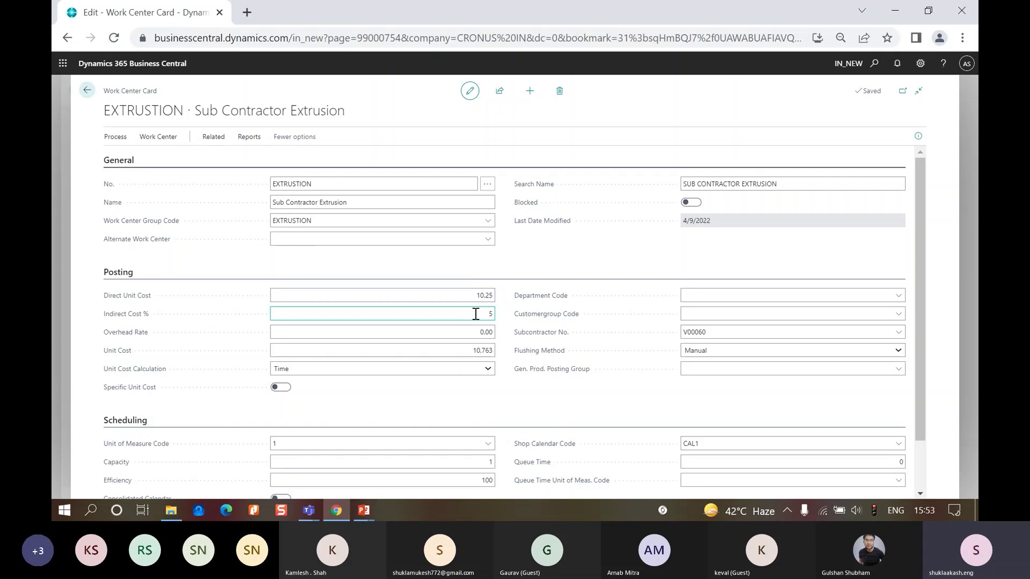
key("Tab")
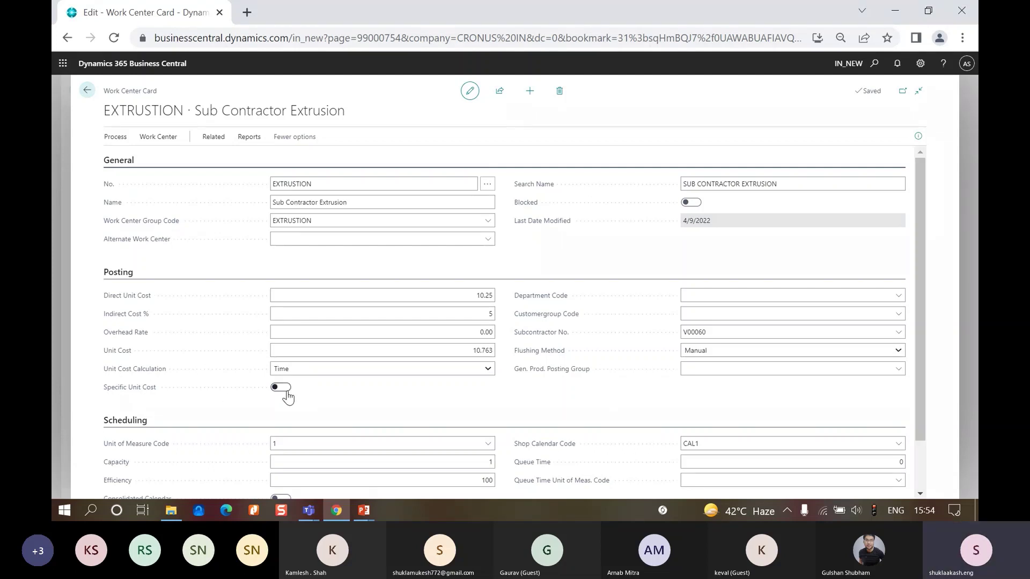
Check the work center's Scheduling section and browse the full Shop Calendars list for the Shop Calendar Code, without changing the selection.
scroll(288, 397, "down", 1)
scroll(288, 397, "up", 2)
scroll(420, 404, "down", 2)
left_click(382, 398)
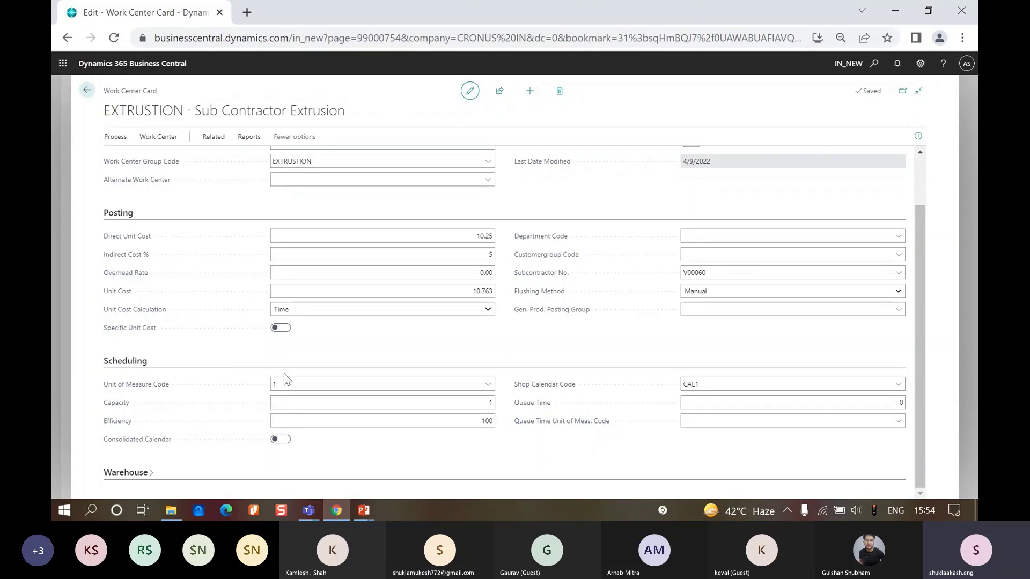
left_click(726, 386)
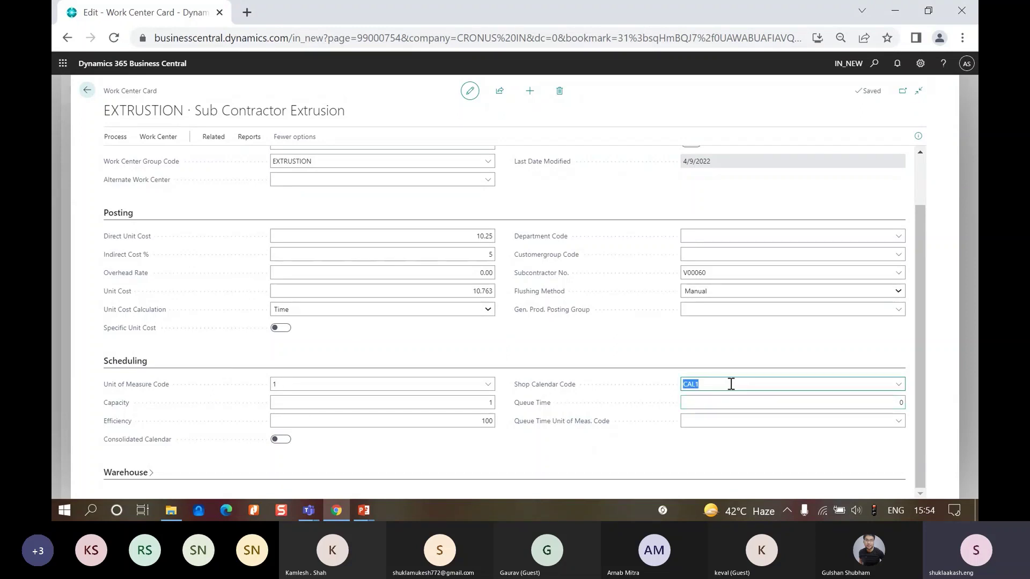
left_click(899, 386)
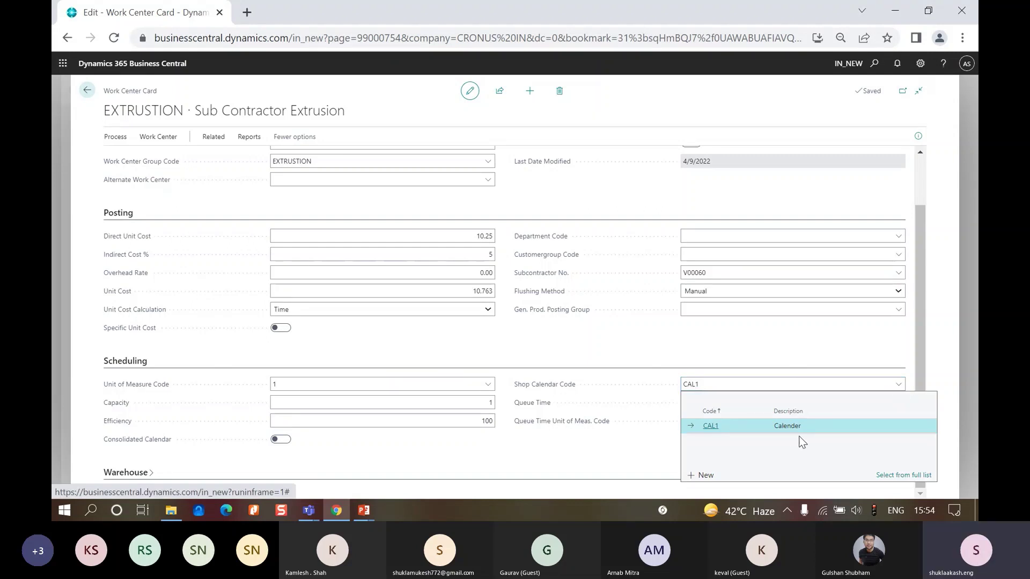
left_click(763, 377)
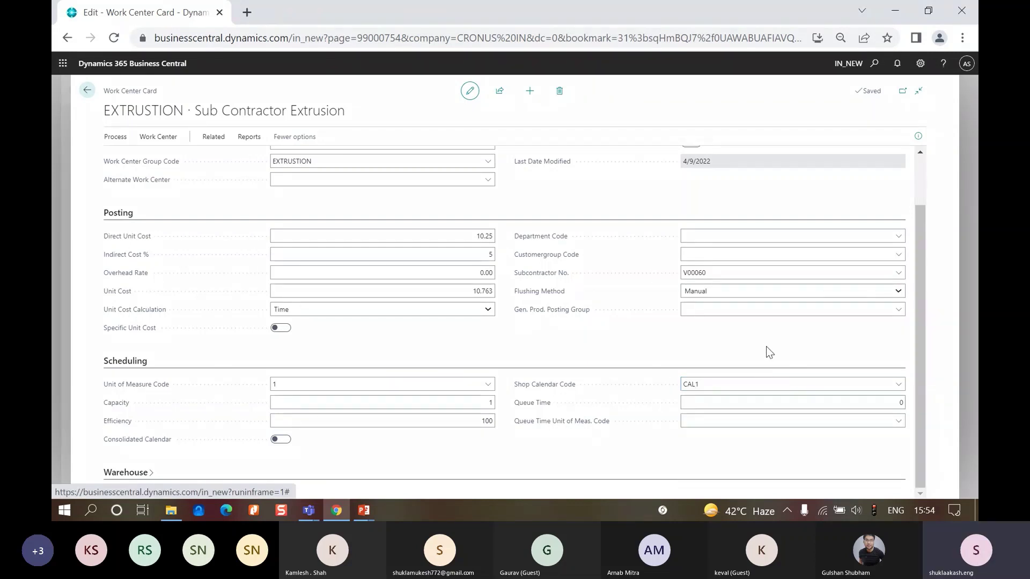
left_click(899, 388)
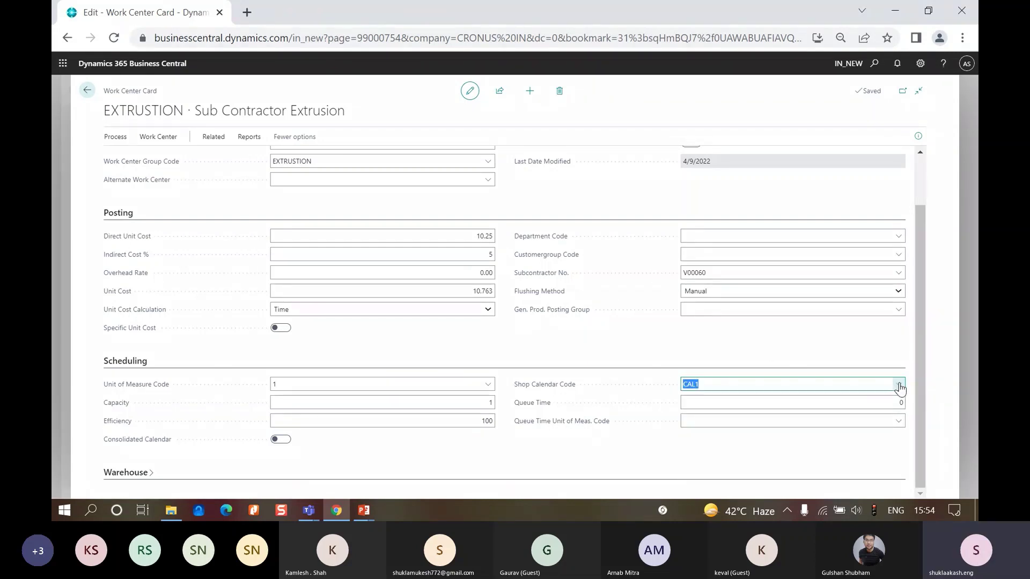
left_click(910, 478)
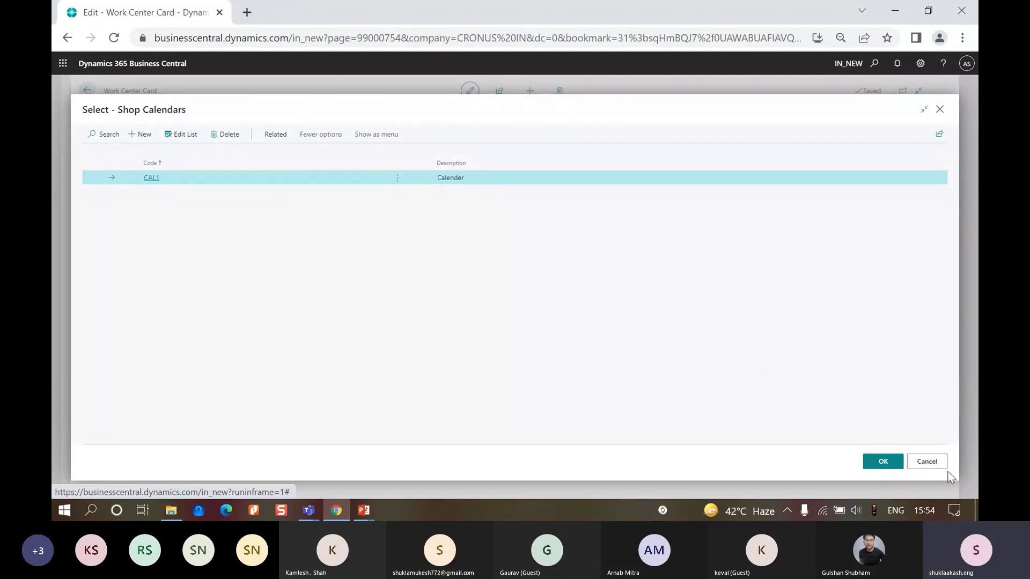
left_click(927, 462)
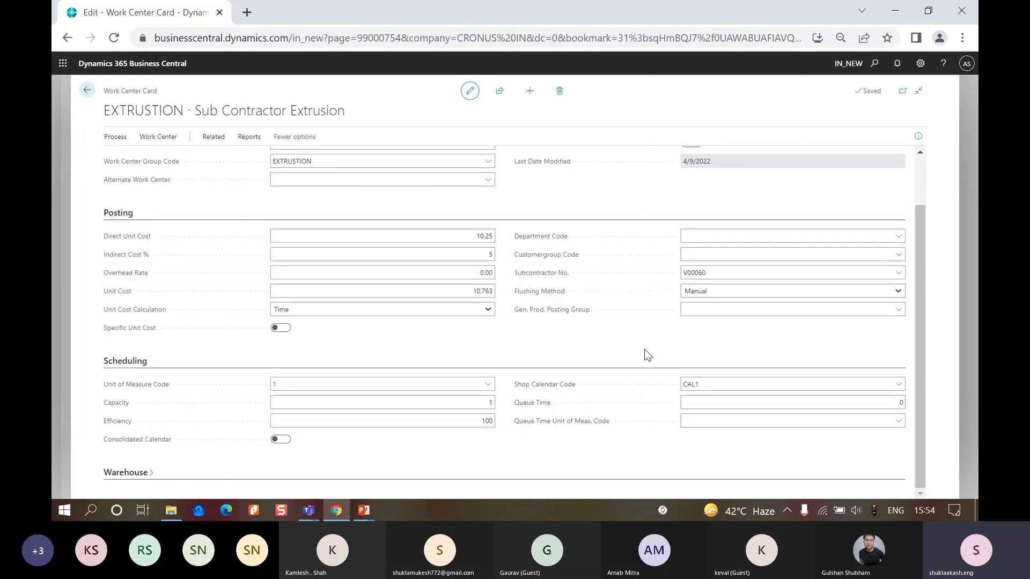
Close the work center card, search for "routing", open the Routings list and open the SUBCON-POLY routing.
scroll(771, 343, "up", 2)
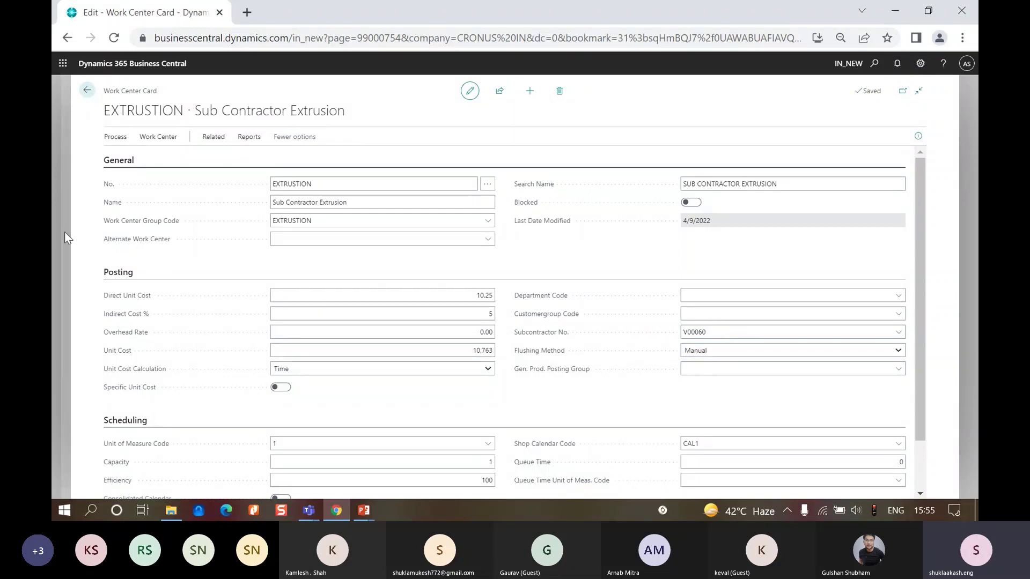
key("Escape")
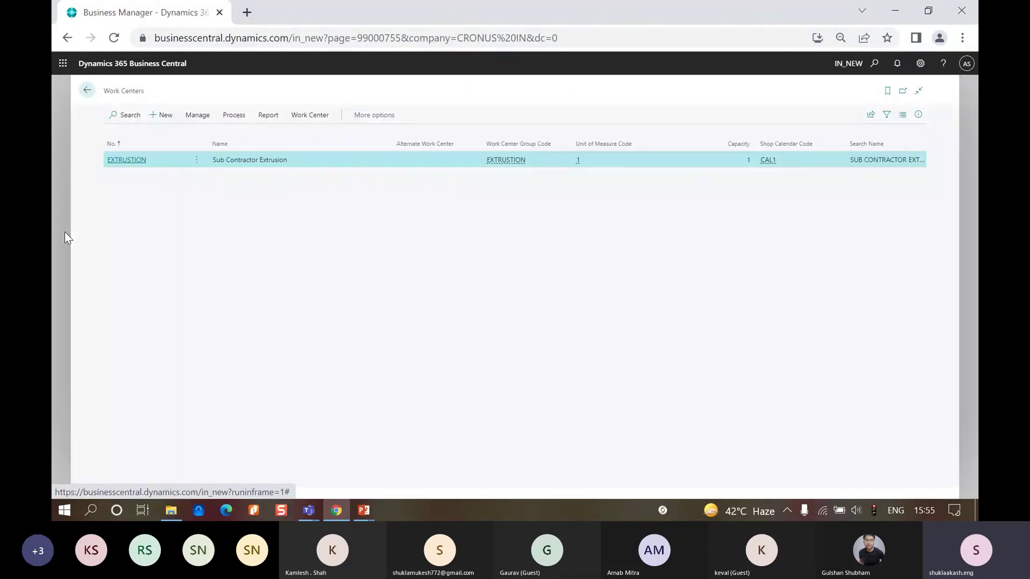
left_click(874, 64)
type("rotu")
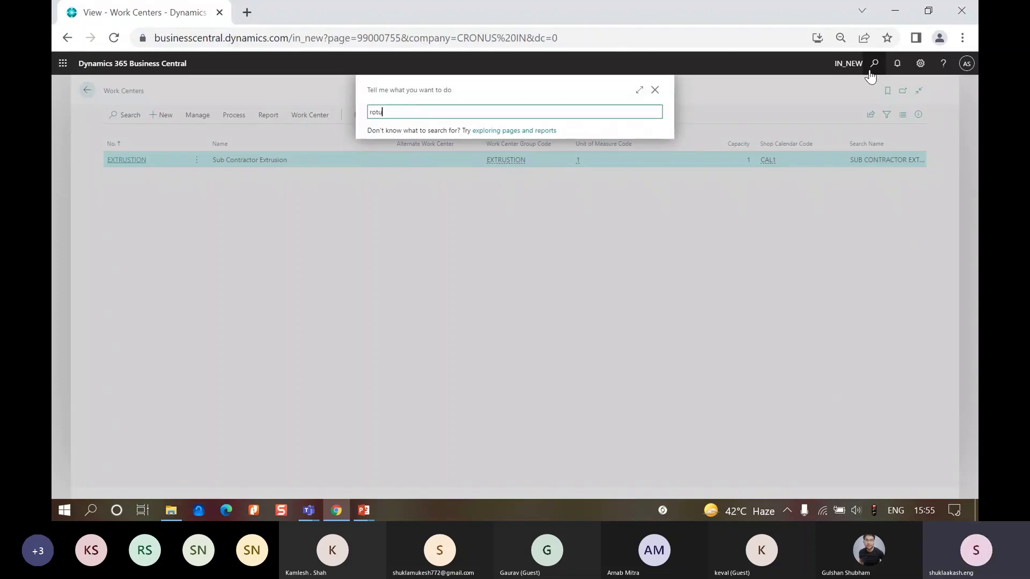
key("BackSpace")
key("BackSpace")
key("BackSpace")
type("outing")
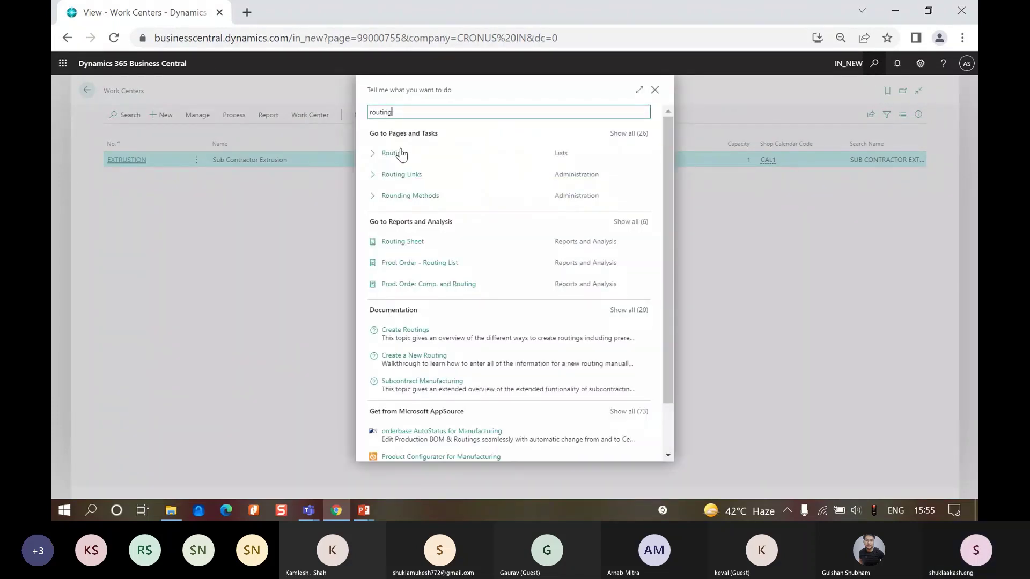
left_click(401, 154)
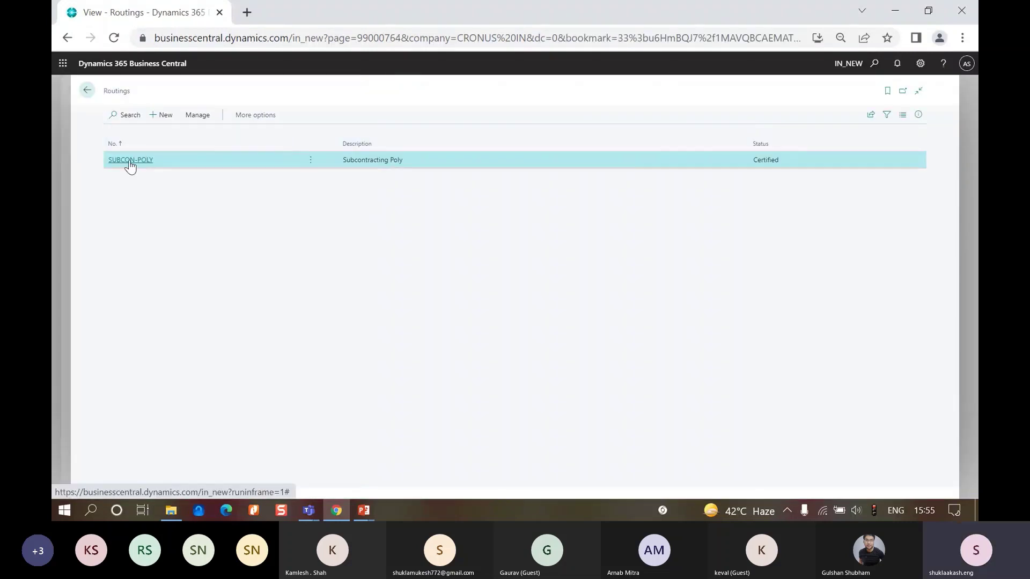
left_click(131, 164)
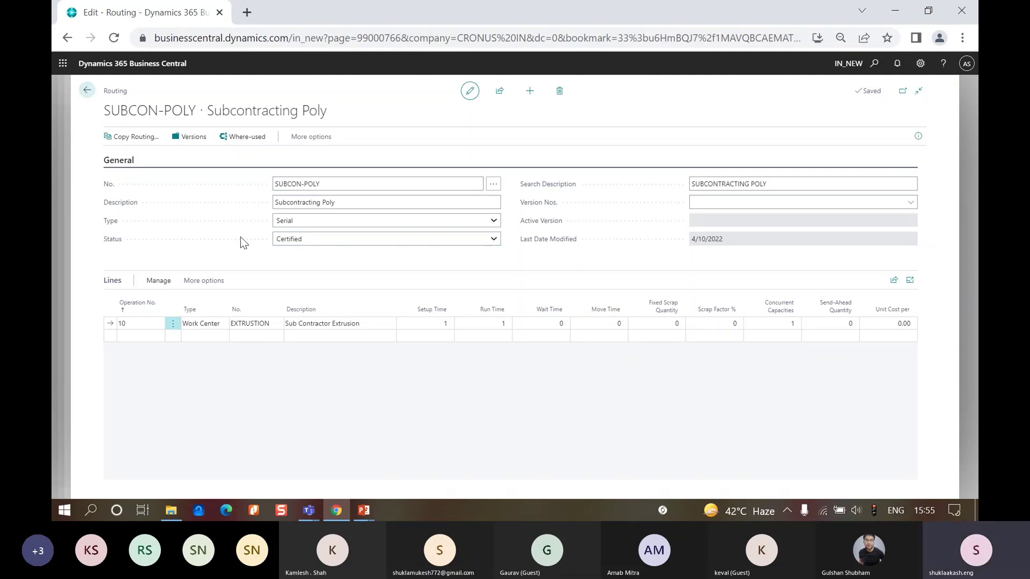
Check the SUBCON-POLY routing's Type and its available Status options, keeping the status Certified.
left_click(316, 222)
left_click(317, 224)
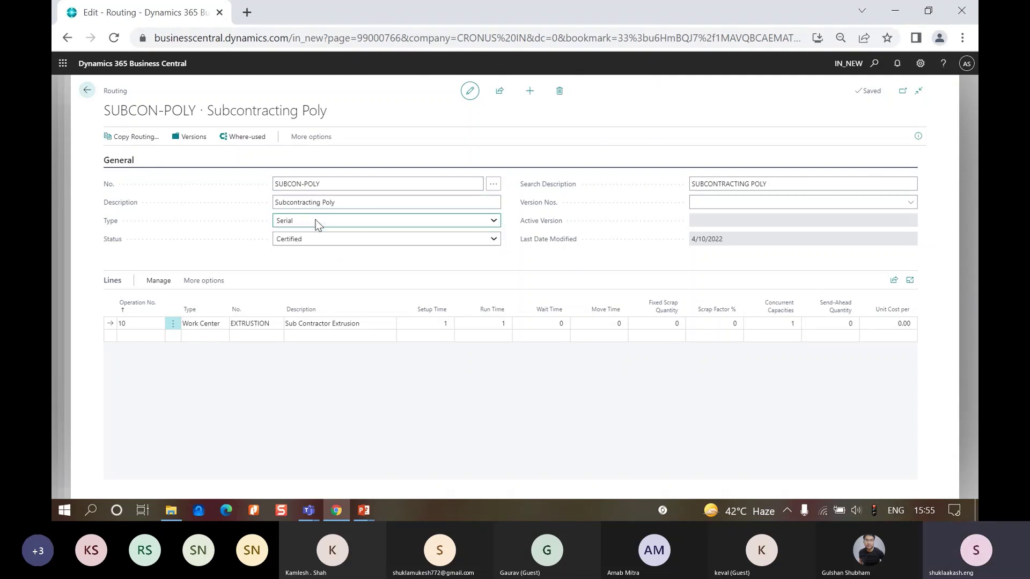
left_click(310, 239)
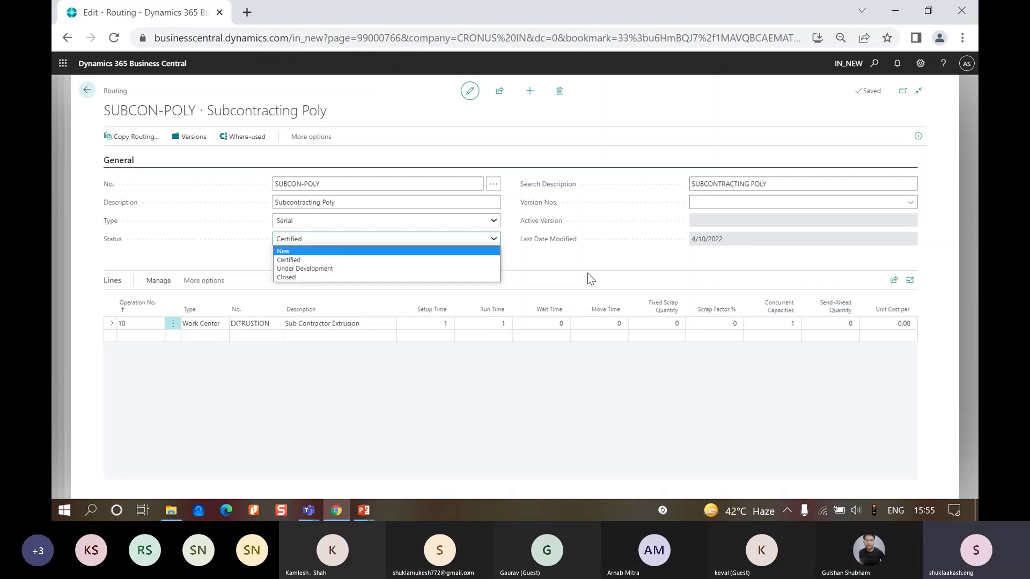
left_click(386, 261)
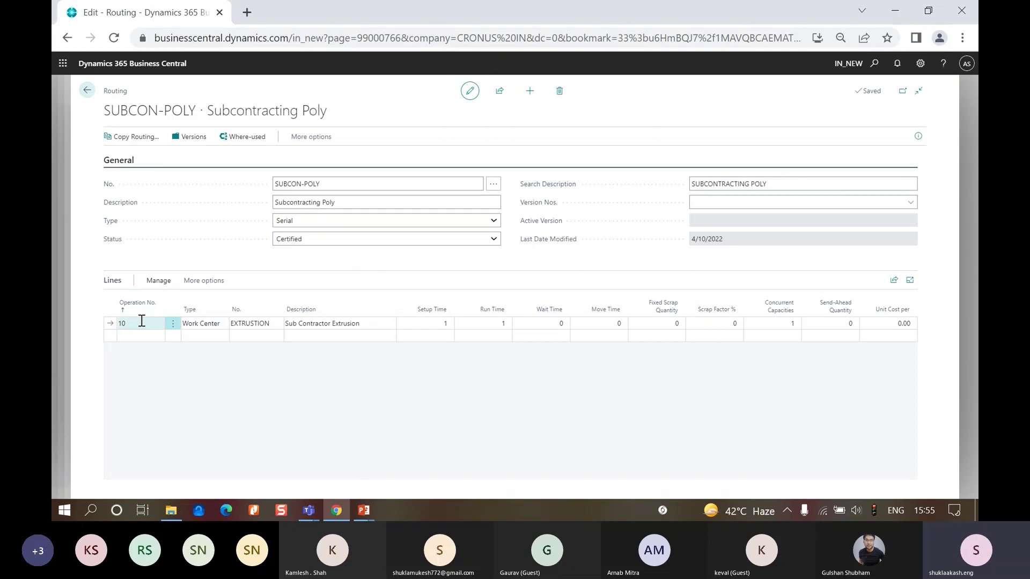
Check the Type options, work center No. lookup and Unit Cost per on routing operation 10, and return to the Work Centers list.
left_click(198, 324)
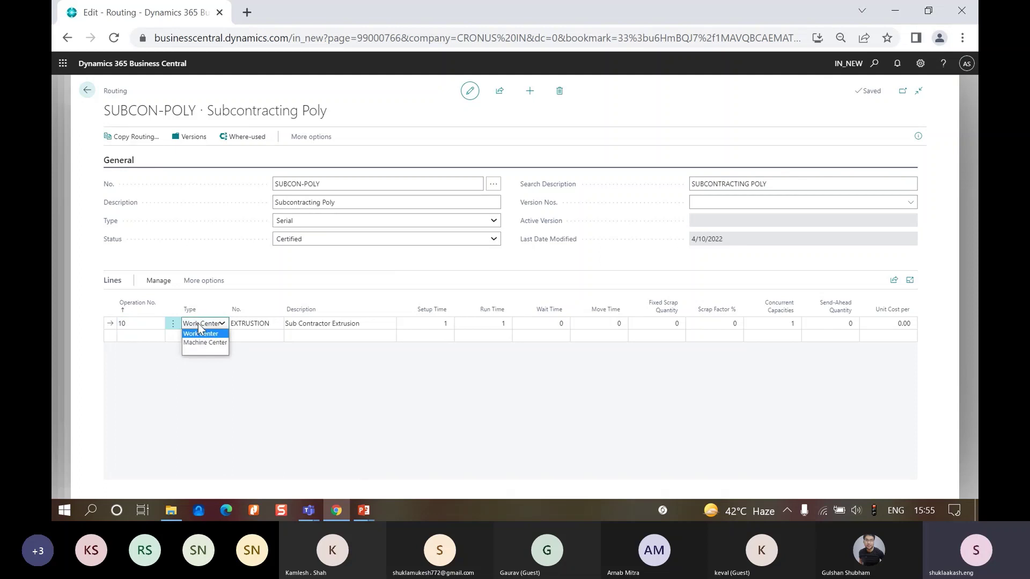
left_click(275, 324)
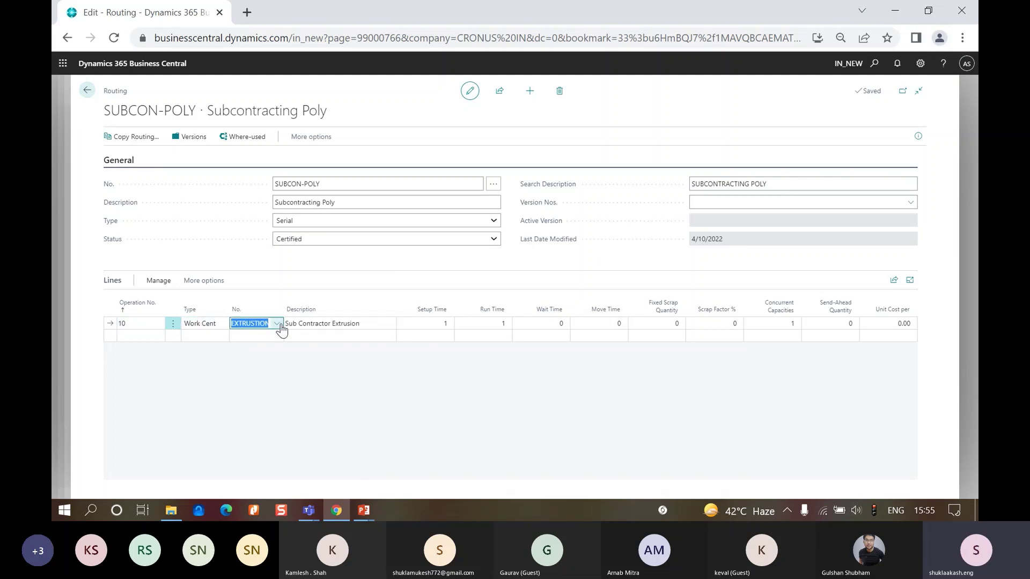
left_click(277, 324)
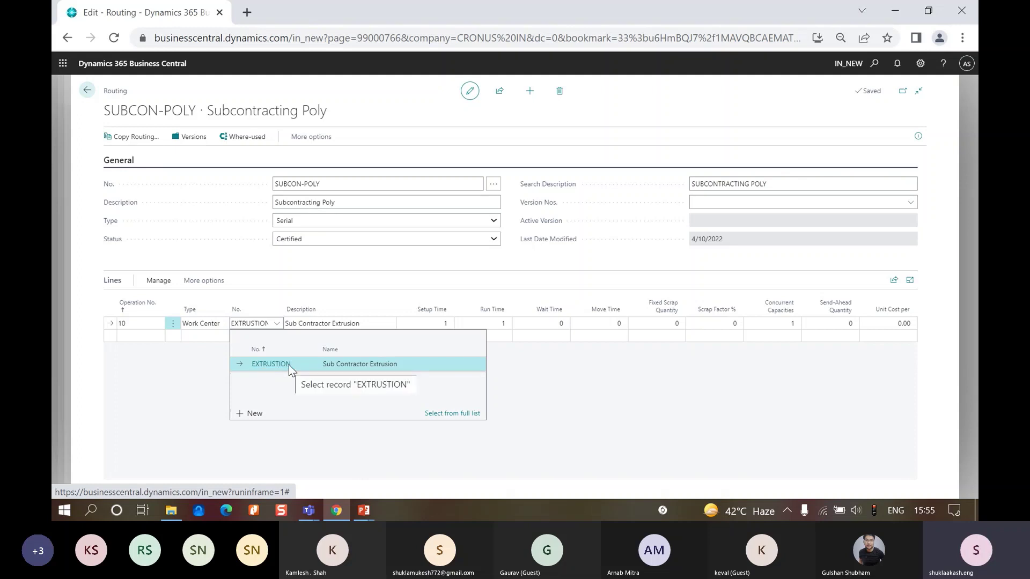
left_click(471, 365)
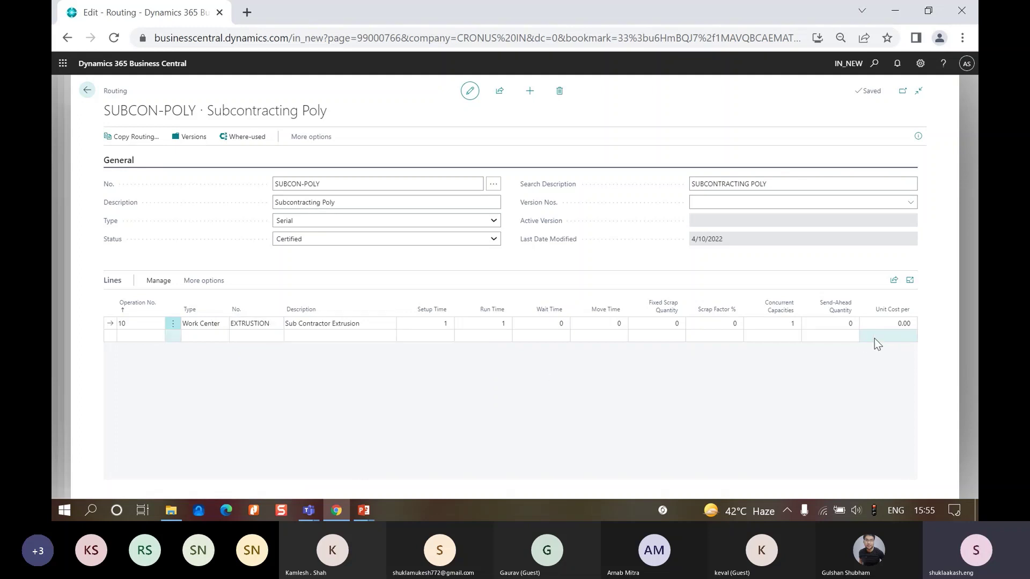
left_click(891, 324)
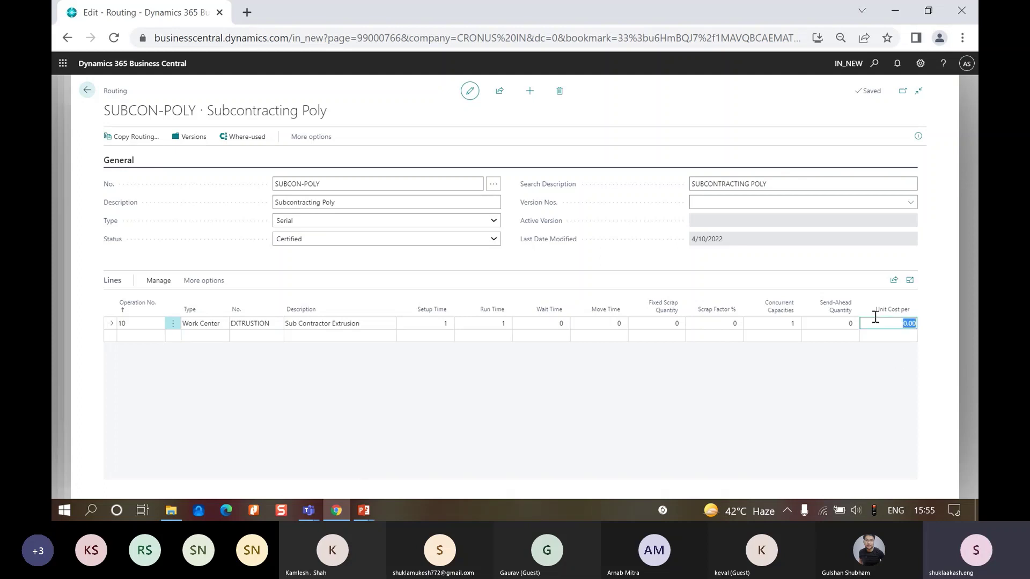
left_click(891, 324)
left_click(56, 213)
left_click(54, 217)
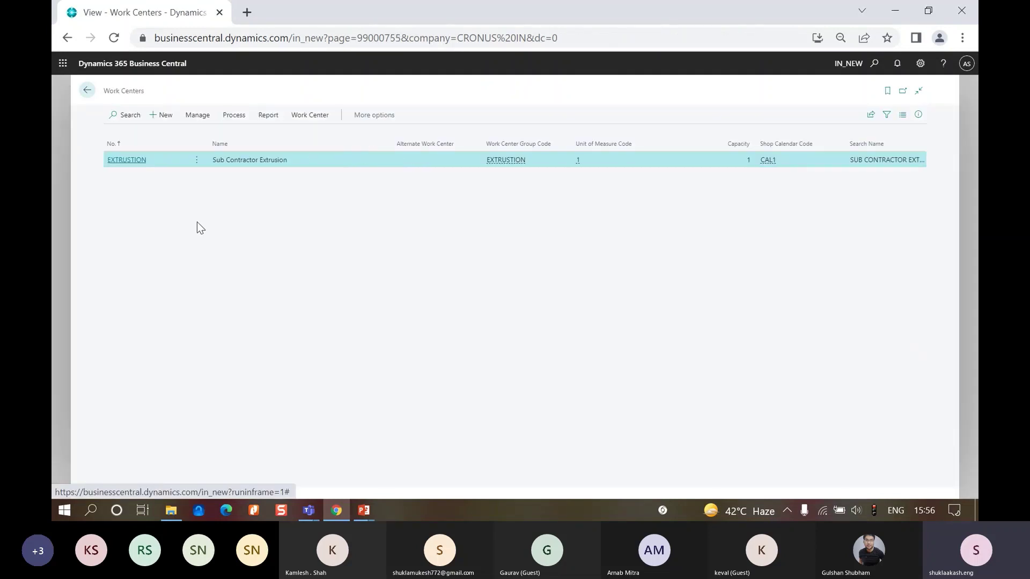
Search for "produc bo", open the Production BOMs list, open BOM 10001 and check its Description.
left_click(875, 65)
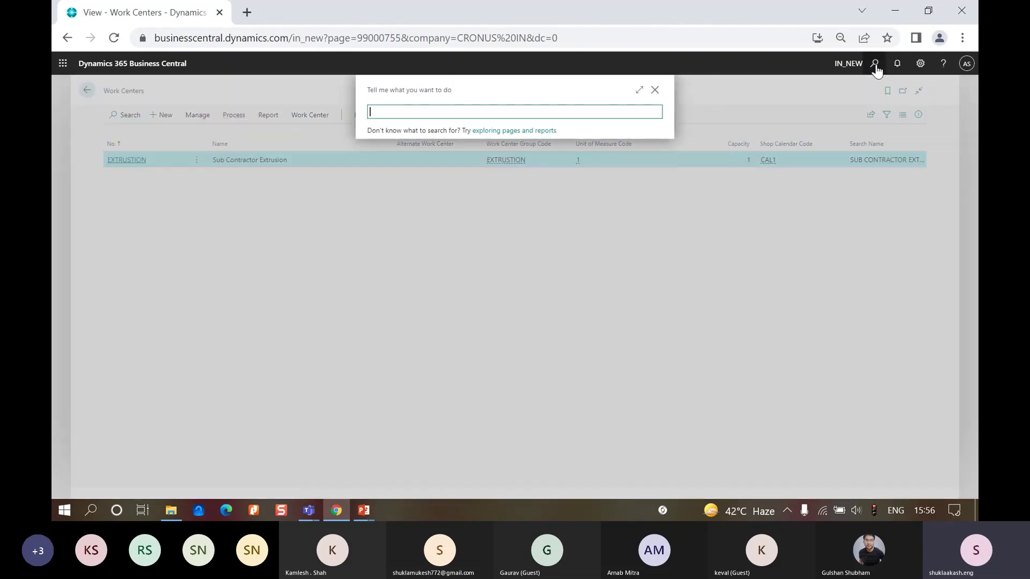
type("produc b")
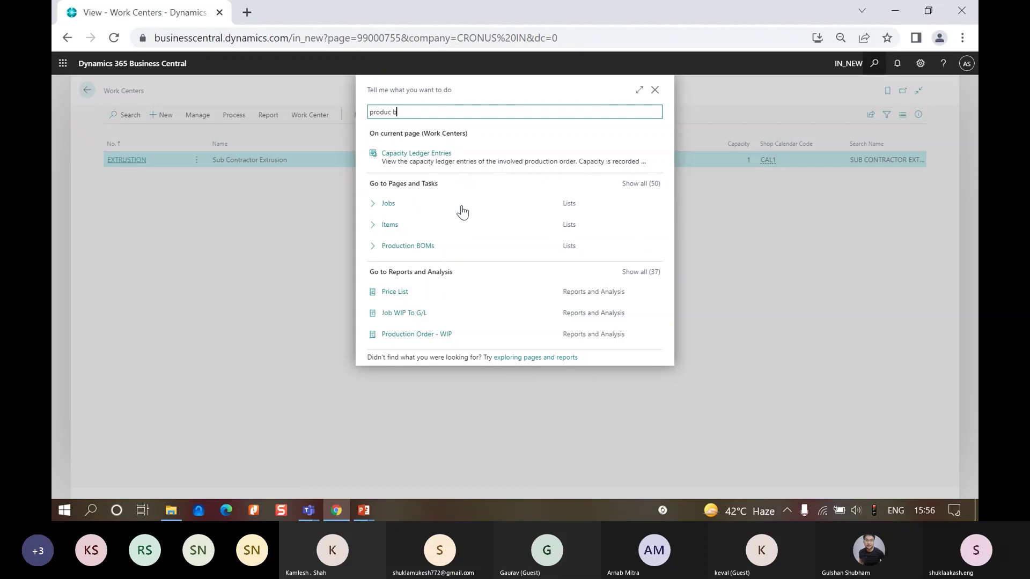
type("o")
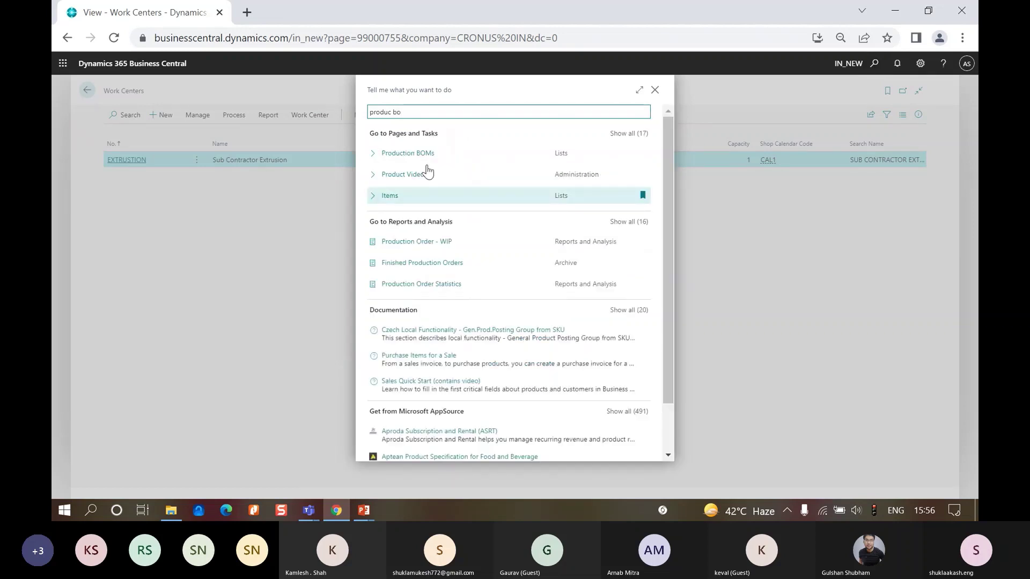
left_click(425, 157)
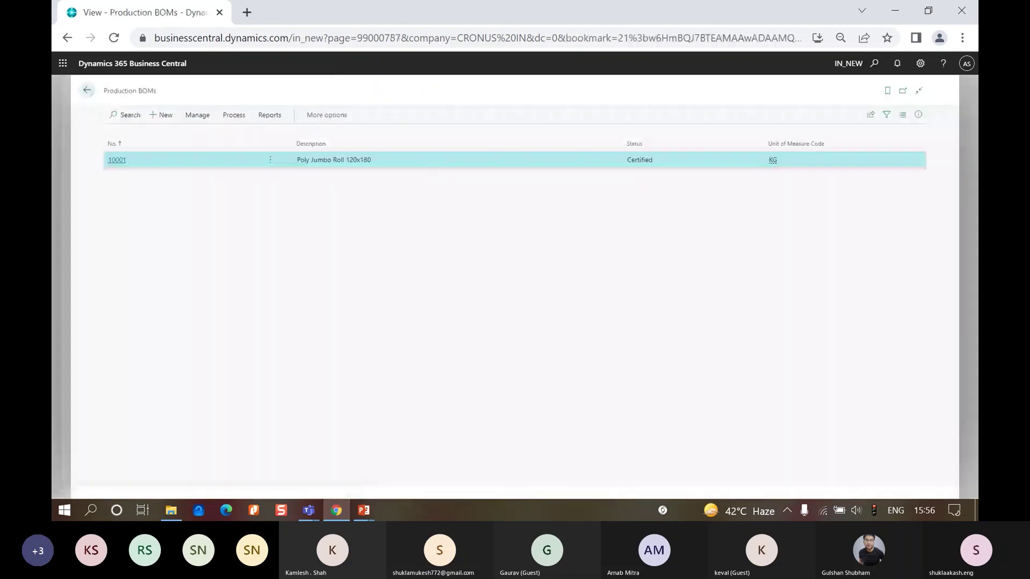
left_click(115, 161)
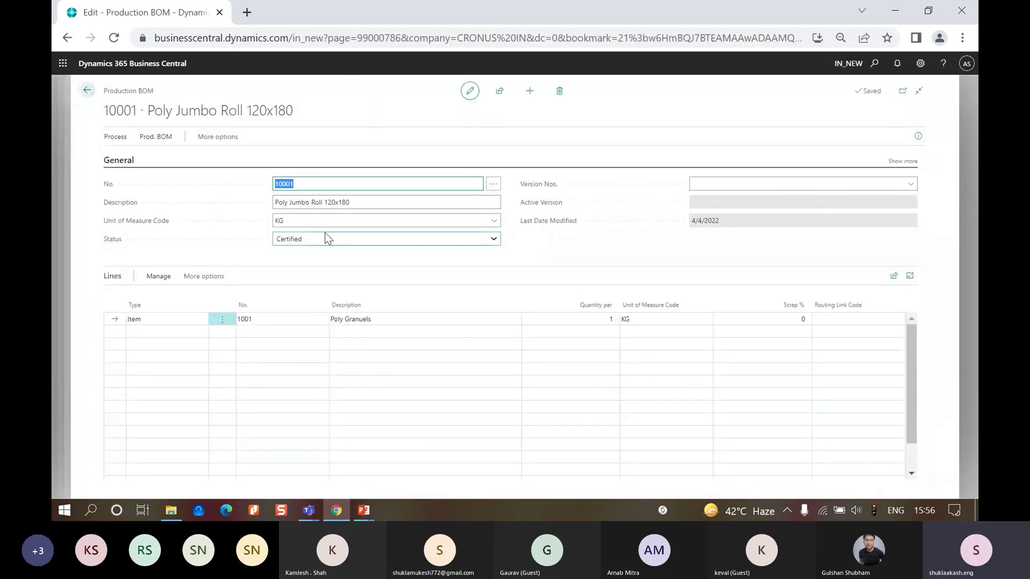
left_click(362, 200)
left_click(380, 203)
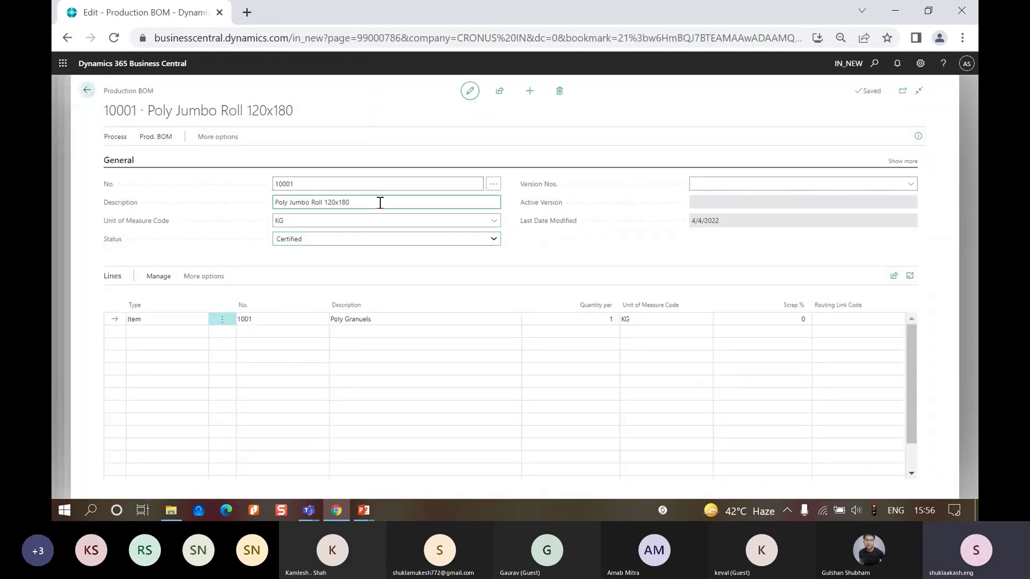
Check the Poly Granuels component line's No., Quantity per and Scrap % on BOM 10001, plus the available Status options, keeping Certified.
left_click(260, 318)
left_click(423, 324)
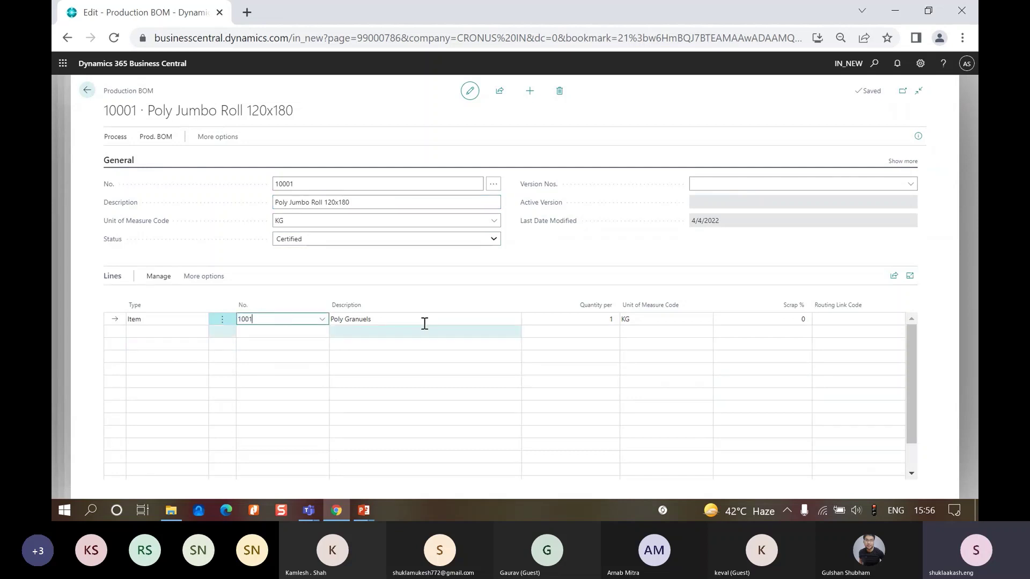
left_click(587, 322)
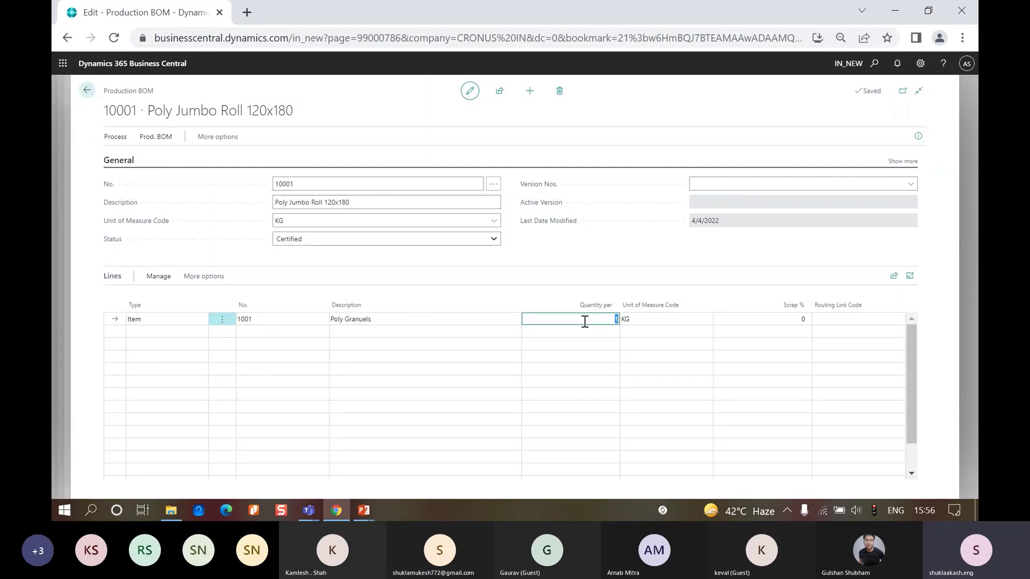
left_click(784, 319)
key("Tab")
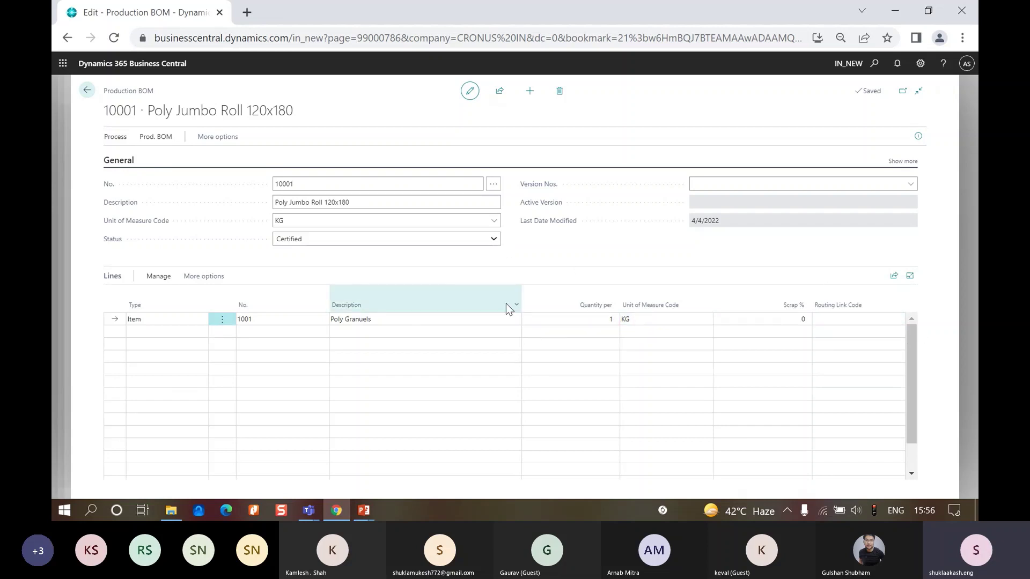
mouse_move(506, 303)
left_click(340, 242)
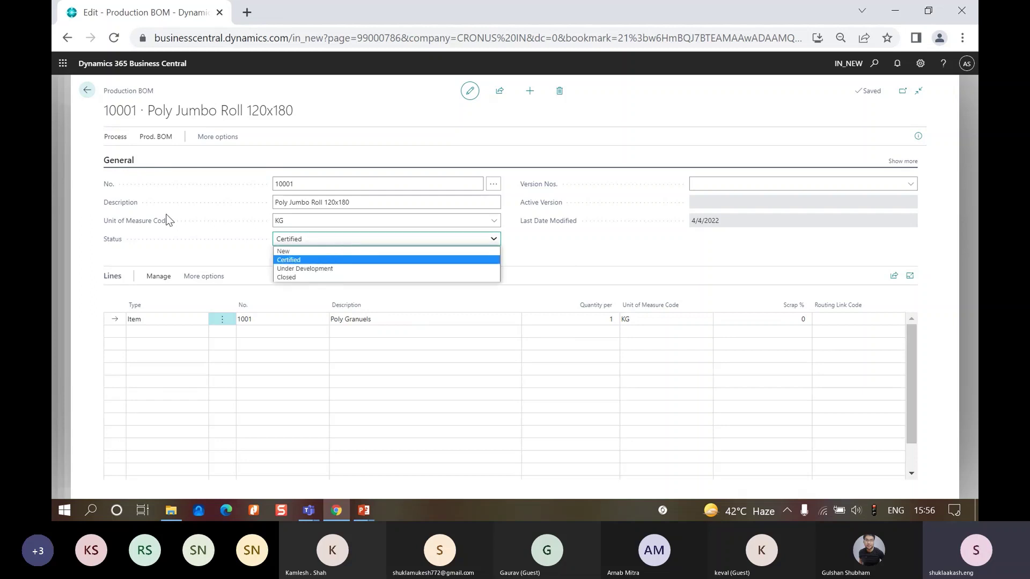
left_click(183, 252)
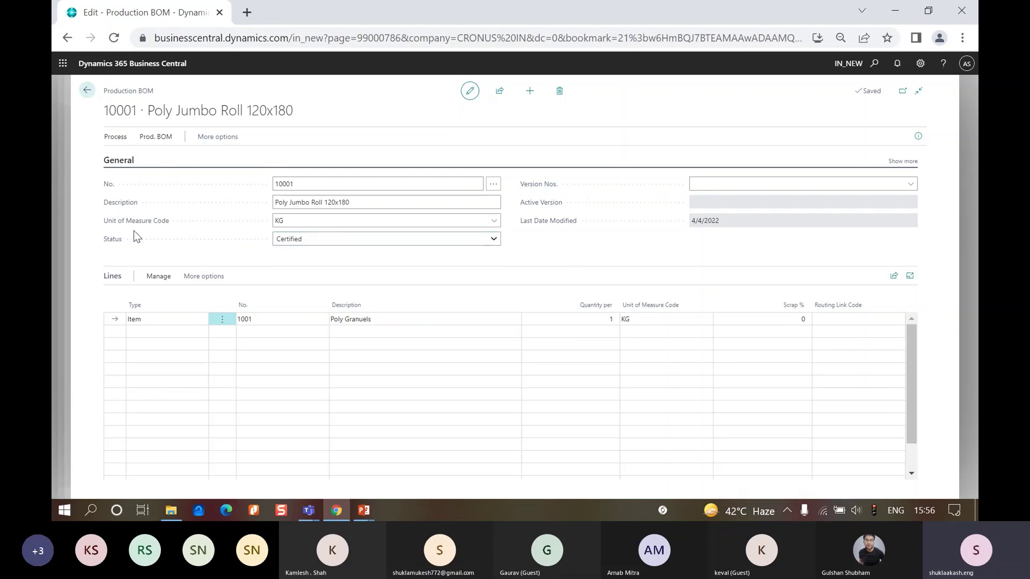
Close the BOM and Work Centers pages, open item 1002 from the Items list and check its Routing No. under Replenishment.
key("Escape")
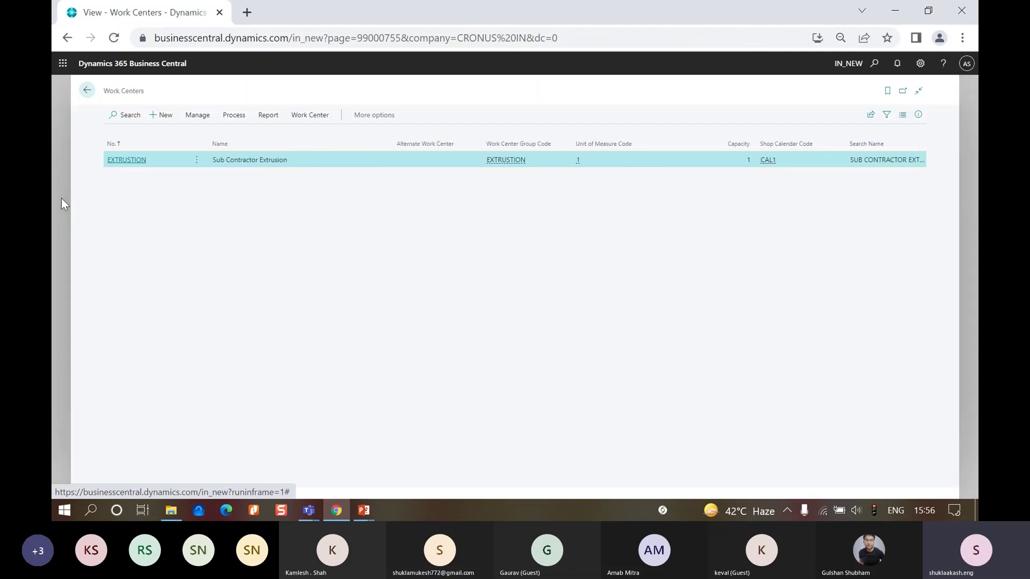
key("Escape")
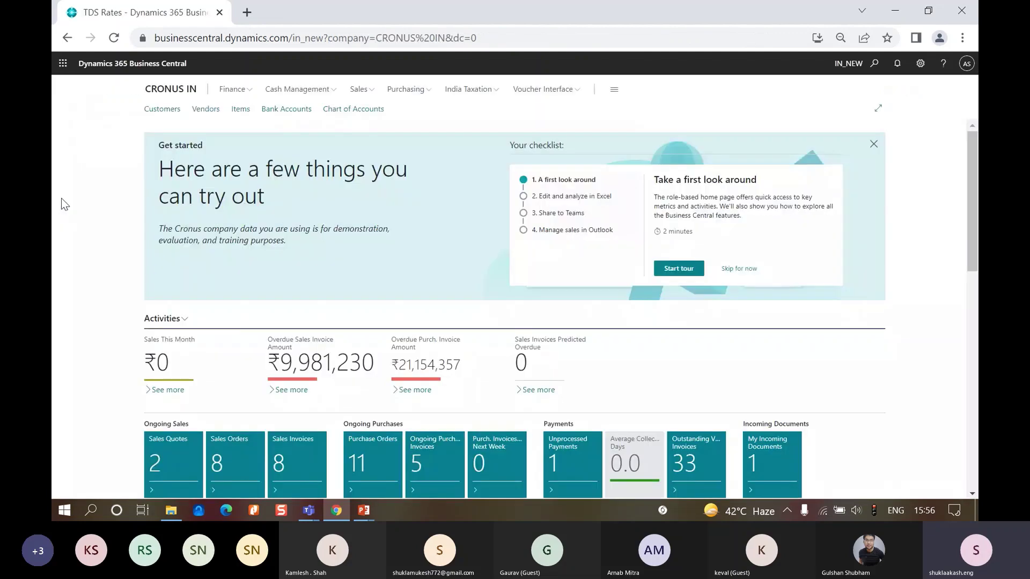
left_click(240, 109)
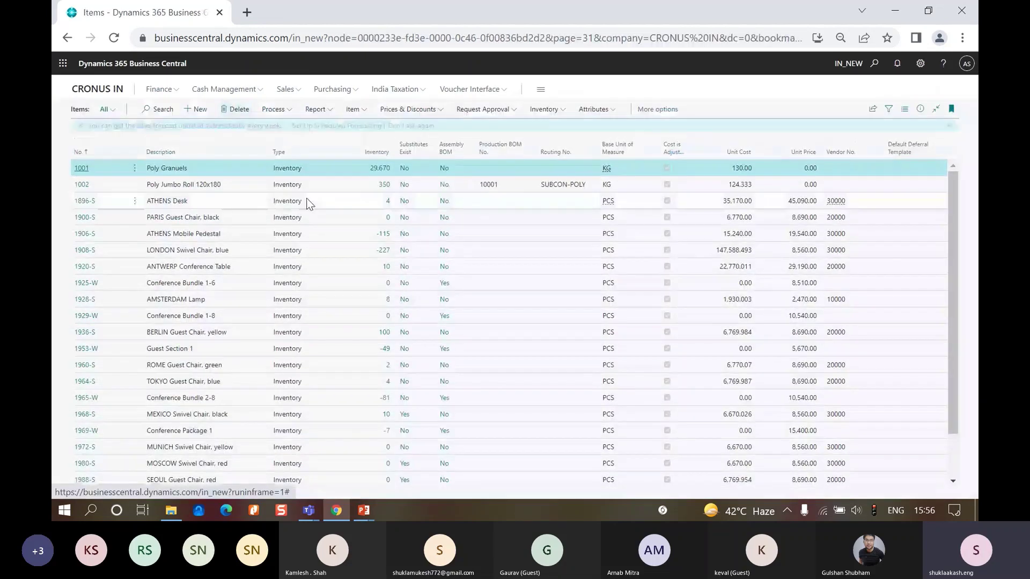
left_click(82, 185)
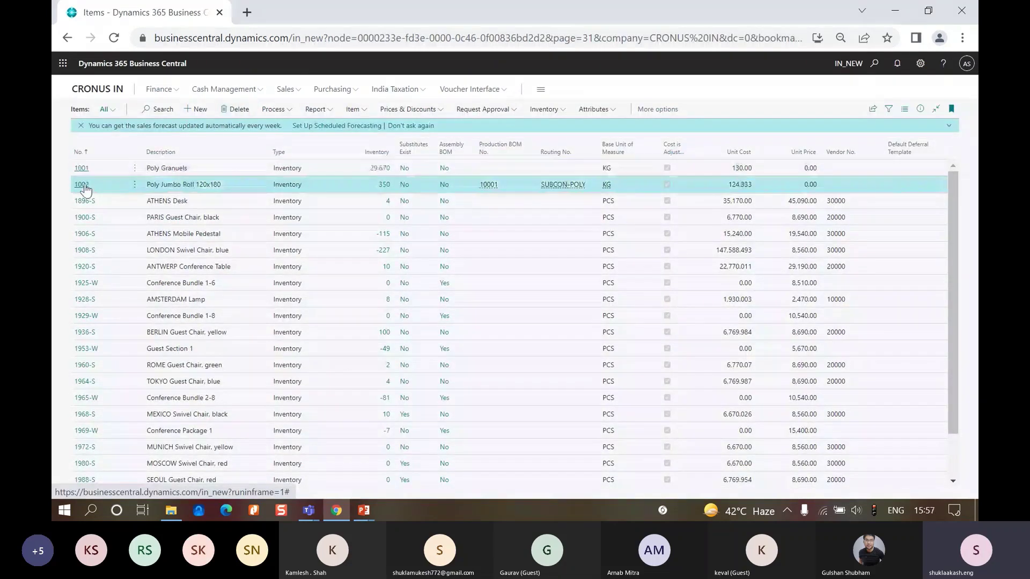
scroll(770, 381, "down", 15)
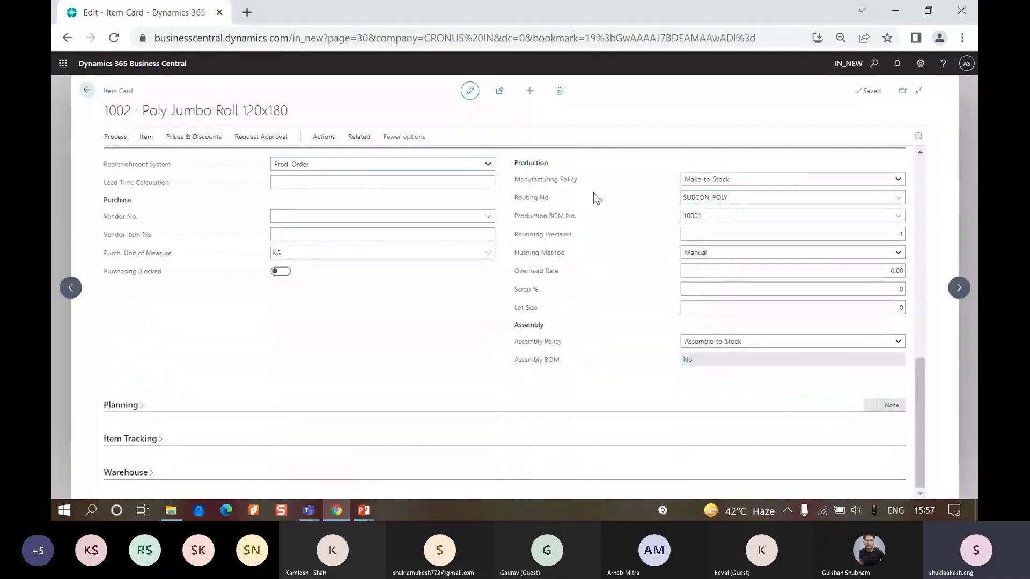
left_click(841, 193)
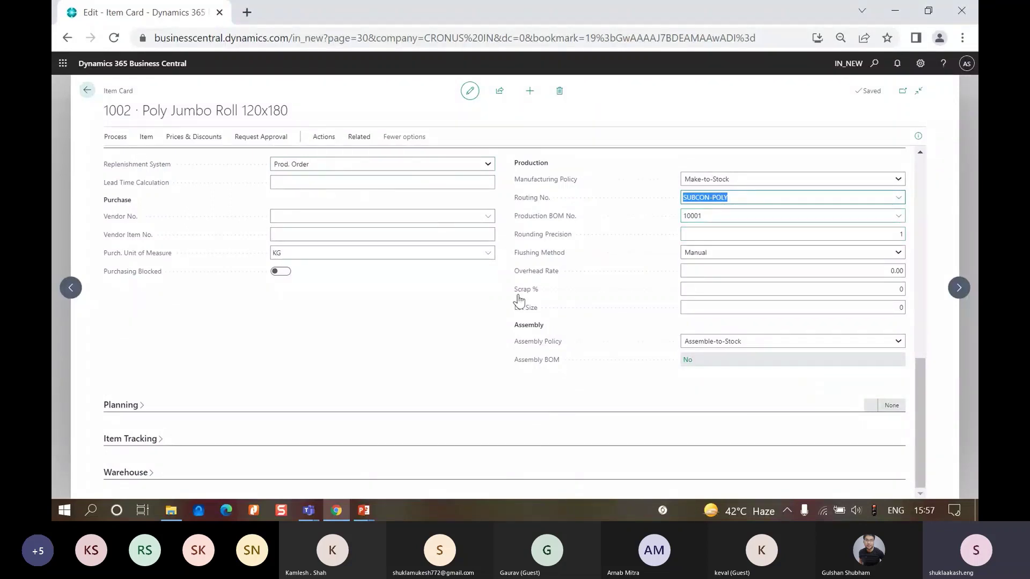
mouse_move(517, 294)
Open the BOM Structure of item 1002 and examine its parent item, component item and work center lines.
scroll(519, 299, "up", 1)
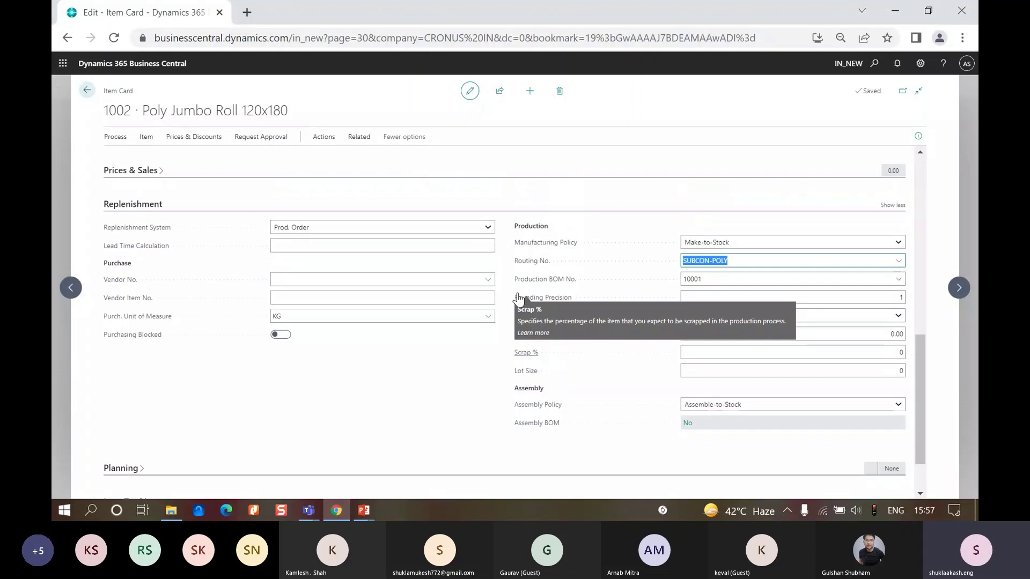
scroll(518, 299, "up", 1)
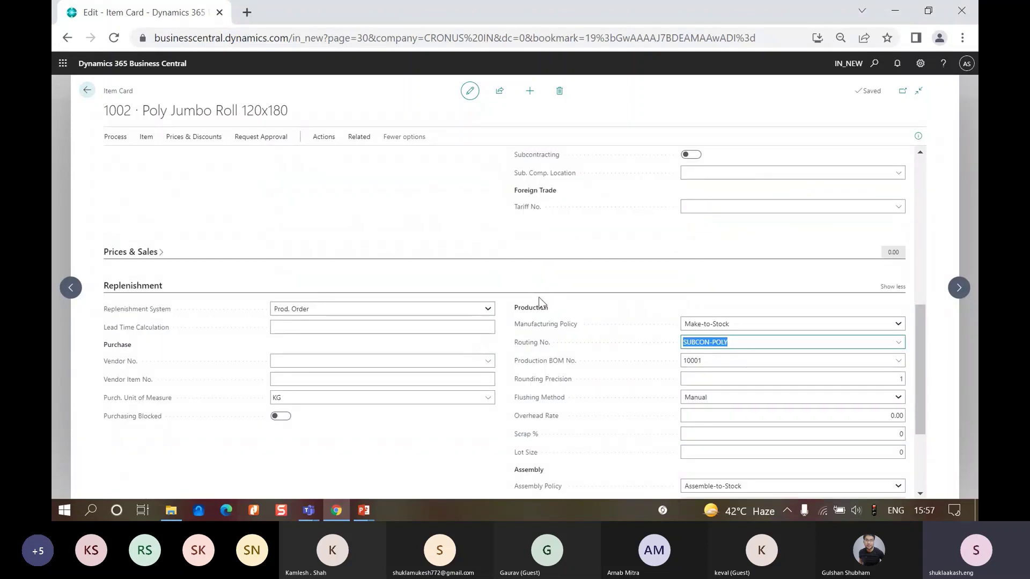
scroll(540, 301, "up", 1)
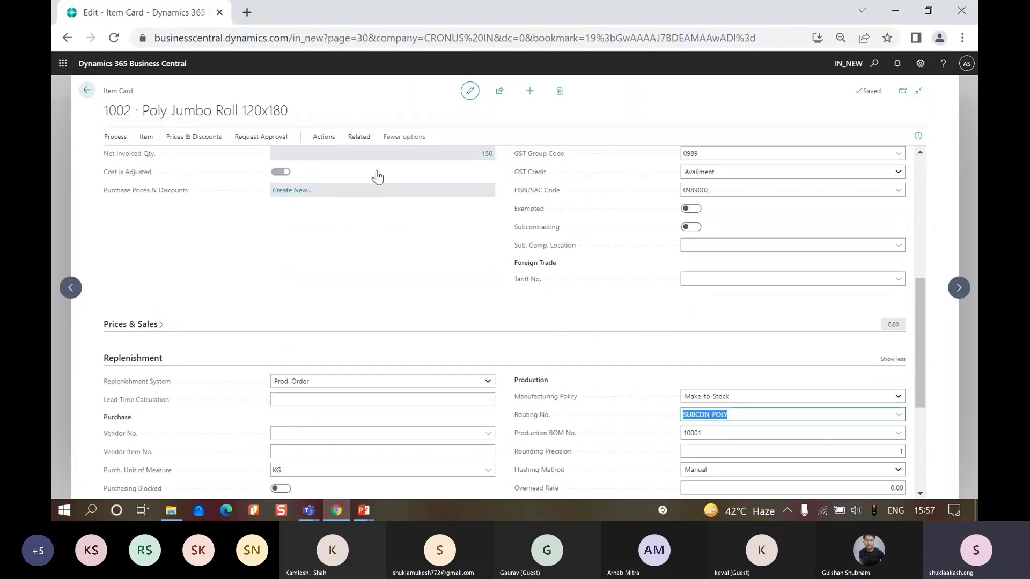
left_click(364, 142)
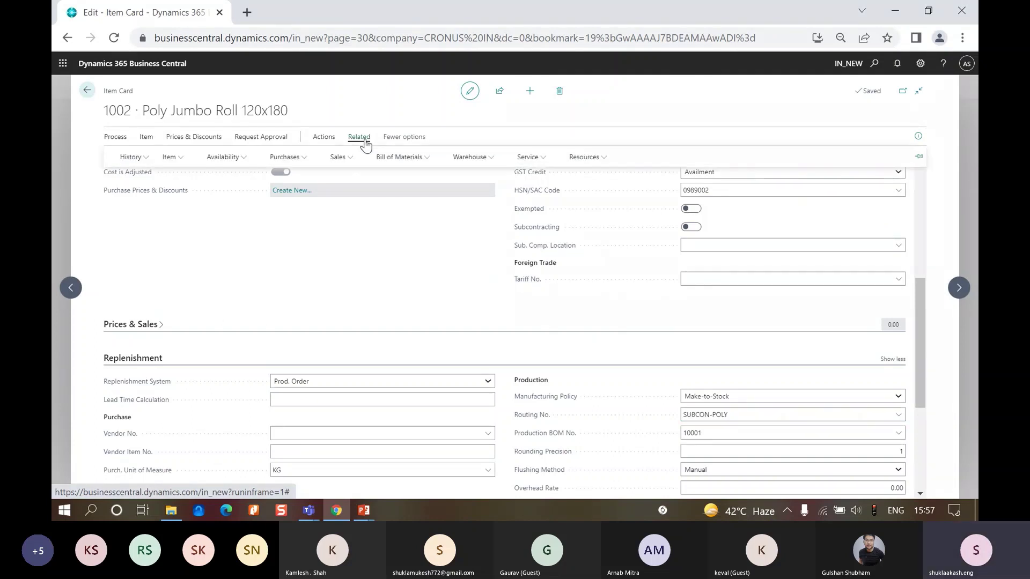
left_click(399, 156)
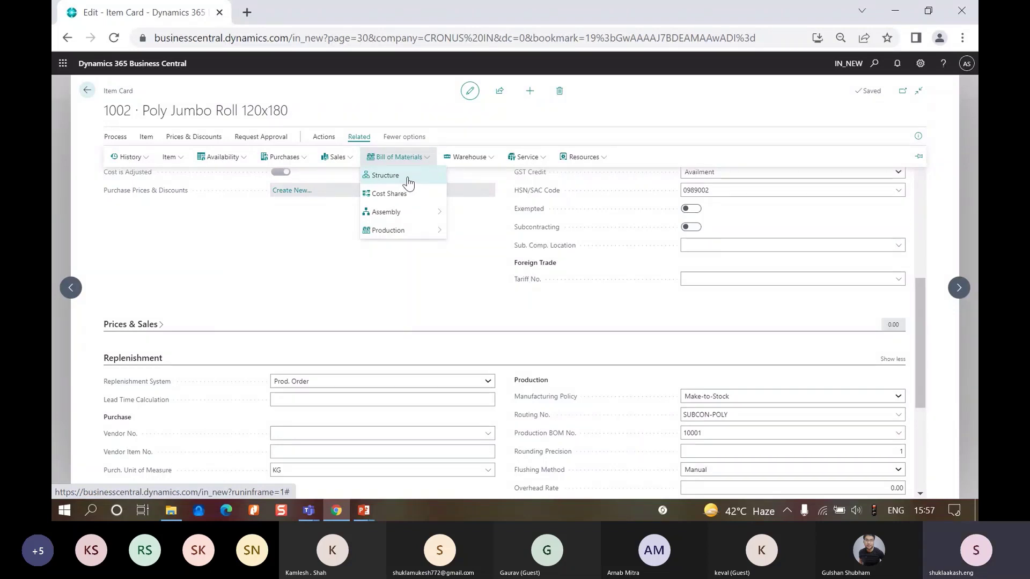
left_click(408, 183)
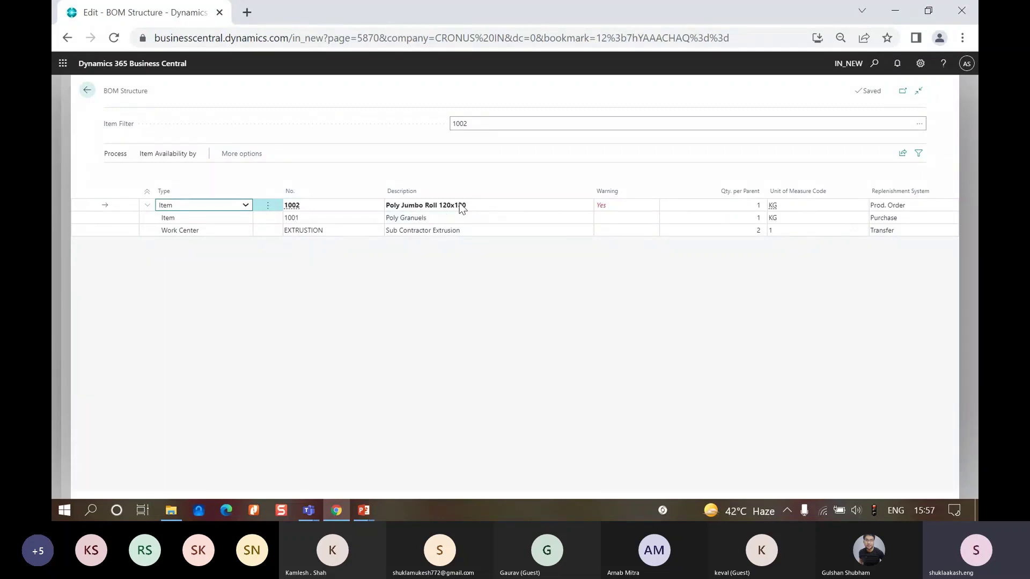
left_click(423, 218)
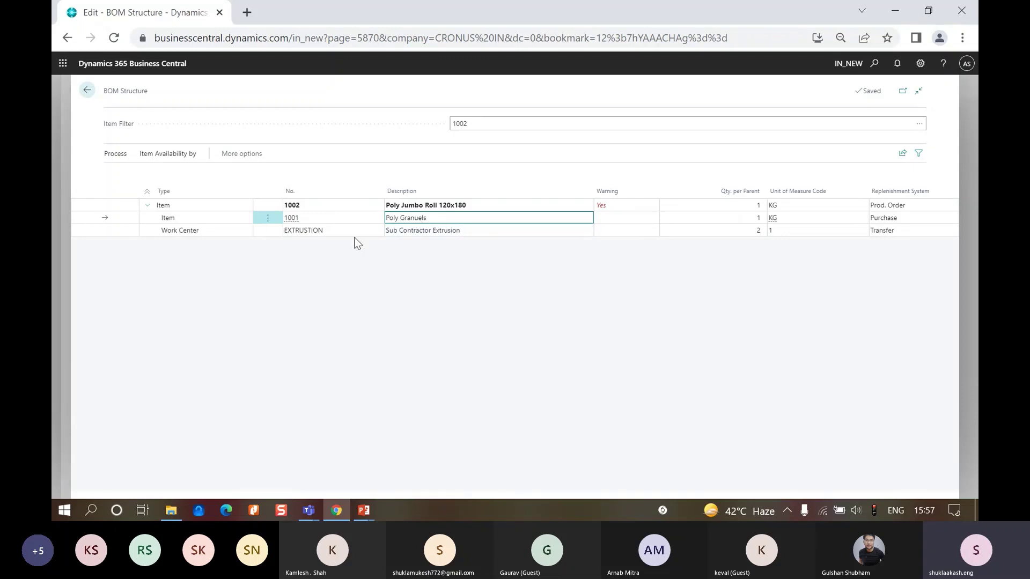
left_click(487, 234)
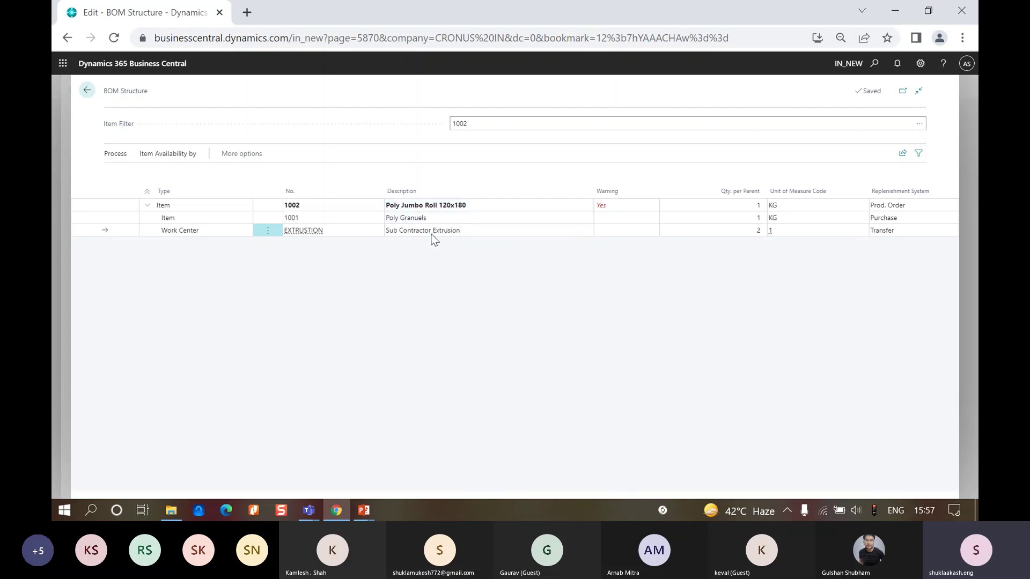
left_click(455, 205)
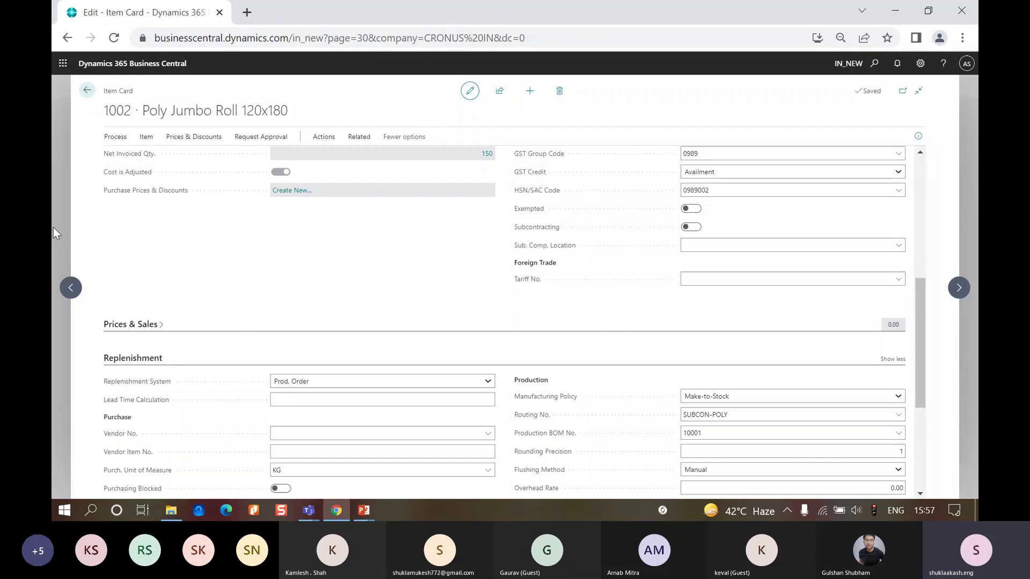
Return to the home page, search for "release prod or", open Released Production Orders and create a new order with an automatically assigned No.
left_click(87, 90)
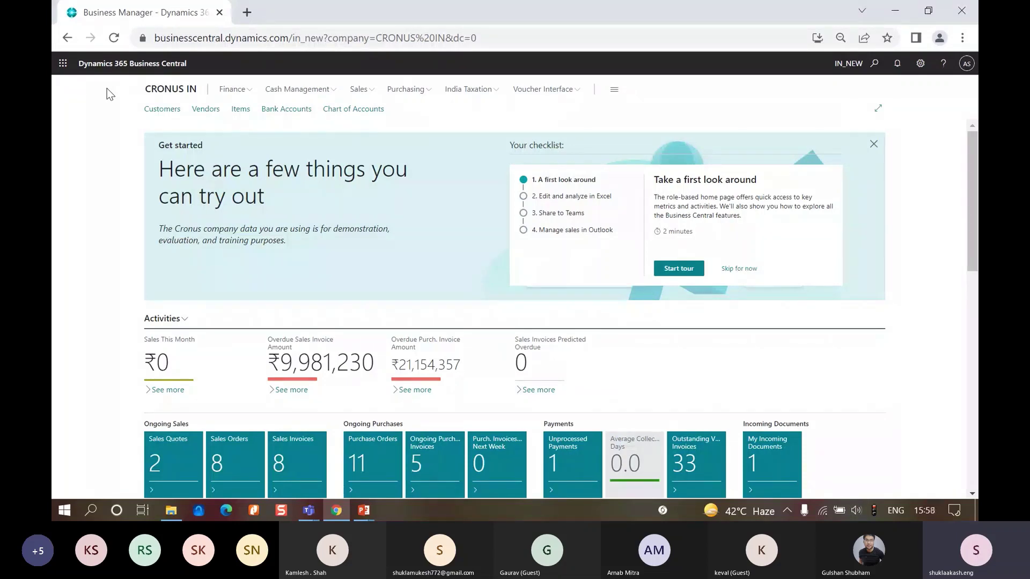
left_click(873, 68)
type("re")
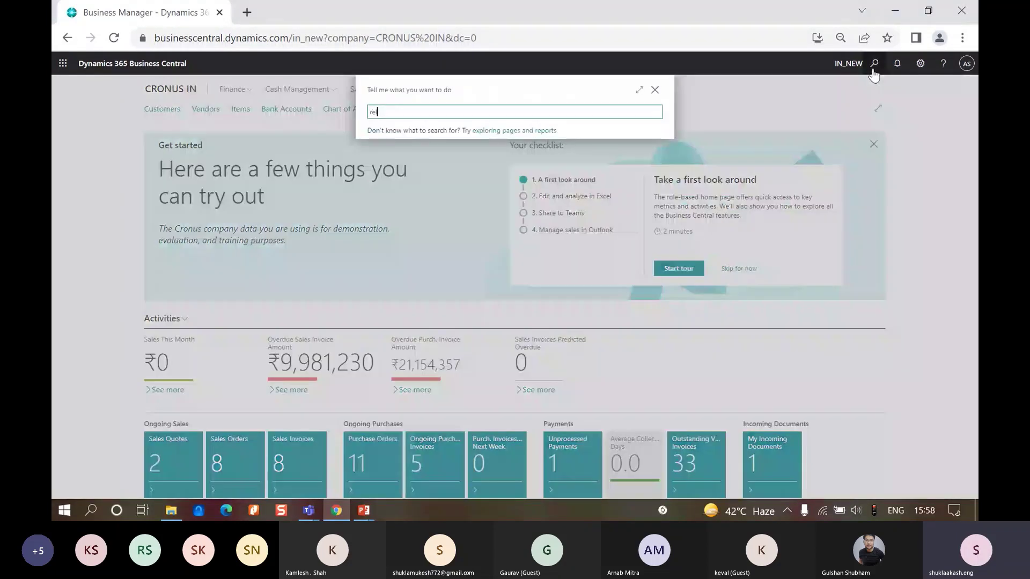
type("lease prod or")
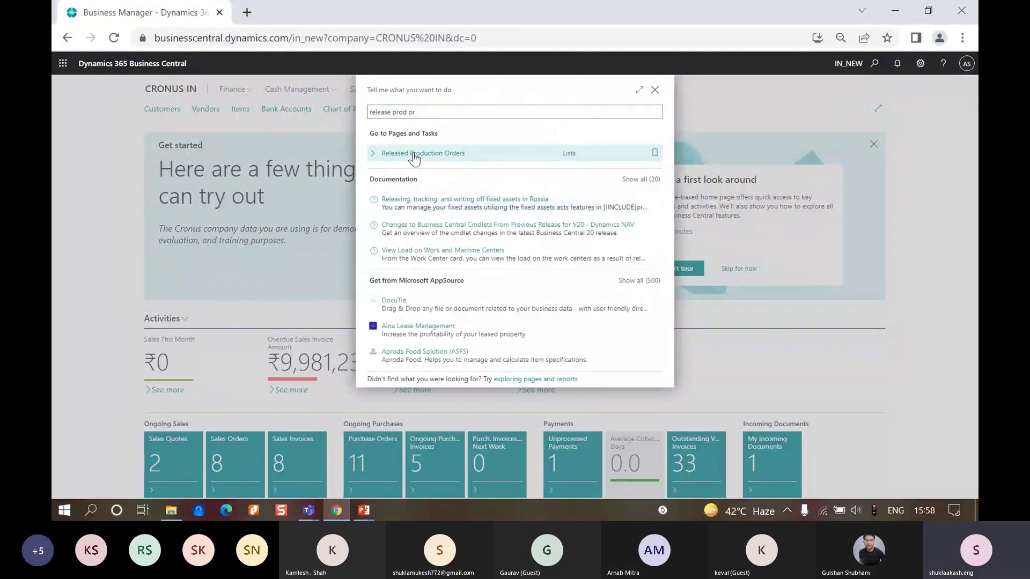
left_click(414, 154)
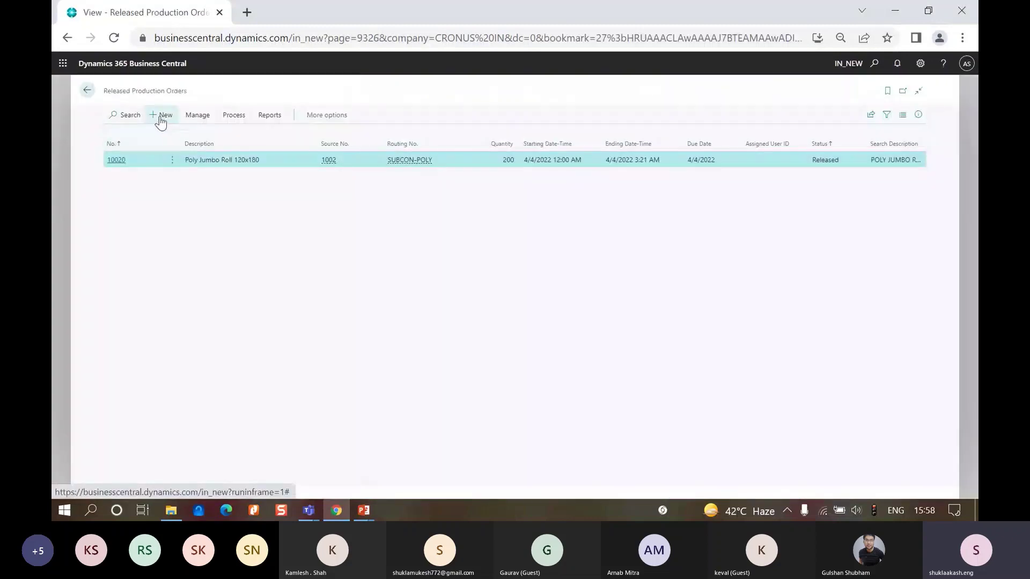
left_click(160, 116)
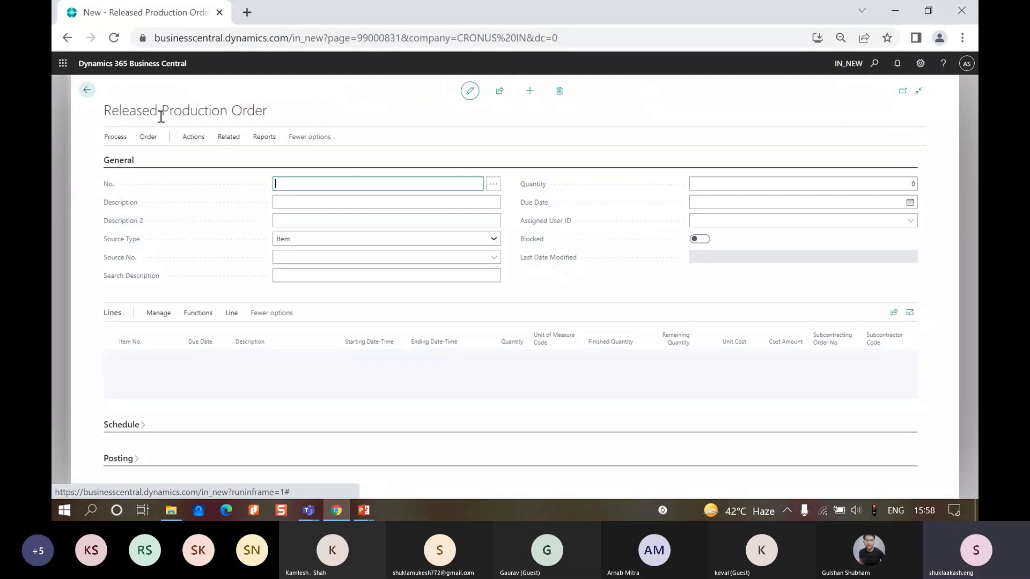
key("Return")
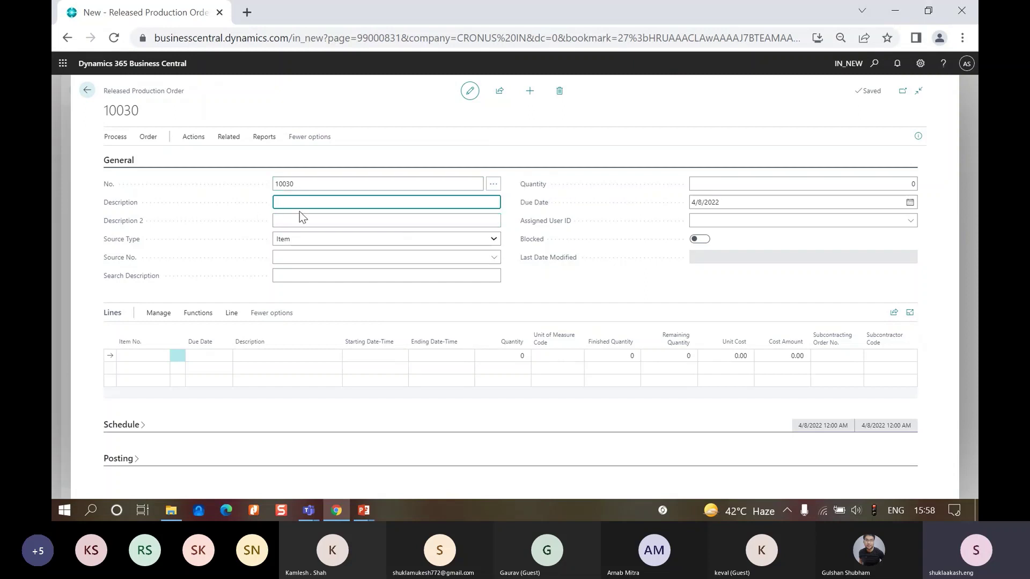
Set the new production order's Source Type to Item and its Source No. to 1002, Poly Jumbo Roll 120x180.
left_click(308, 240)
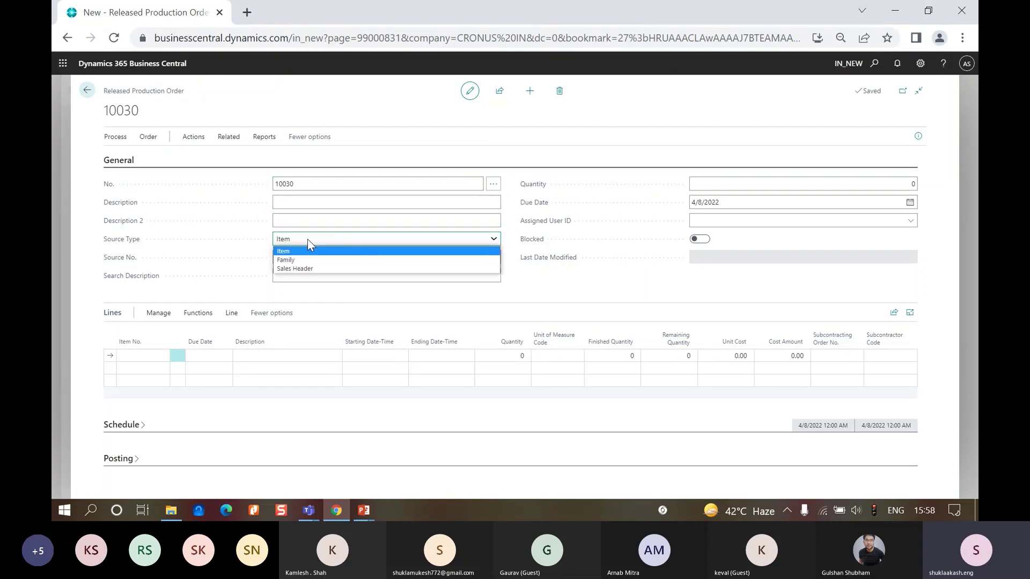
left_click(308, 240)
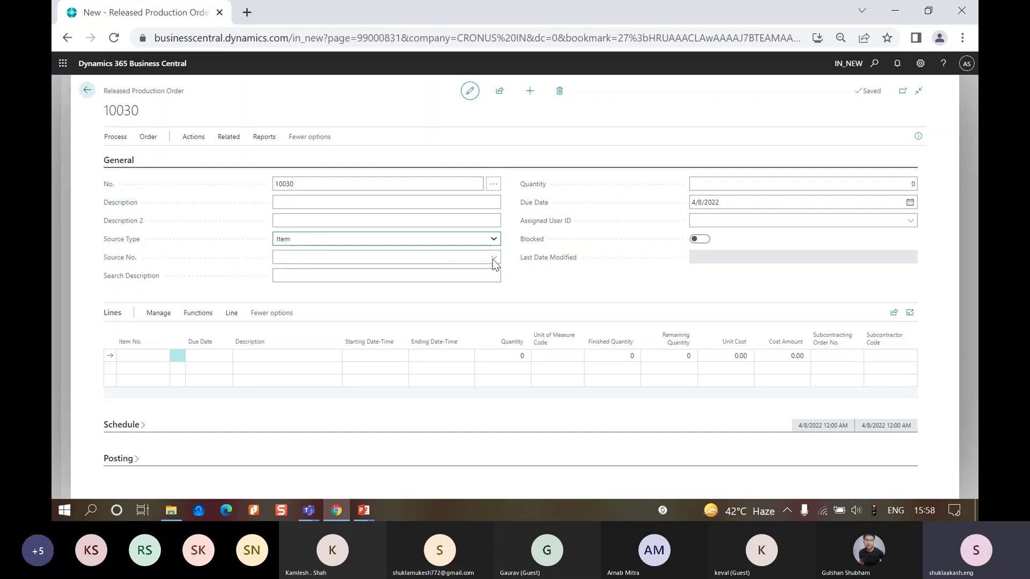
key("Down")
left_click(375, 244)
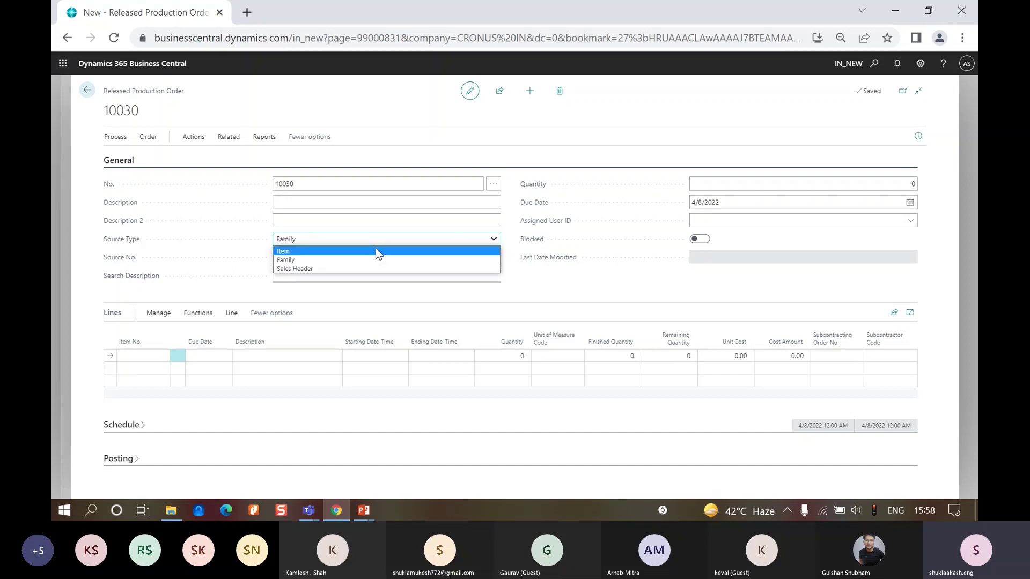
left_click(376, 250)
left_click(493, 261)
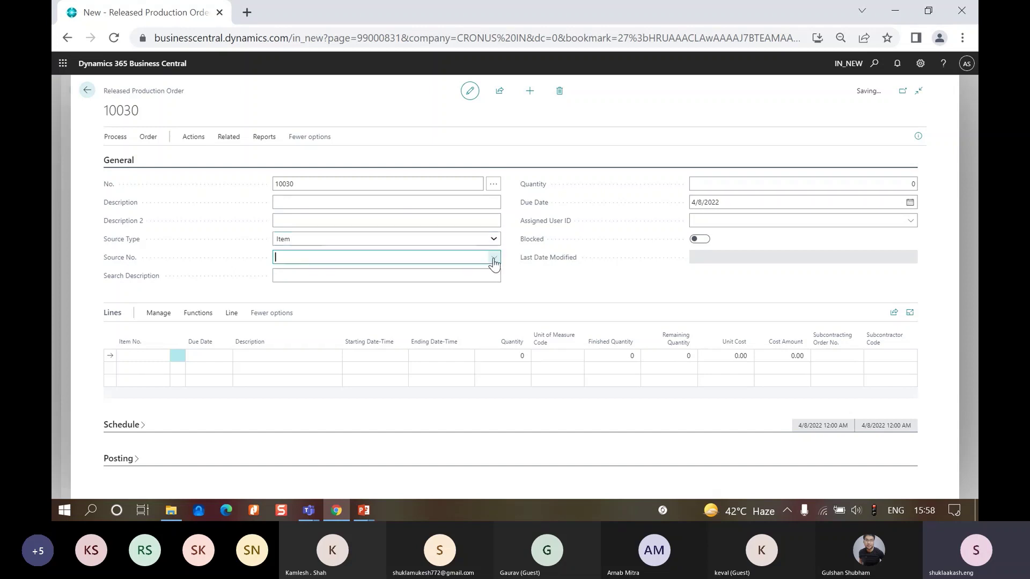
left_click(493, 261)
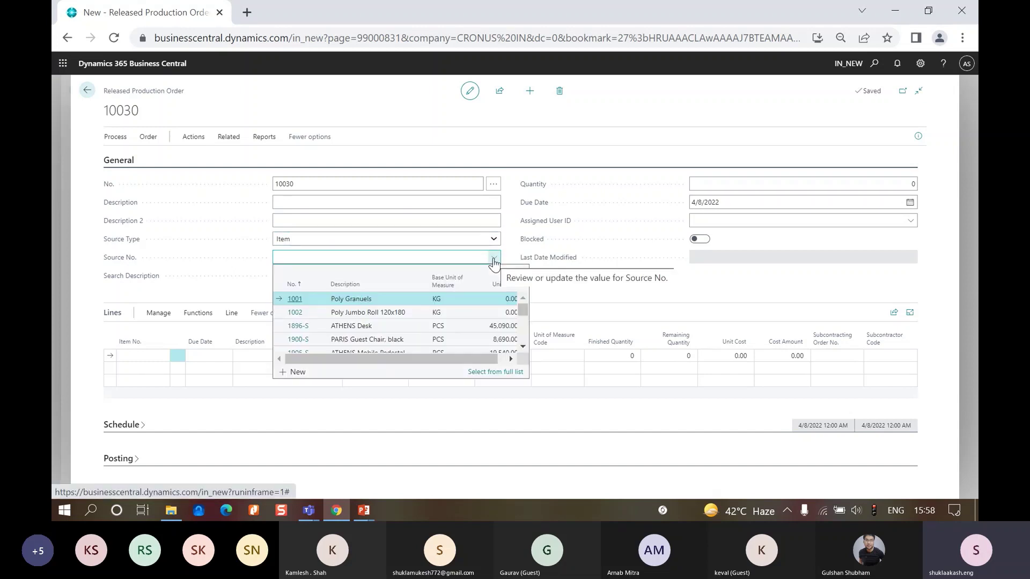
left_click(390, 310)
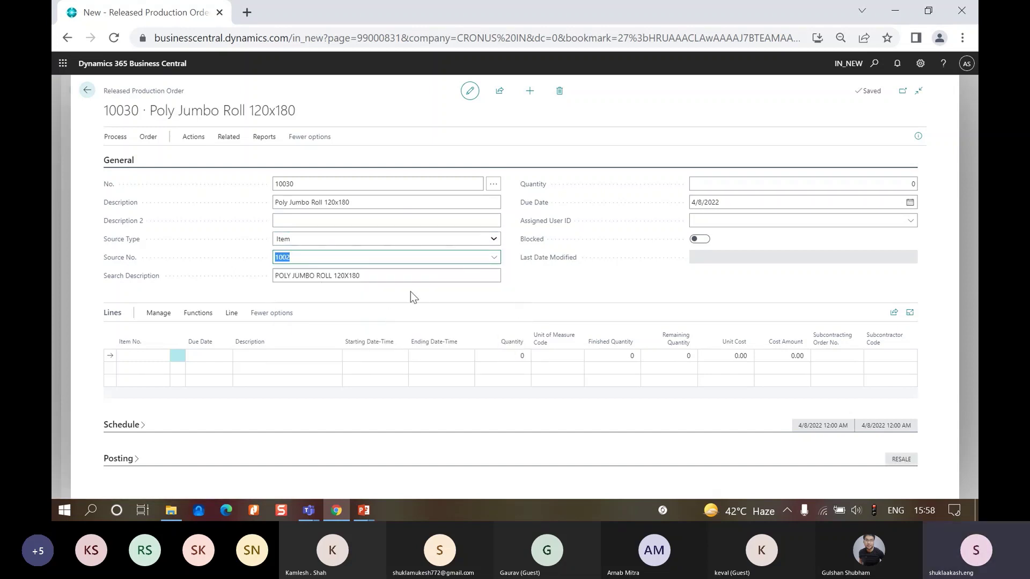
Check the Description and Search Description filled in on the new released production order.
left_click(320, 275)
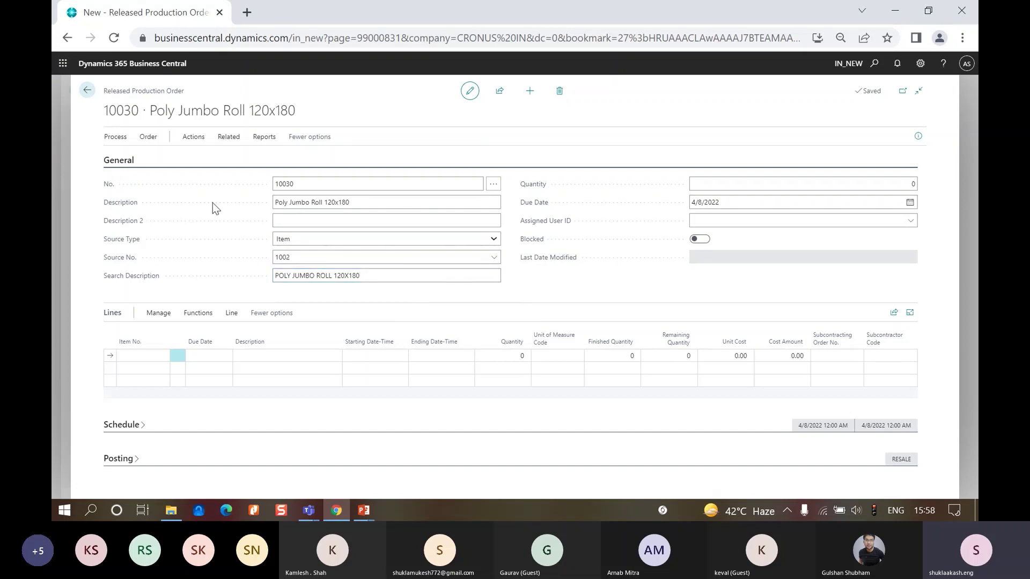
left_click(354, 202)
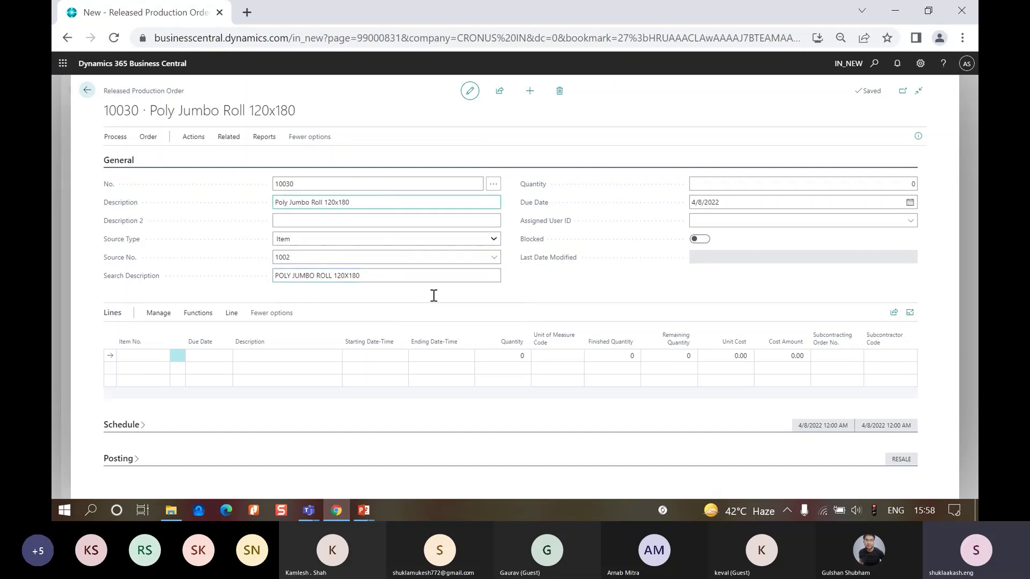
left_click(399, 279)
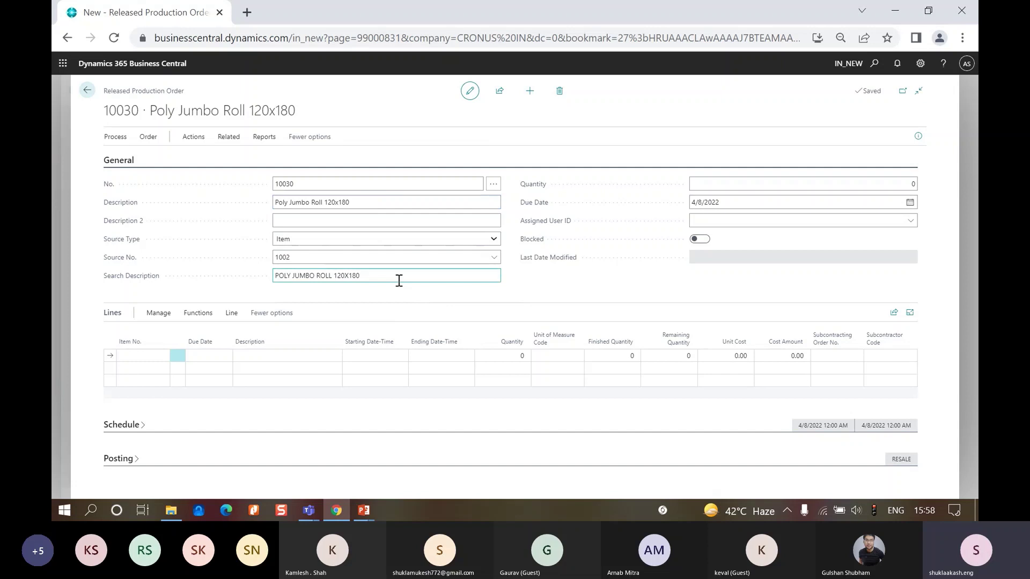
Set the released production order's Quantity to 500 and its posting Location Code to BLUE.
left_click(912, 184)
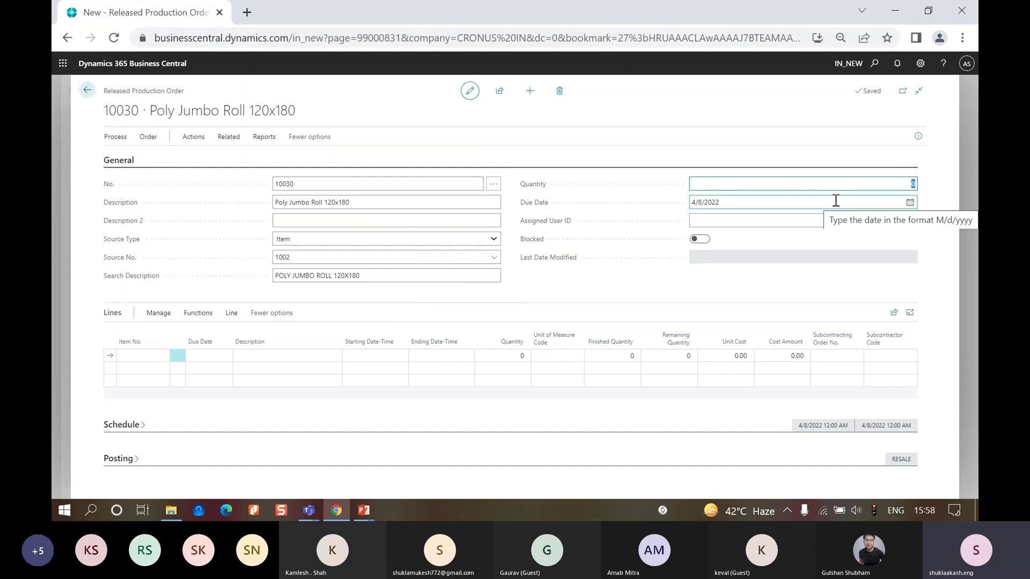
type("500")
key("Tab")
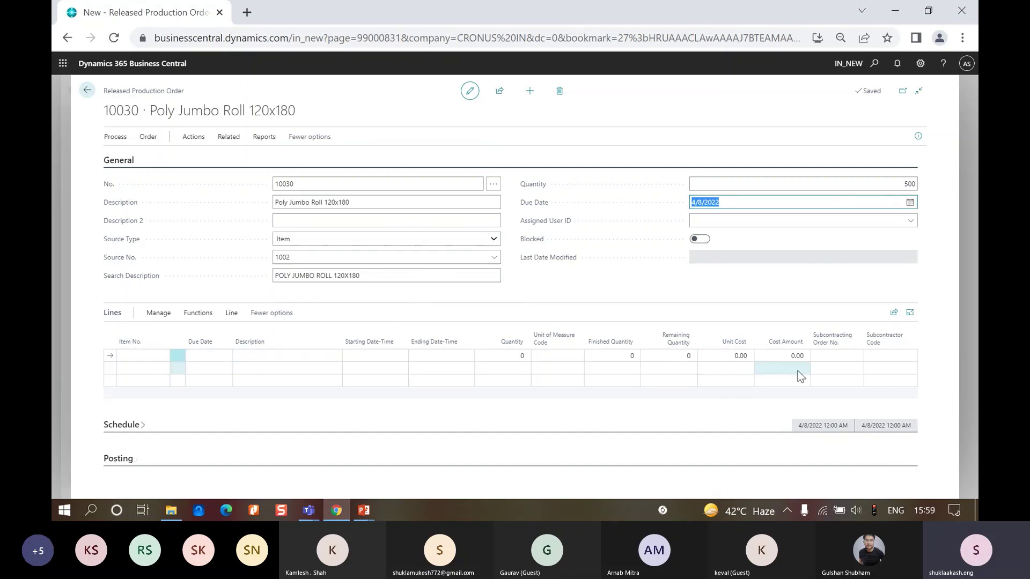
scroll(675, 323, "down", 1)
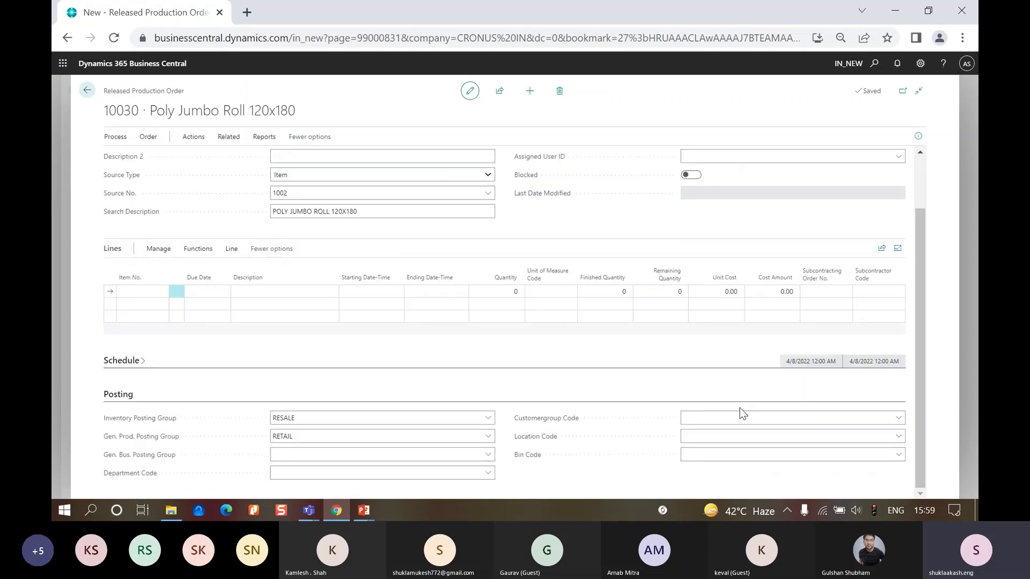
left_click(712, 437)
key("Caps_Lock")
type("blue")
key("Tab")
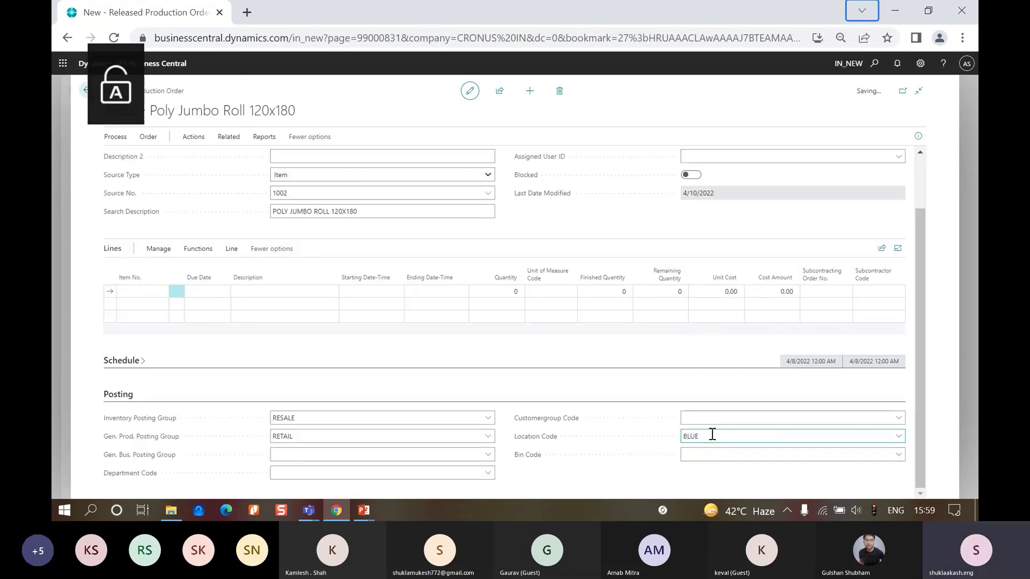
left_click(118, 395)
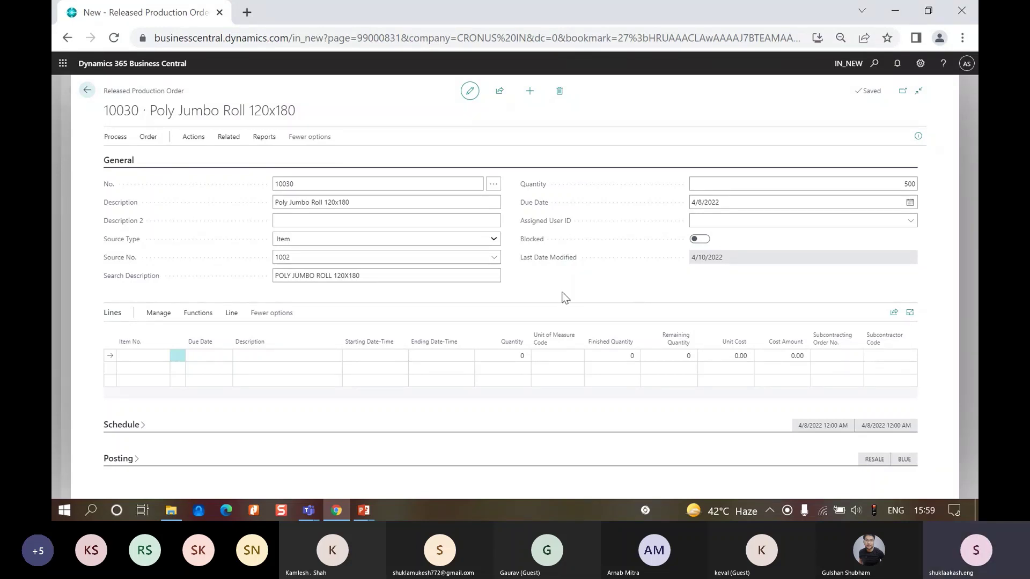
Try to refresh the production order with Scheduling direction Forward, calculating lines, routings and component need.
left_click(114, 141)
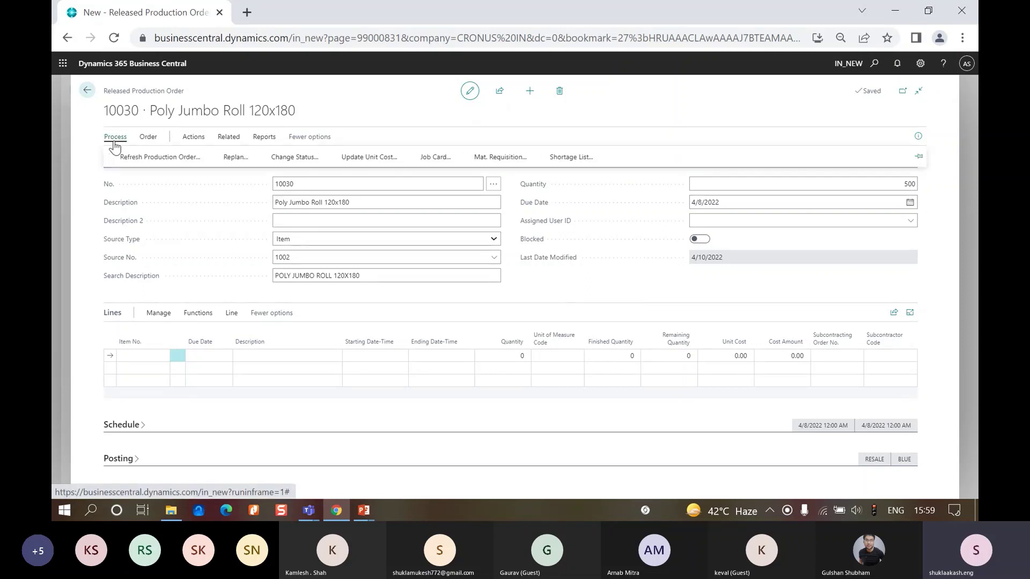
left_click(137, 158)
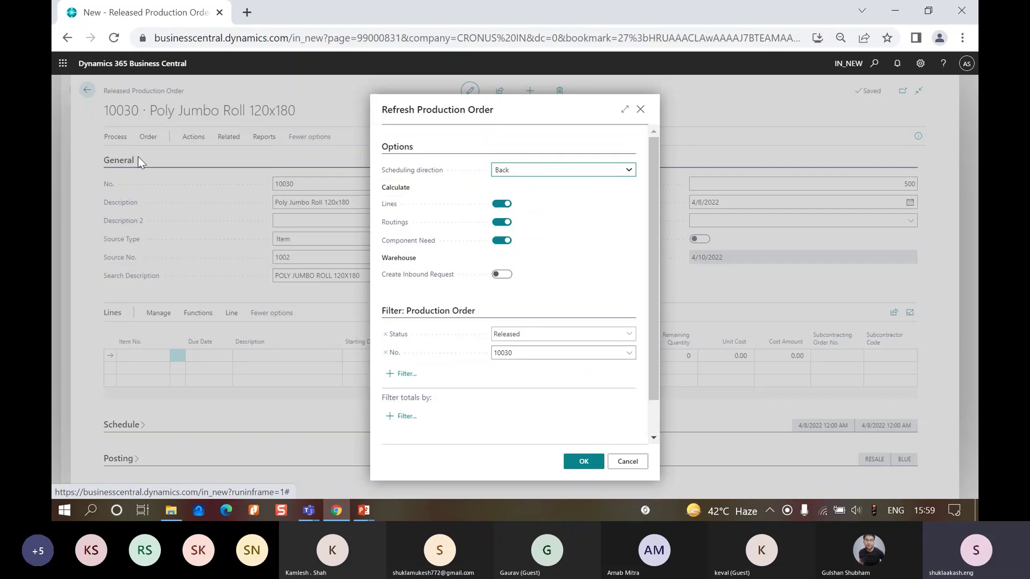
left_click(531, 170)
left_click(535, 186)
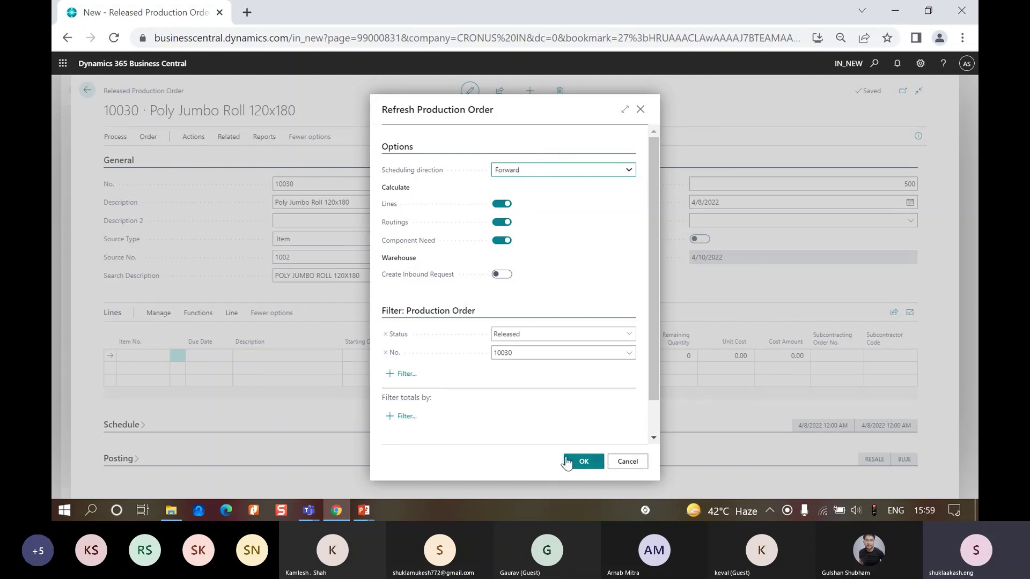
left_click(584, 462)
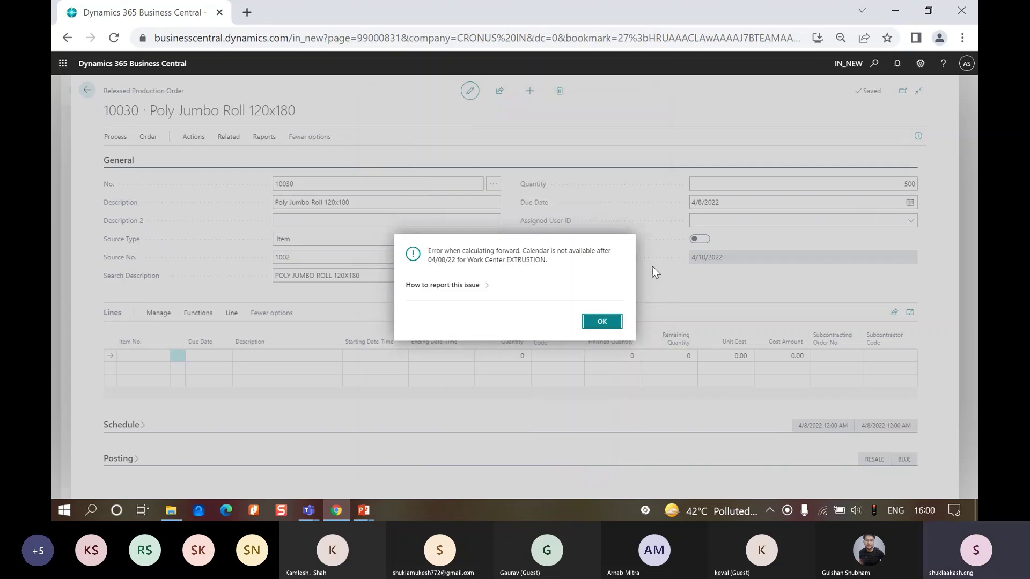
left_click(602, 321)
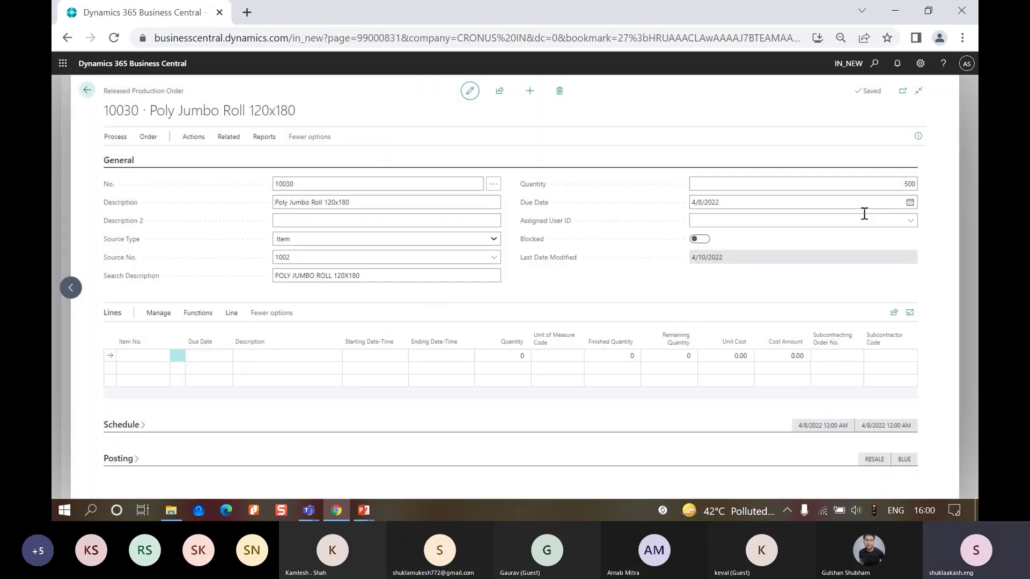
Set the production order's Due Date to 5/24/2021.
left_click(709, 202)
left_click(698, 217)
left_click(699, 218)
left_click(699, 218)
left_click(699, 218)
left_click(699, 218)
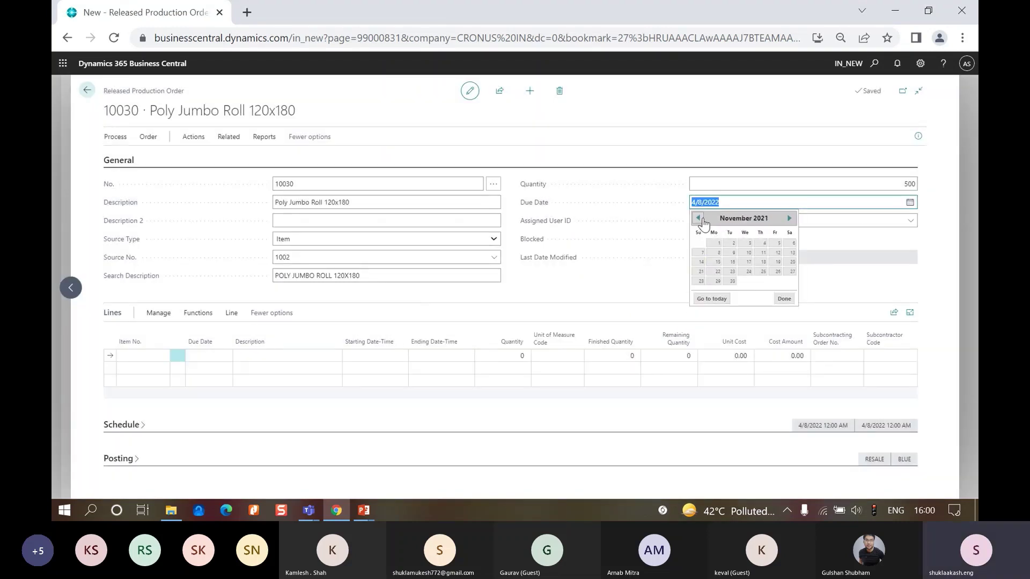
left_click(699, 218)
left_click(699, 218)
left_click(699, 218)
left_click(698, 218)
left_click(699, 218)
left_click(698, 218)
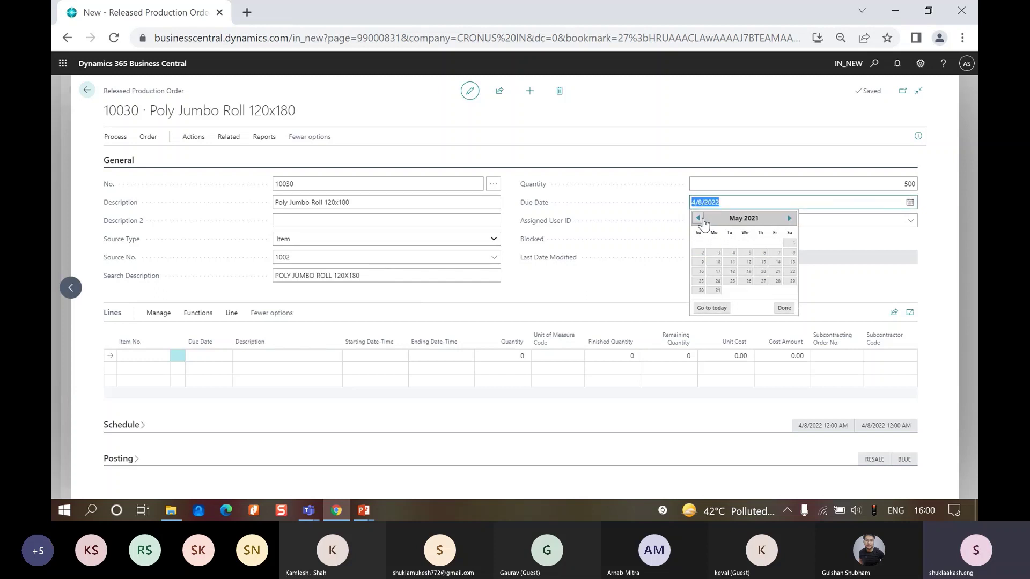
left_click(716, 283)
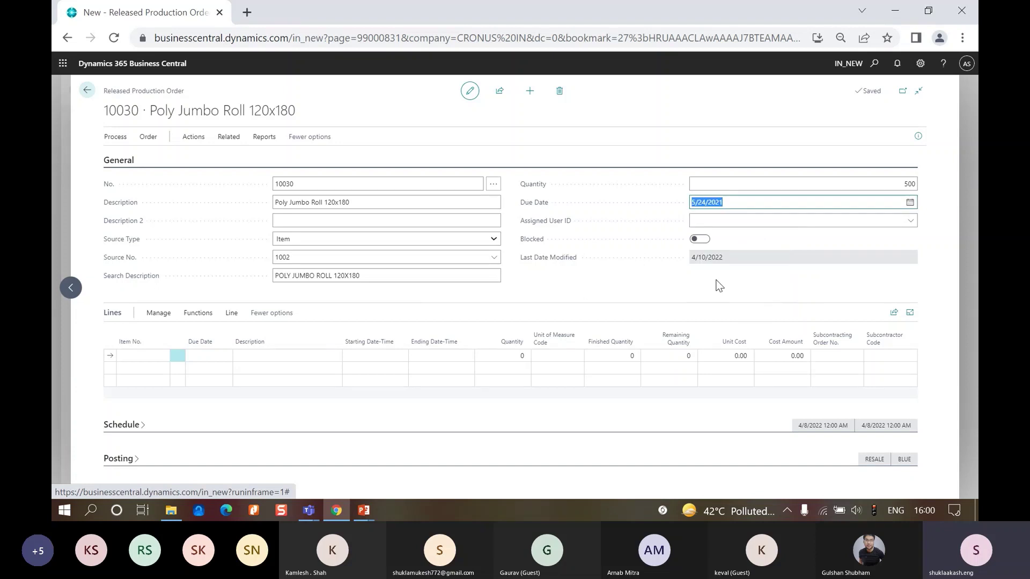
key("Tab")
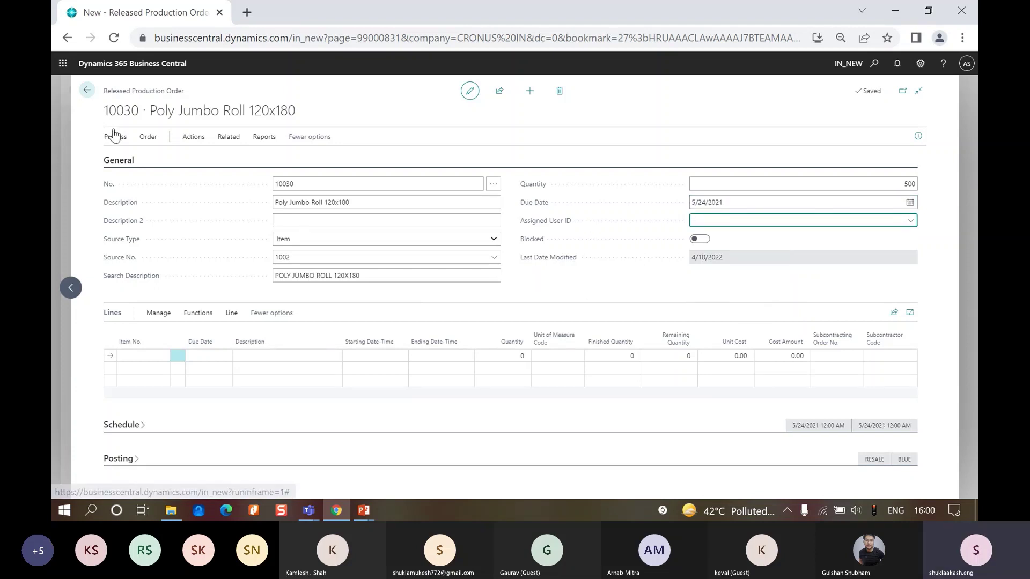
Refresh the production order with Forward scheduling, calculating lines, routings and component need, and dismiss the chat notification.
left_click(115, 136)
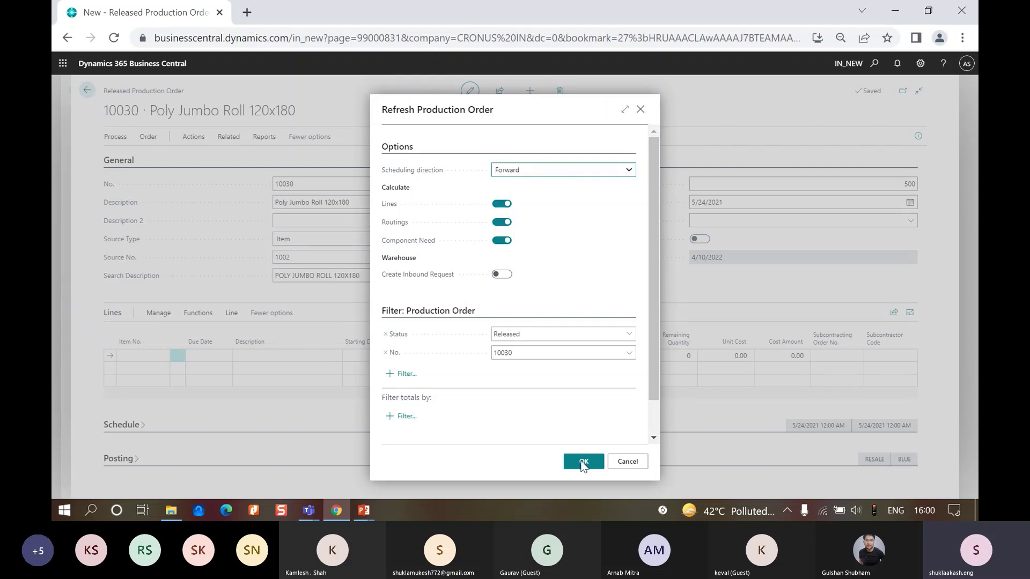
left_click(584, 465)
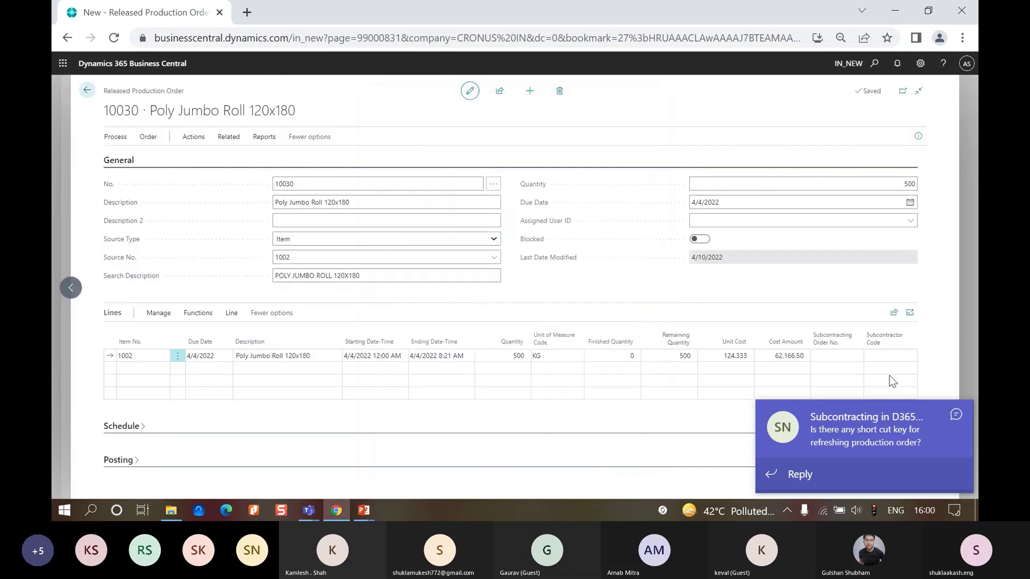
left_click(963, 415)
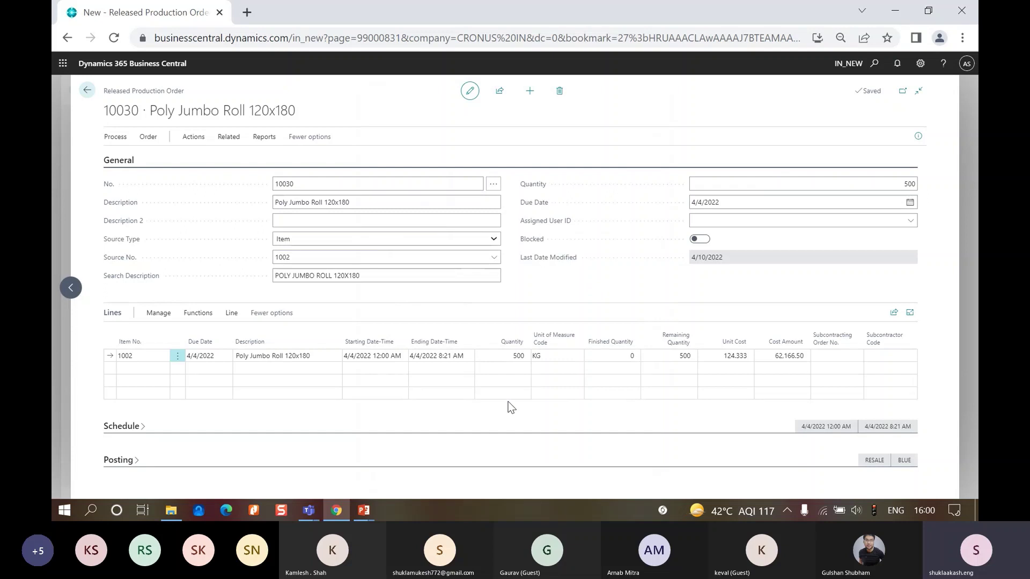
Check the order's Due Date against the starting and ending date-times on the line for item 1002.
left_click(749, 206)
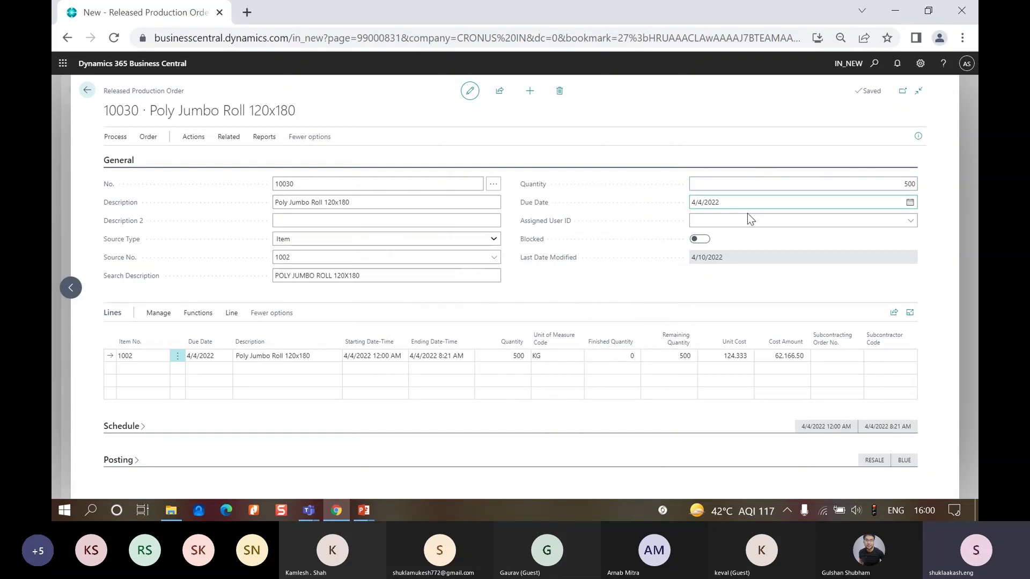
left_click(208, 381)
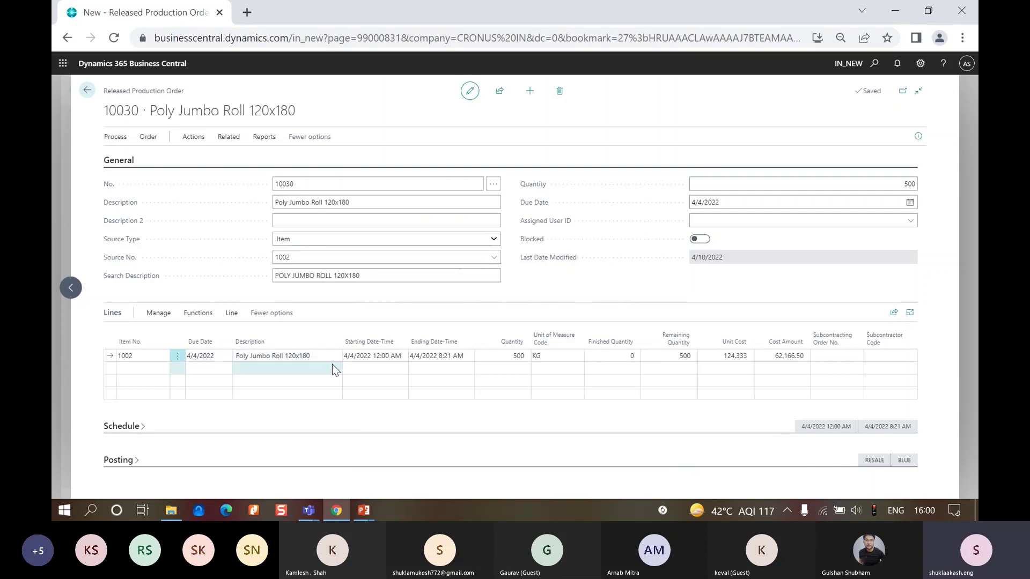
left_click(378, 356)
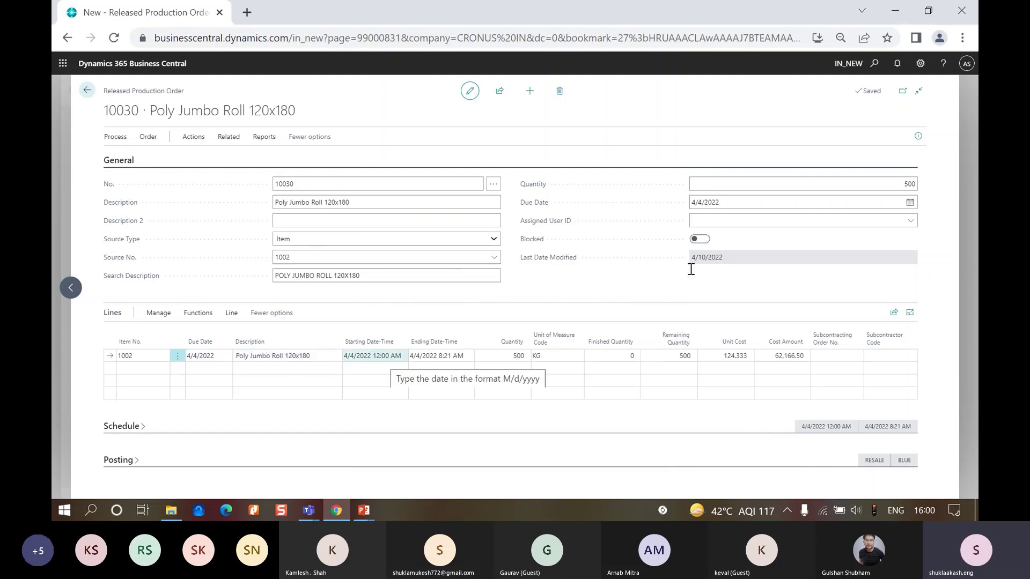
left_click(708, 202)
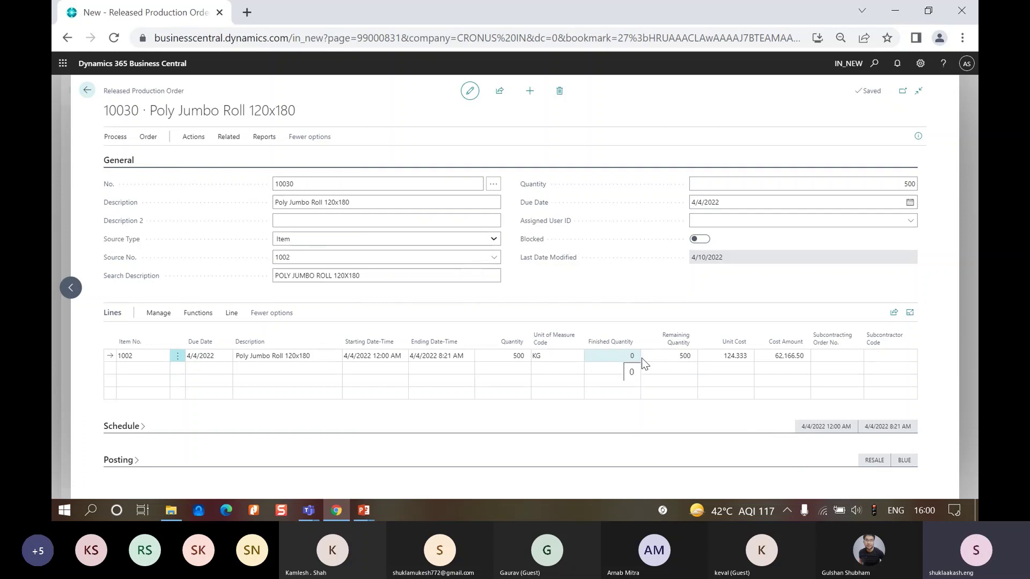
Review the production order line's Components and Routing, and check its Subcontracting Order No. and Subcontractor Code fields.
left_click(231, 313)
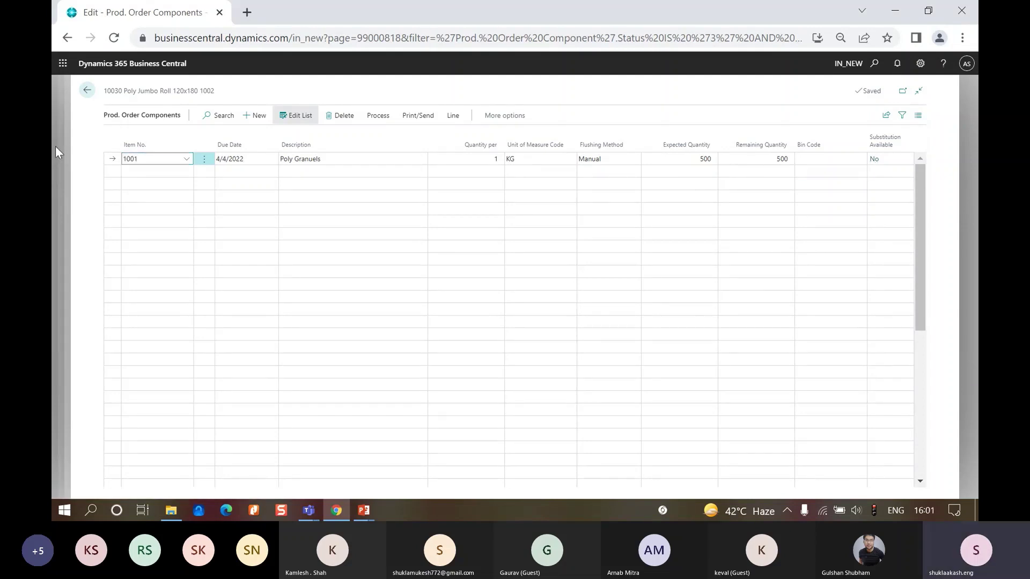
key("Escape")
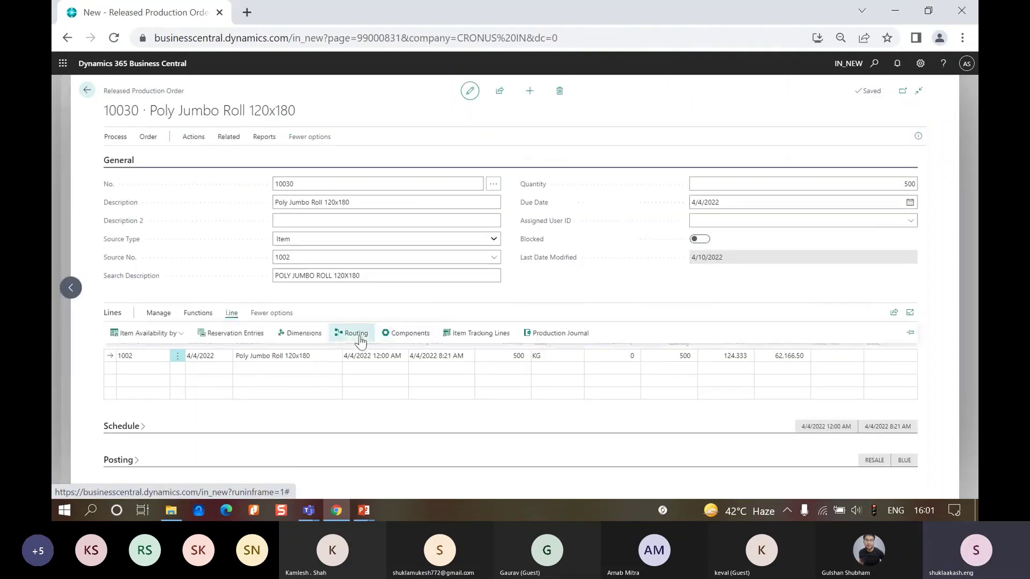
key("ctrl+alt+r")
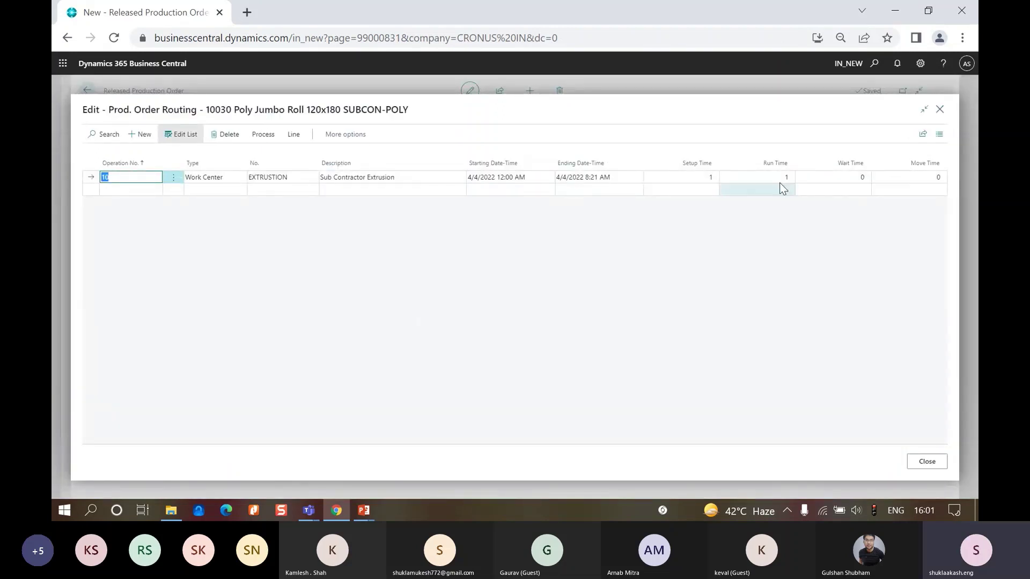
left_click(925, 462)
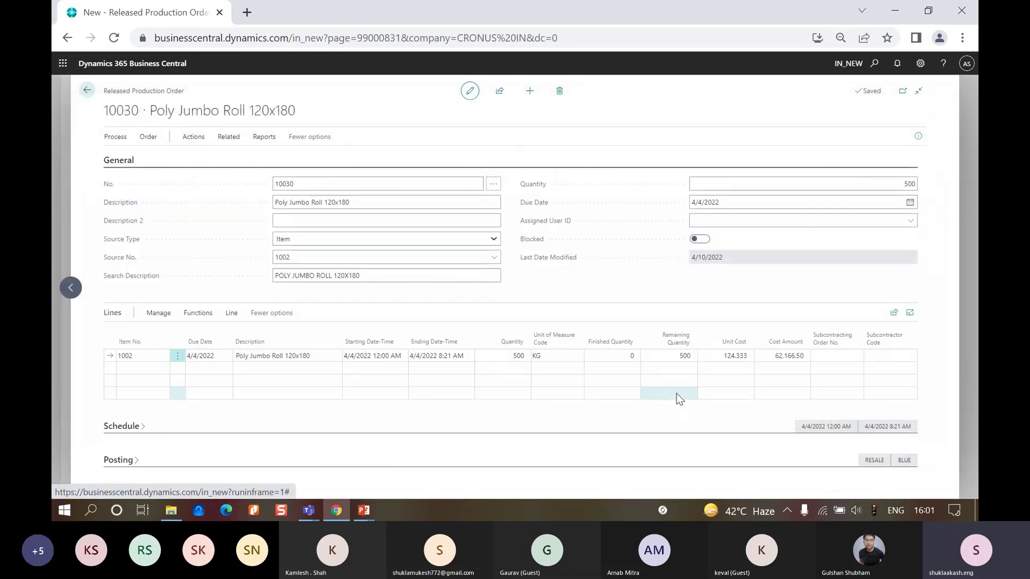
left_click(840, 362)
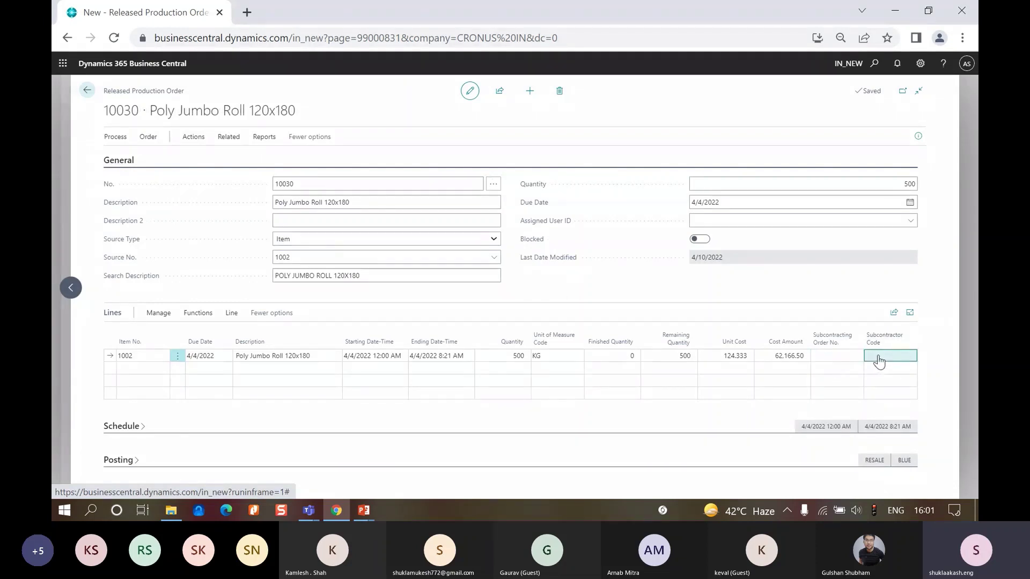
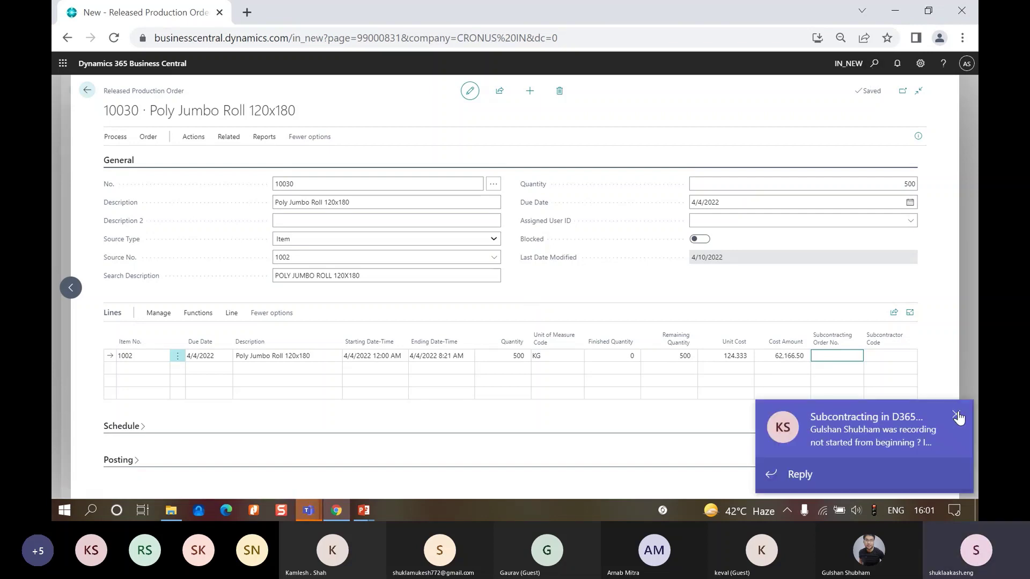
Search for "subcontr wo" and open Subcontracting Worksheets.
left_click(873, 64)
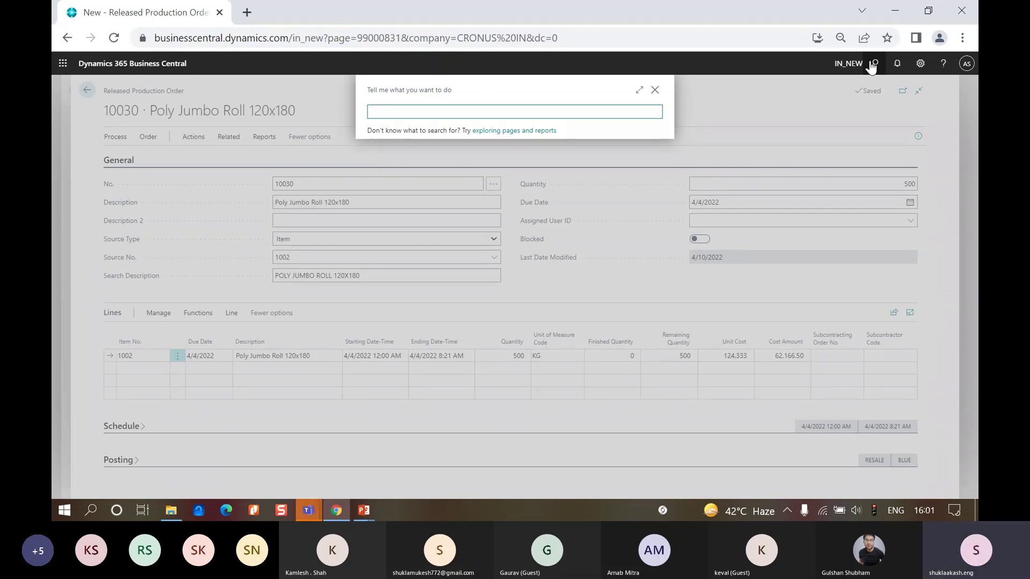
type("subcontr")
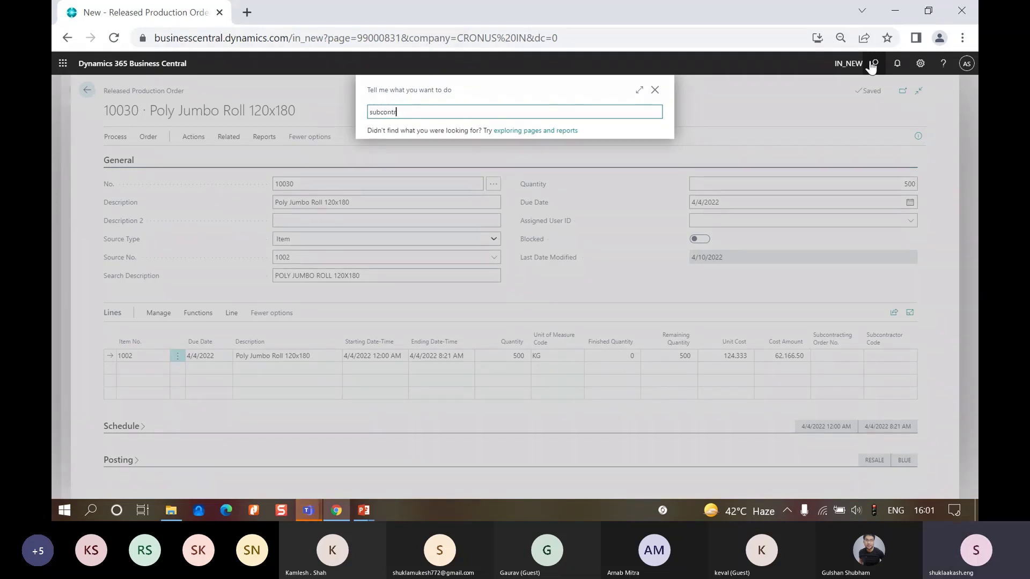
type(" wo")
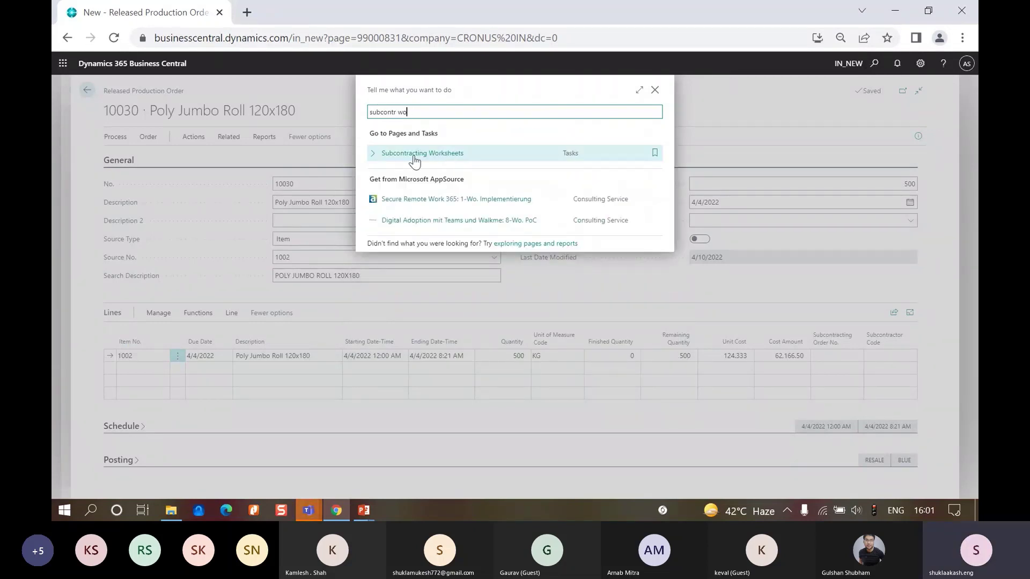
left_click(415, 154)
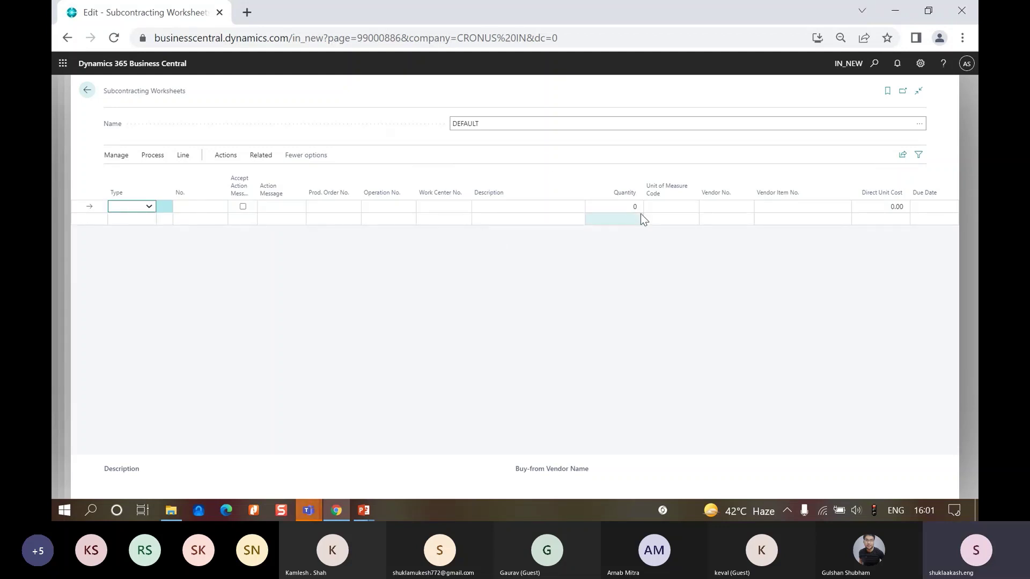
Run Calculate Subcontracts for the newly released production order of item 1002, leaving the Work Center filters empty.
left_click(154, 157)
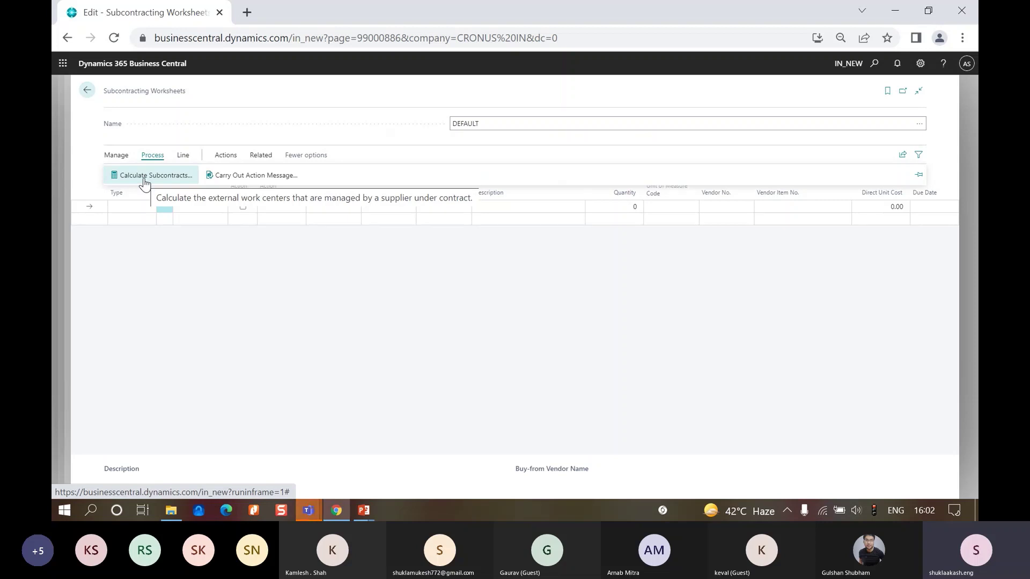
left_click(153, 175)
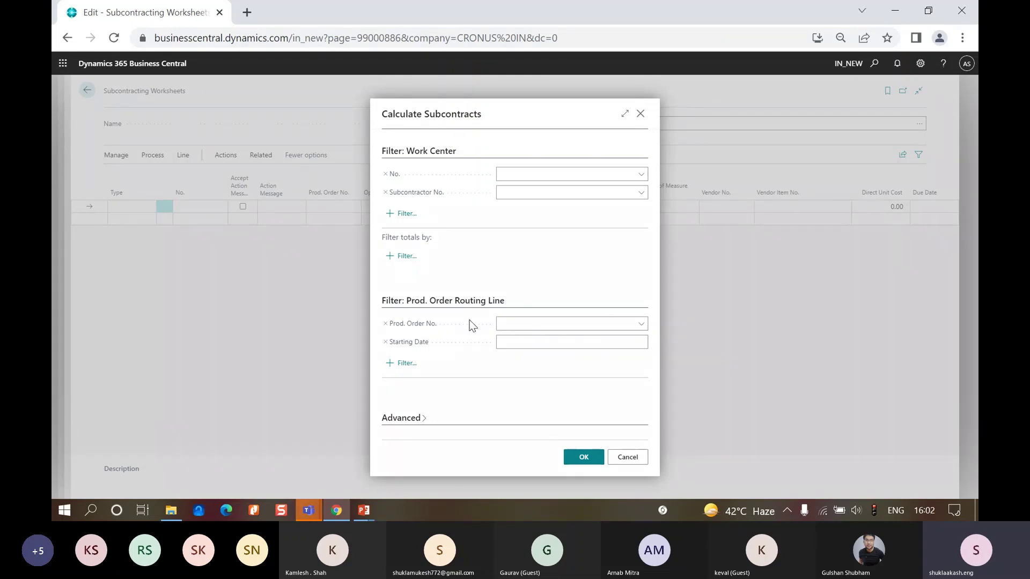
left_click(641, 174)
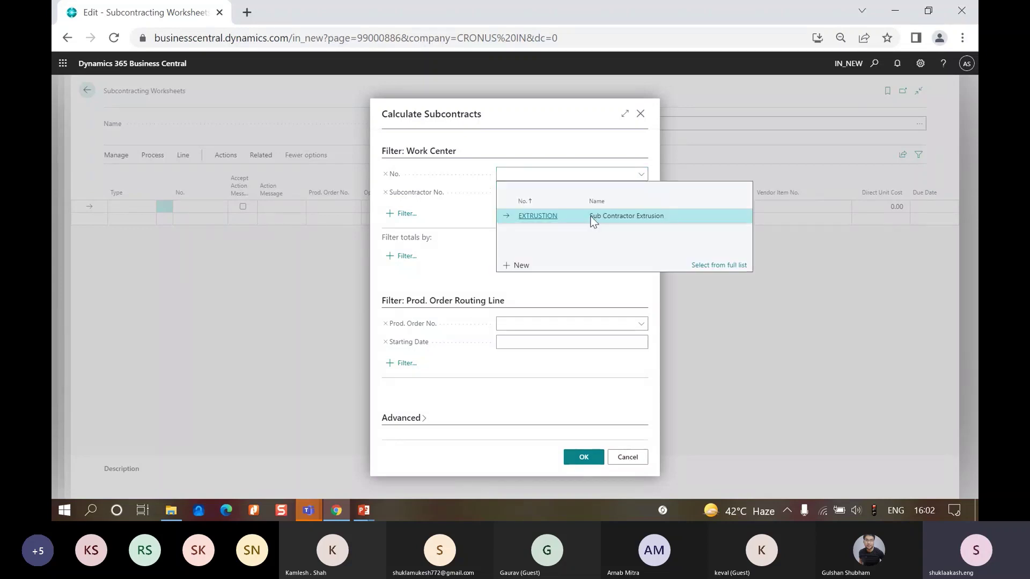
left_click(463, 217)
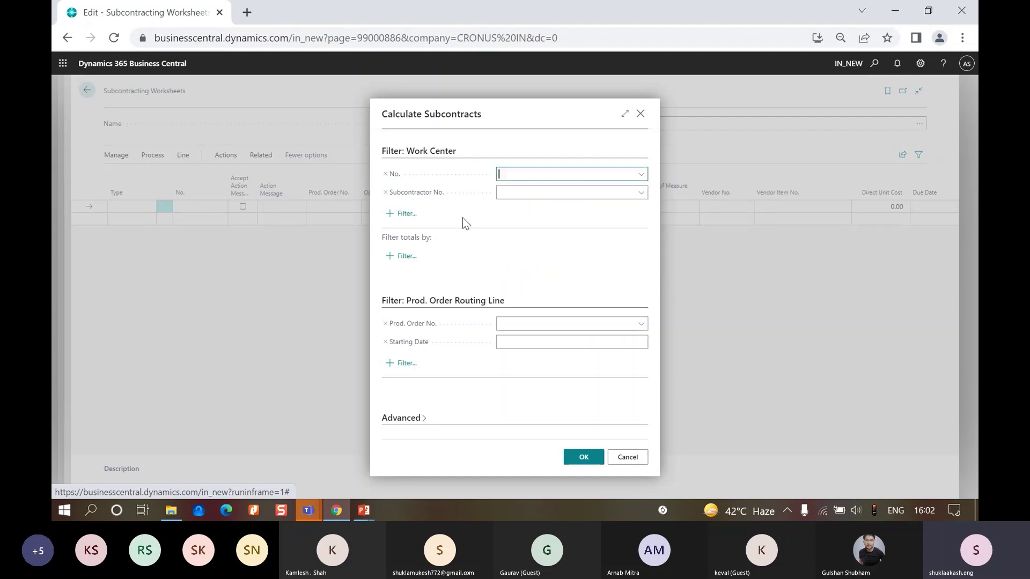
left_click(640, 176)
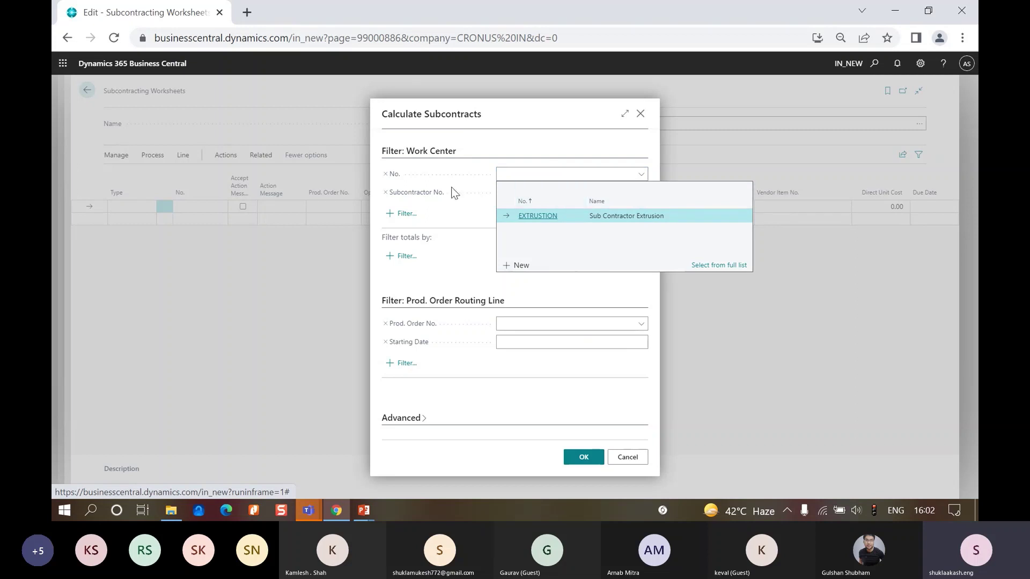
left_click(473, 216)
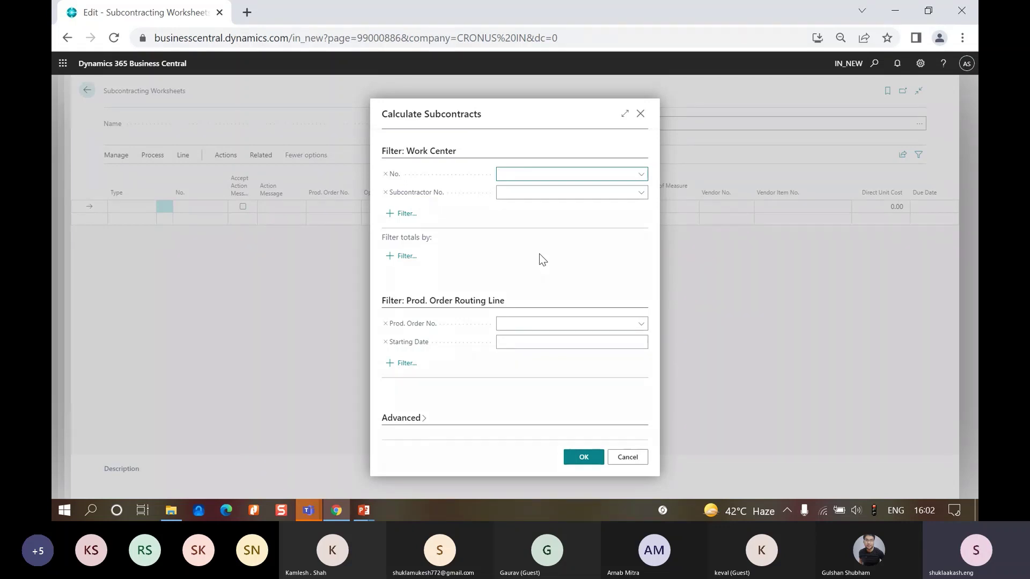
left_click(628, 325)
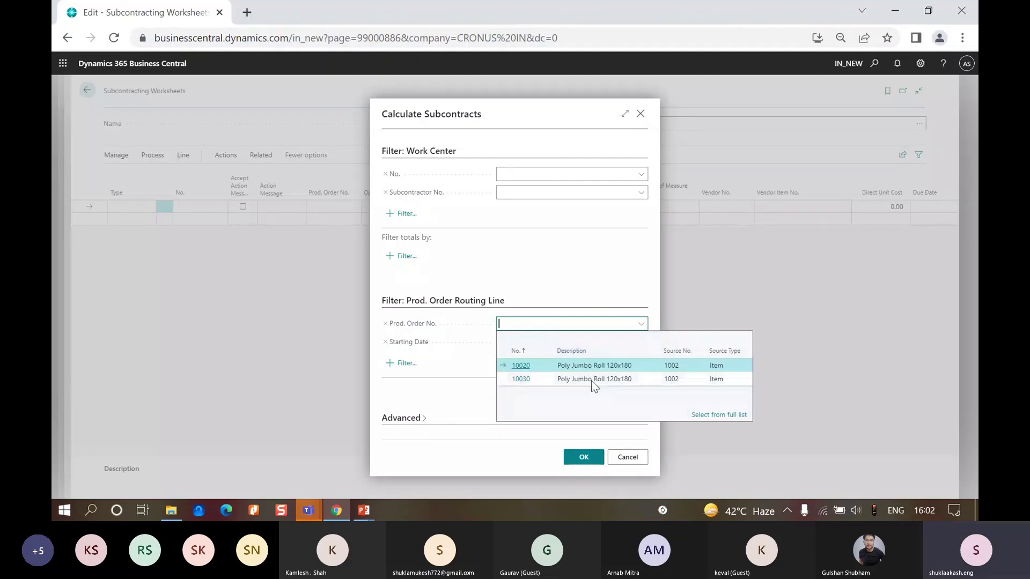
left_click(583, 459)
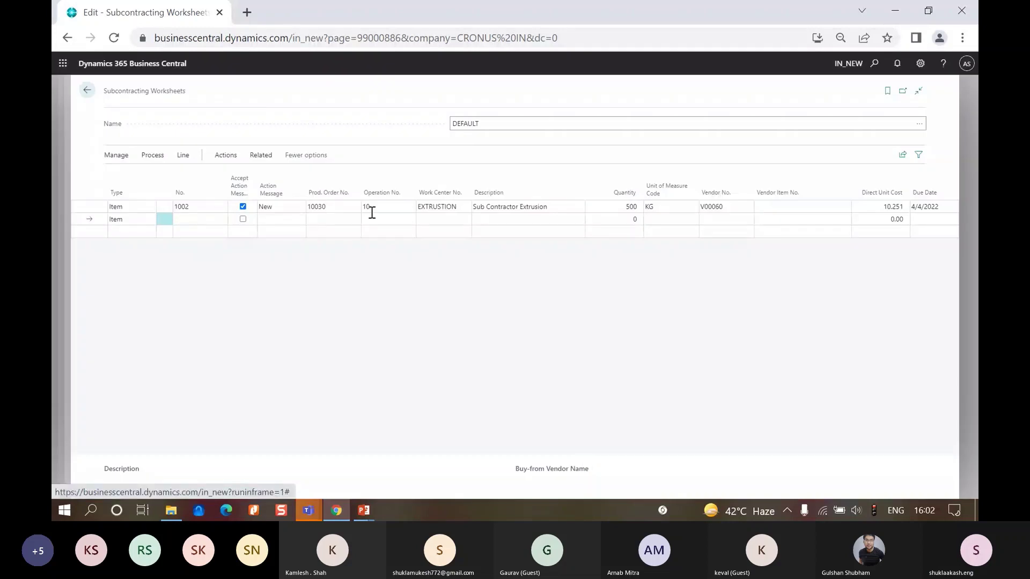
Review the calculated worksheet line's production order, operation, work center, description, quantity, vendor and direct unit cost.
left_click(516, 209)
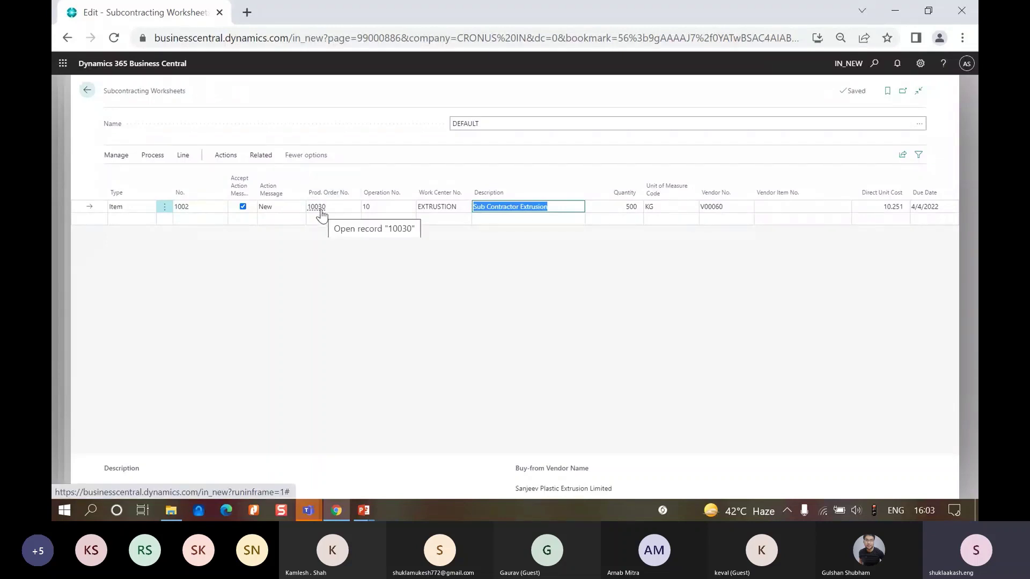
left_click(366, 211)
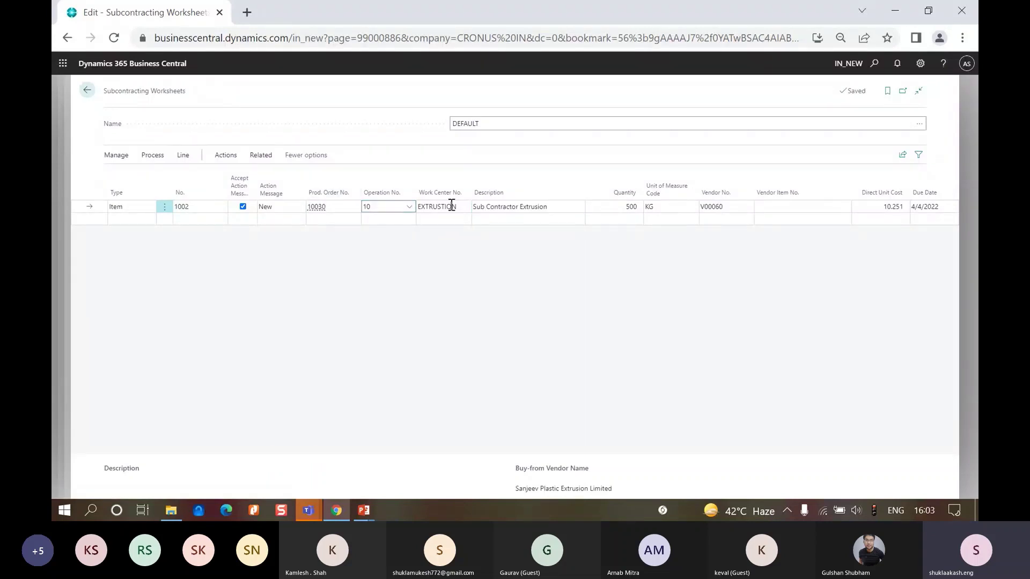
left_click(454, 206)
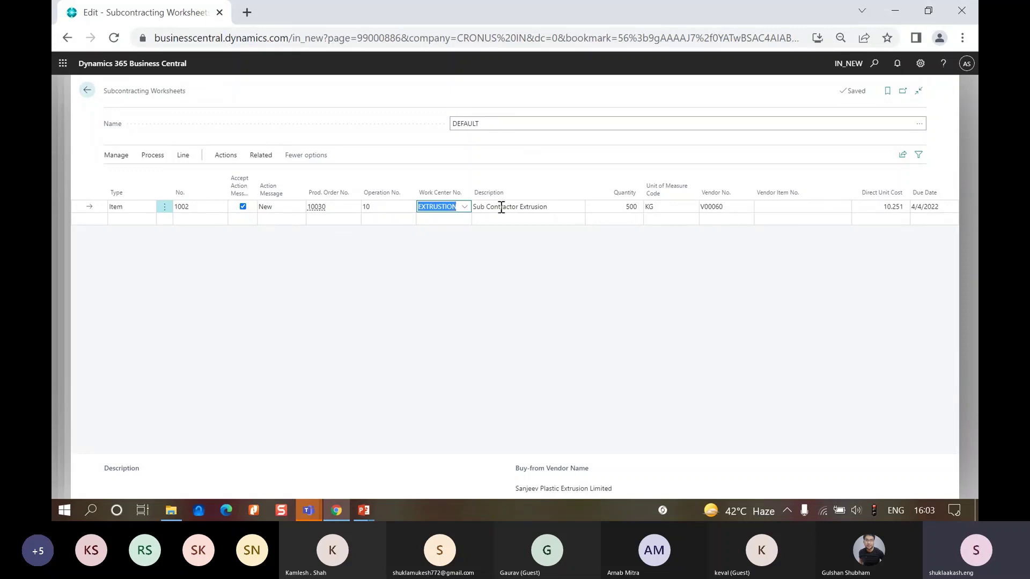
left_click(501, 207)
left_click(613, 209)
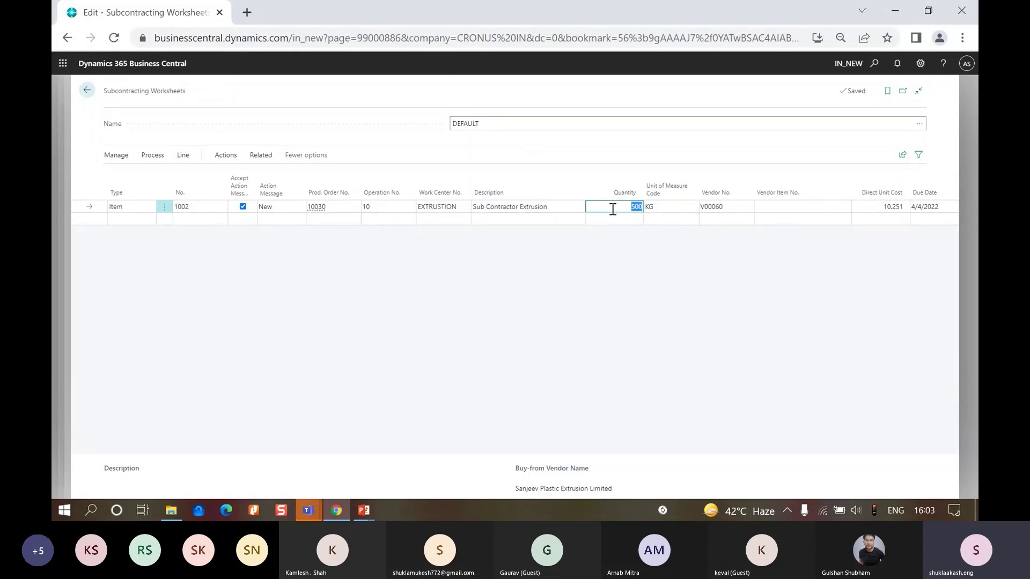
left_click(728, 208)
left_click(787, 208)
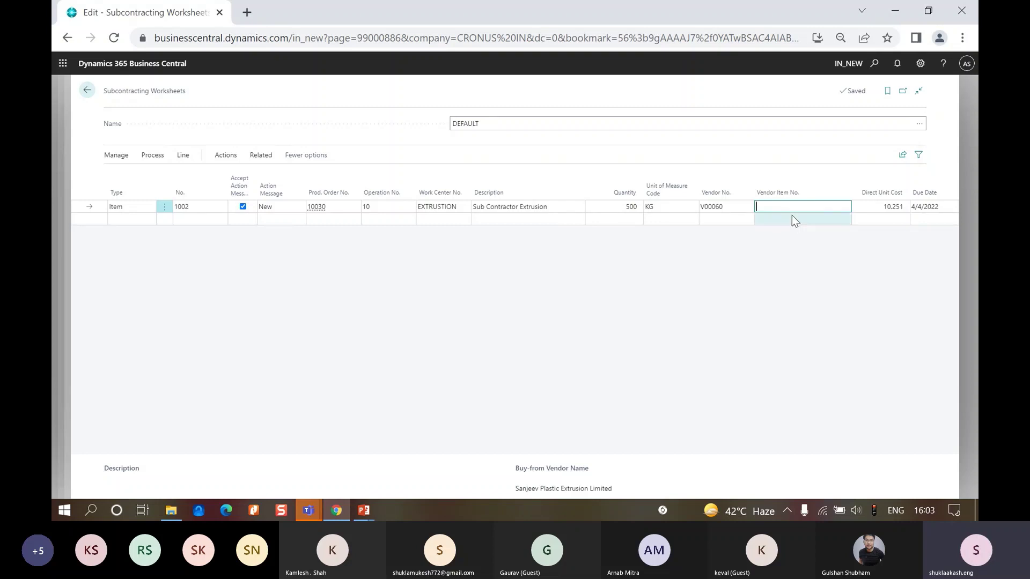
key("Tab")
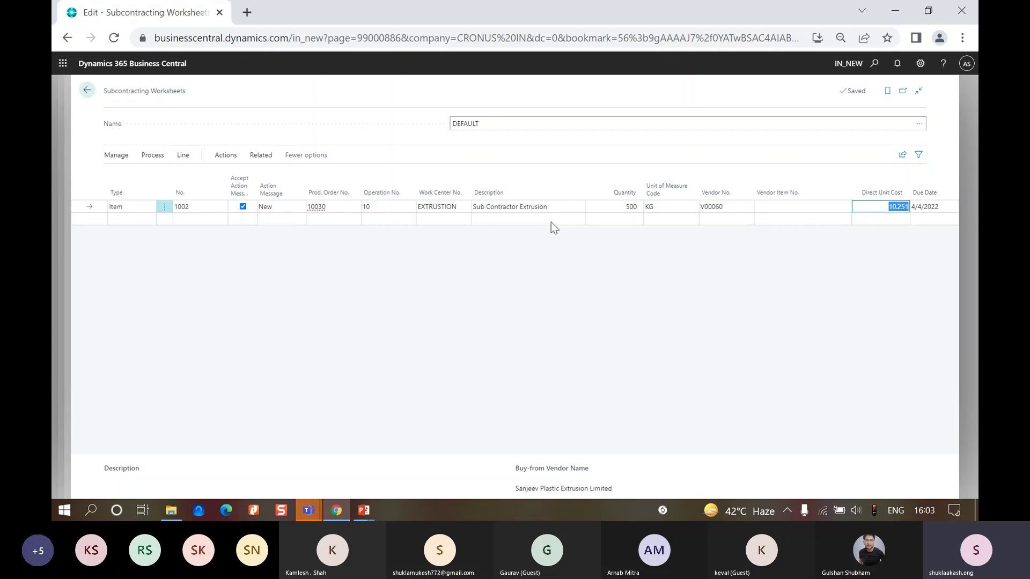
Examine the posting and scheduling settings on the EXTRUSTION work center card and compare its cost with the worksheet line's Direct Unit Cost.
left_click(468, 209)
left_click(464, 207)
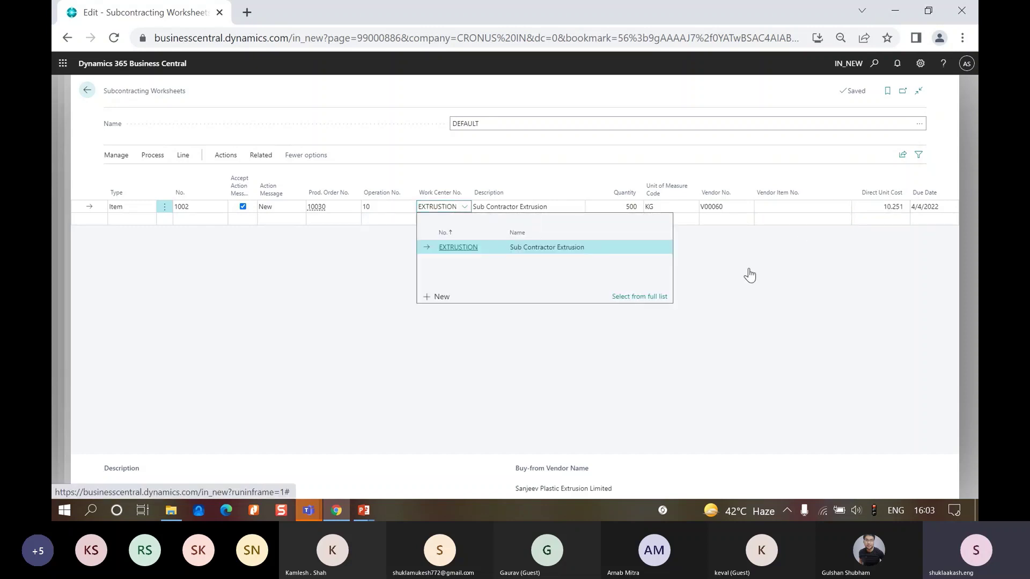
left_click(640, 297)
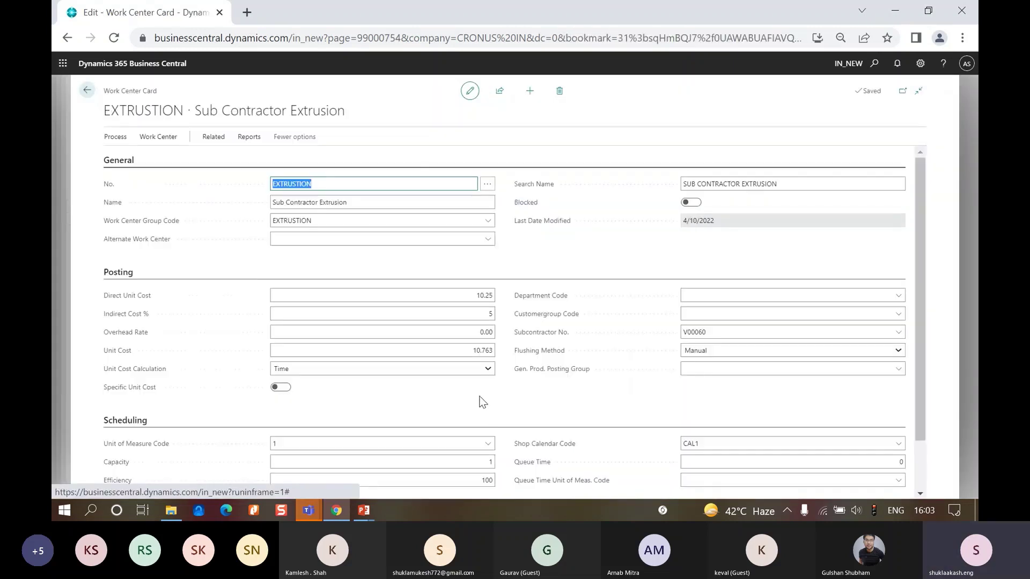
scroll(482, 402, "down", 1)
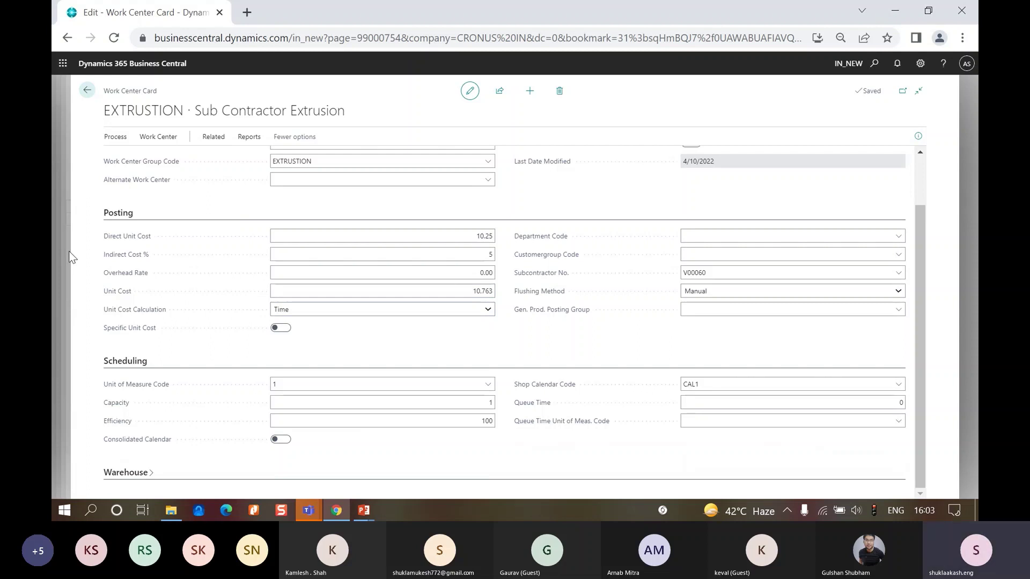
key("Escape")
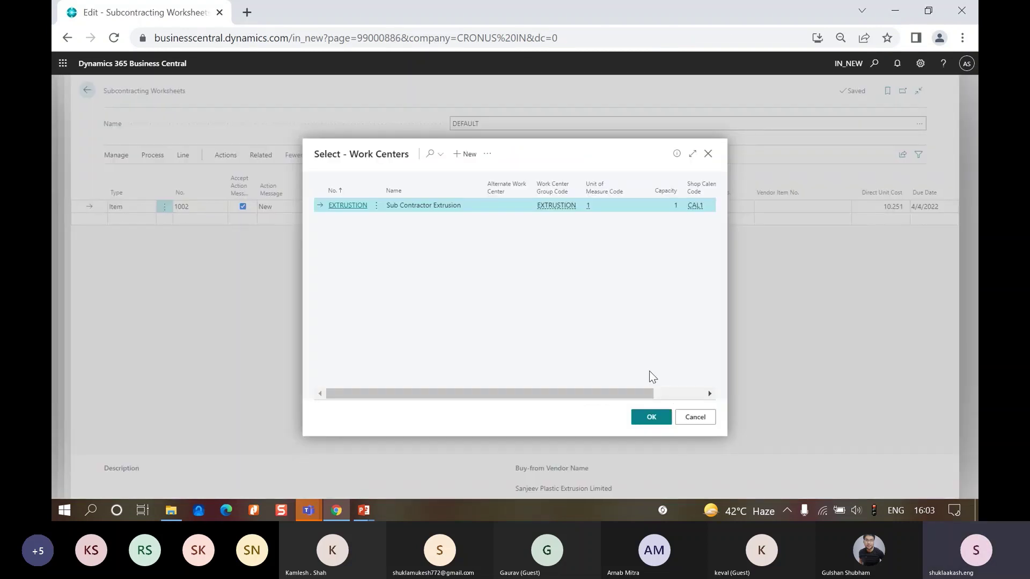
key("Escape")
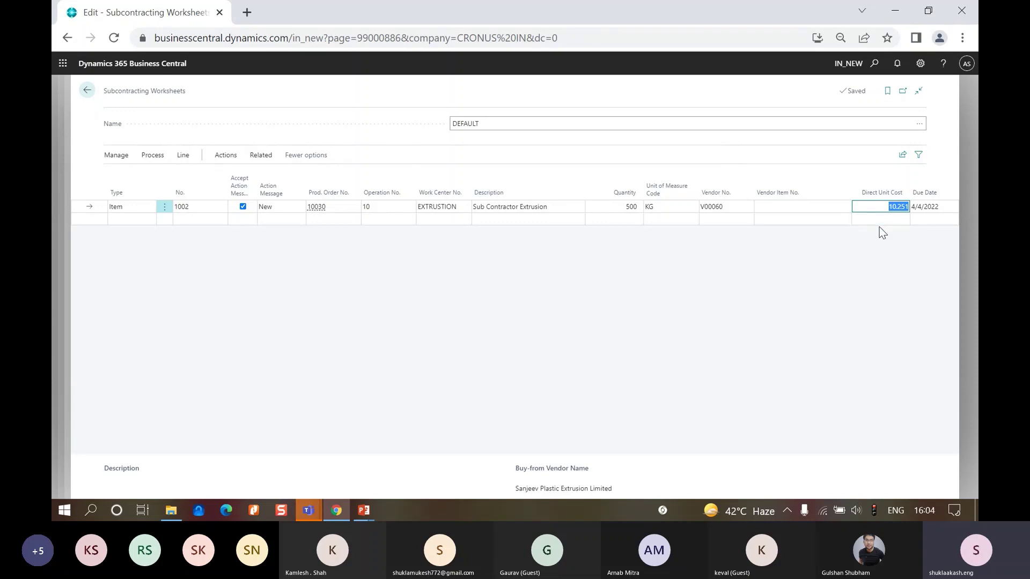
left_click(895, 207)
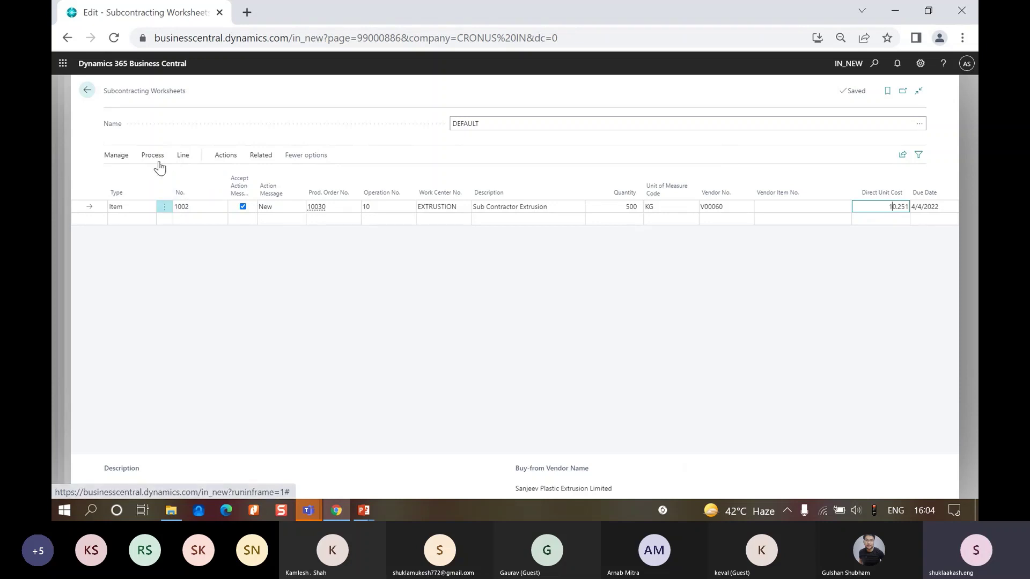
Carry out the action message for the worksheet line with Print Orders enabled, and open the downloaded Purchase - Order.pdf.
left_click(154, 157)
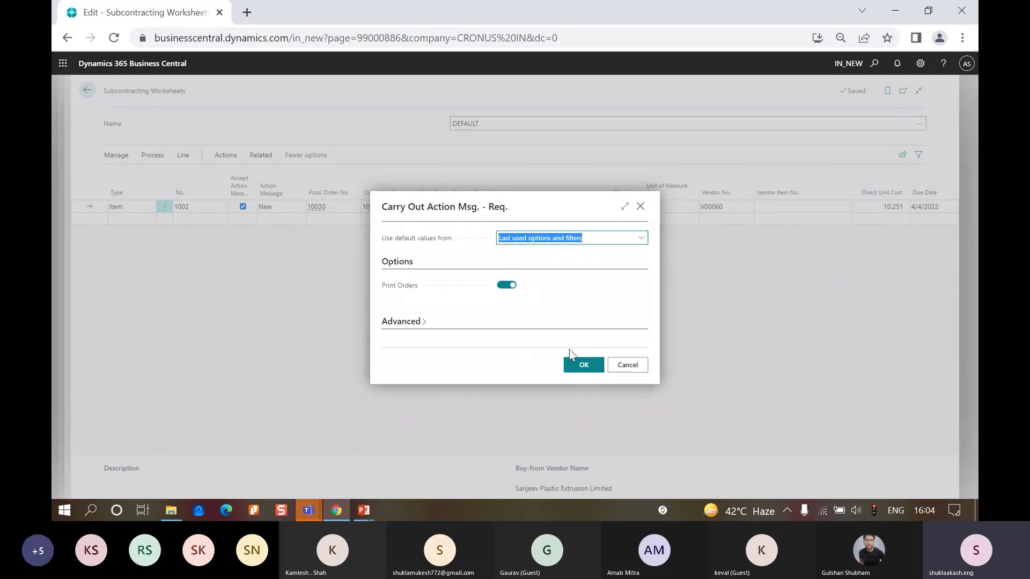
left_click(584, 367)
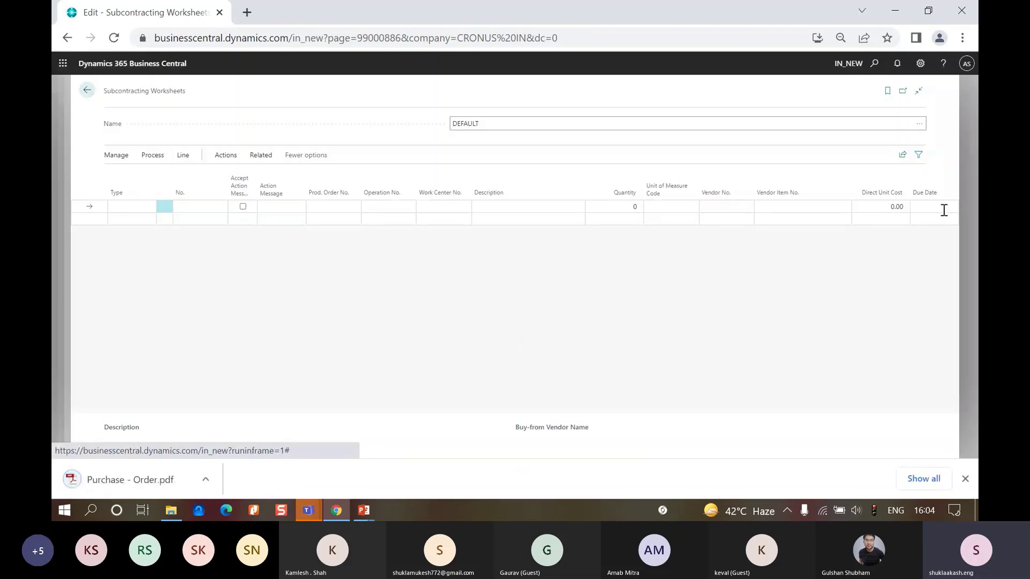
left_click(125, 480)
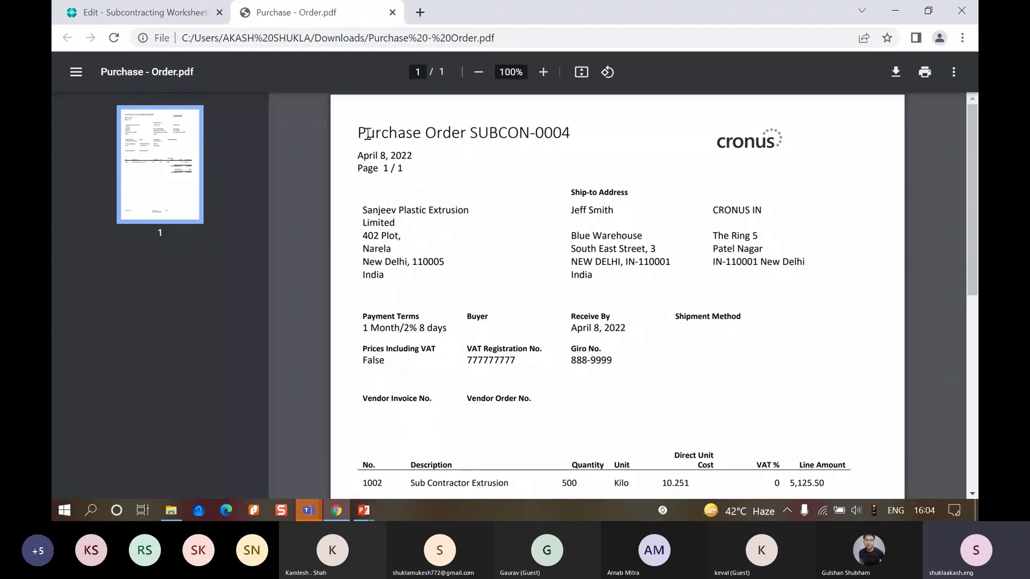
Check the purchase order PDF's title, vendor details, Sub Contractor Extrusion line and totals, and close the document.
left_click_drag(358, 133, 465, 135)
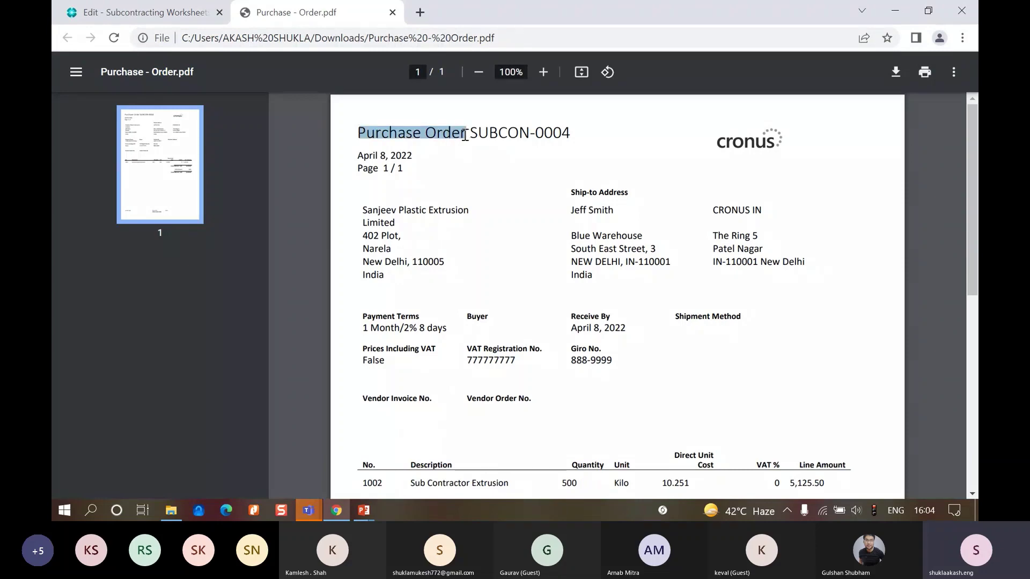
left_click(465, 135)
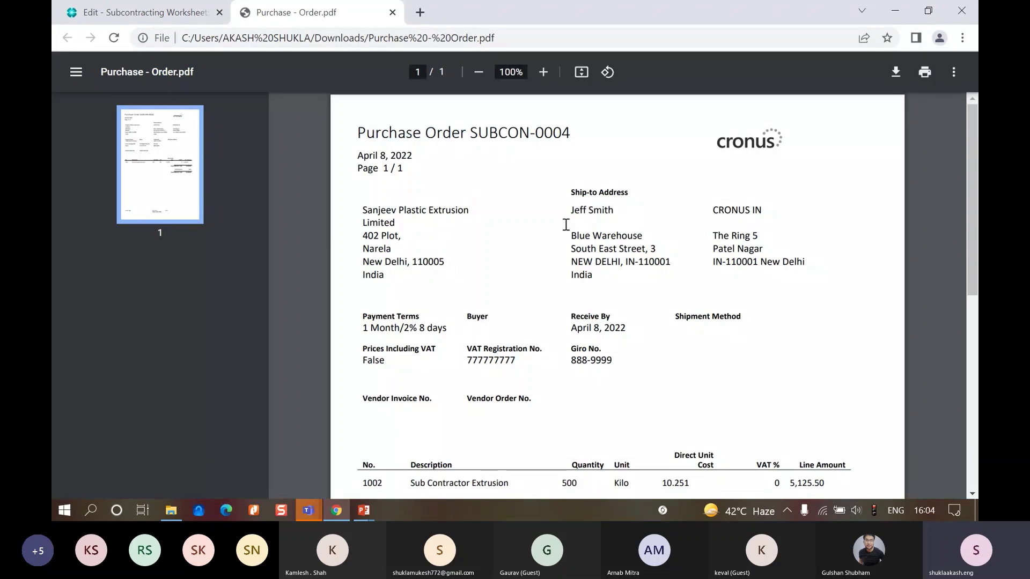
scroll(590, 268, "down", 3)
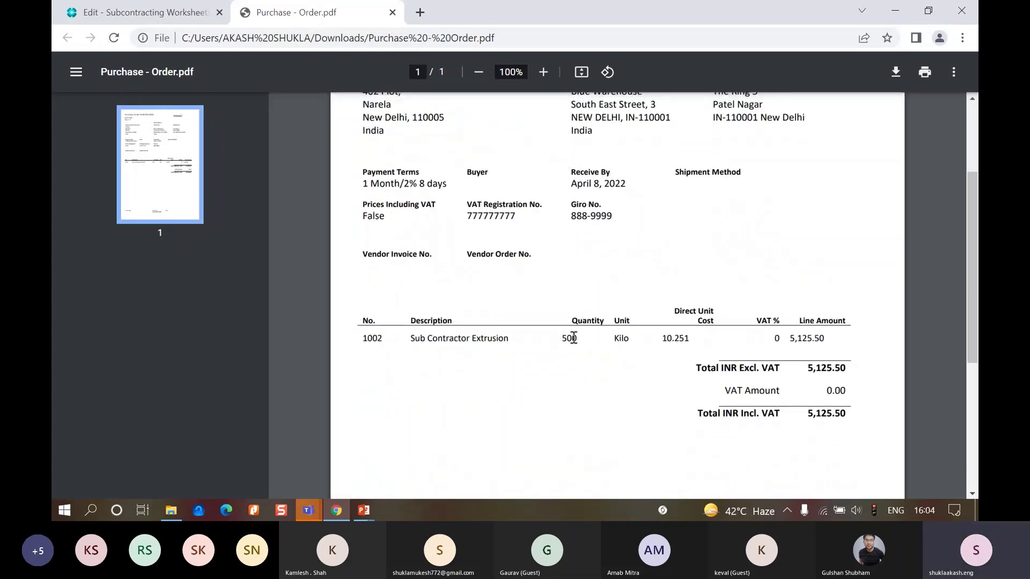
left_click_drag(409, 338, 500, 339)
left_click(421, 336)
left_click_drag(411, 338, 504, 347)
left_click(432, 348)
scroll(574, 373, "up", 1)
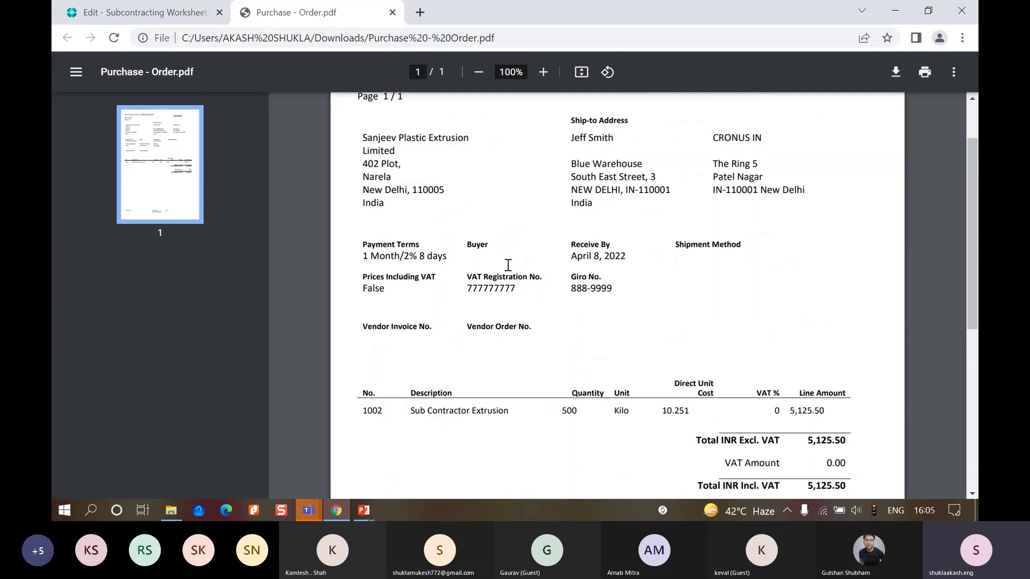
scroll(508, 265, "up", 1)
left_click(392, 11)
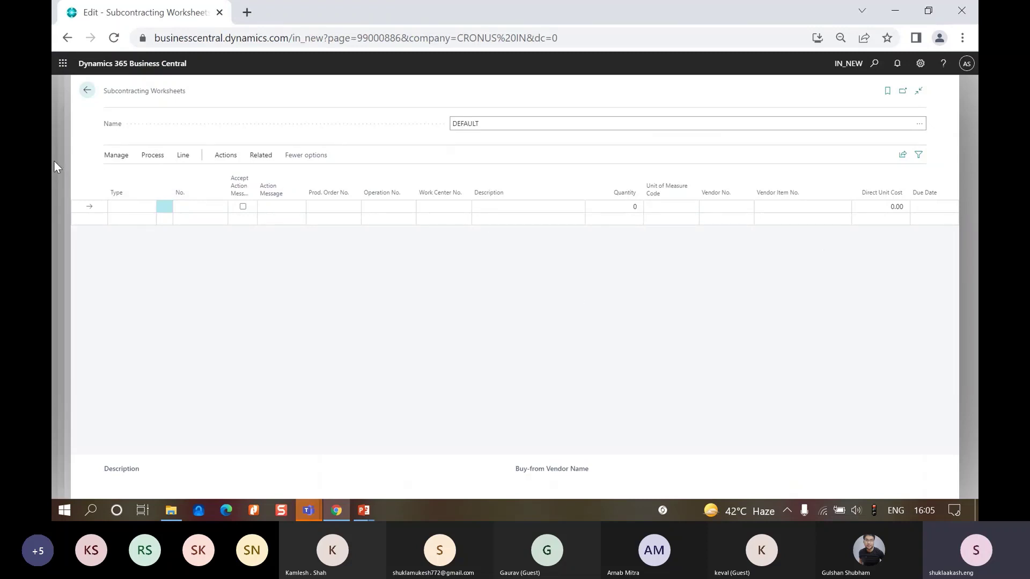
Leave the subcontracting worksheet and open the Sanjeev Plastic Extrusion Limited subcontracting order for location BLUE from the Subcontracting Orders list.
key("alt+Left")
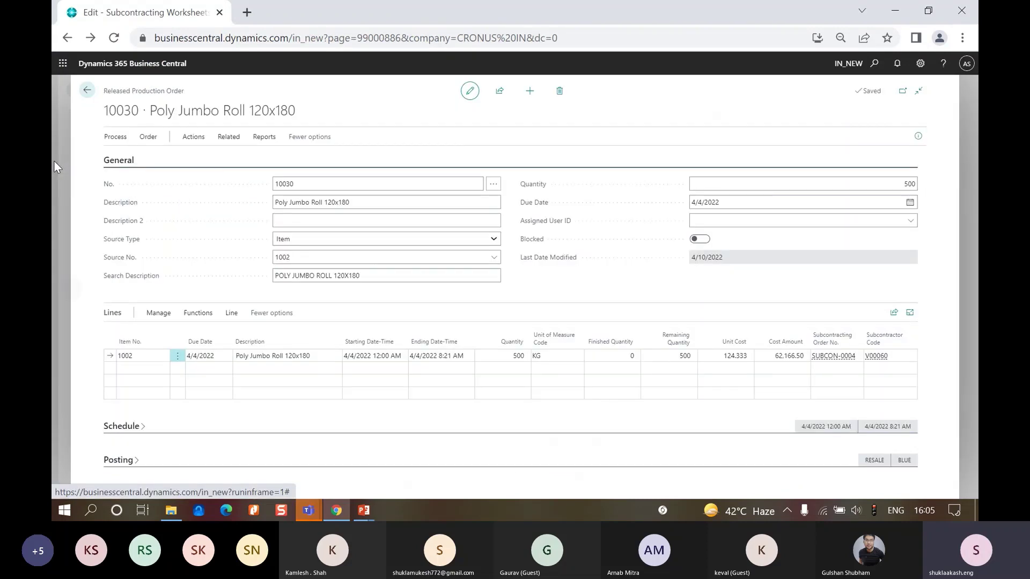
left_click(872, 66)
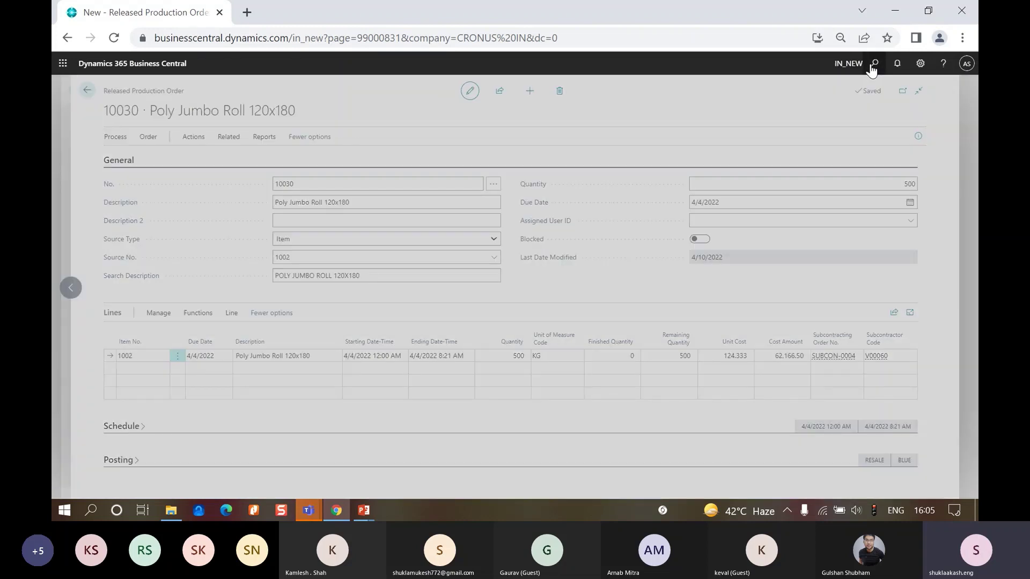
type("subc")
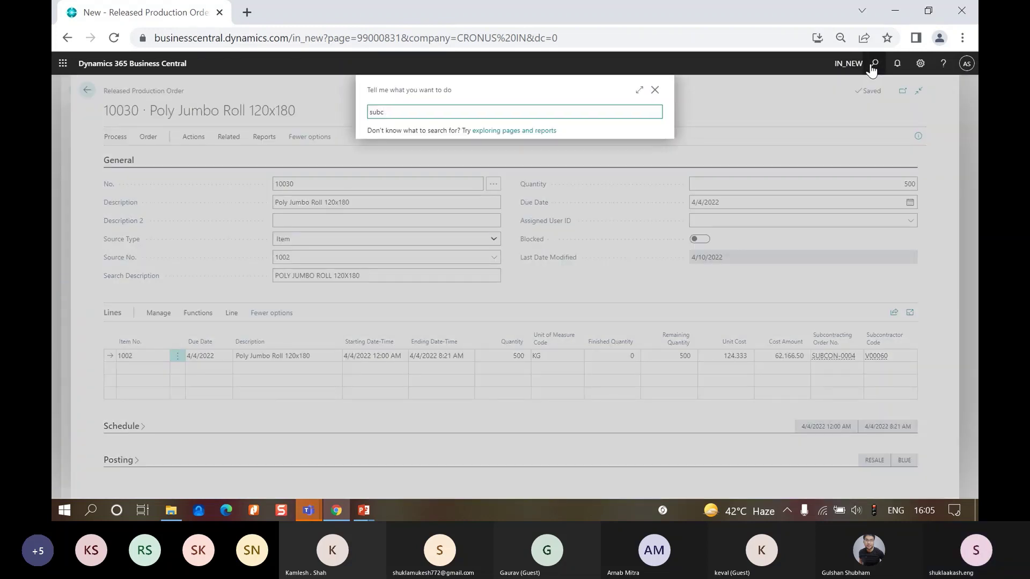
type("ontr")
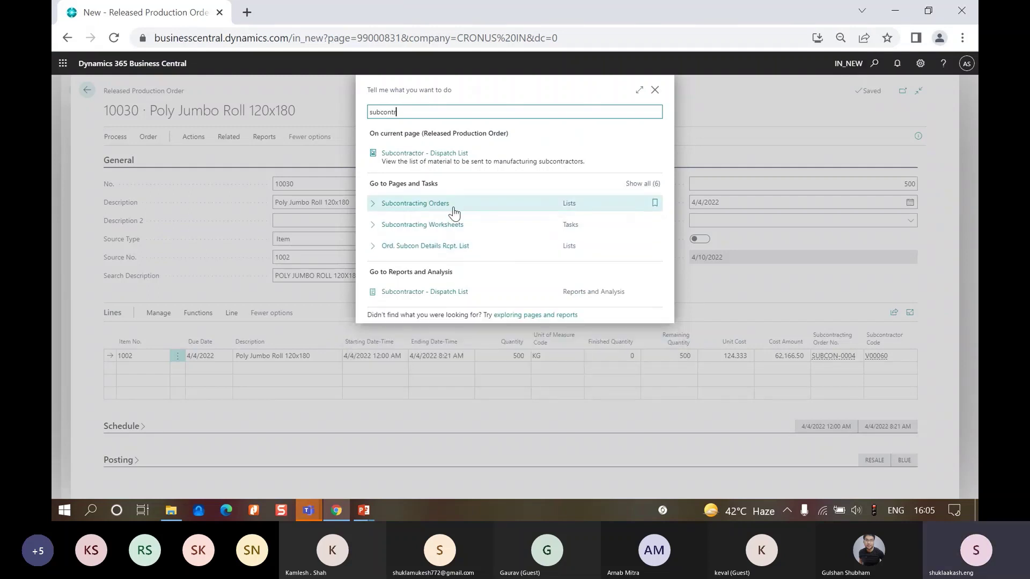
left_click(454, 209)
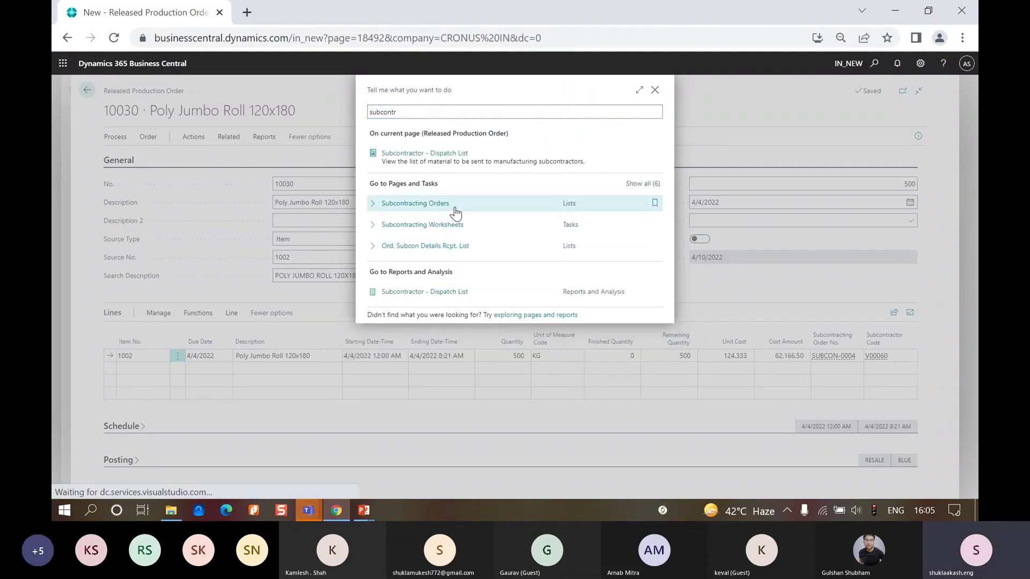
key("Down")
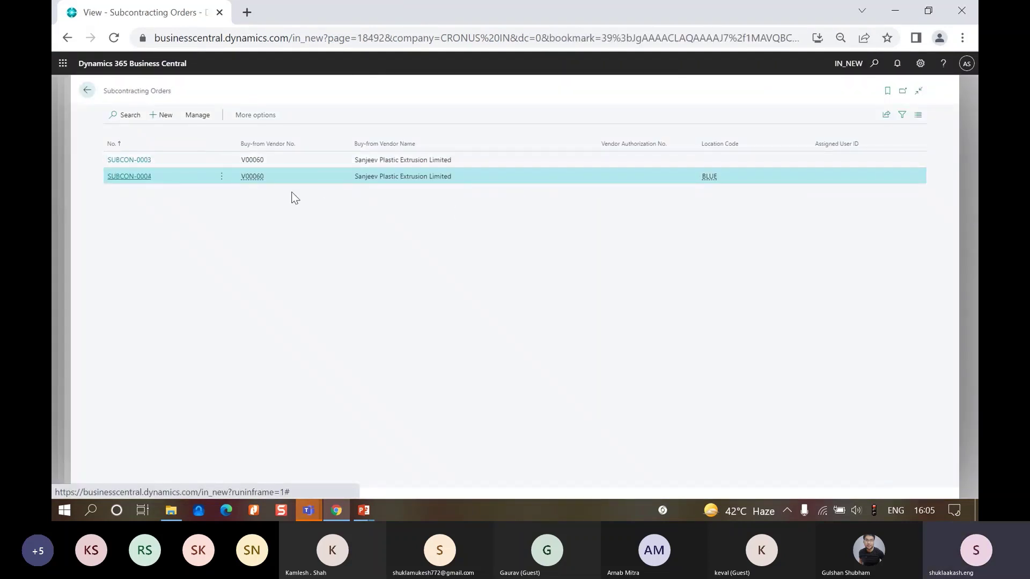
left_click(141, 177)
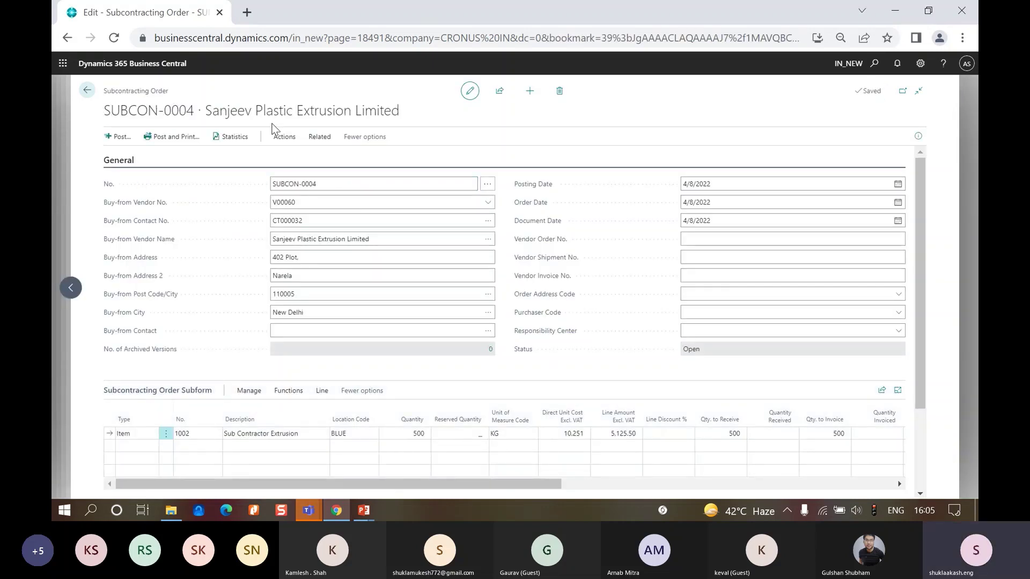
Examine the subcontracting order's general details and its item 1002 line, including location, direct unit cost and quantities to receive and invoice.
scroll(768, 239, "down", 2)
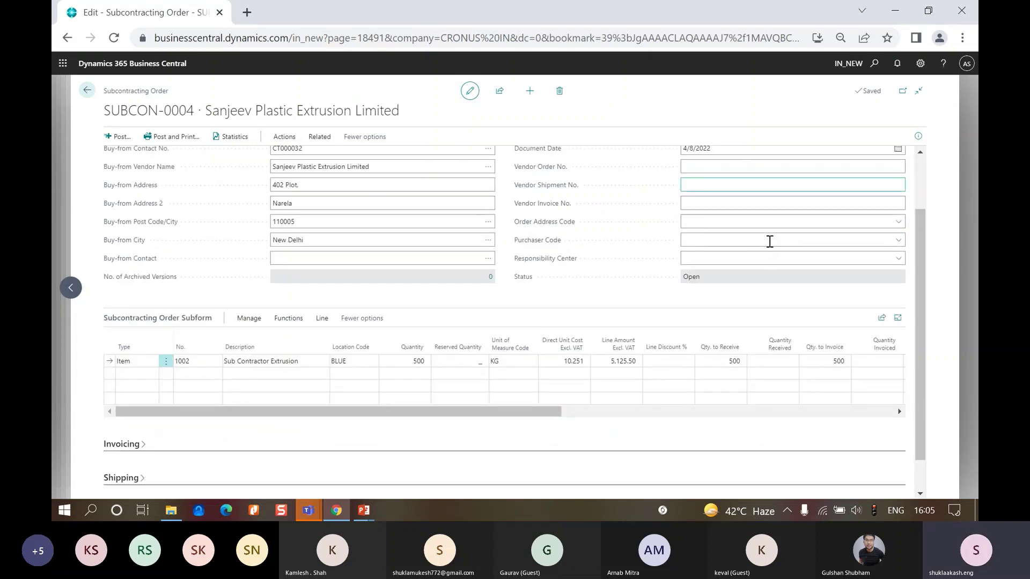
scroll(607, 304, "up", 2)
scroll(623, 306, "down", 1)
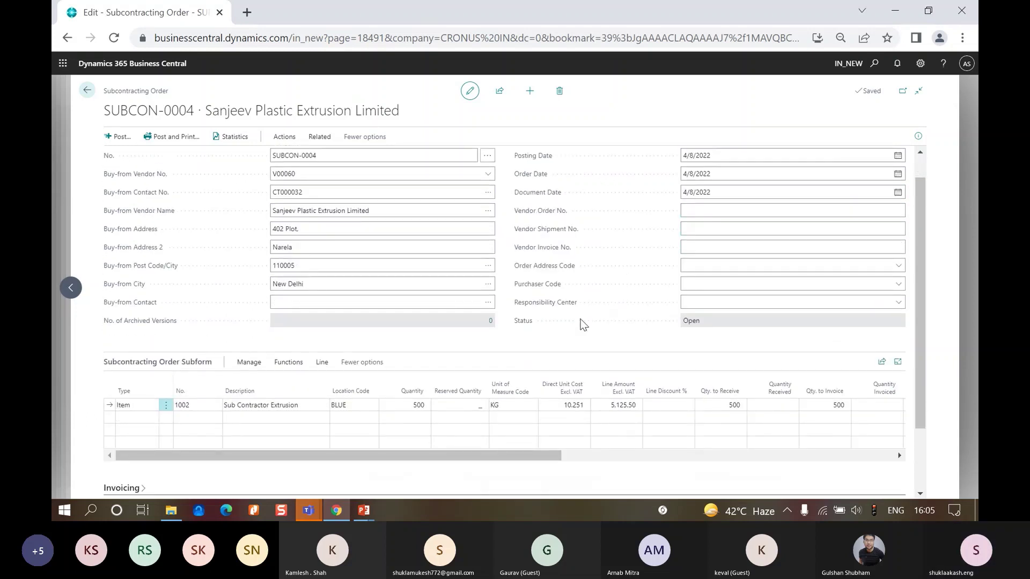
scroll(583, 324, "down", 3)
left_click(556, 324)
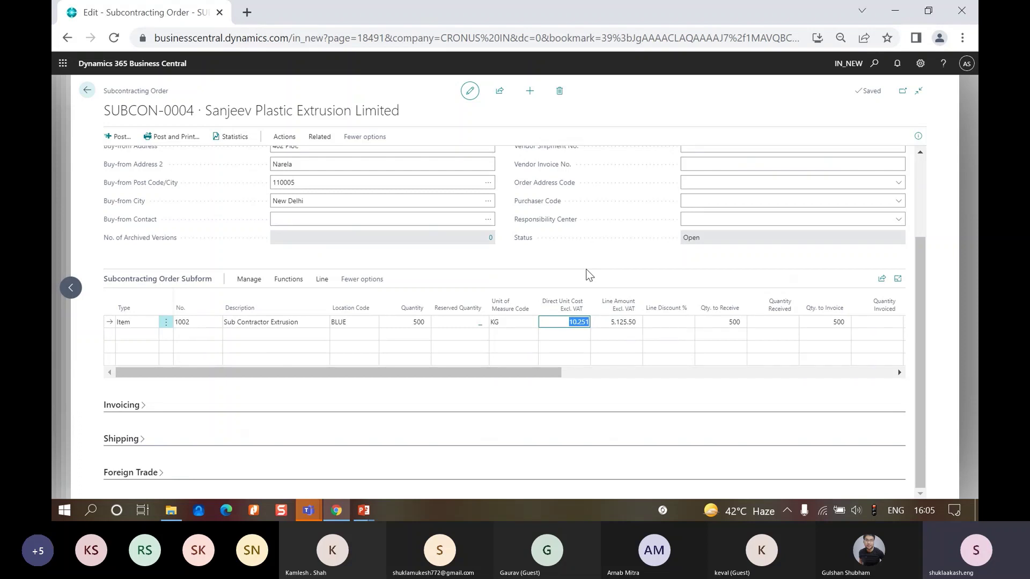
left_click_drag(553, 372, 572, 323)
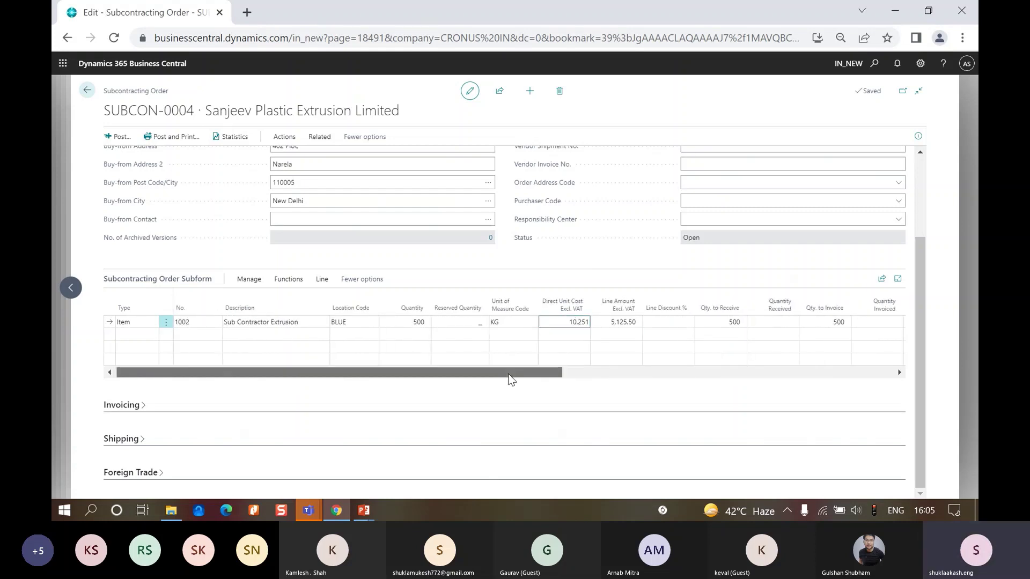
scroll(523, 370, "up", 3)
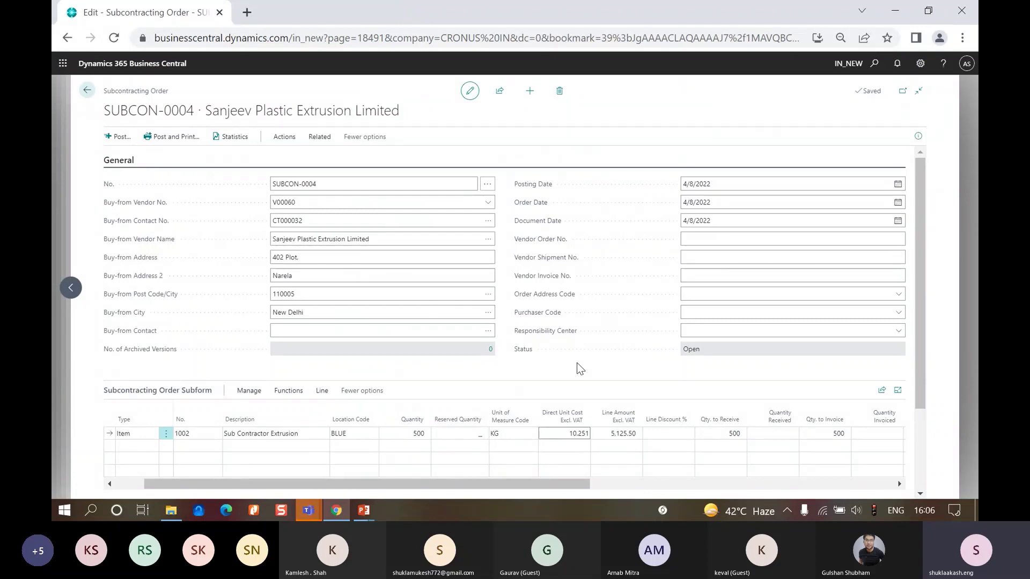
scroll(577, 363, "down", 3)
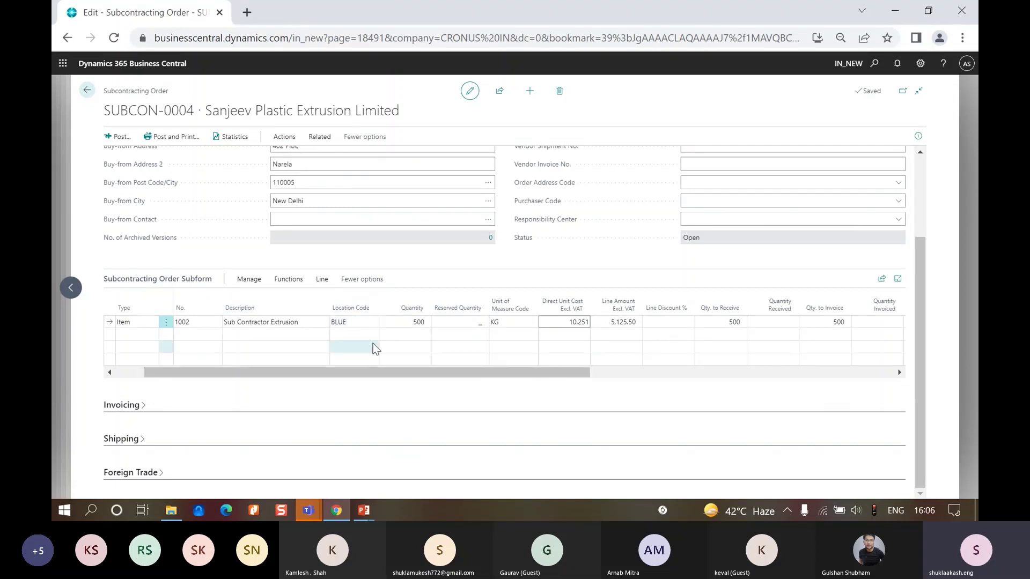
left_click(364, 319)
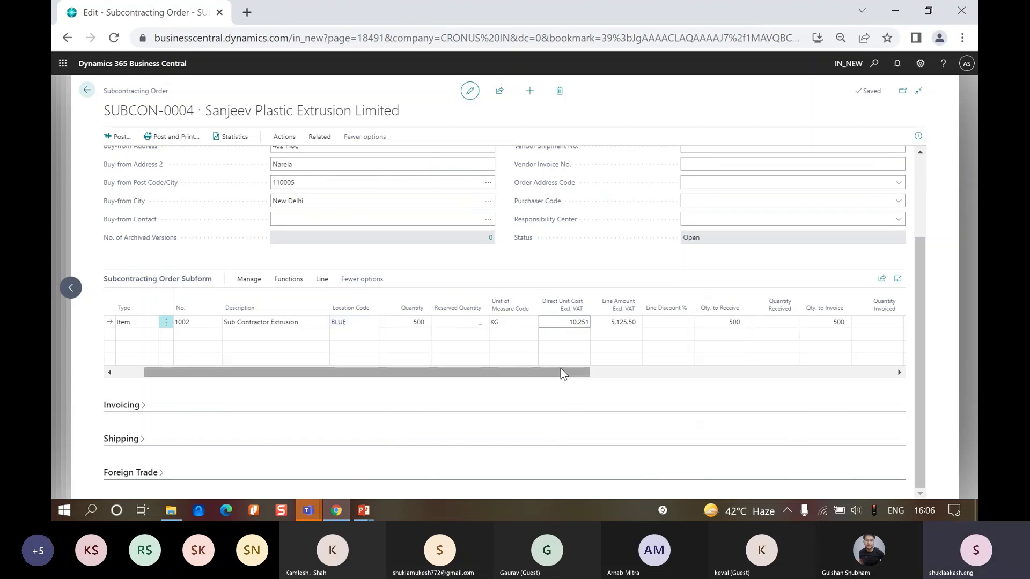
left_click_drag(561, 373, 724, 385)
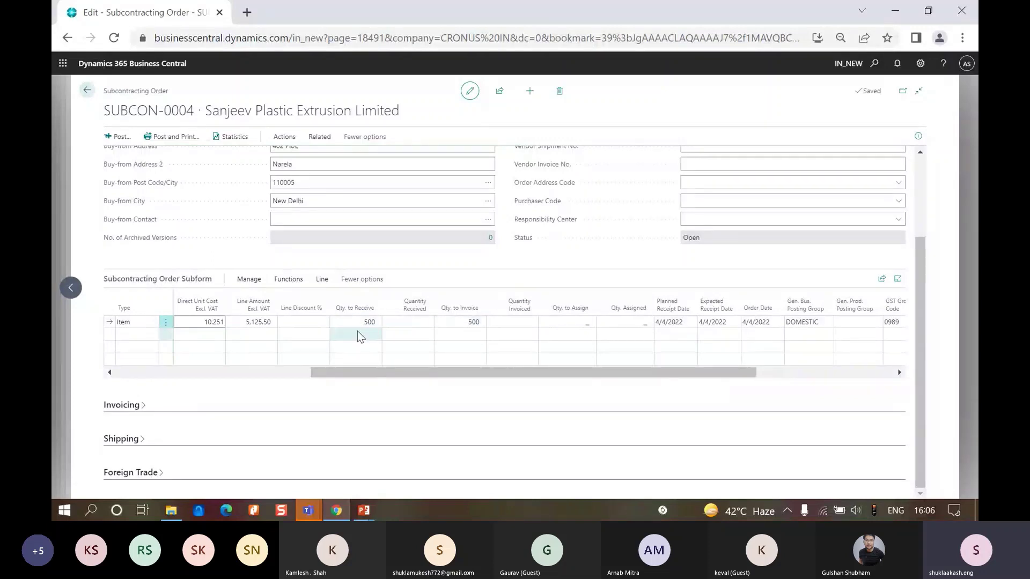
scroll(582, 378, "left", 10)
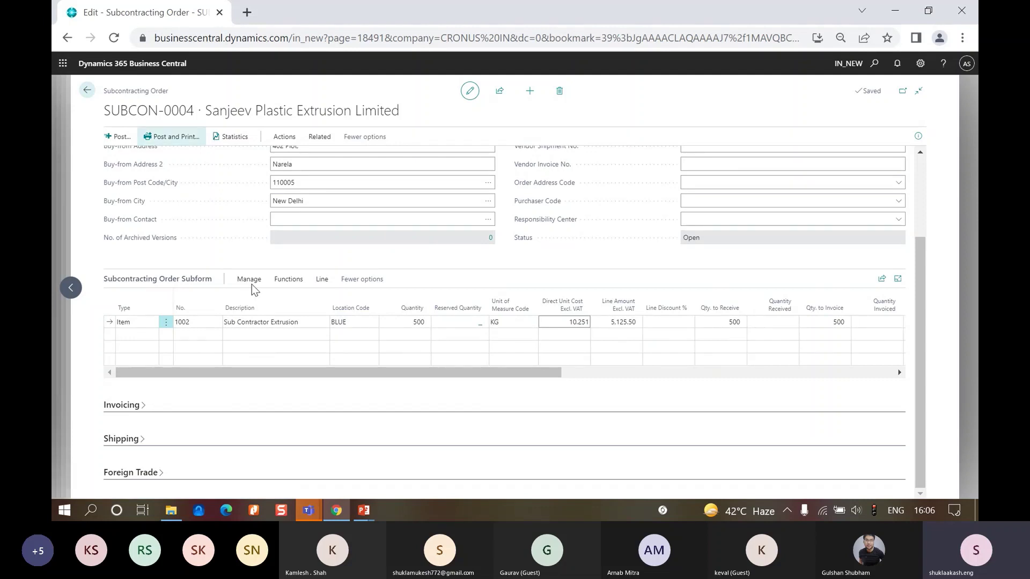
scroll(488, 266, "up", 2)
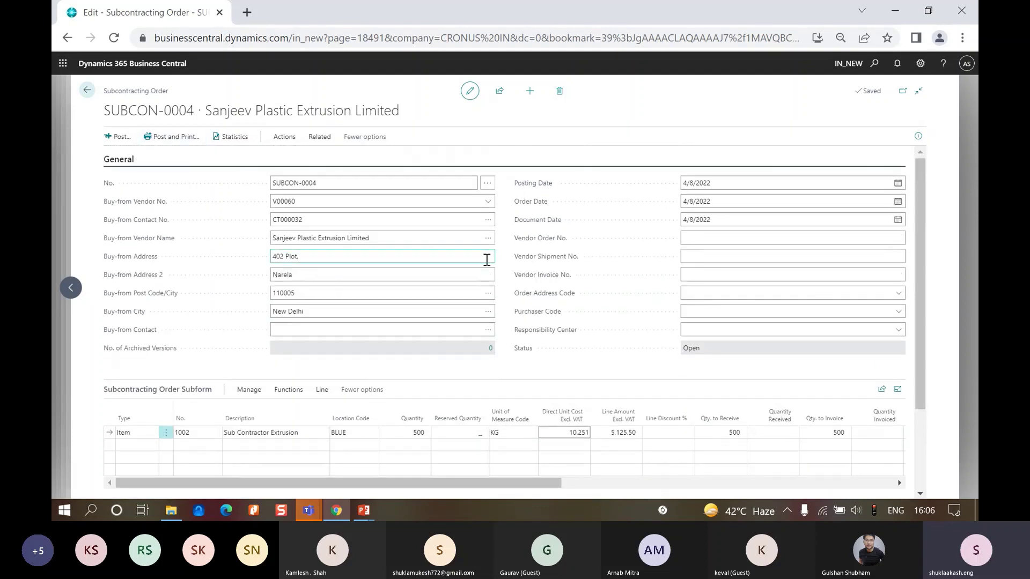
scroll(486, 257, "down", 2)
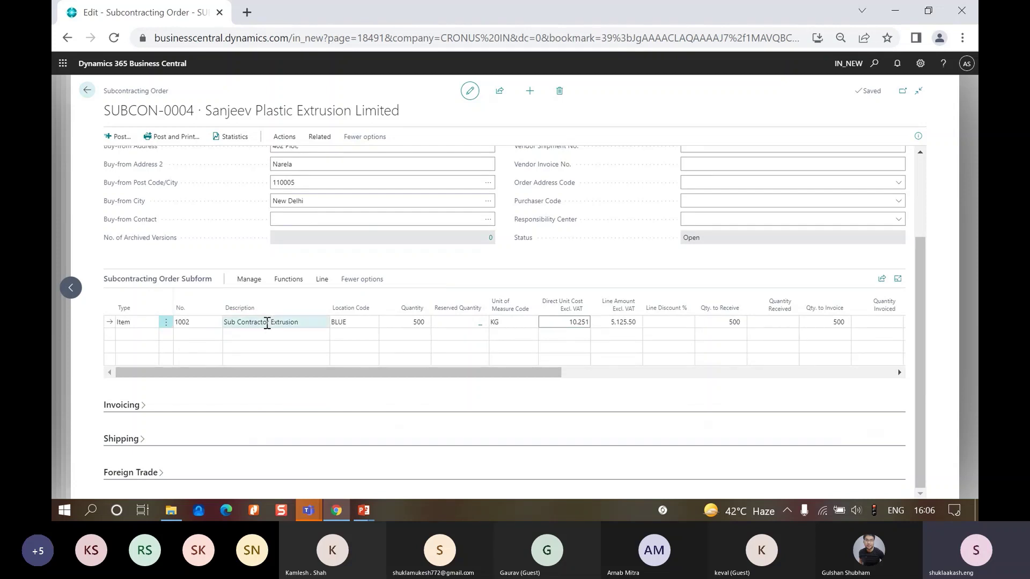
Open the Send list of the order subcontracting details for the item 1002 line.
left_click(322, 280)
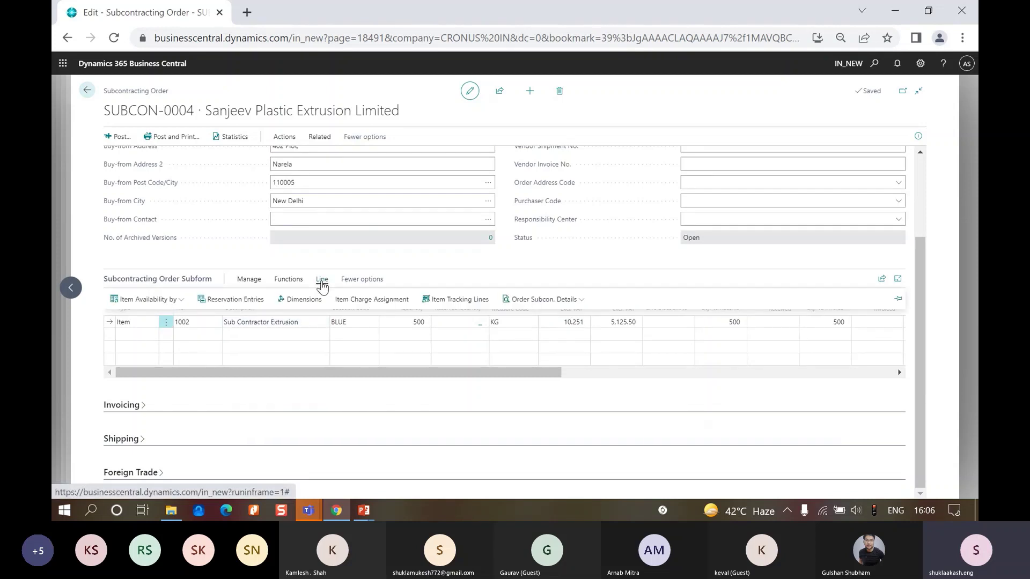
left_click(527, 303)
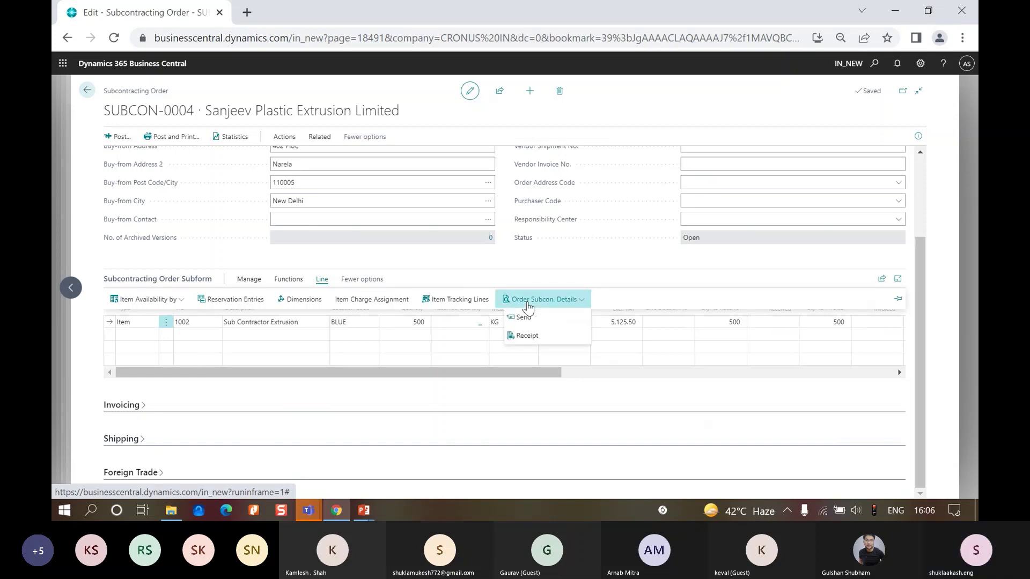
left_click(576, 323)
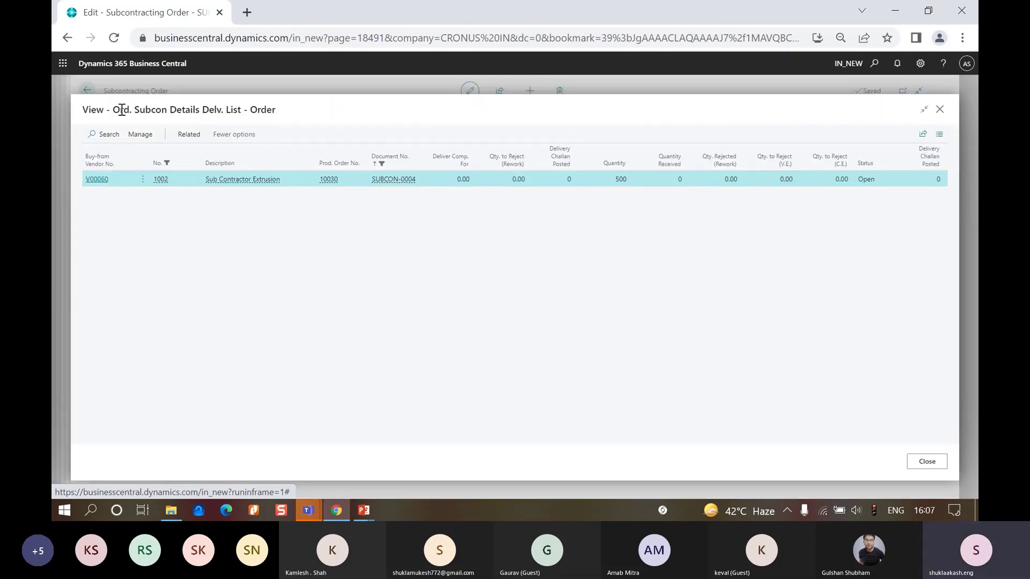
left_click_drag(114, 109, 280, 110)
left_click(285, 115)
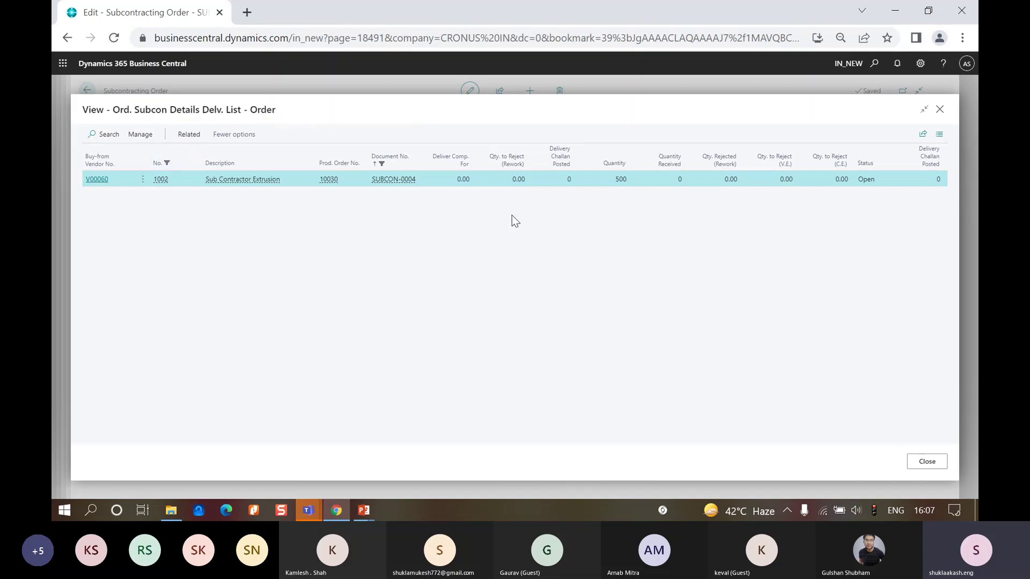
Open the listed delivery record for editing and inspect the Quantity To Send of the Poly Granuels component.
left_click(143, 184)
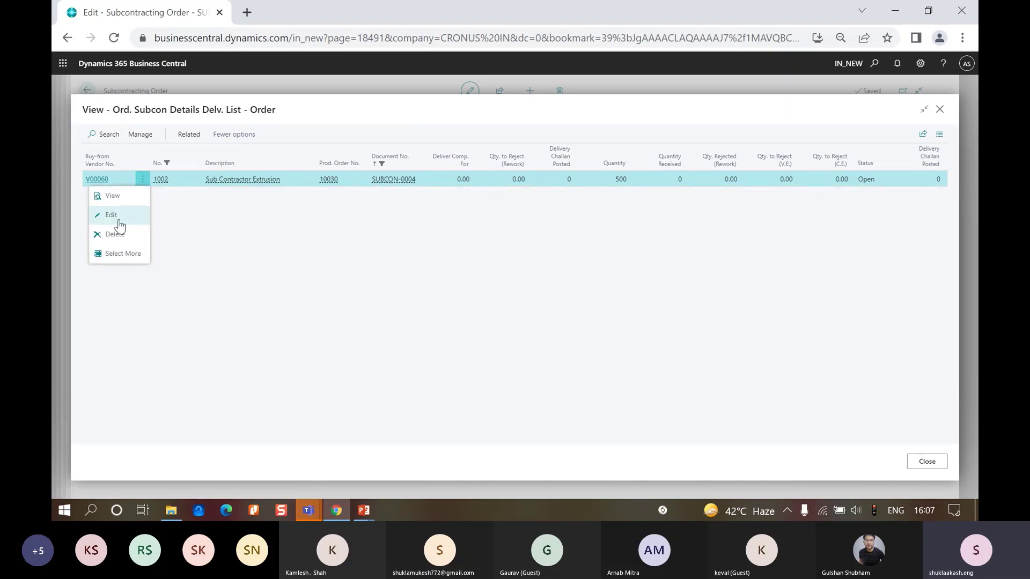
left_click(135, 138)
left_click(101, 155)
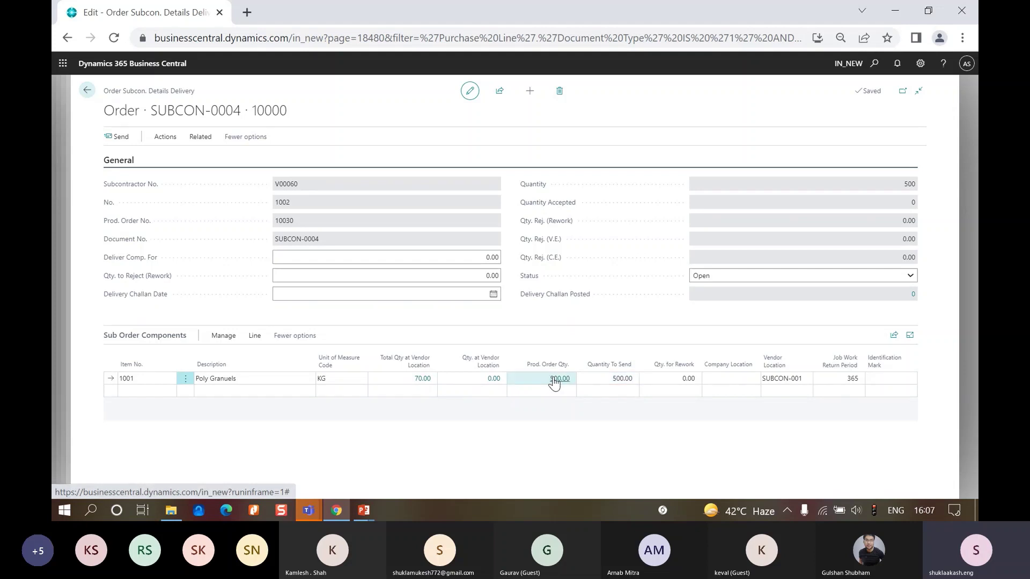
left_click(610, 382)
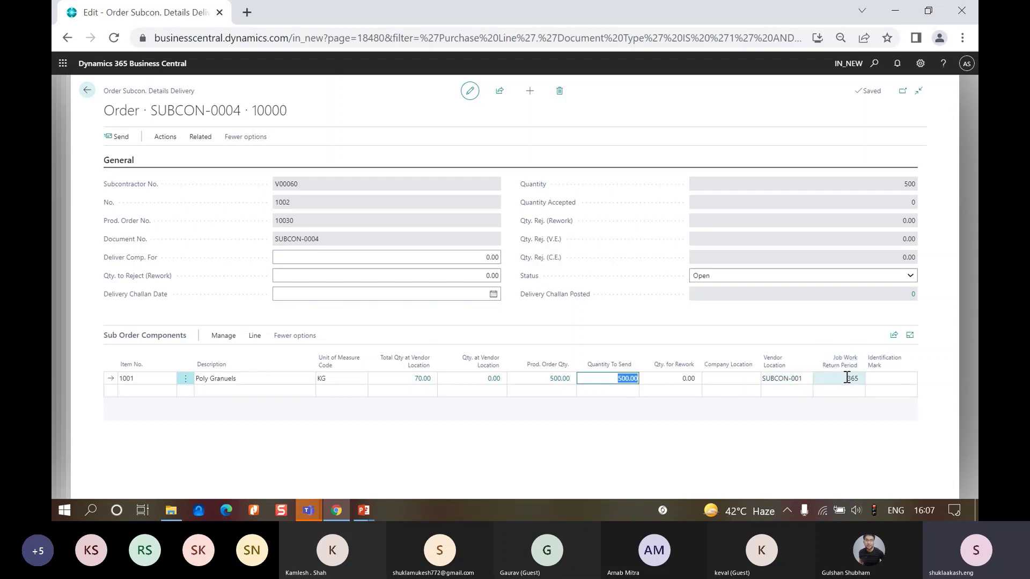
Search for Released Production Orders and open the Poly Jumbo Roll 120x180 order with quantity 500.
left_click(874, 64)
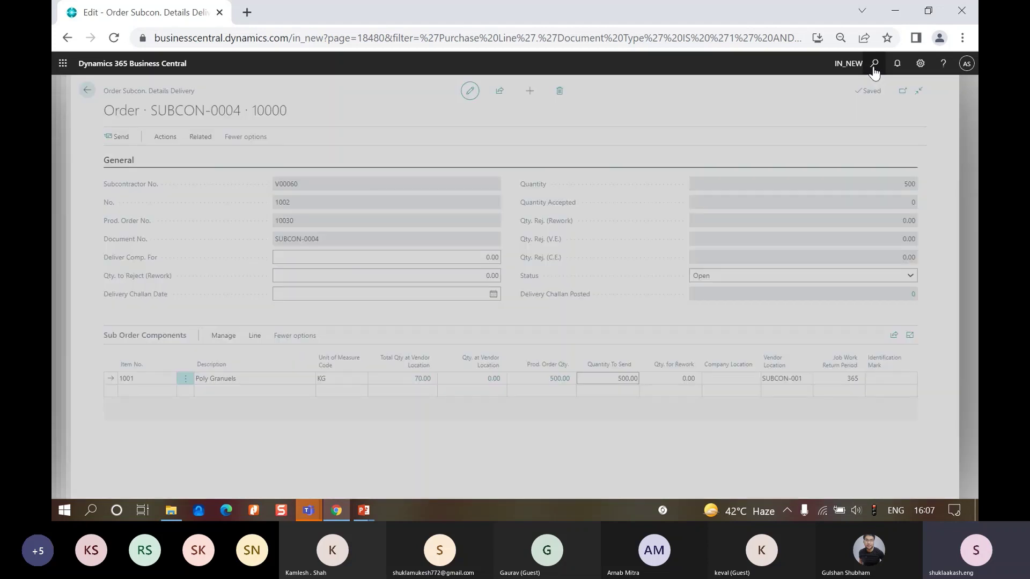
type("relas")
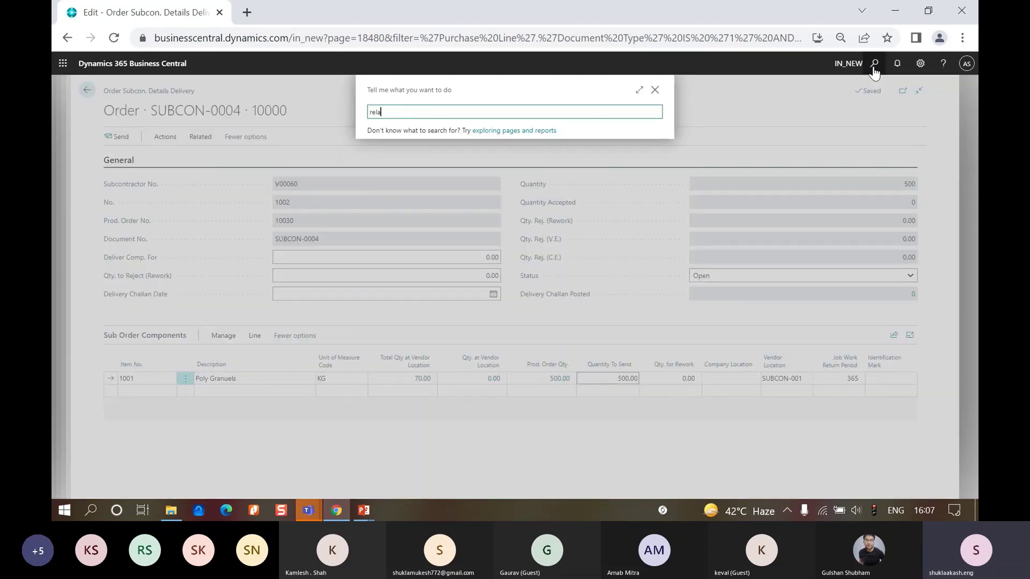
key("BackSpace")
type("e")
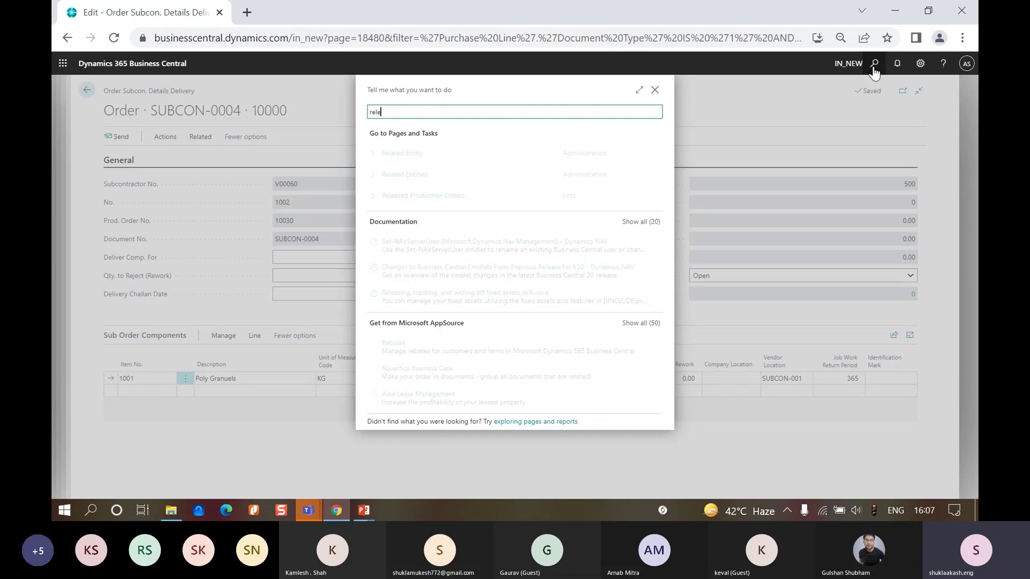
type("s")
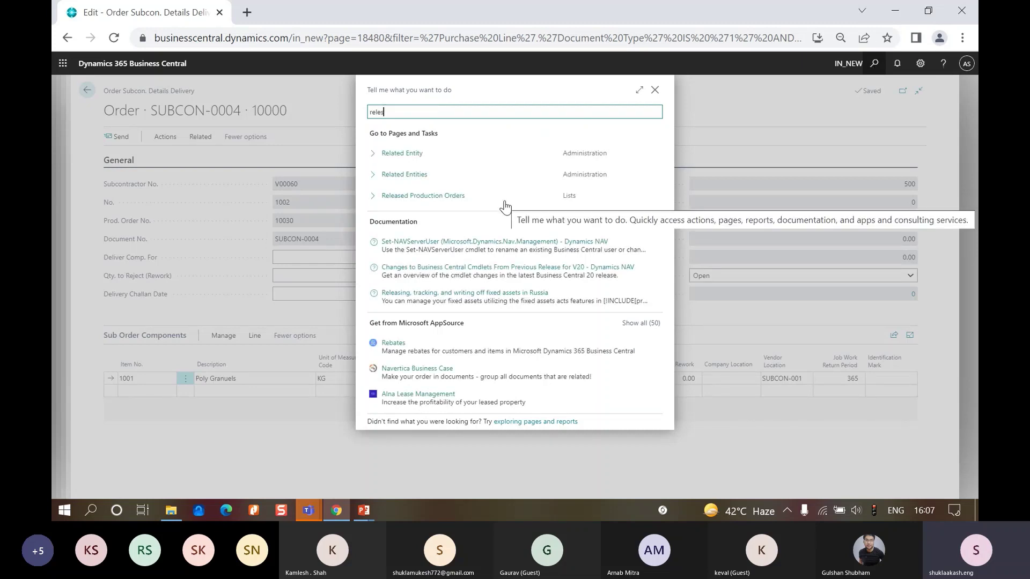
type("ed")
left_click(442, 196)
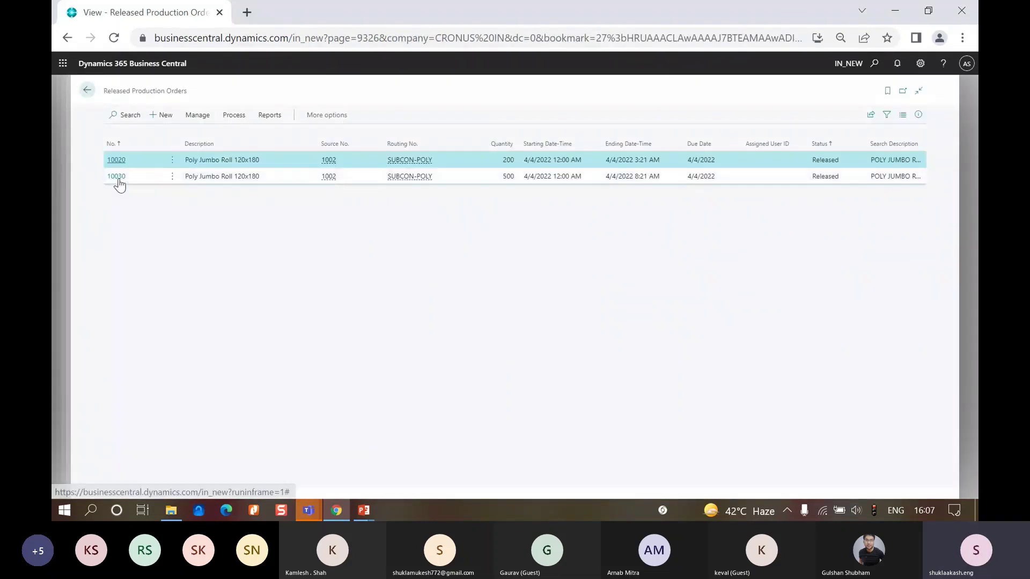
left_click(119, 182)
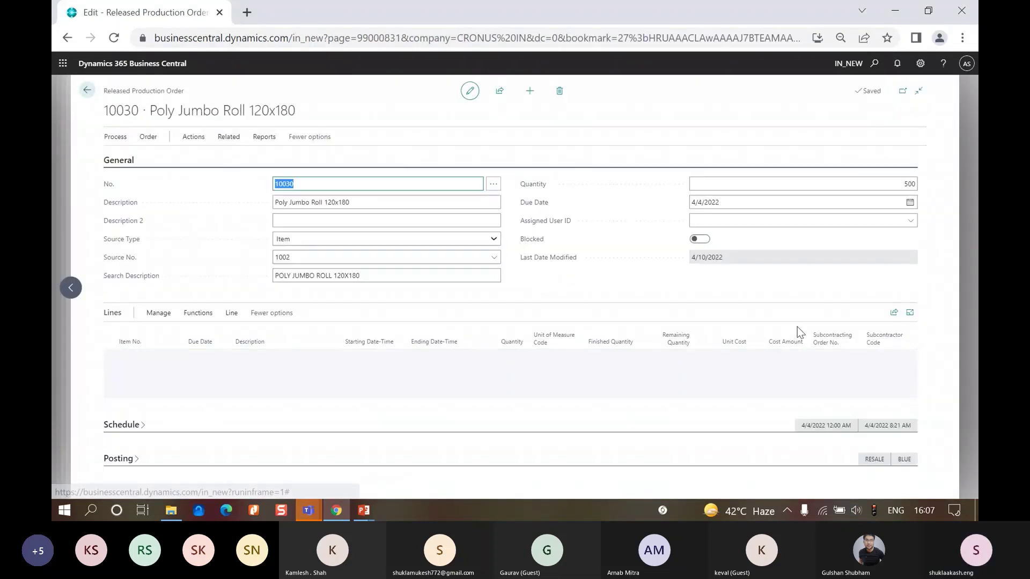
Check the subcontracting order number and subcontractor code on the production order line, and return to the delivery details' Quantity To Send.
left_click(837, 359)
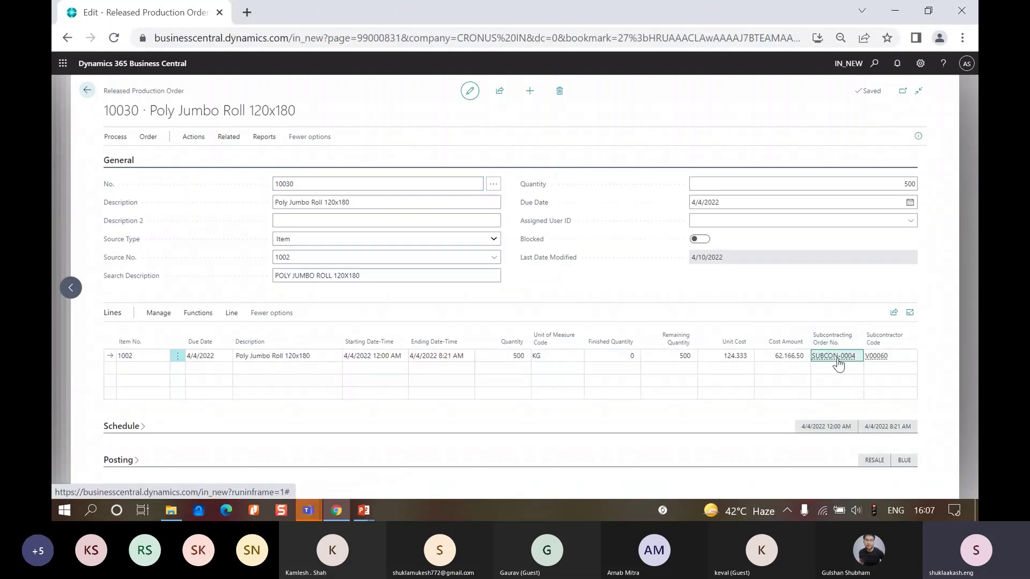
left_click(881, 358)
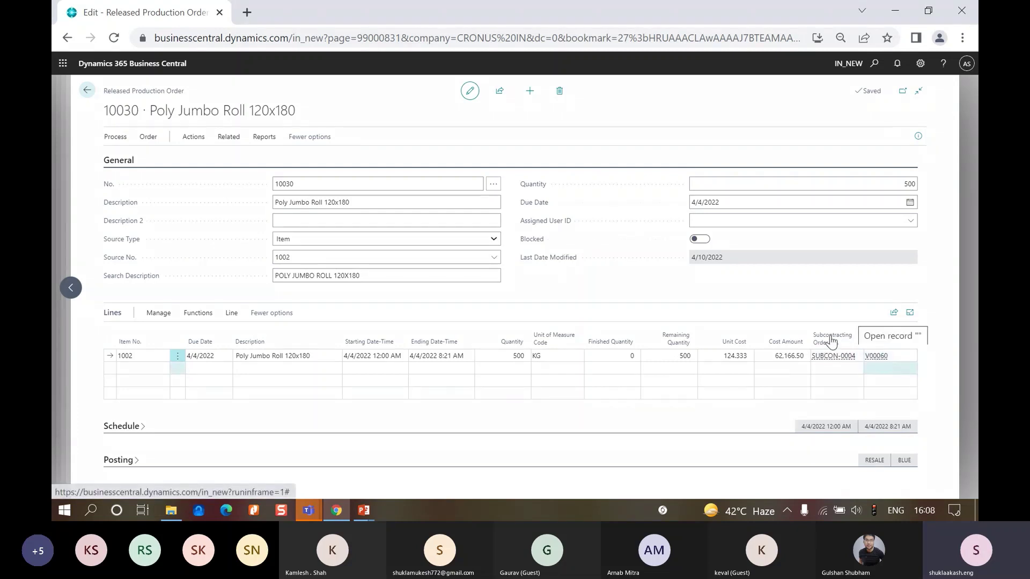
left_click(869, 369)
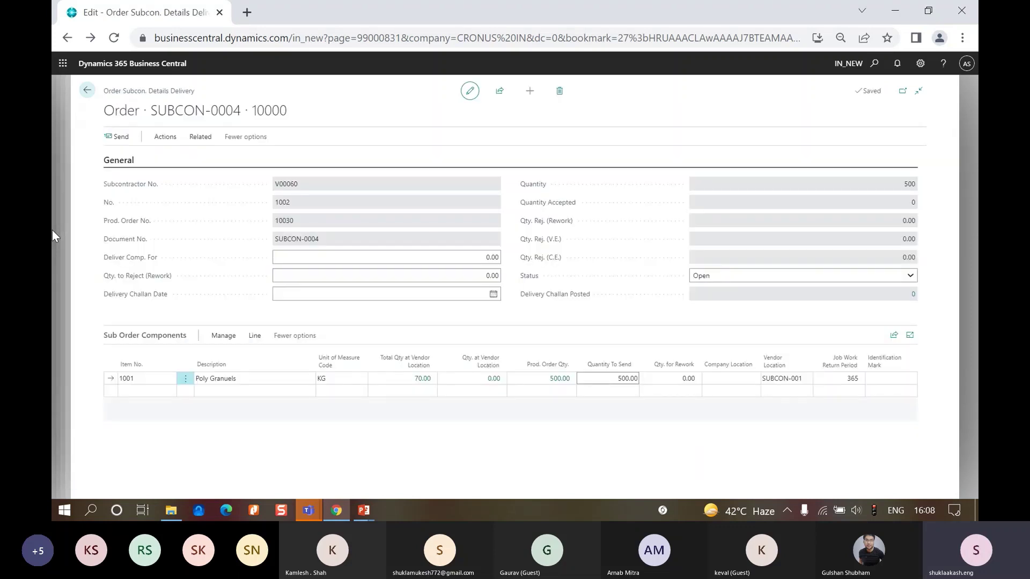
left_click(621, 378)
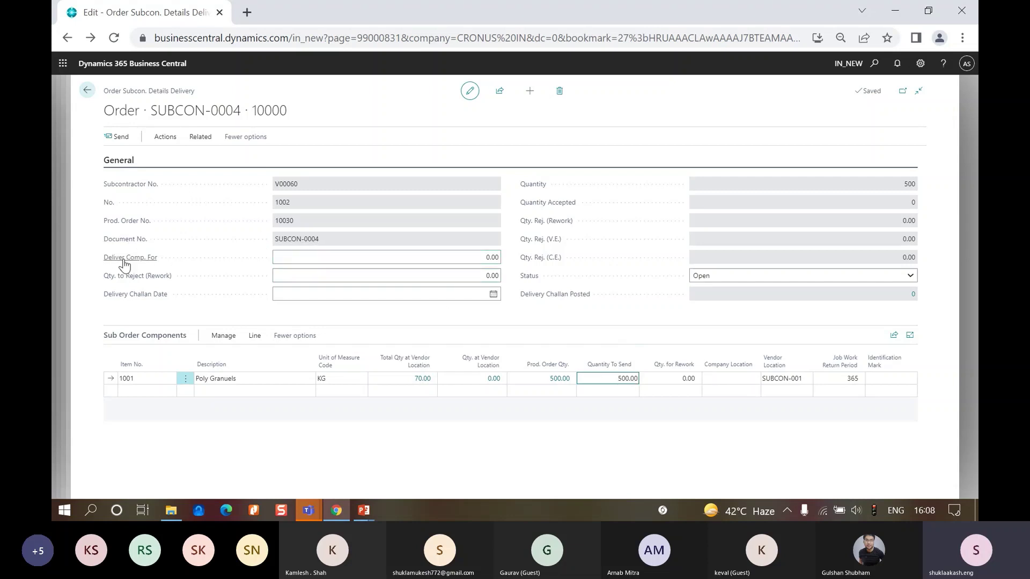
Set Deliver Comp. For to 500 and the Delivery Challan Date to 4/8/2022 on the subcontracting delivery details.
left_click(457, 261)
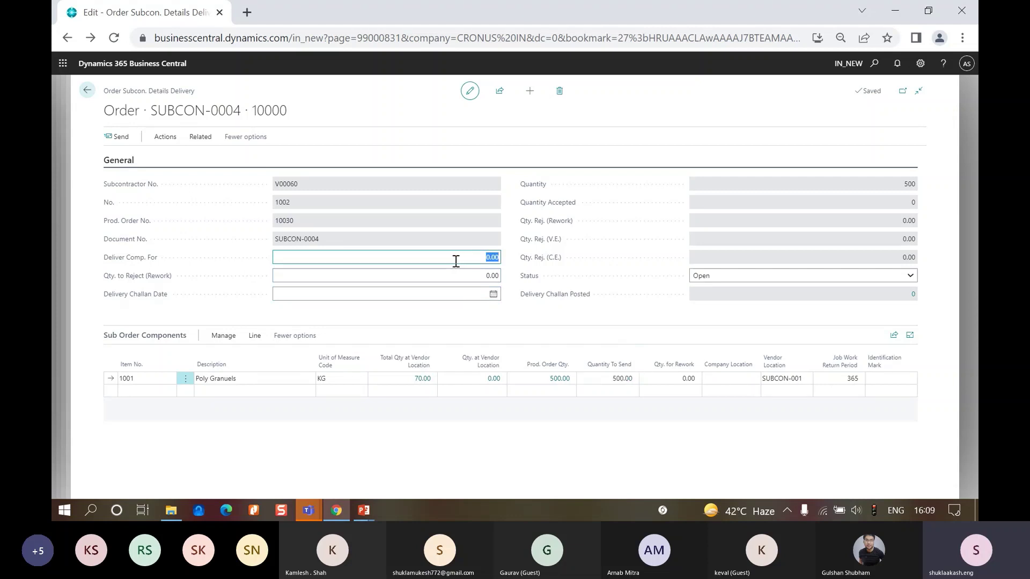
type("500")
key("Tab")
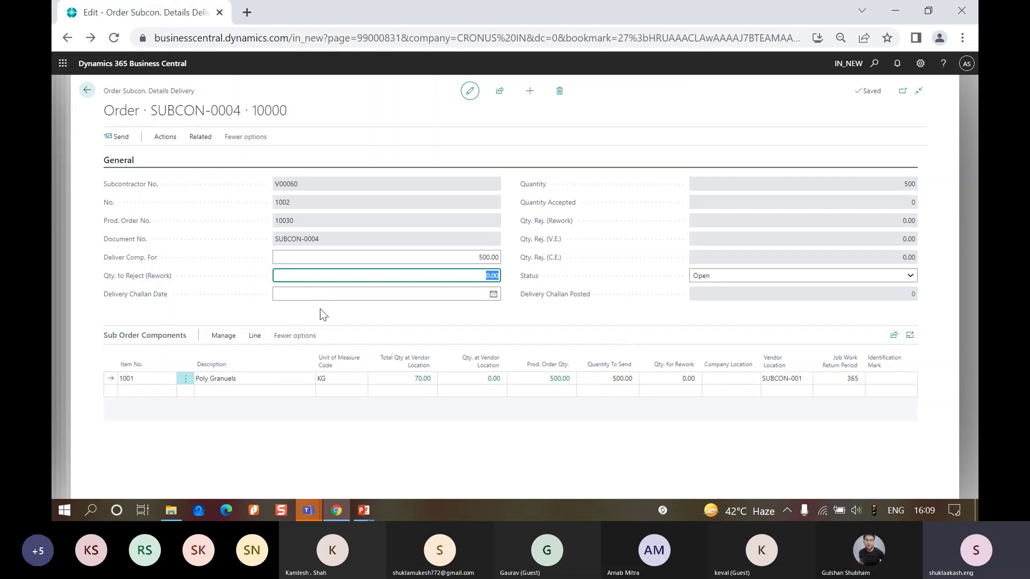
left_click(482, 304)
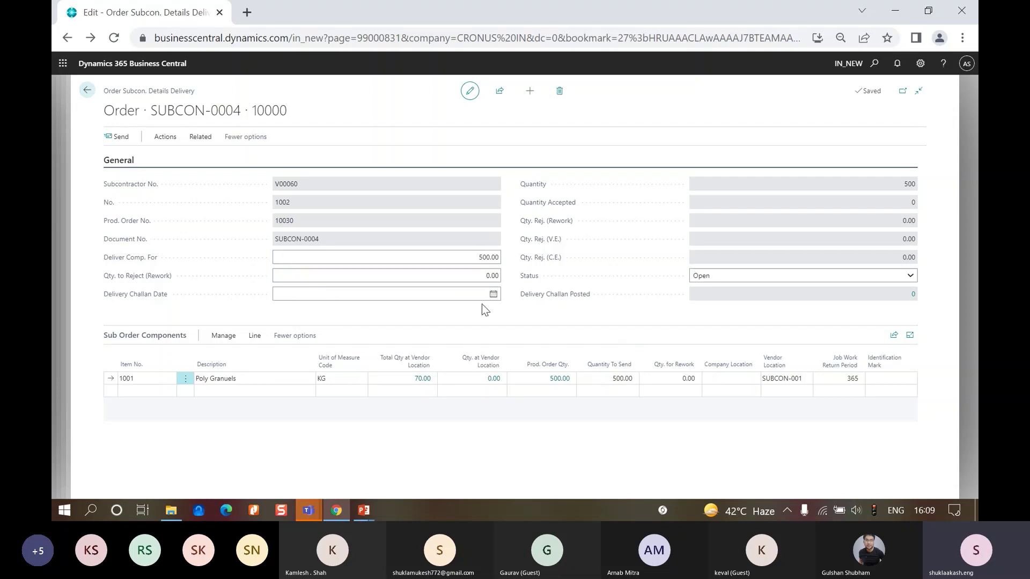
left_click(493, 294)
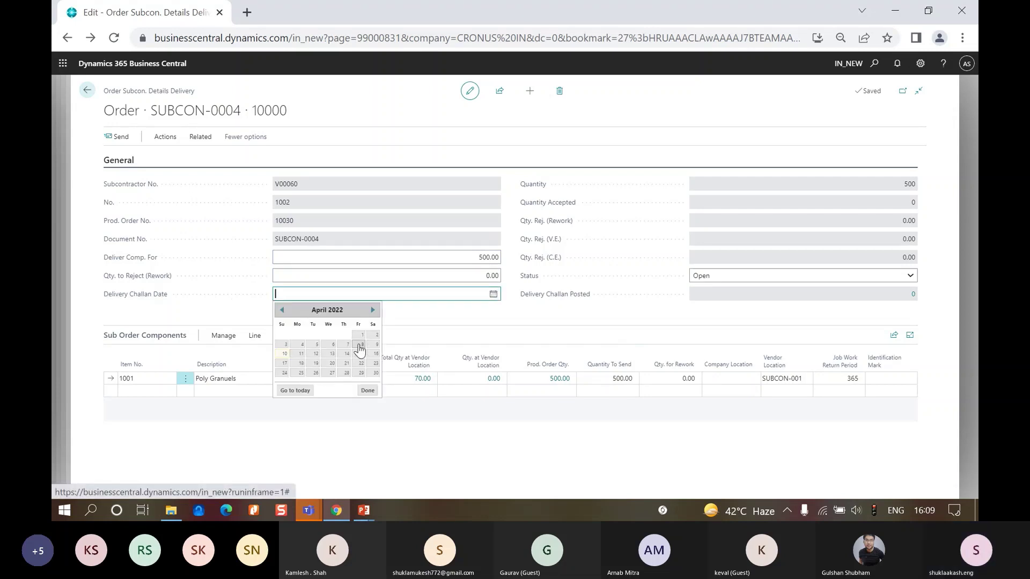
left_click(359, 345)
key("Tab")
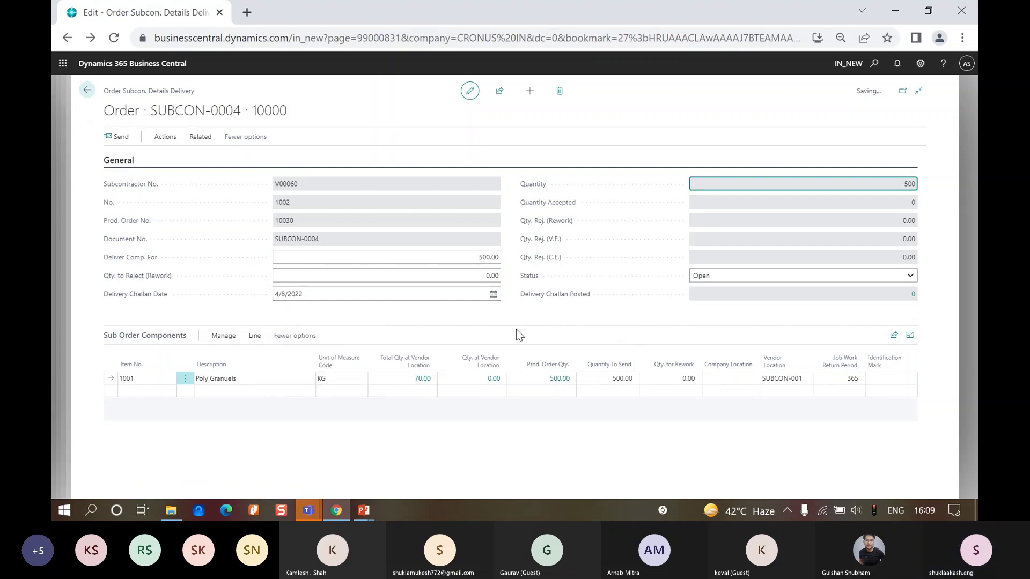
left_click(507, 323)
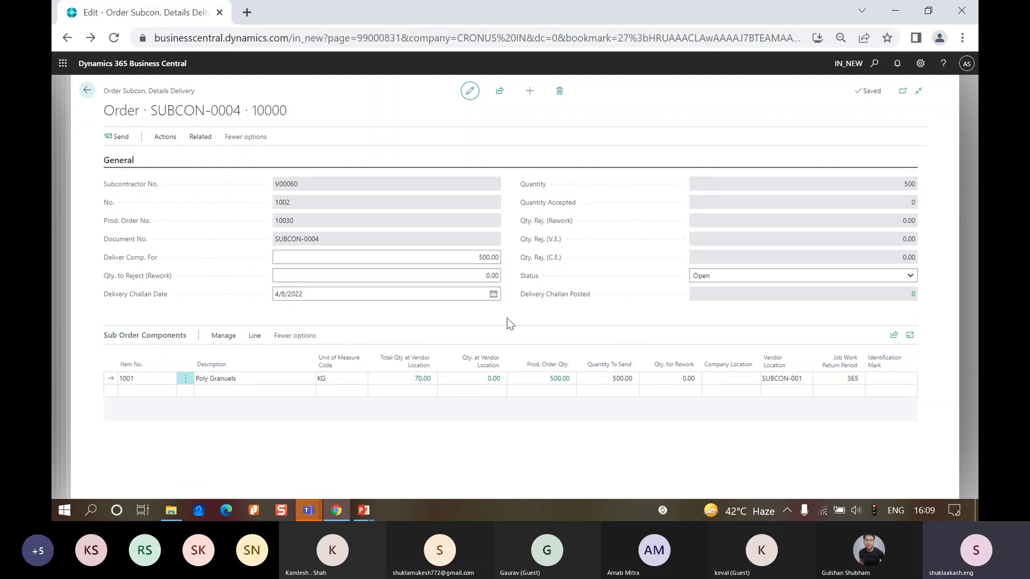
left_click(484, 270)
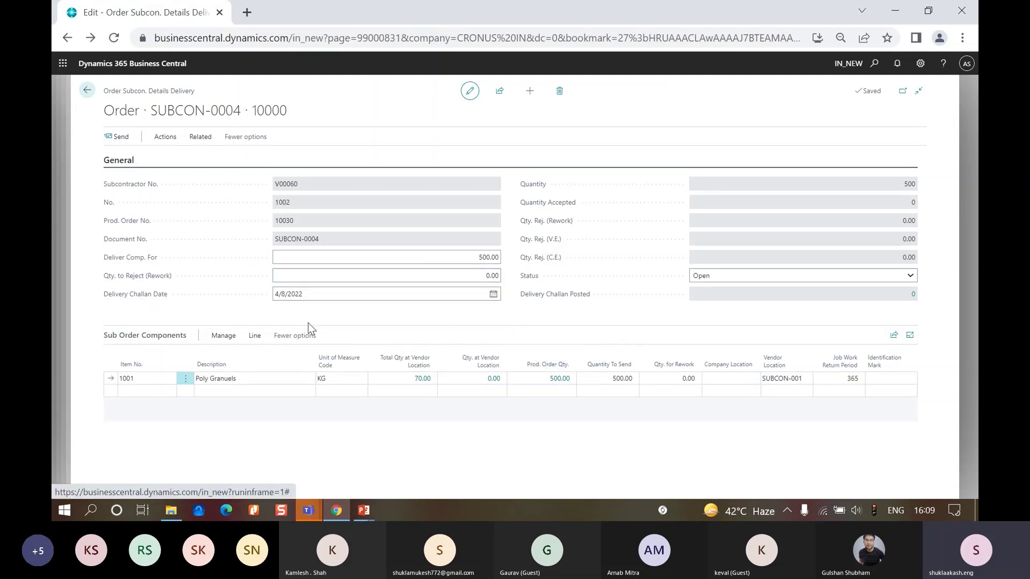
Look at the item tracking options available for the Poly Granuels component line without opening them.
left_click(253, 336)
left_click(240, 356)
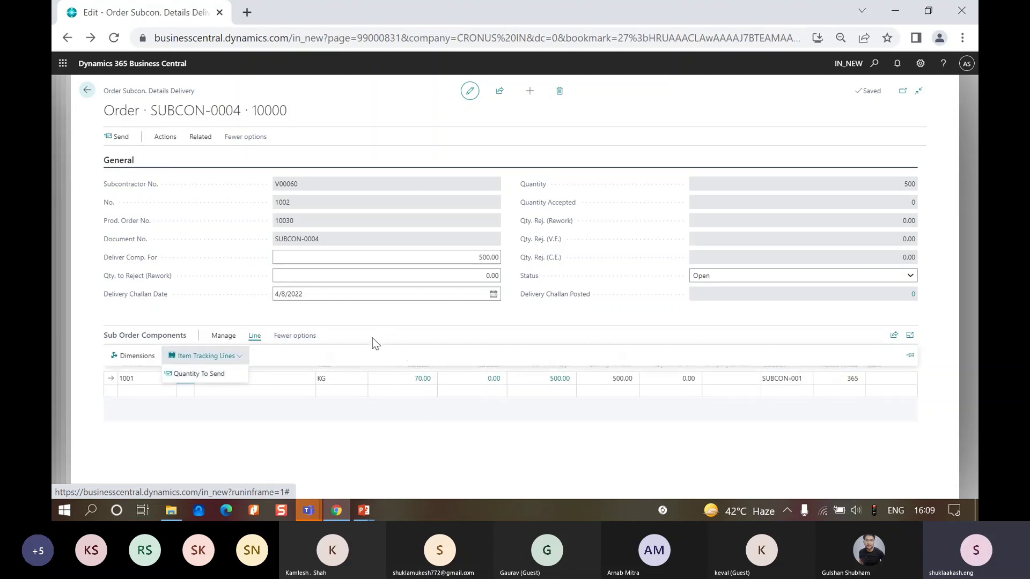
left_click(417, 423)
left_click(273, 379)
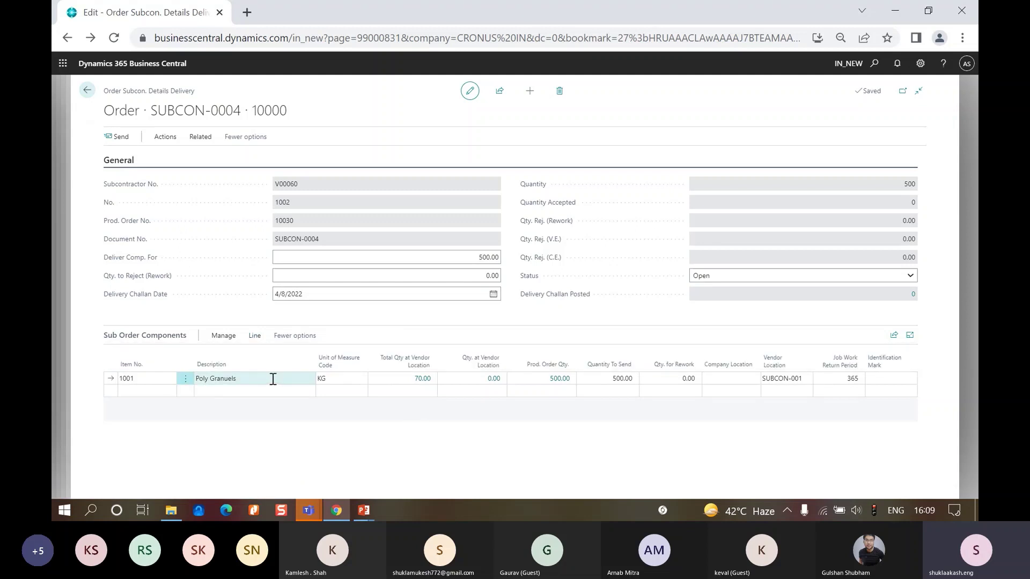
left_click(254, 336)
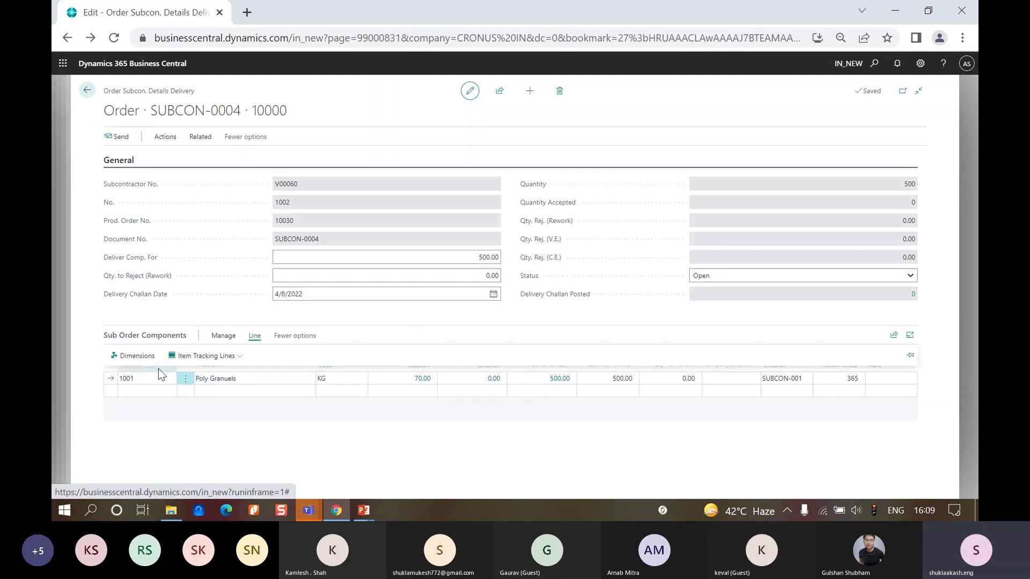
left_click(203, 357)
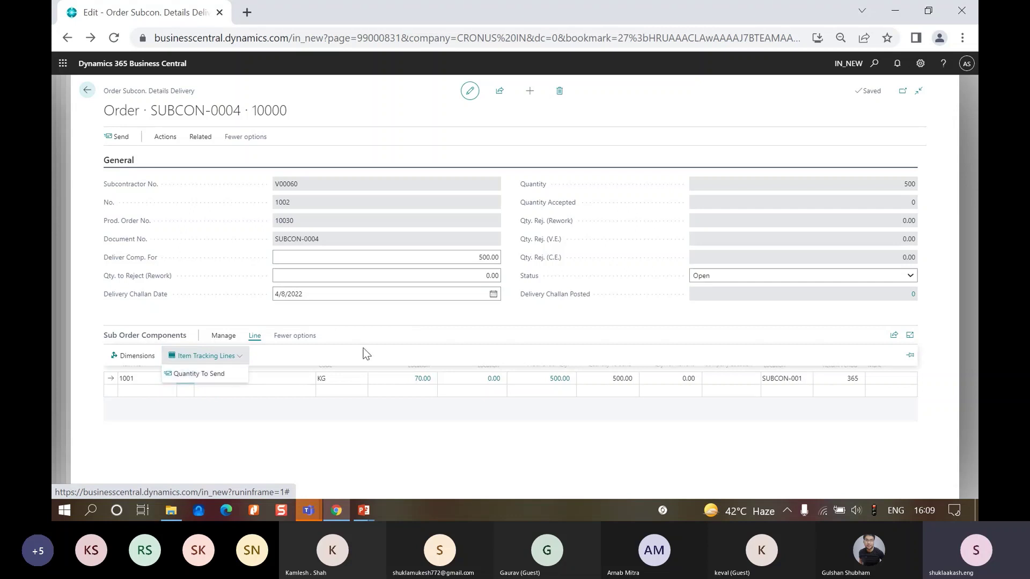
left_click(264, 427)
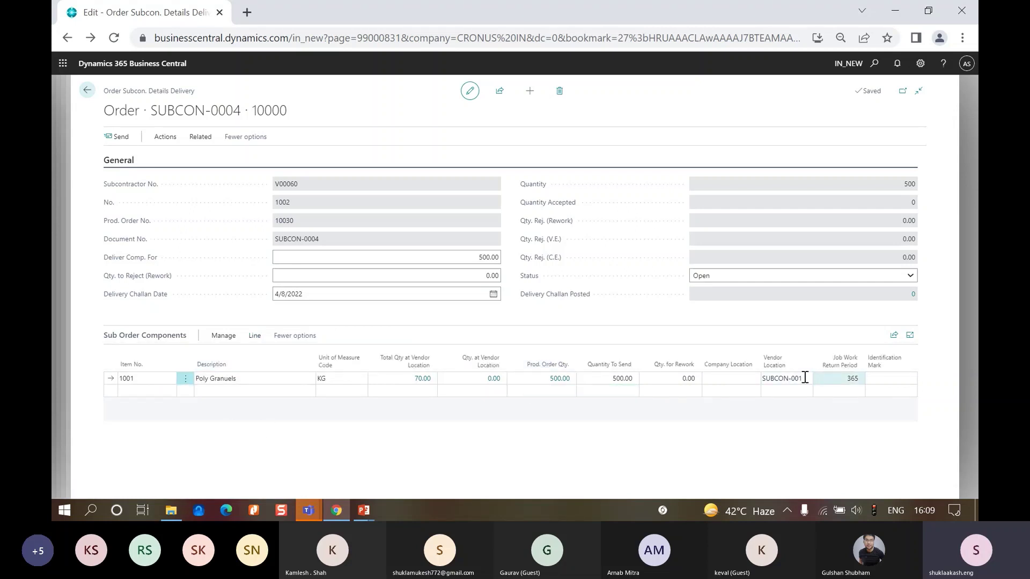
Set the Company Location of the Poly Granuels component line to BLUE.
left_click(738, 378)
left_click(734, 420)
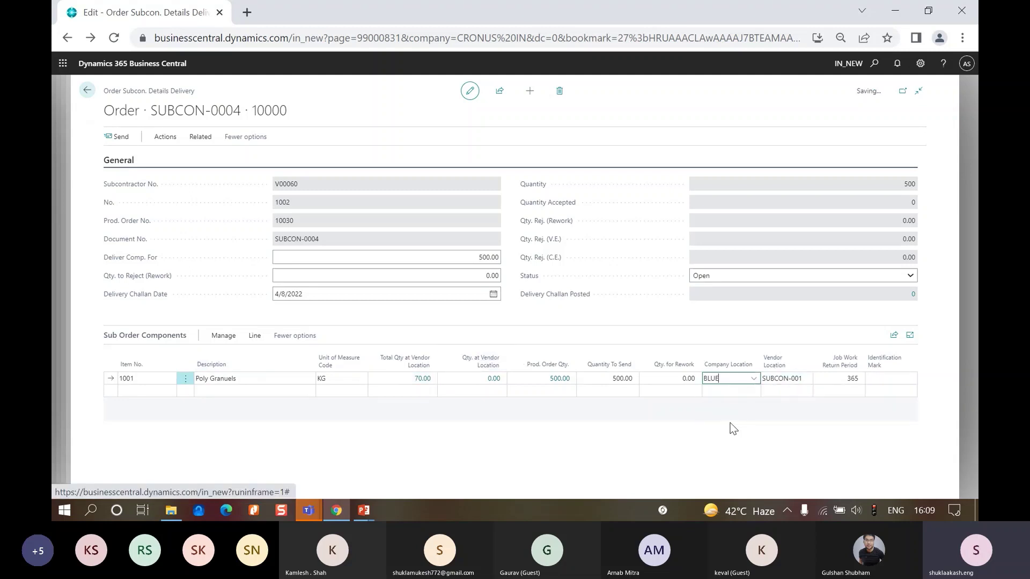
key("Tab")
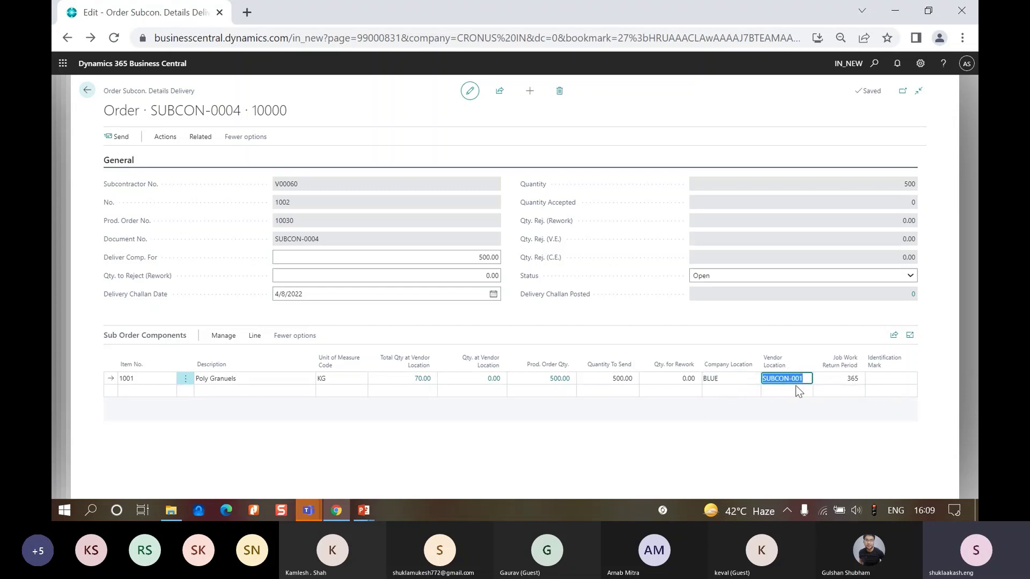
left_click(762, 407)
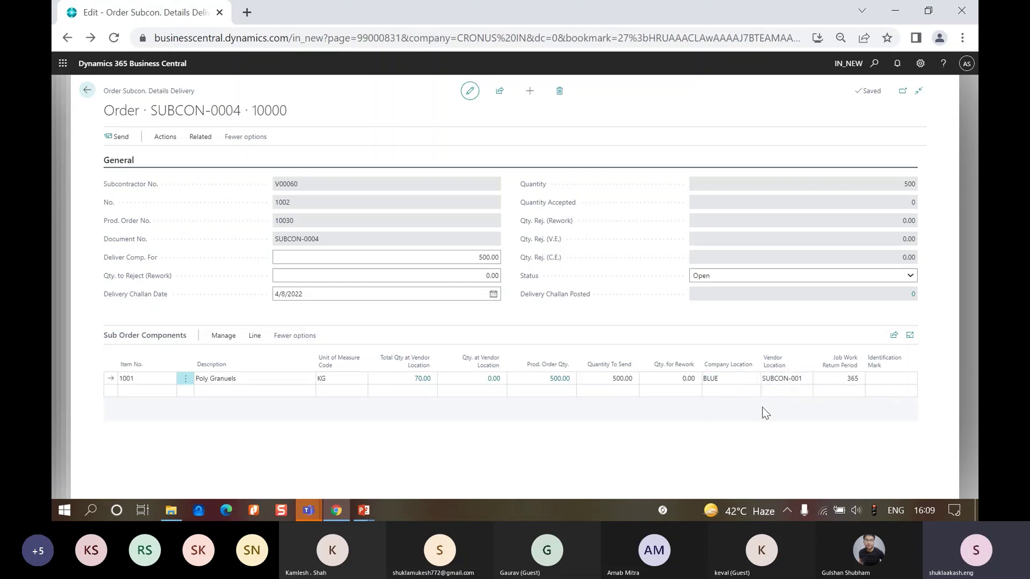
Send the components to the subcontractor and confirm posting of the order.
left_click(121, 138)
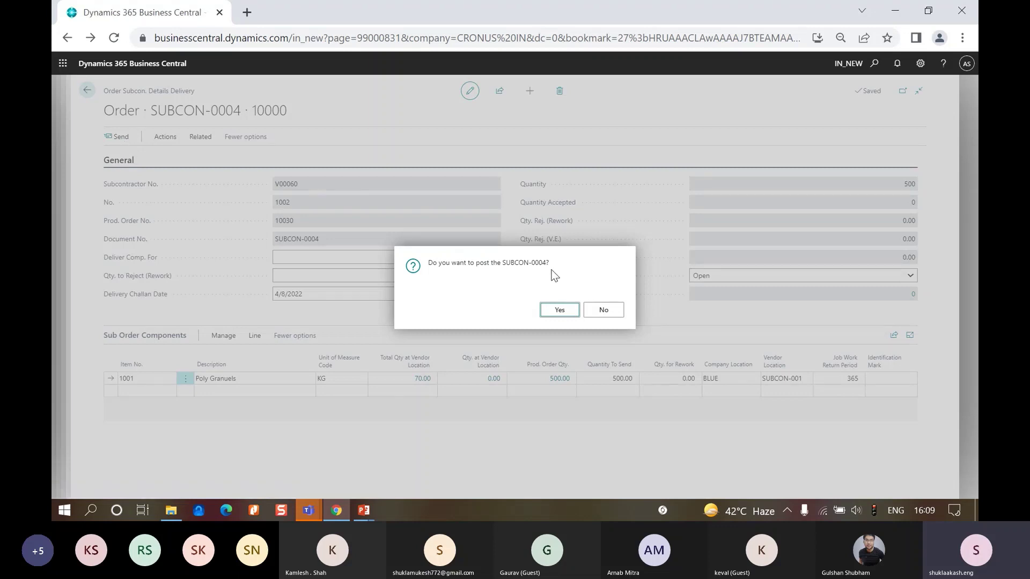
left_click(561, 312)
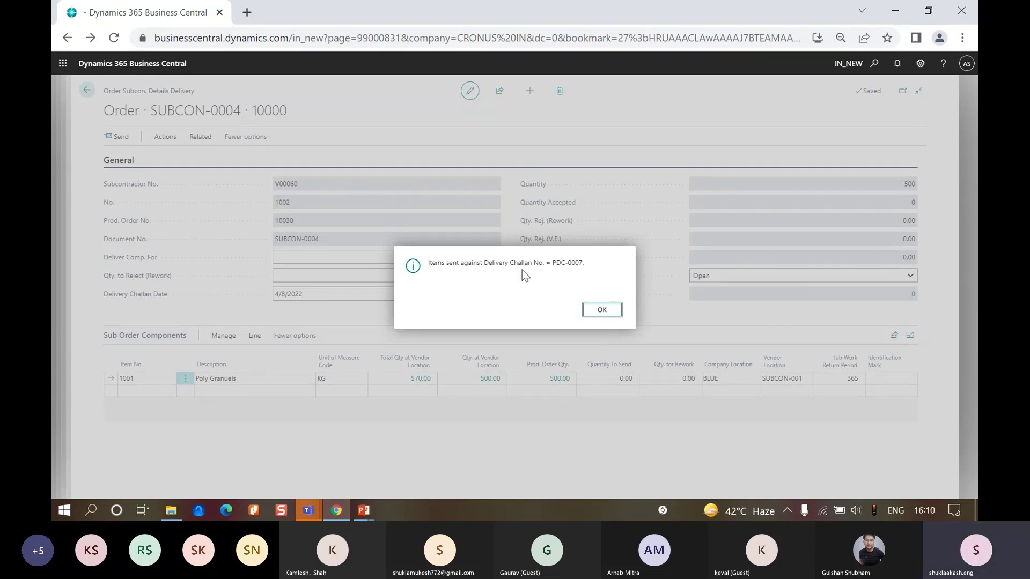
left_click(602, 311)
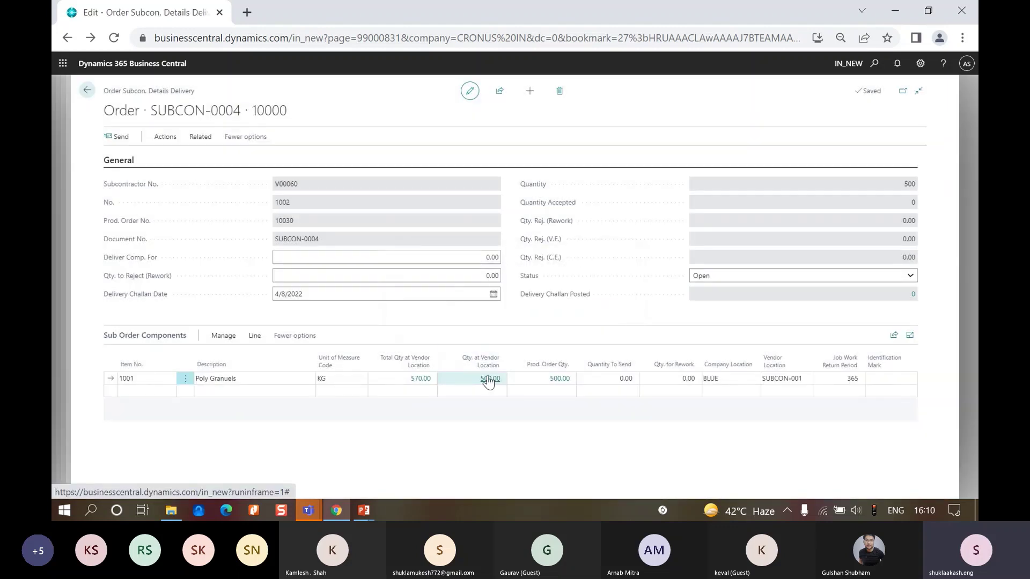
Check the component's Quantity To Send and view the item ledger entries behind its Qty. at Vendor Location.
left_click(625, 378)
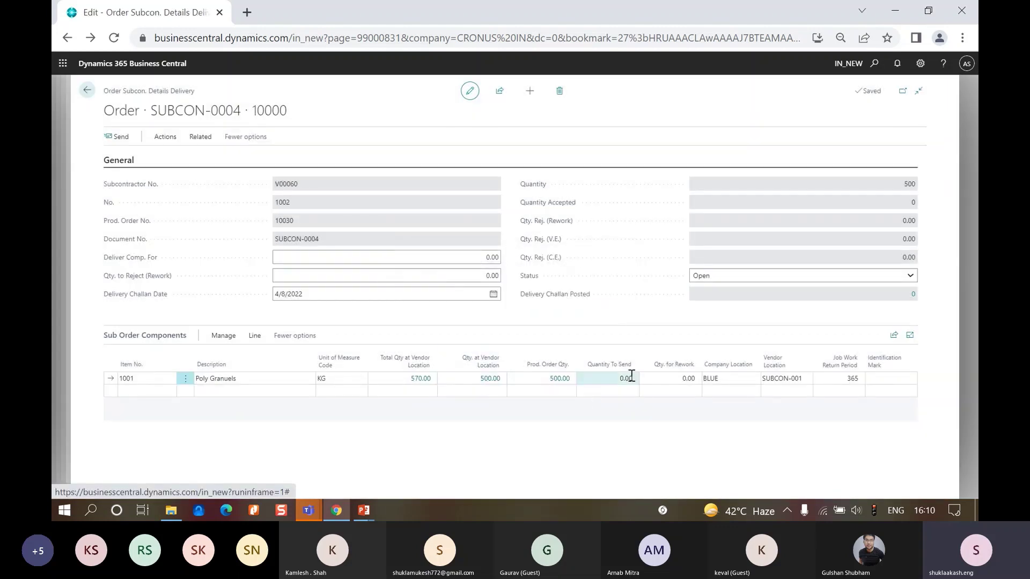
left_click(626, 378)
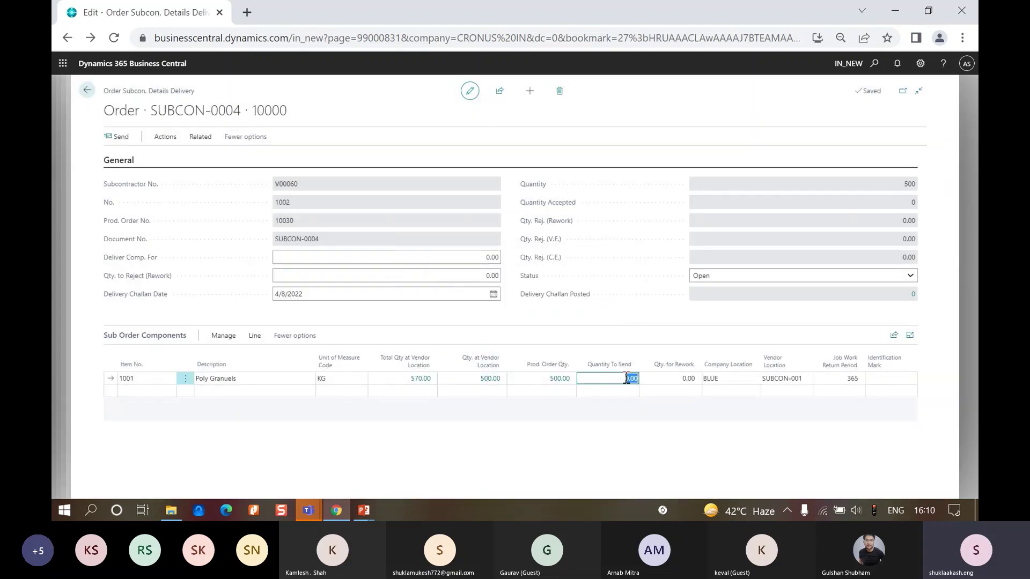
left_click(490, 379)
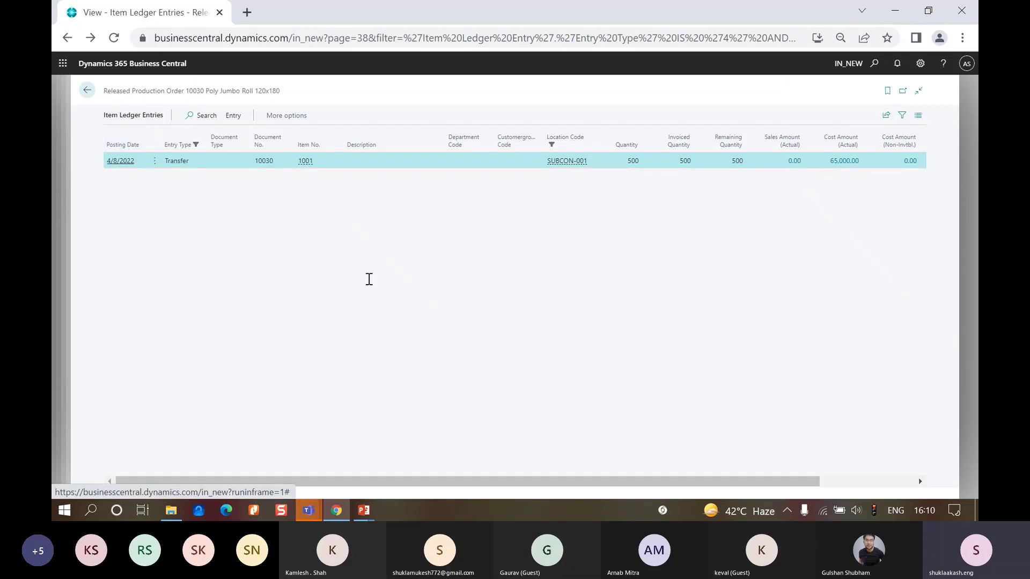
key("Escape")
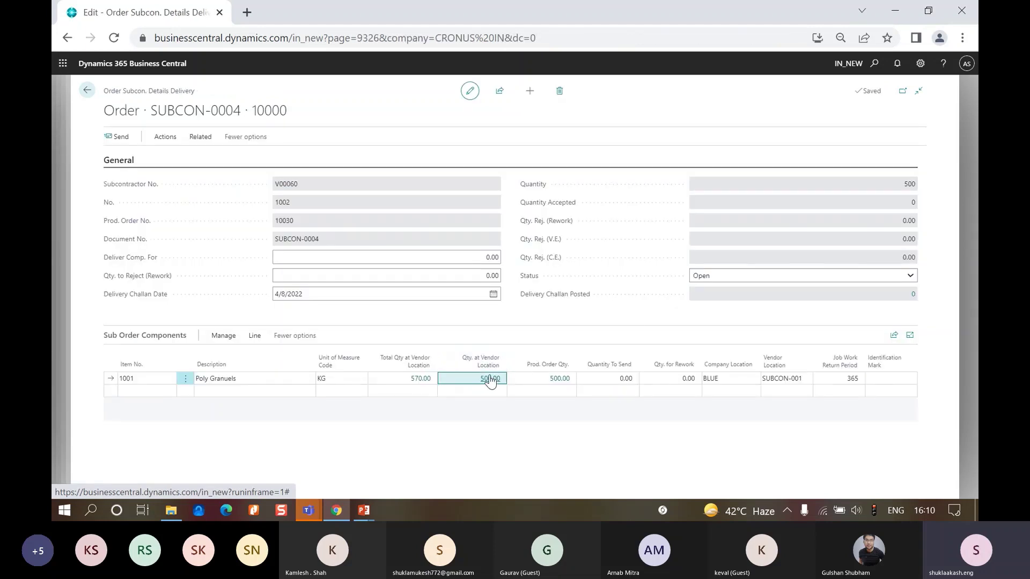
Open the card of the order's posted delivery challan and inspect its Commissioner's Permission No.
left_click(913, 296)
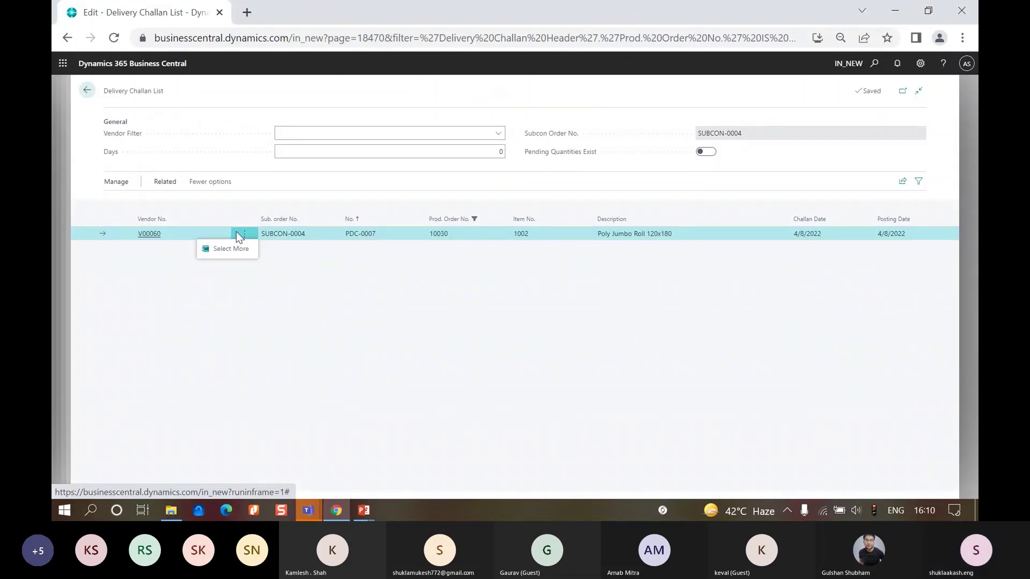
left_click(168, 182)
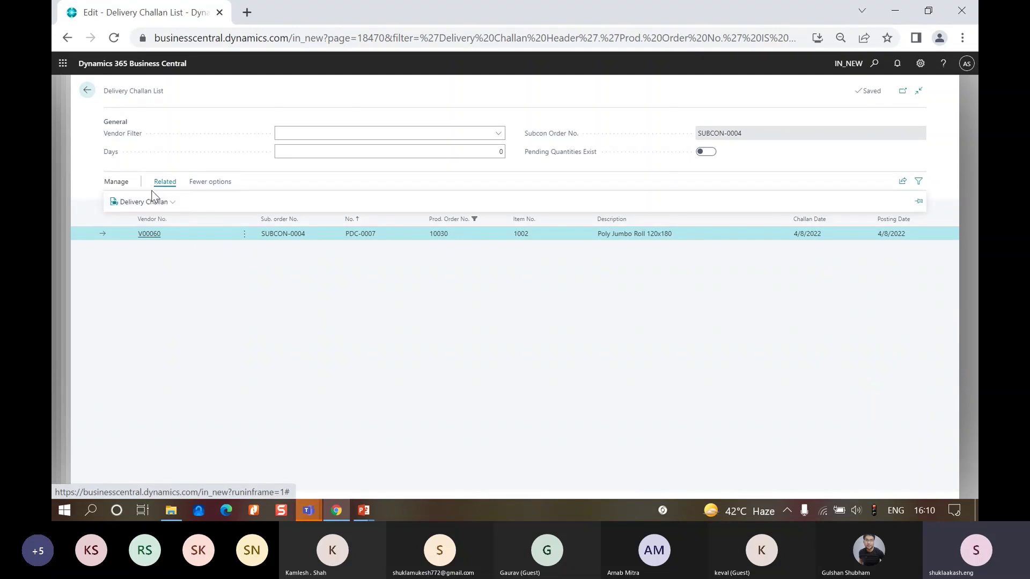
left_click(153, 200)
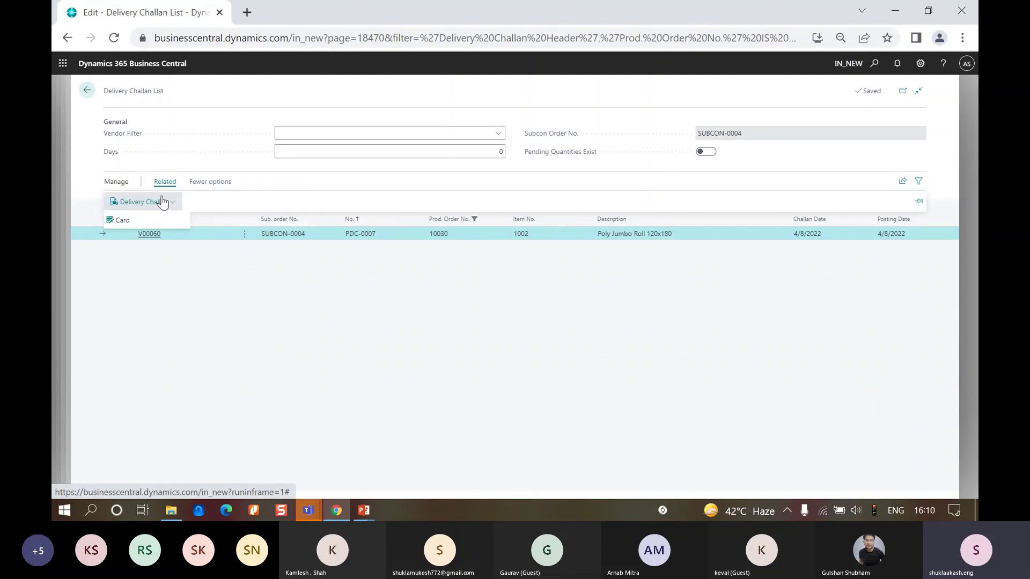
left_click(159, 219)
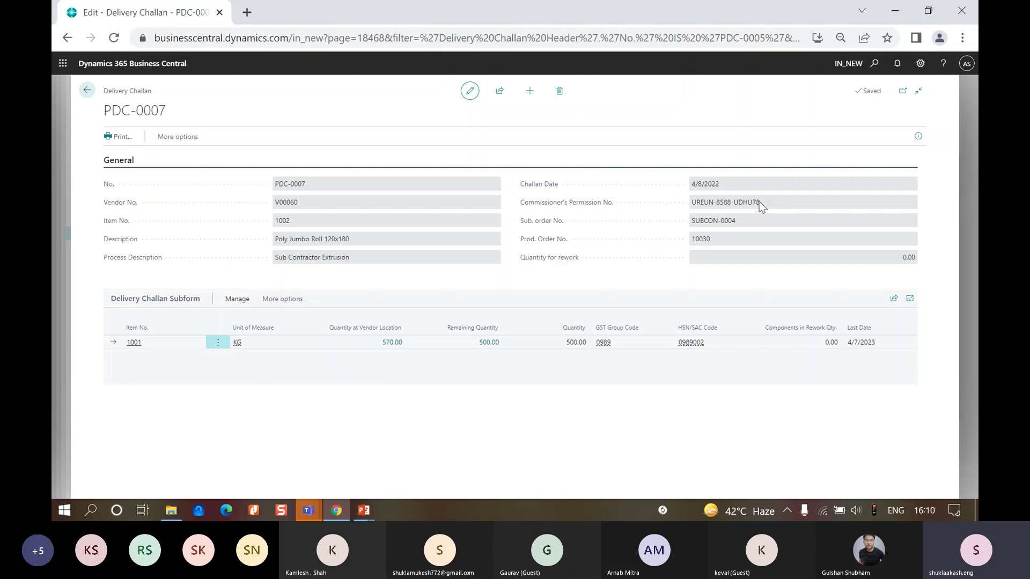
left_click_drag(694, 207, 691, 208)
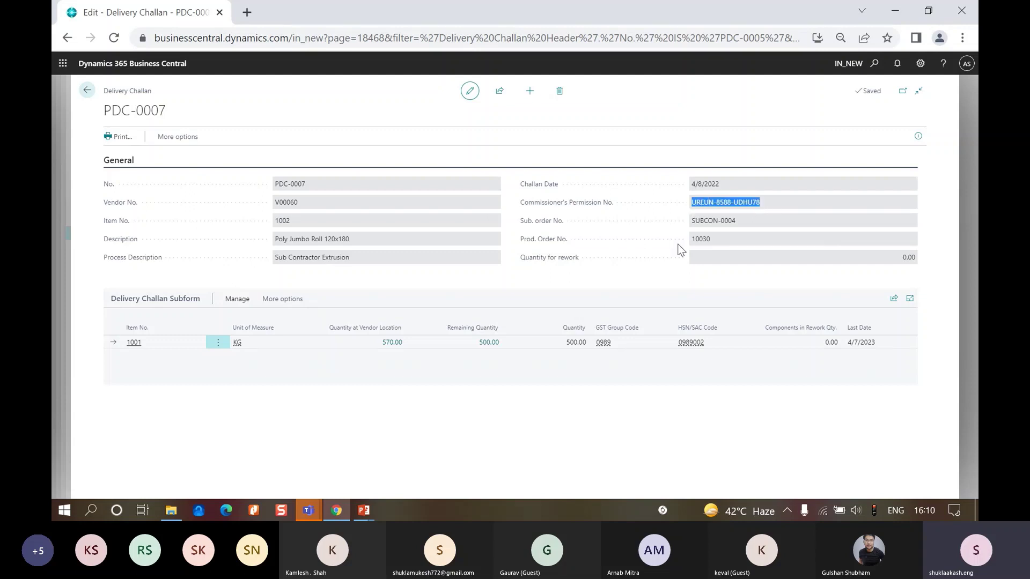
left_click(642, 290)
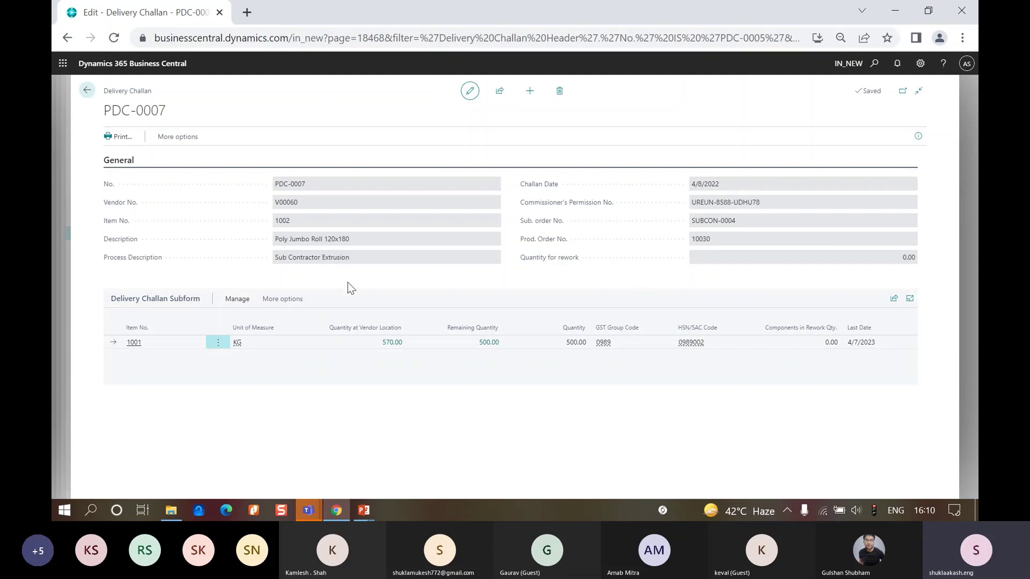
Preview the delivery challan report and examine the vendor GST registration number, Commissioner's Permission No. and component details.
left_click(133, 140)
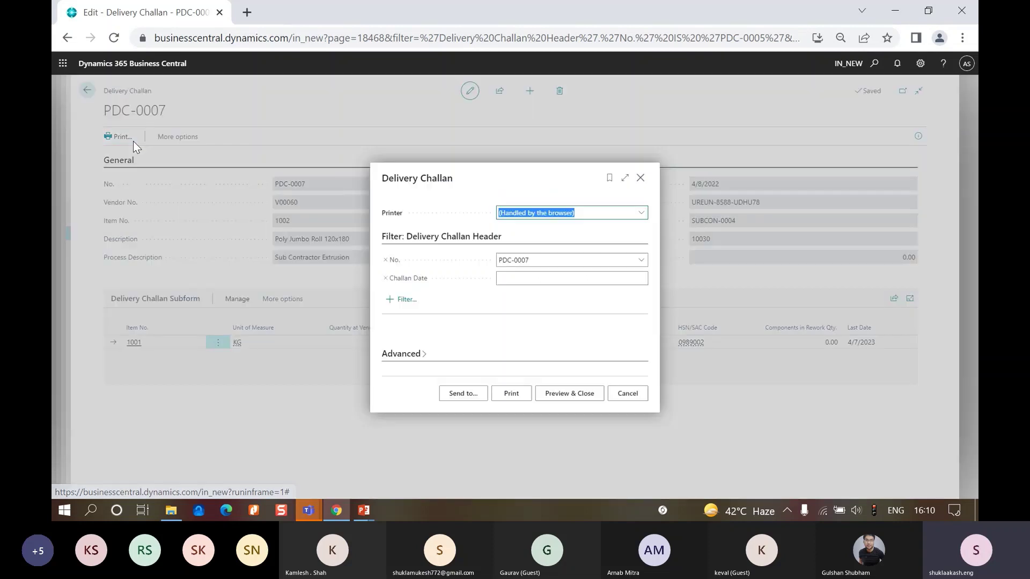
left_click(552, 396)
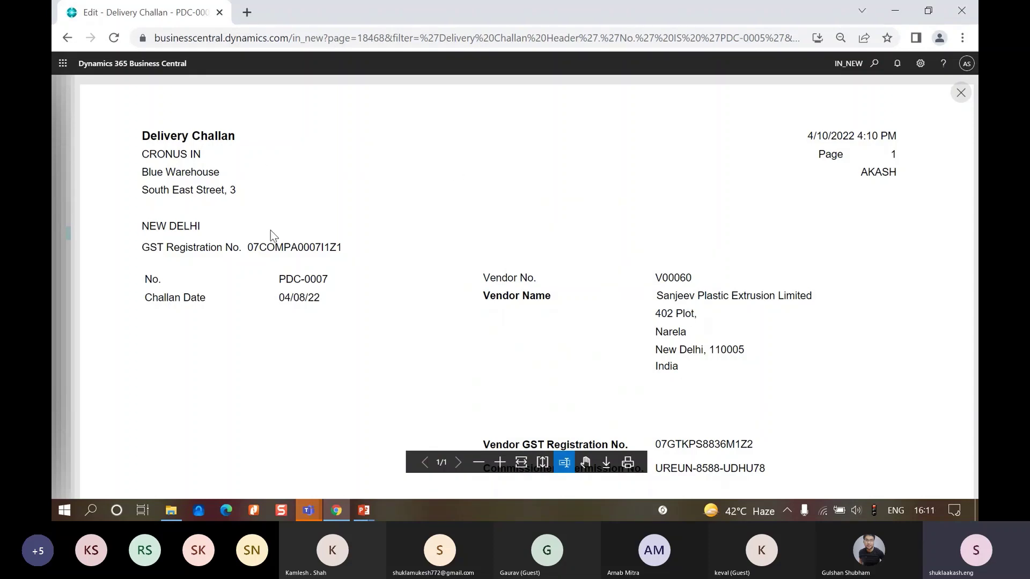
scroll(238, 225, "down", 1)
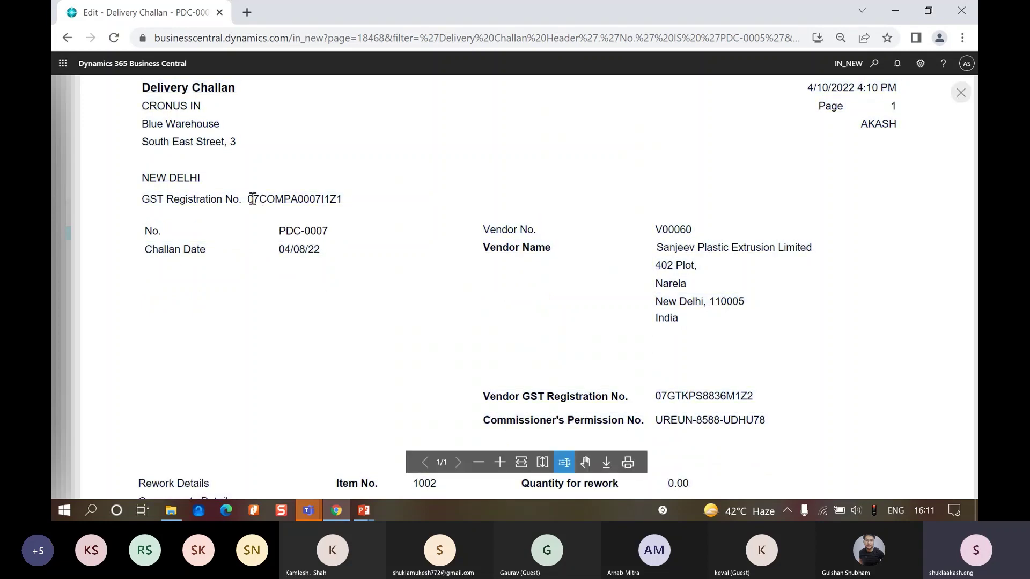
scroll(666, 299, "down", 1)
scroll(665, 299, "down", 1)
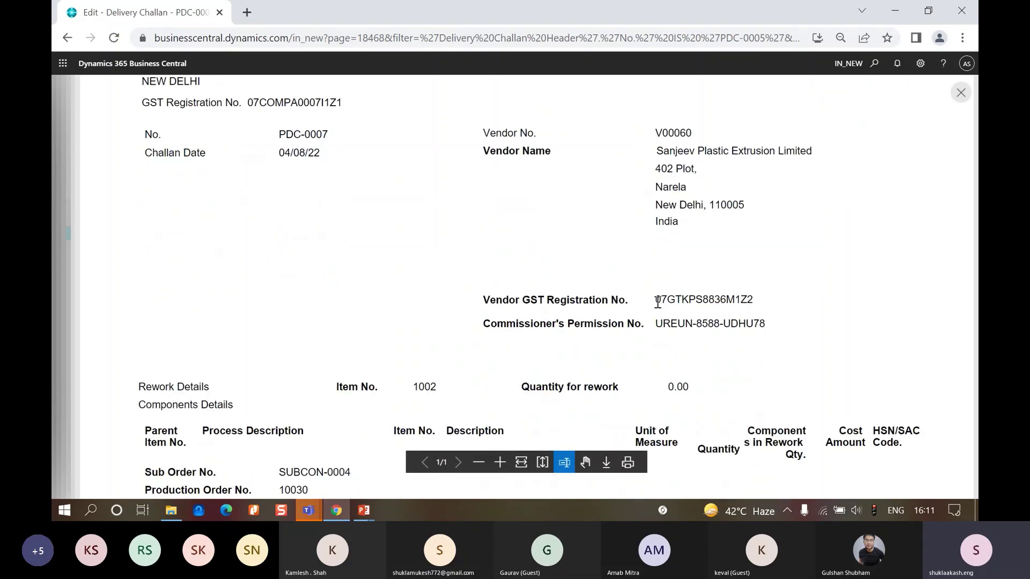
left_click_drag(661, 299, 764, 310)
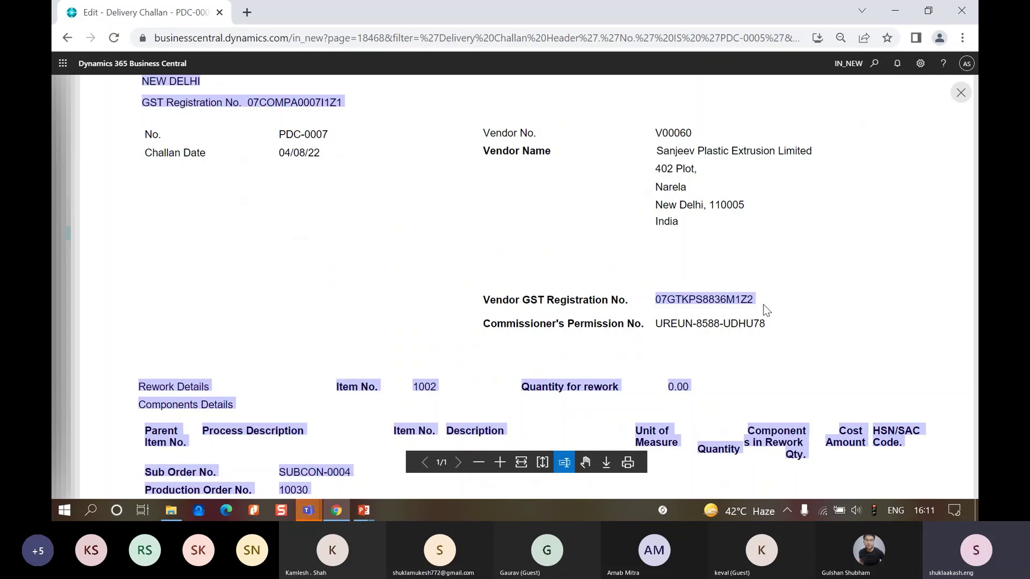
scroll(764, 310, "down", 1)
left_click_drag(659, 277, 763, 278)
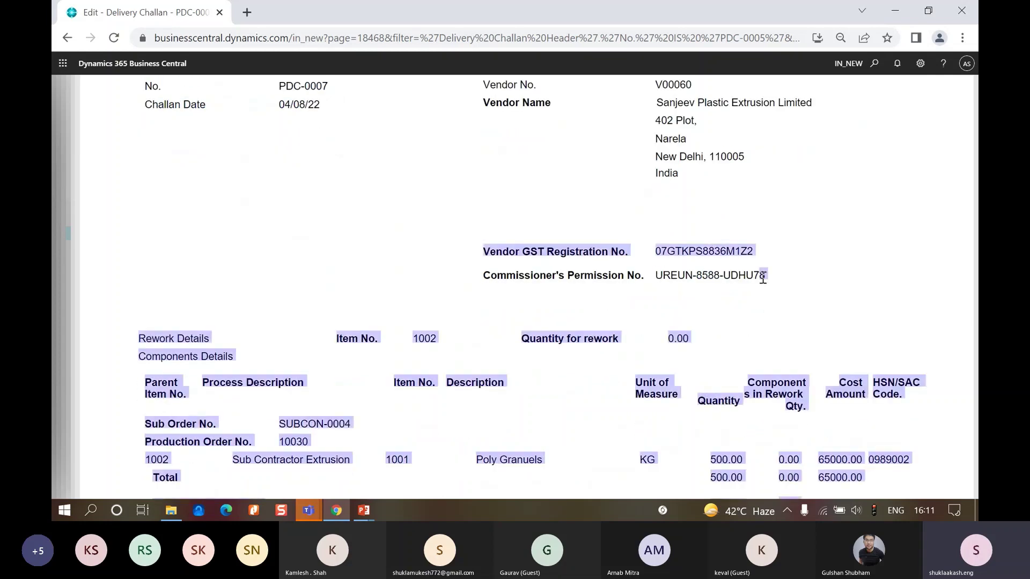
left_click(646, 301)
scroll(674, 269, "down", 2)
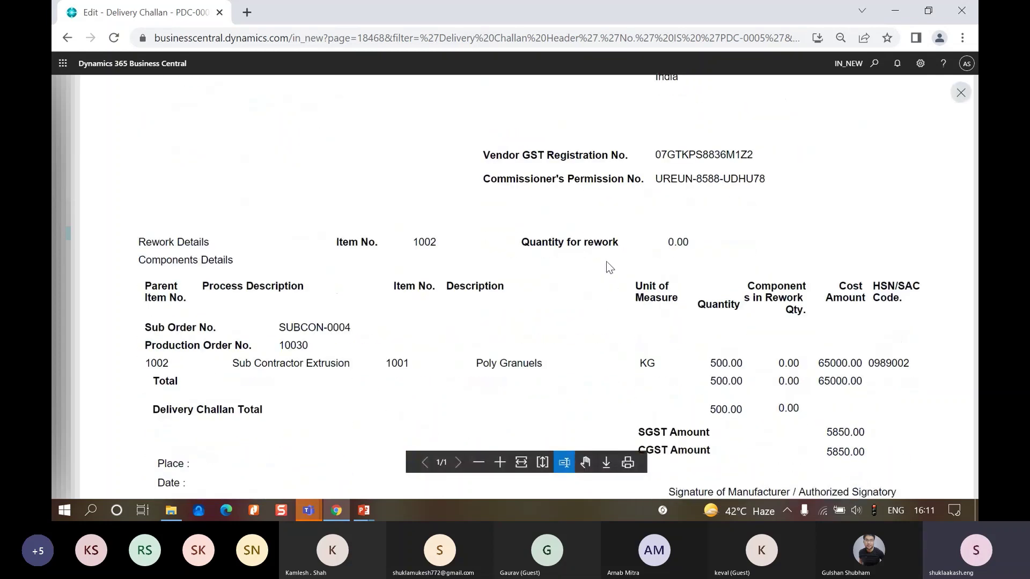
Examine the SGST and CGST amounts on the delivery challan report, close it, and review the challan's tax information.
scroll(606, 262, "down", 2)
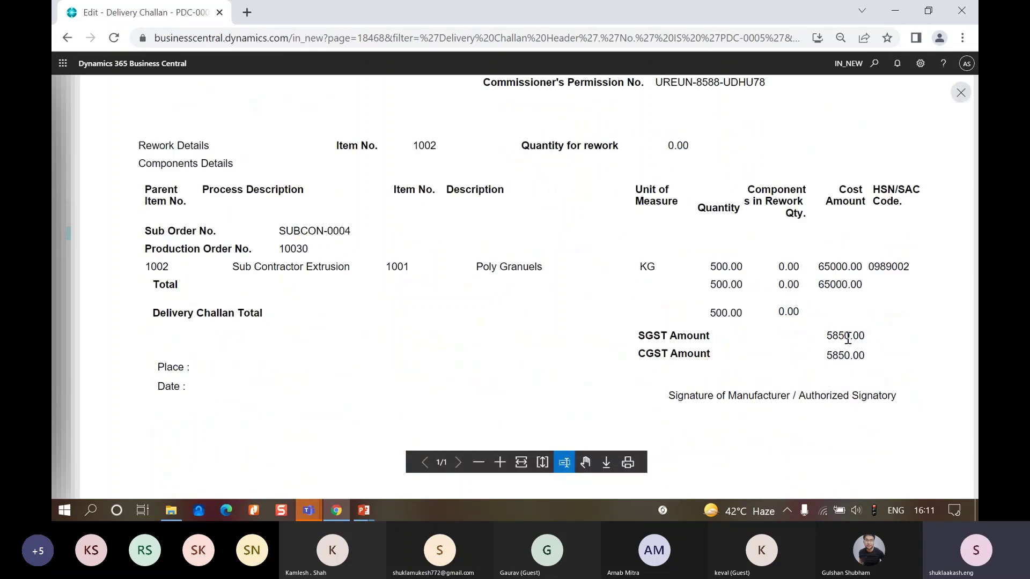
scroll(848, 338, "down", 1)
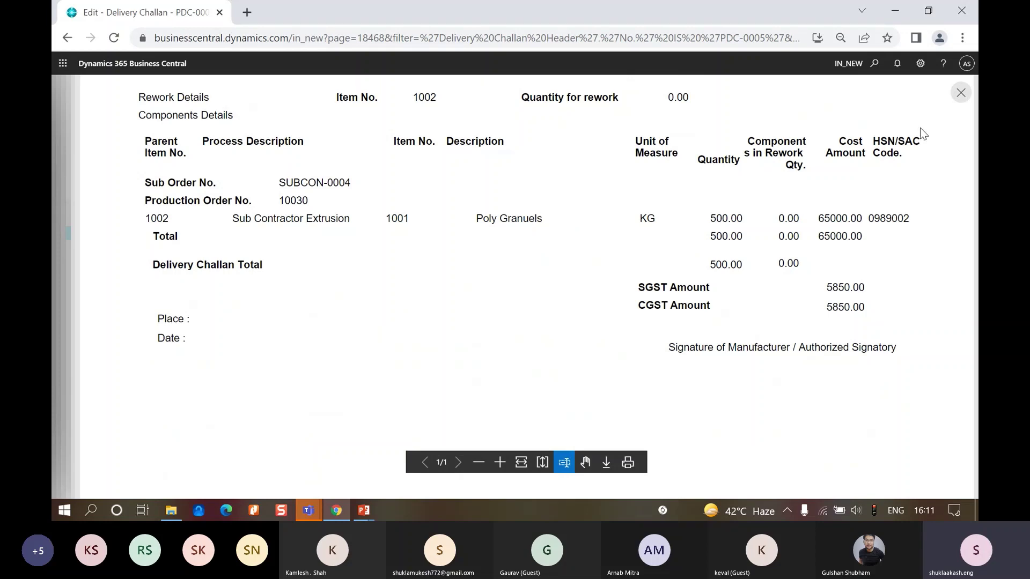
left_click(961, 93)
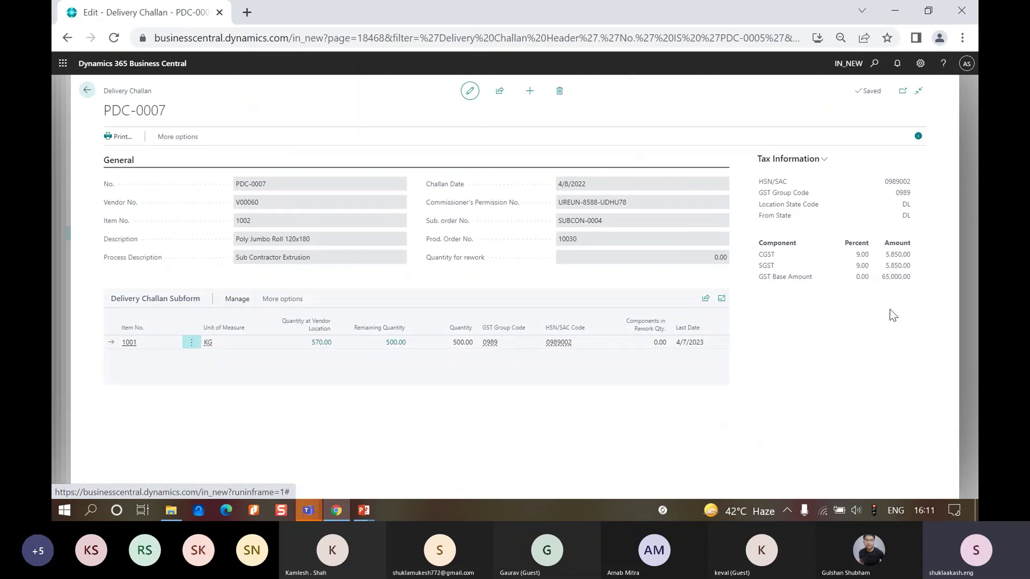
left_click(918, 137)
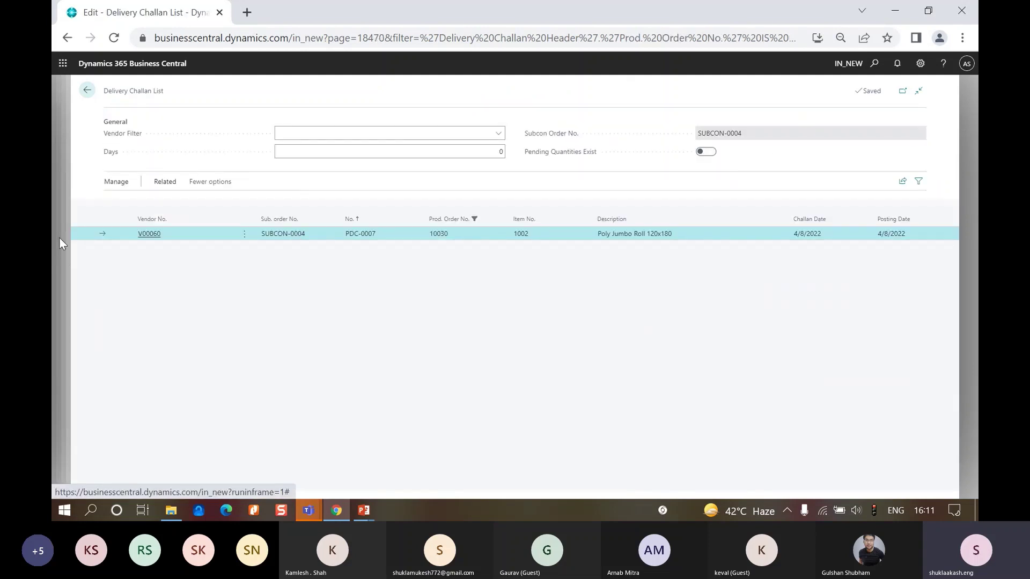
Close the delivery challan list and the component delivery details to return to the subcontracting order.
key("Escape")
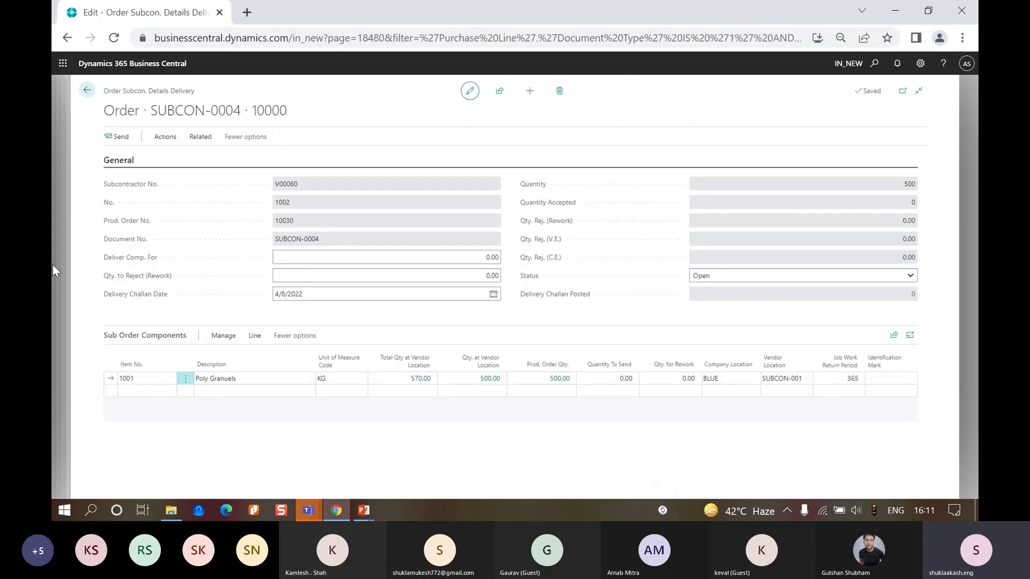
key("Escape")
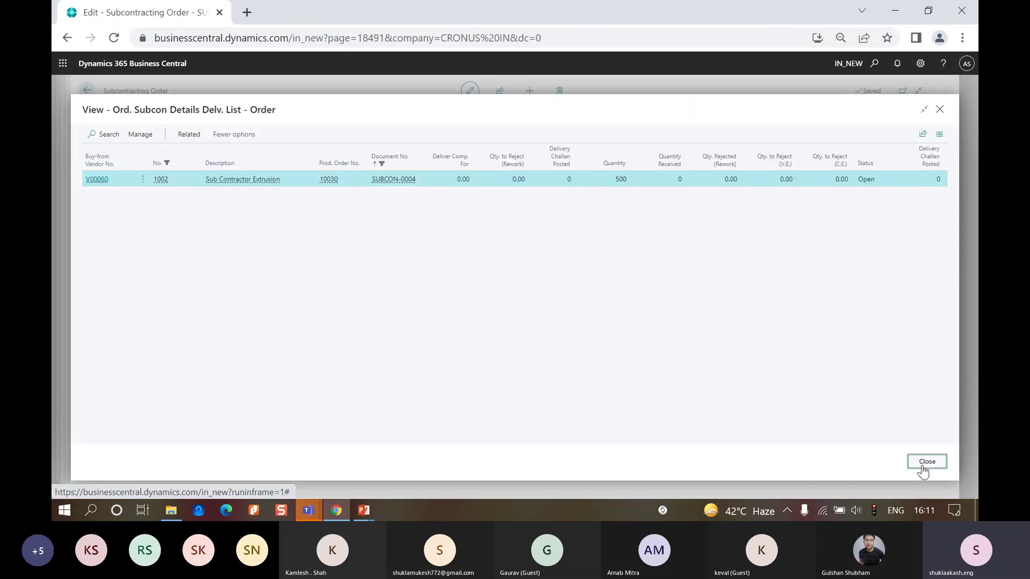
left_click(927, 462)
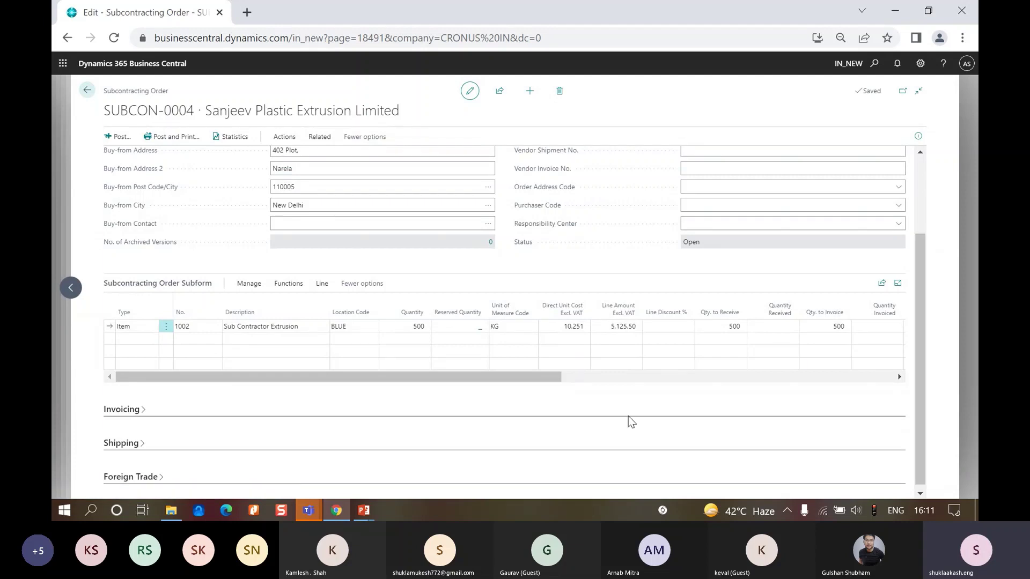
Review the subcontracting delivery details list for the Sub Contractor Extrusion order line, then close it.
left_click(322, 285)
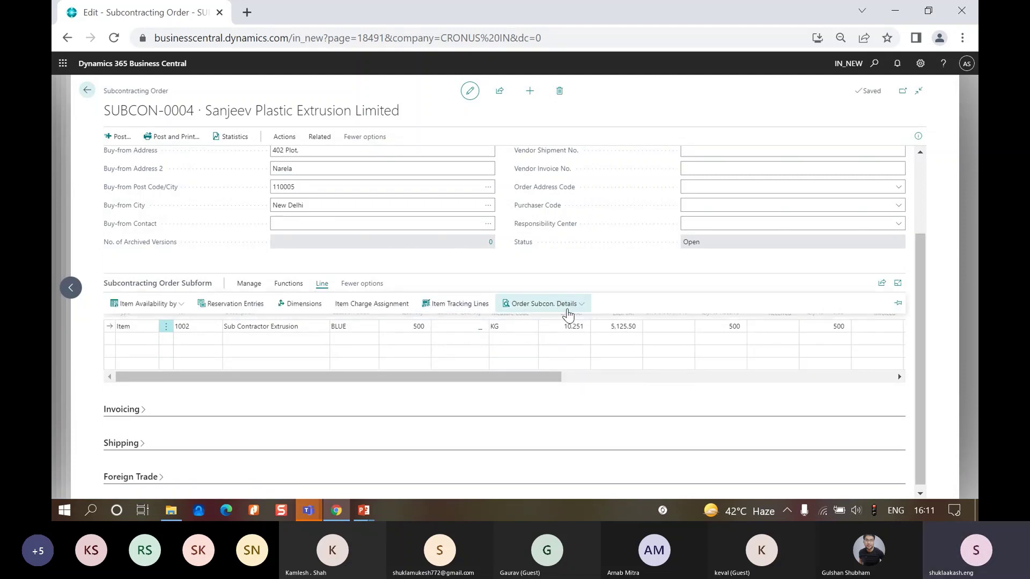
left_click(568, 313)
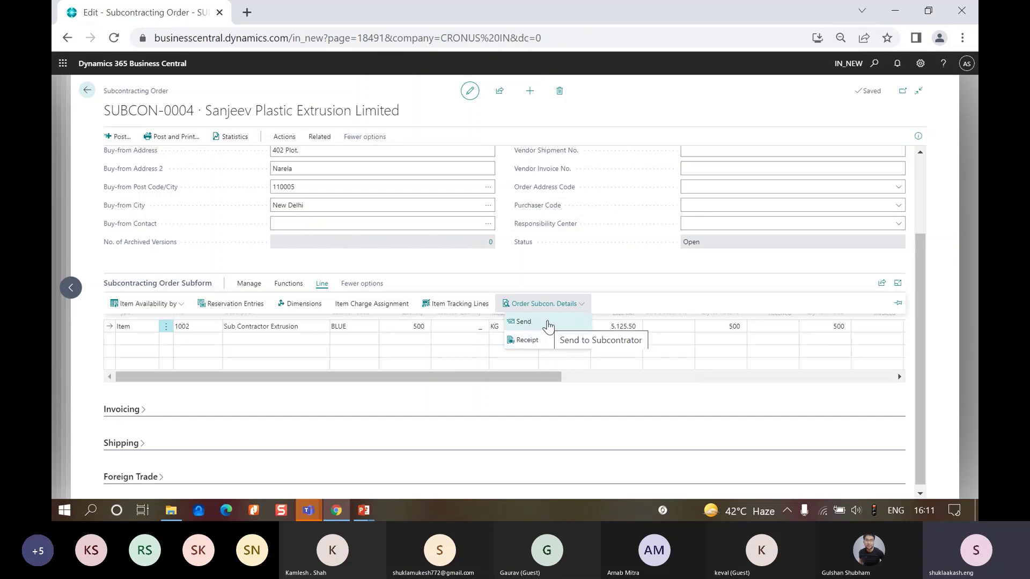
left_click(547, 323)
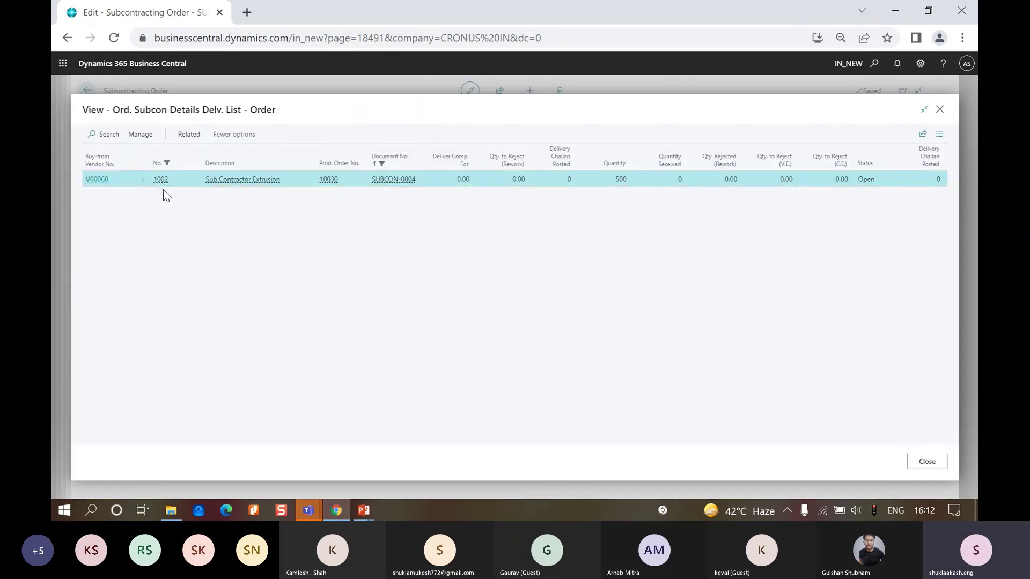
left_click(143, 179)
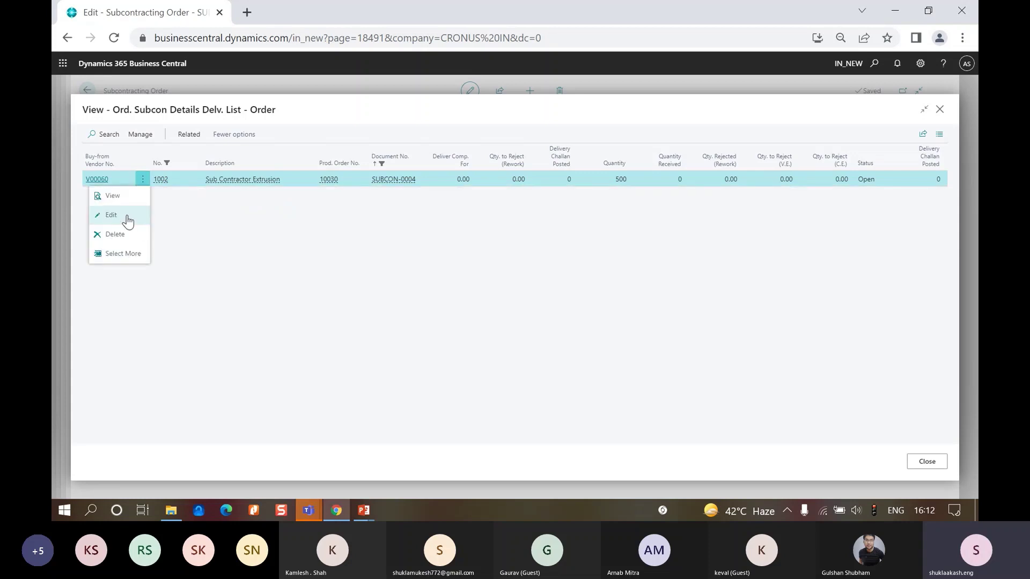
left_click(569, 242)
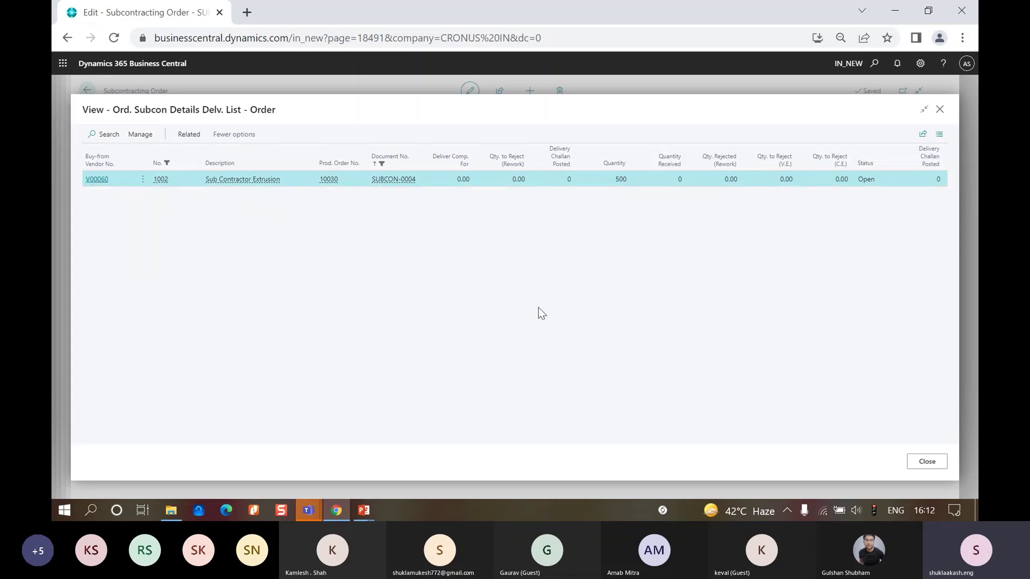
left_click(920, 470)
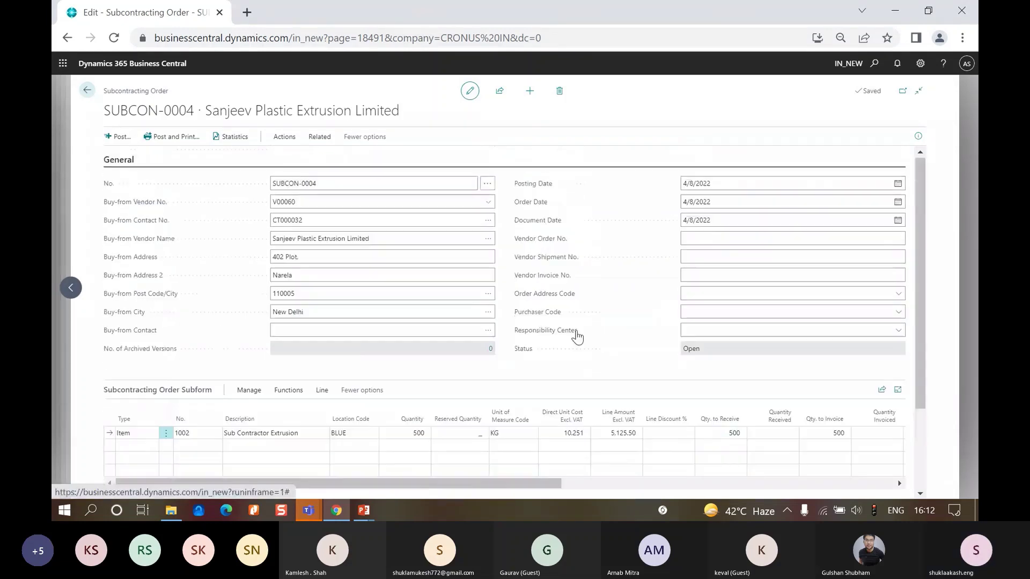
left_click(878, 378)
left_click(437, 378)
left_click(662, 322)
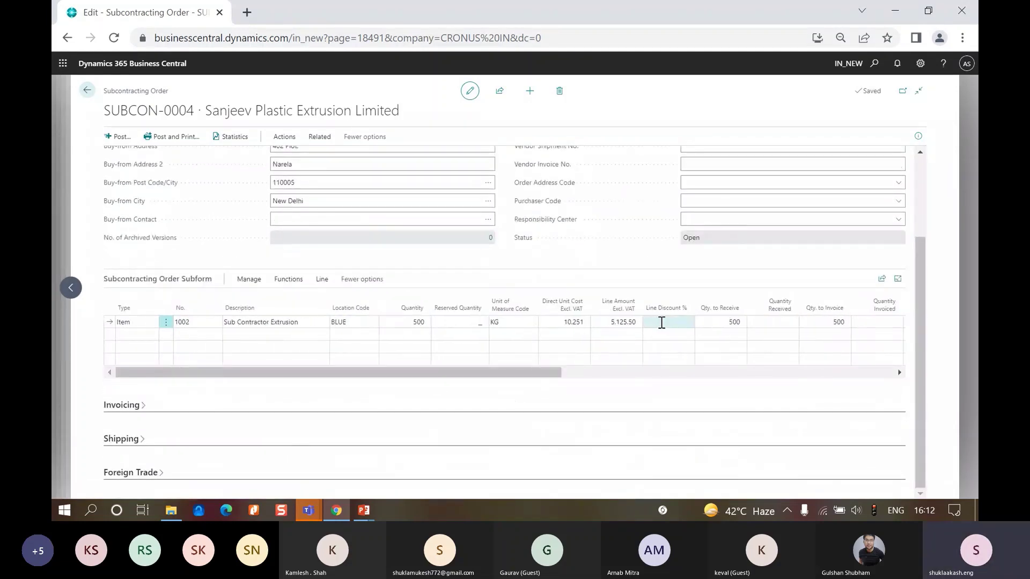
scroll(553, 387, "up", 1)
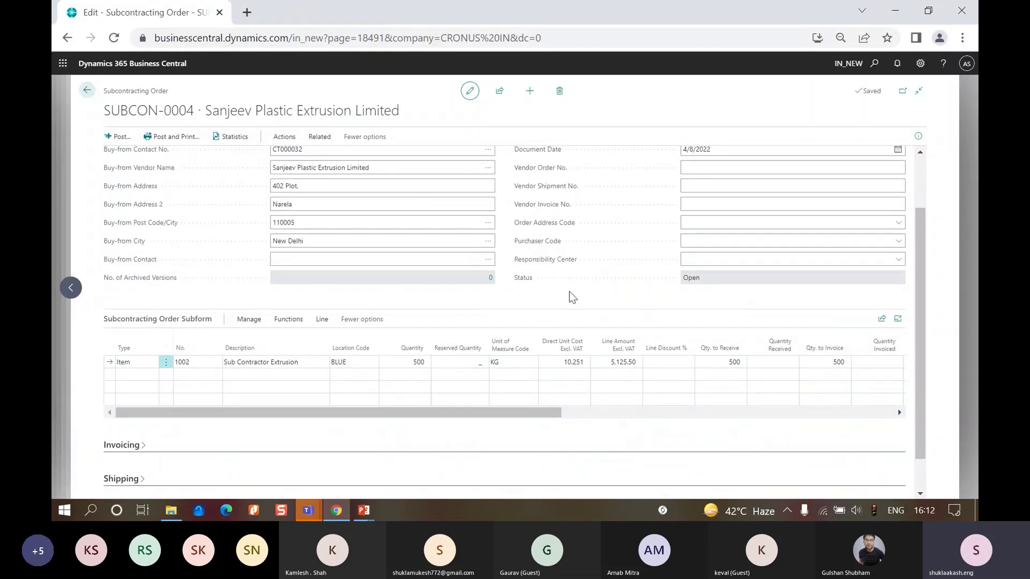
scroll(568, 291, "up", 2)
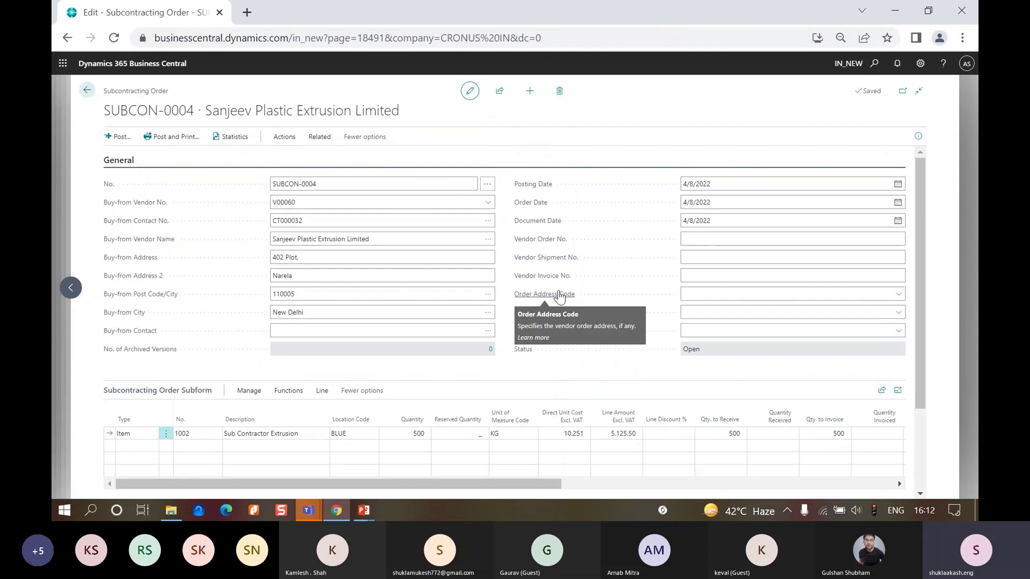
Look up the routing and inspect the 500 KG released production order for Poly Jumbo Roll 120x180, then return to the subcontracting order.
left_click(879, 70)
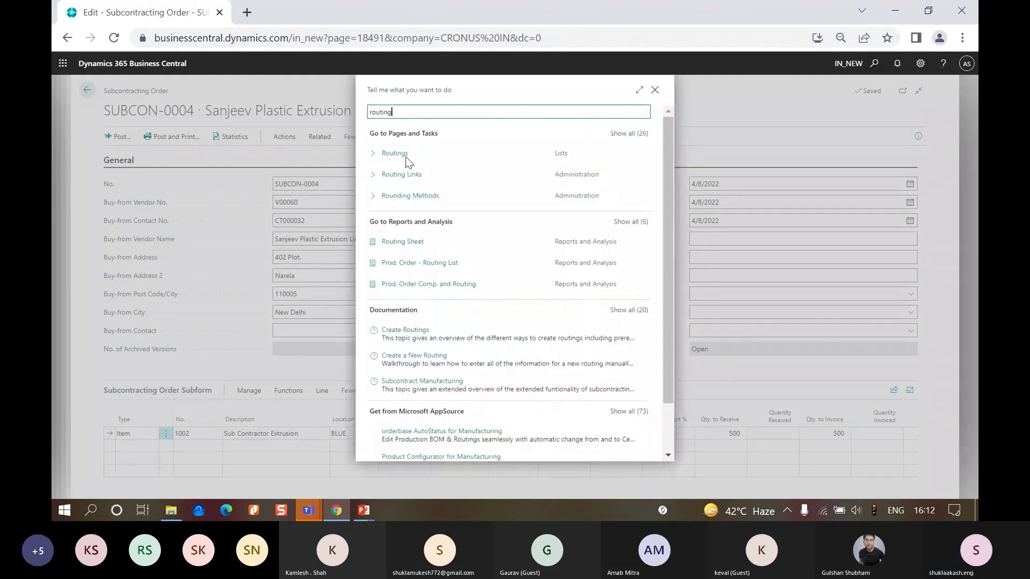
left_click(394, 153)
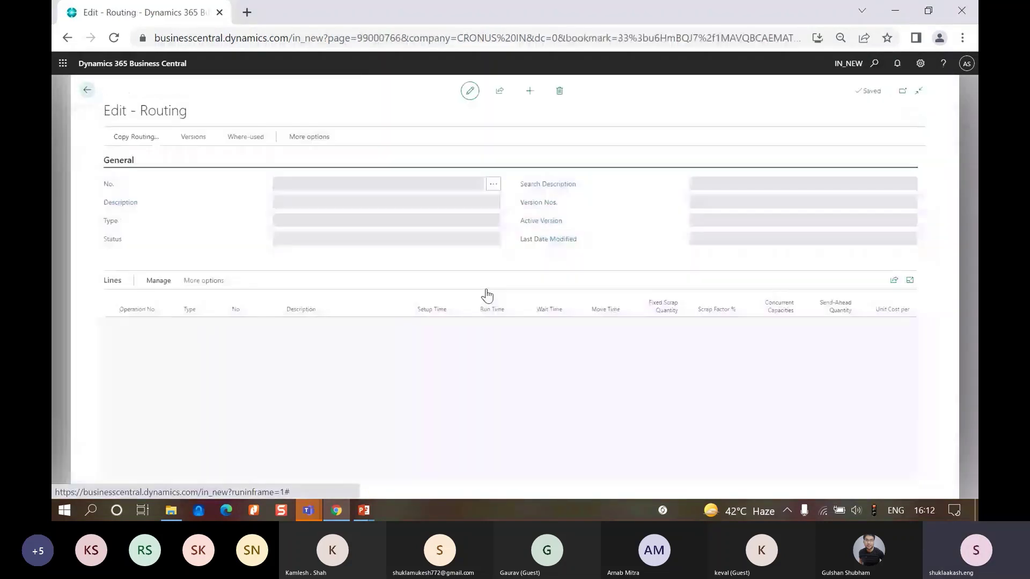
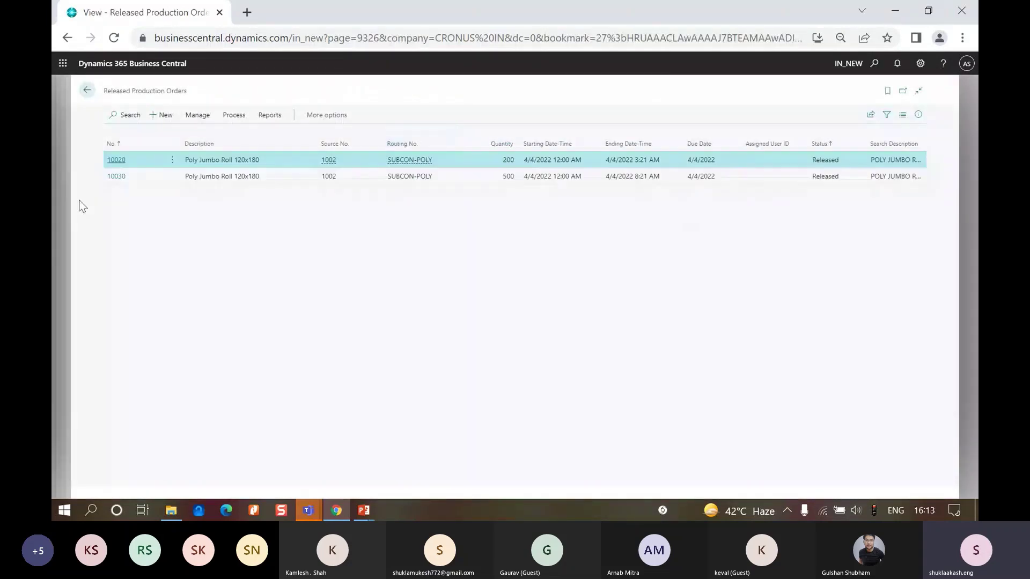
left_click(114, 178)
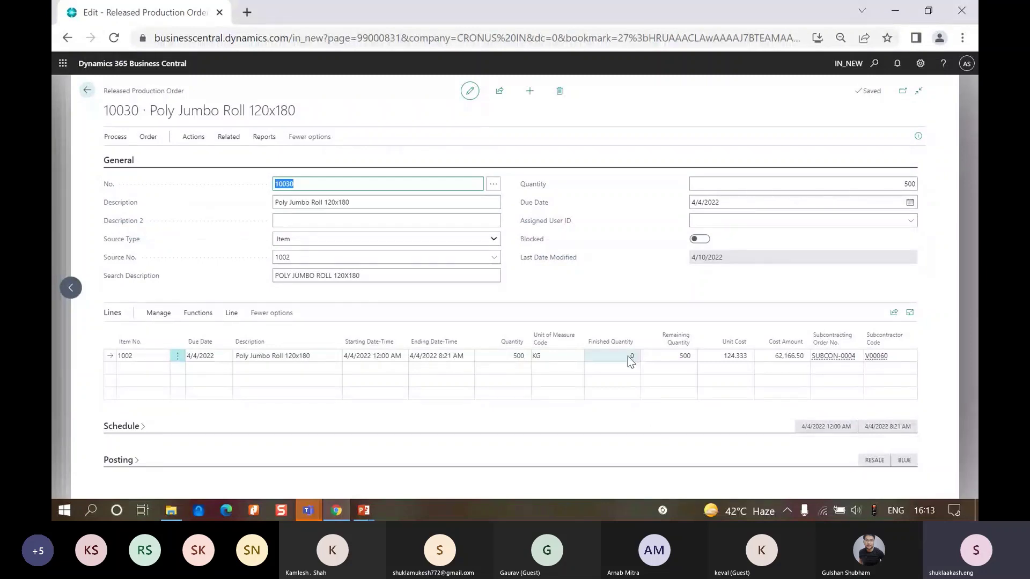
left_click(60, 244)
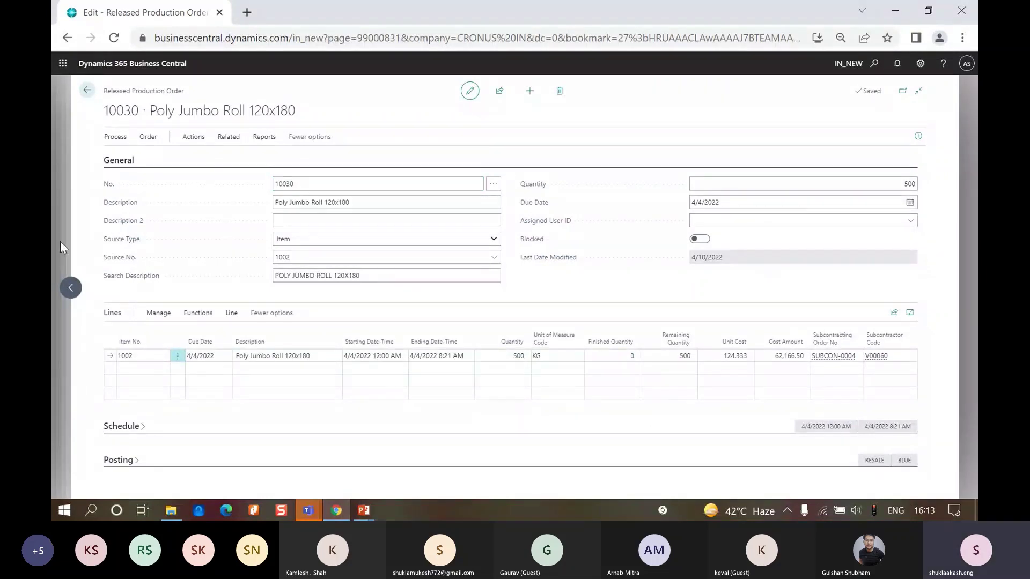
left_click(60, 242)
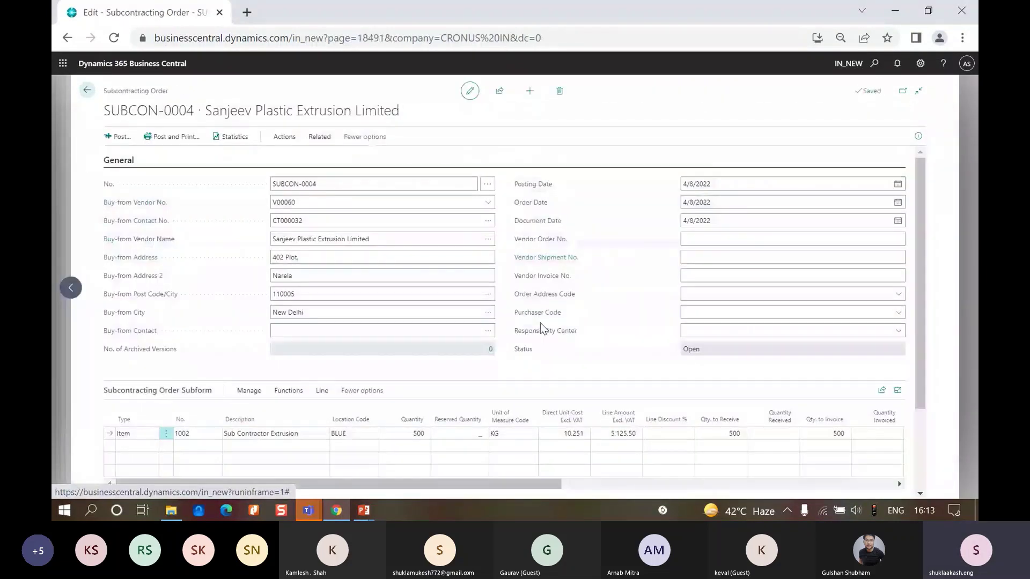
Open the subcontracting receipt details of the Sub Contractor Extrusion line for editing.
scroll(540, 323, "down", 1)
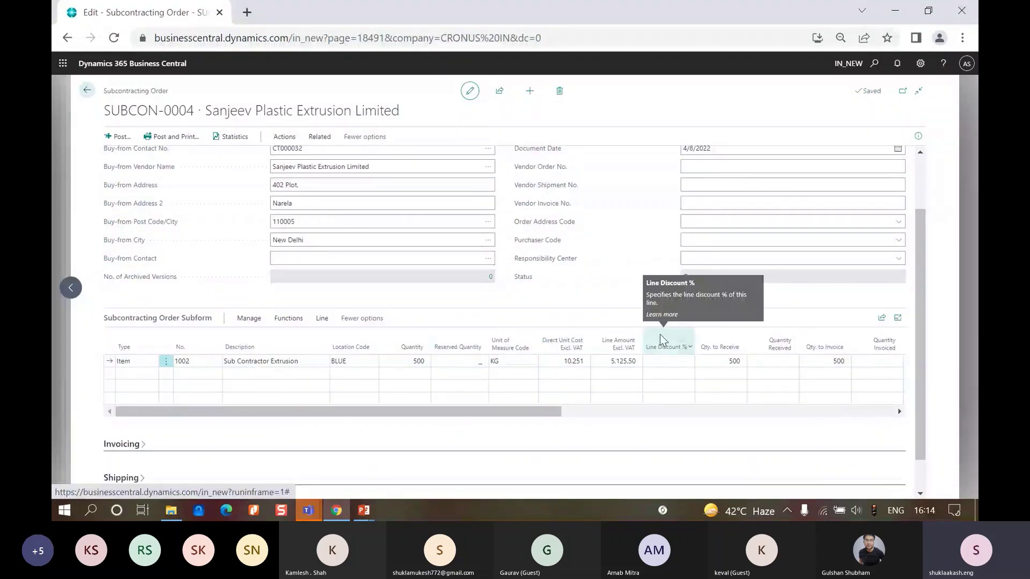
scroll(563, 327, "up", 1)
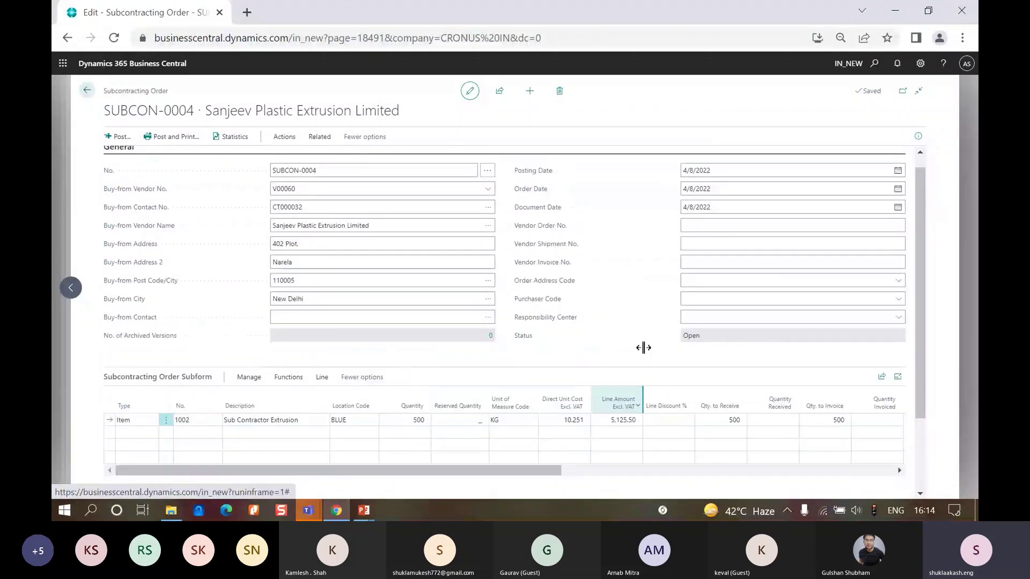
left_click(322, 400)
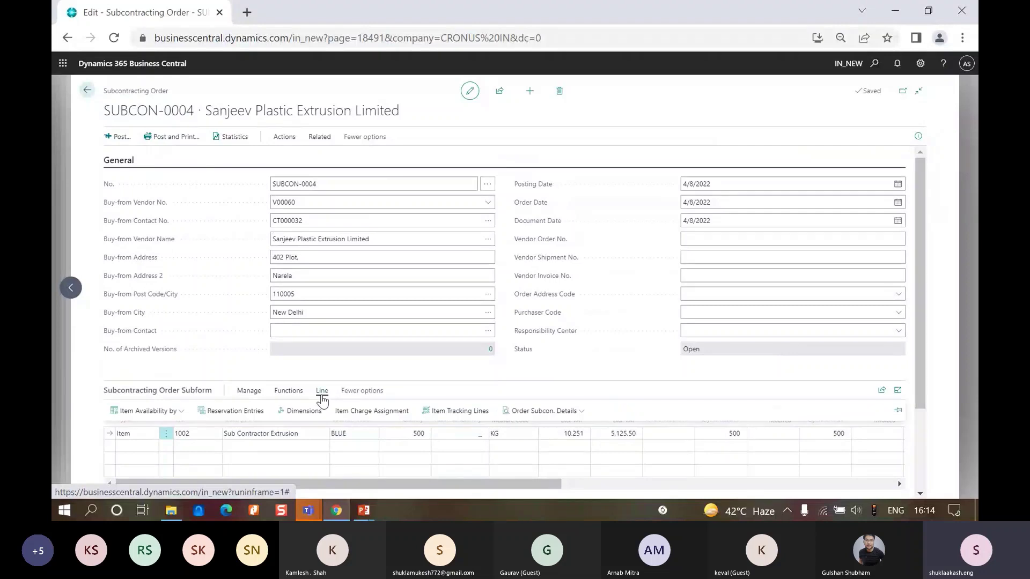
left_click(553, 416)
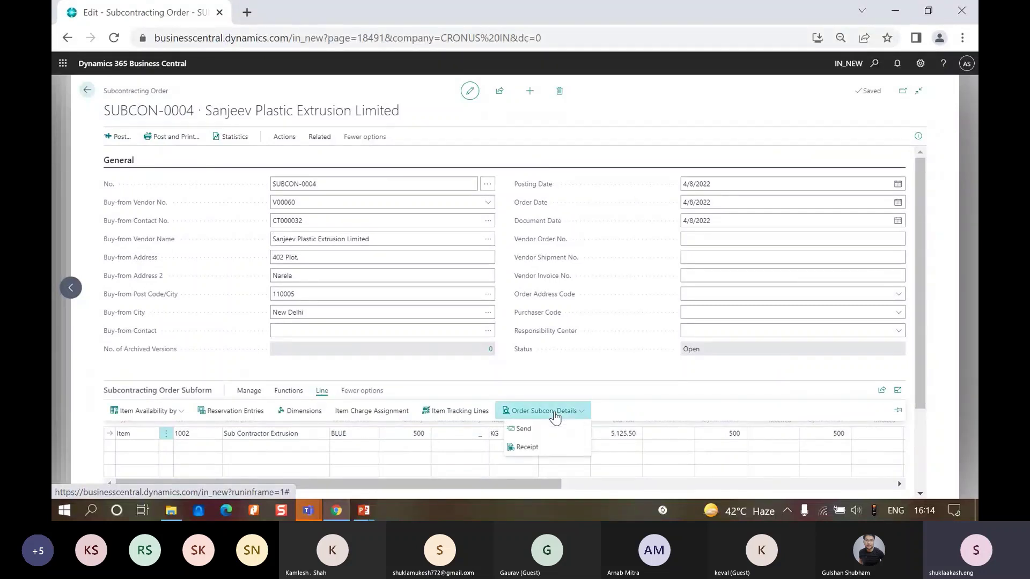
left_click(540, 451)
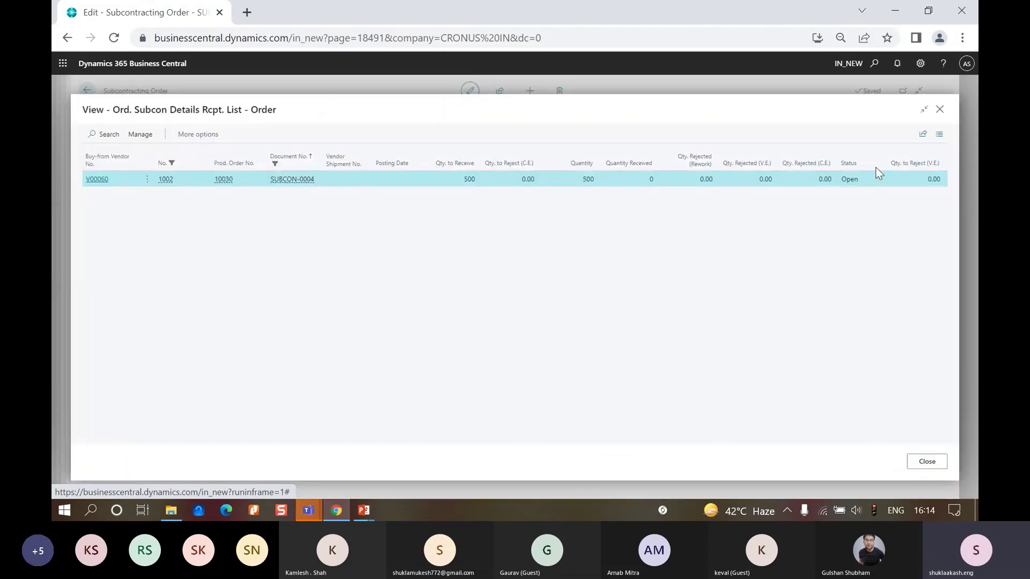
left_click(145, 135)
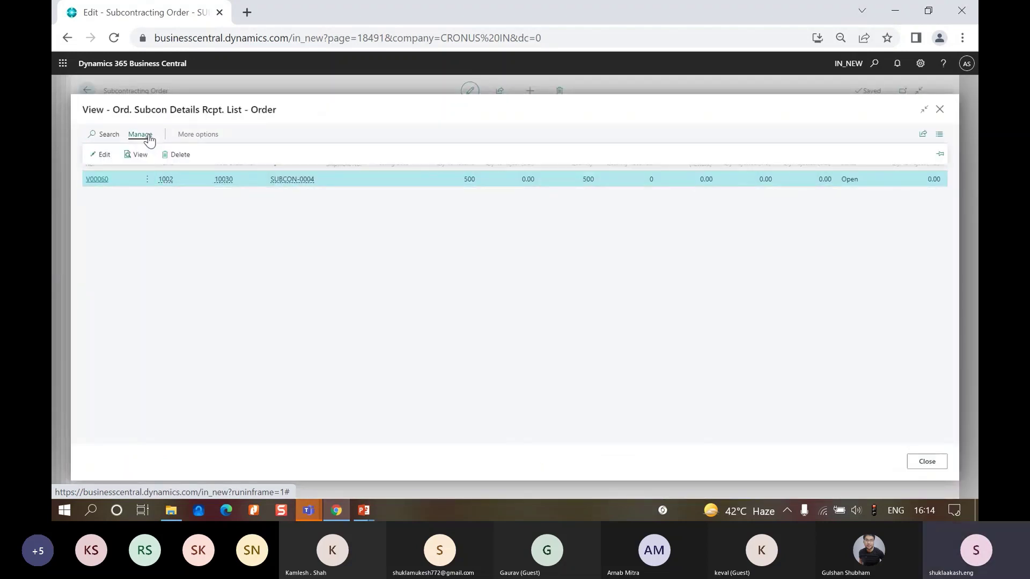
left_click(103, 156)
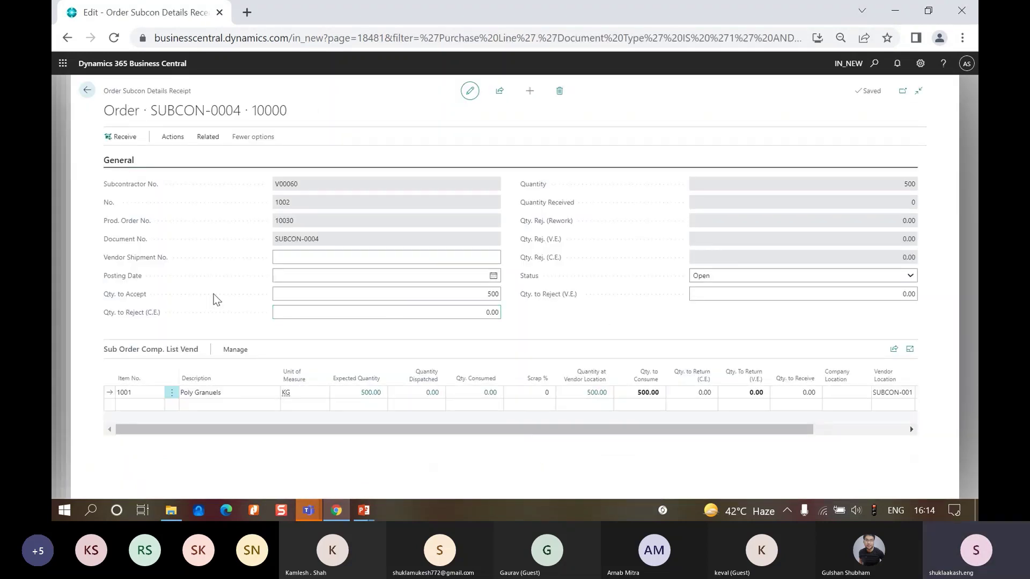
Set the receipt's Vendor Shipment No. to TEST-001 and its Posting Date to 4/9/2022.
left_click(396, 261)
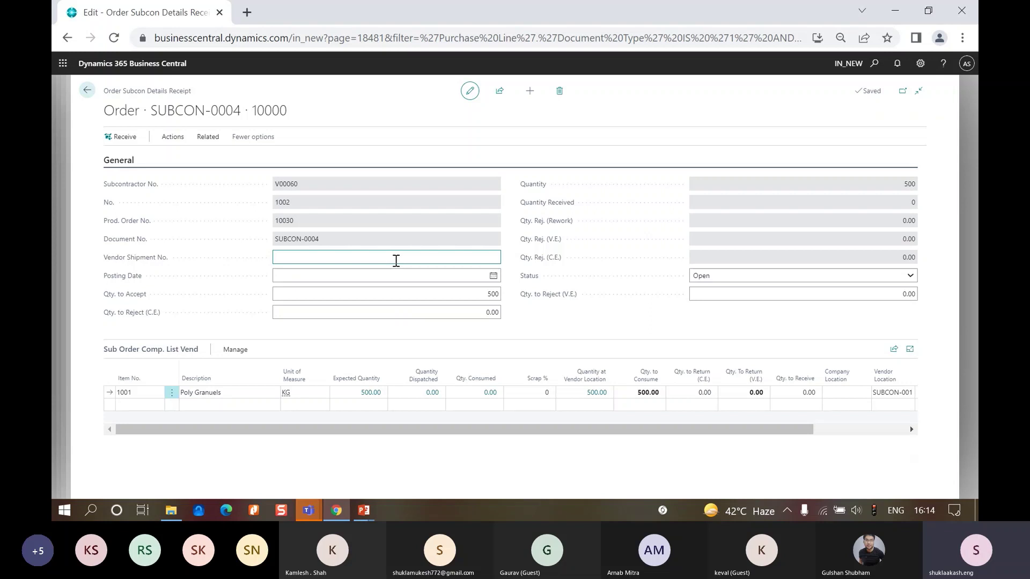
type("test-001")
key("Tab")
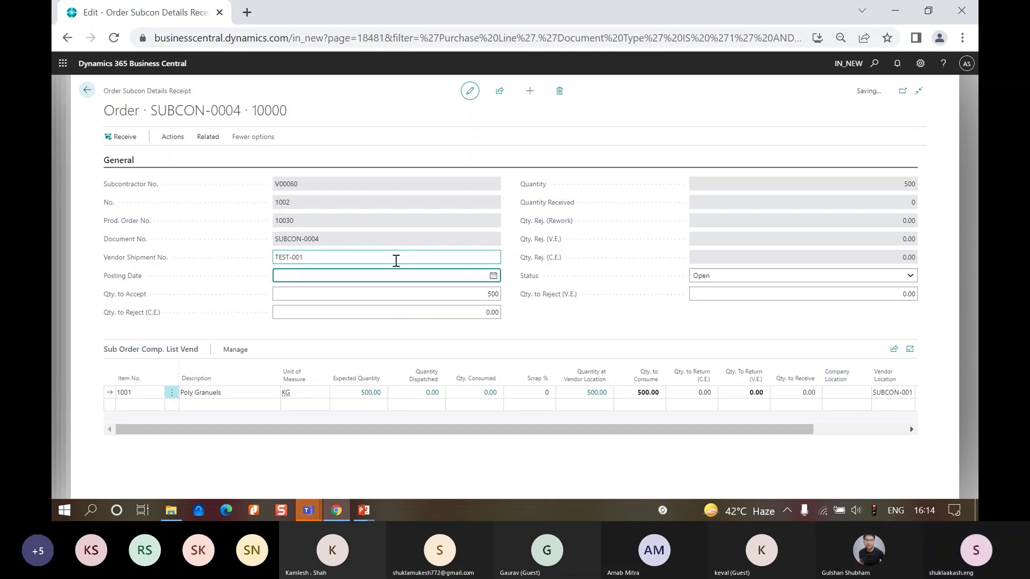
left_click(493, 276)
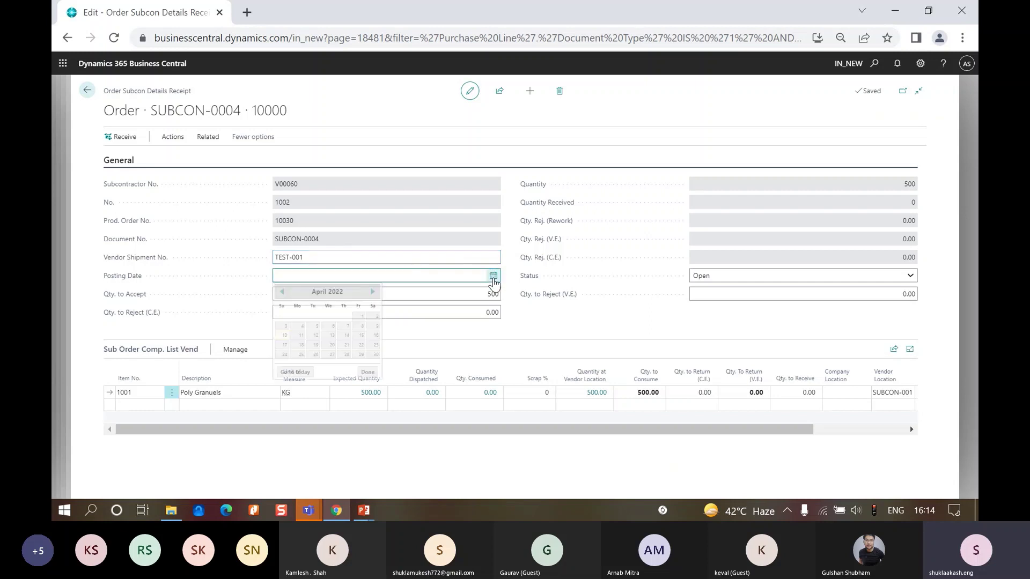
left_click(374, 328)
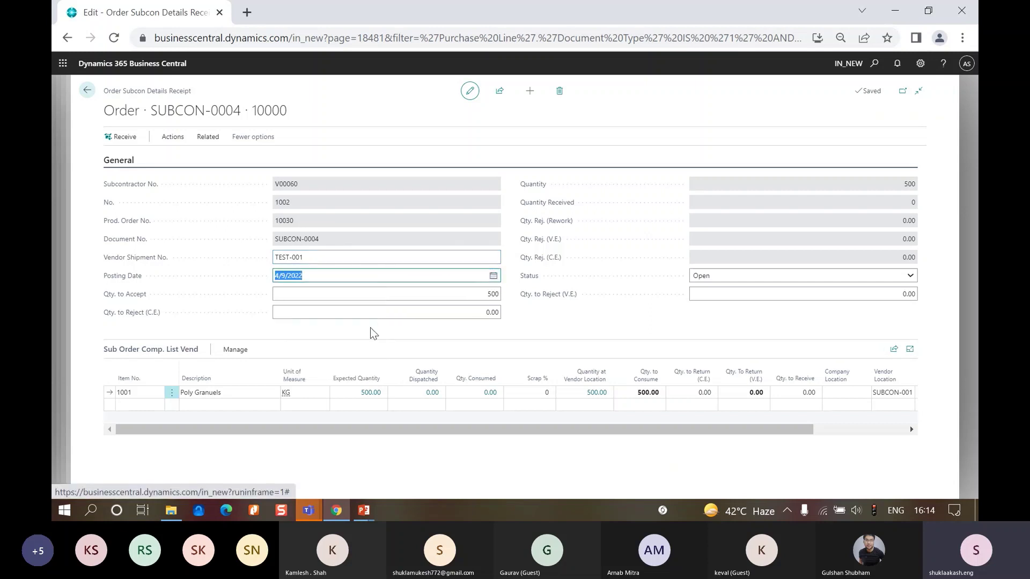
key("Tab")
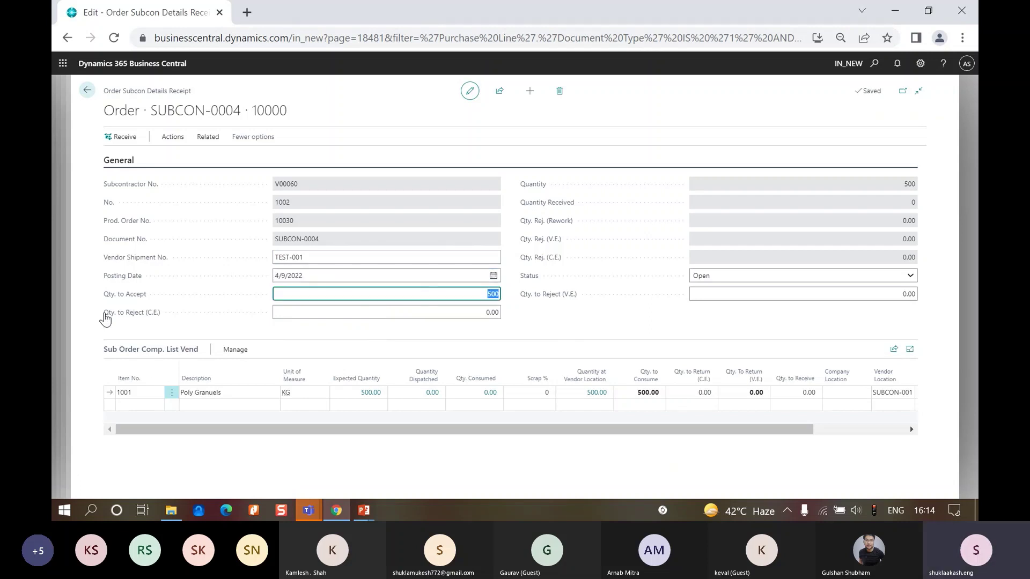
left_click(482, 295)
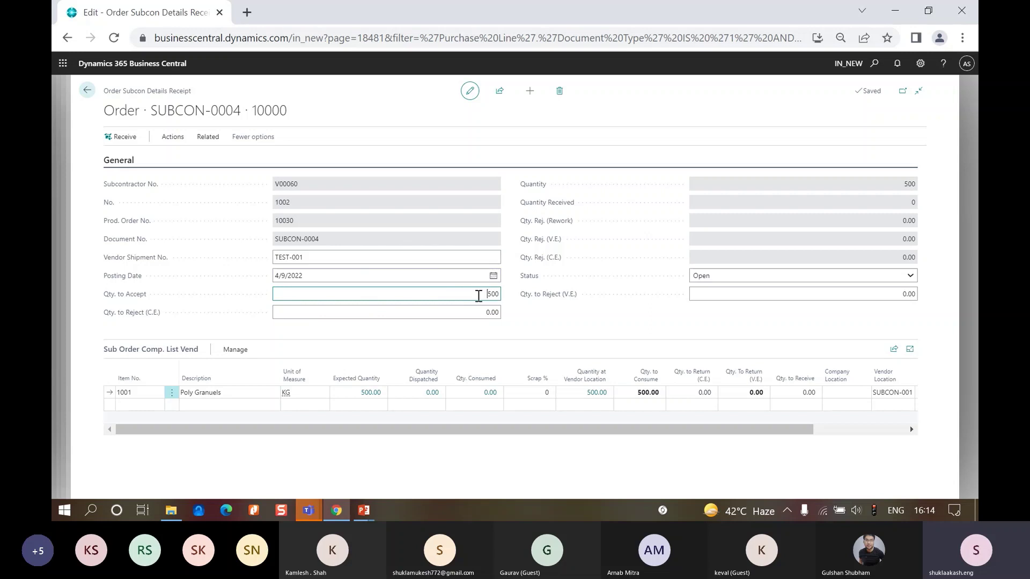
Set the Company Location of the Poly Granuels component line to BLUE in the subcontracting receipt details.
left_click(850, 395)
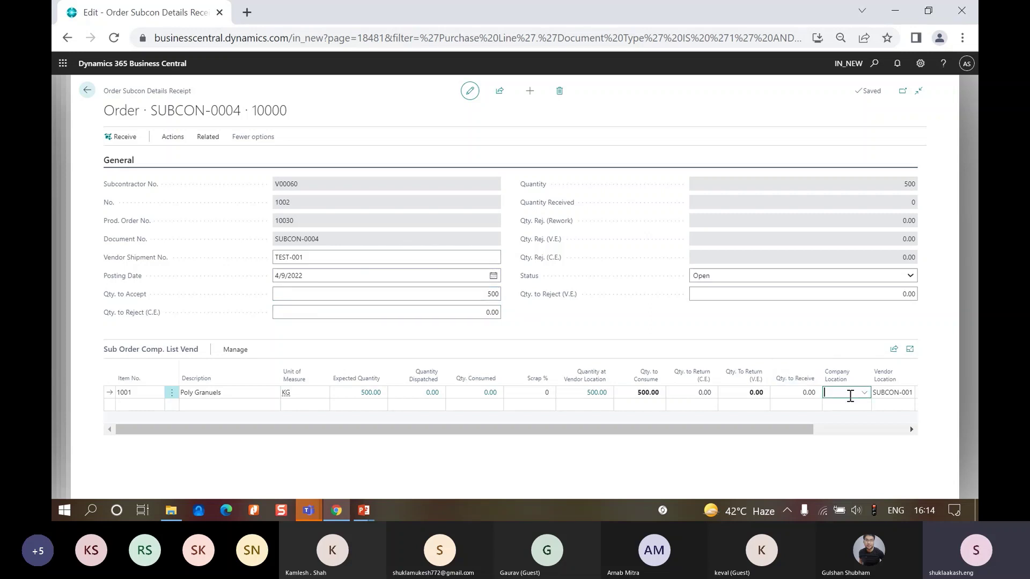
left_click(730, 317)
key("Tab")
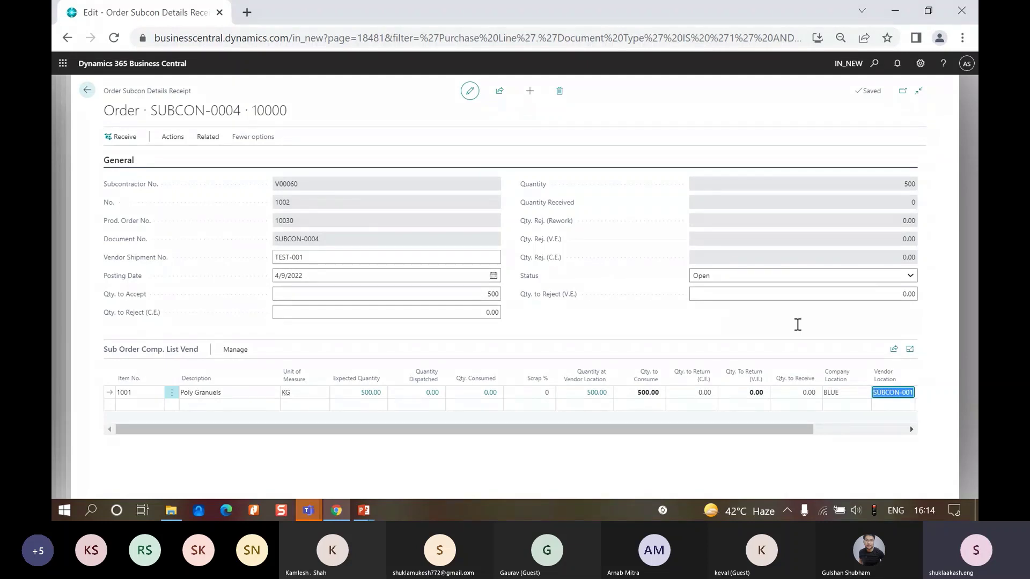
left_click(271, 320)
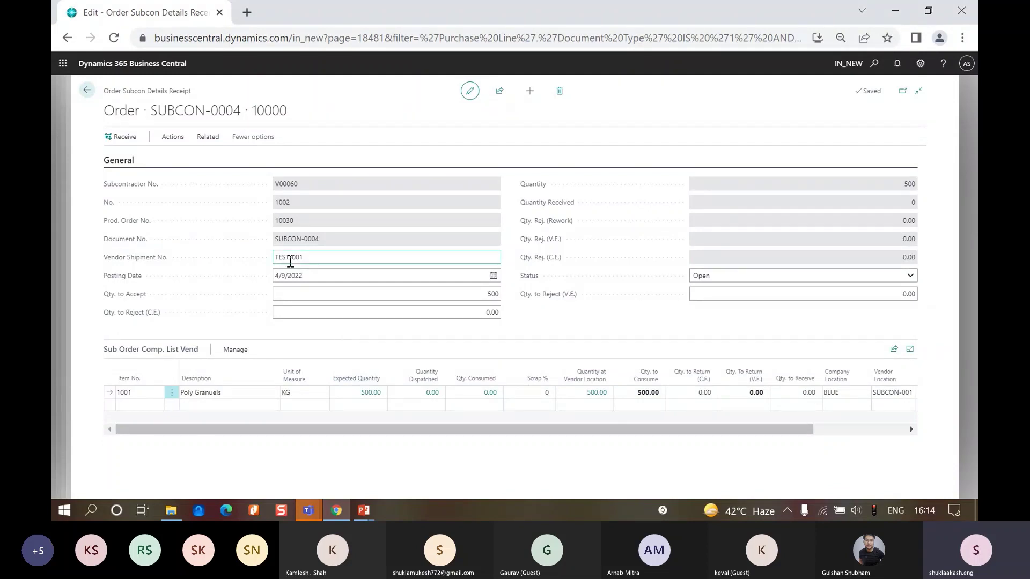
left_click(308, 260)
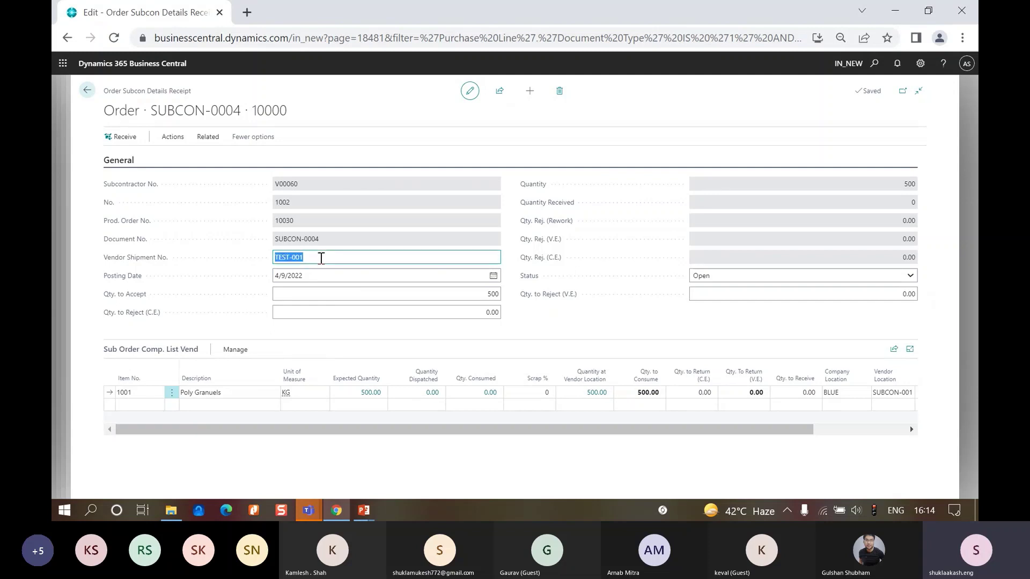
left_click(324, 278)
left_click(334, 294)
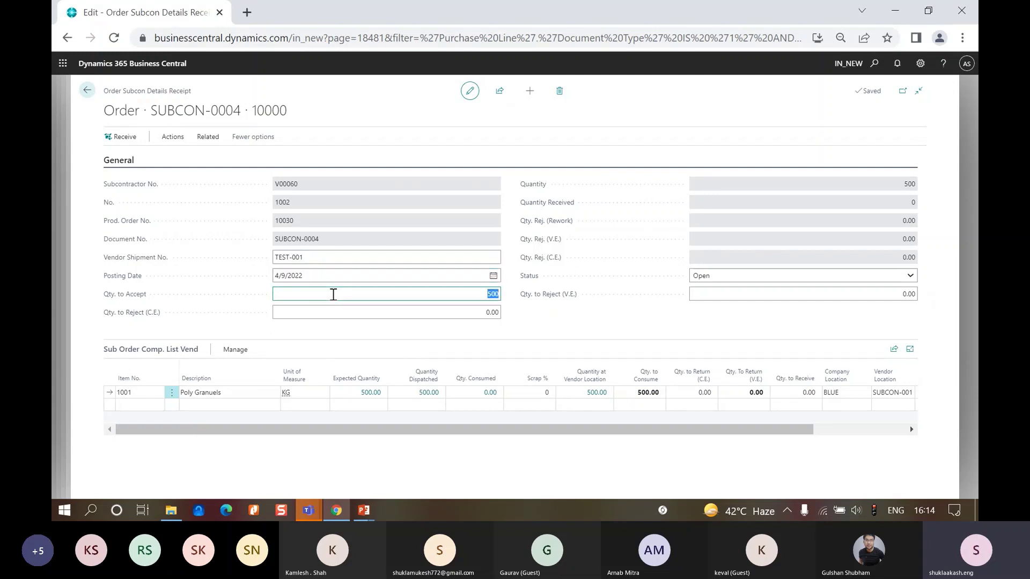
left_click(579, 344)
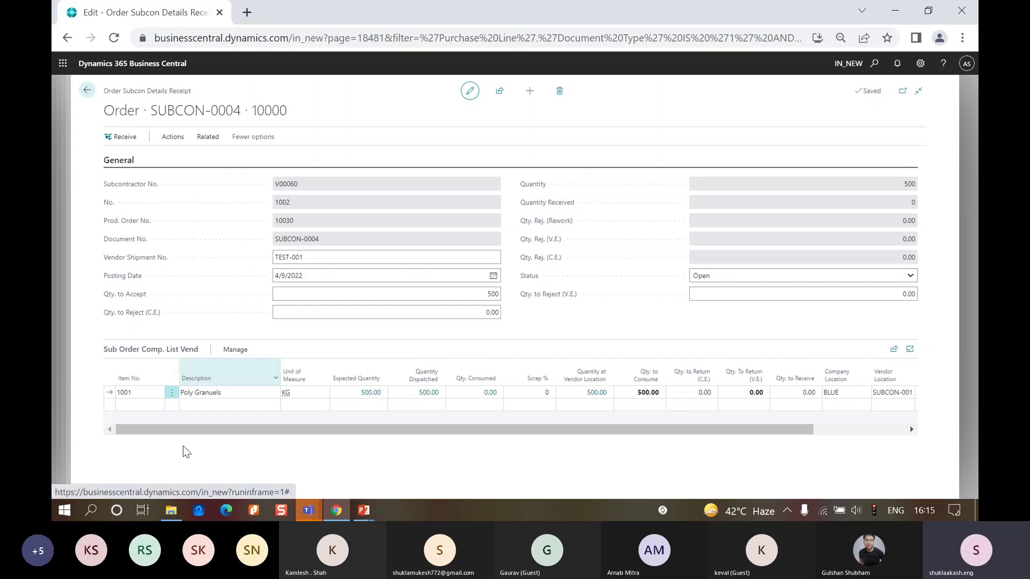
Apply line 10000 of delivery challan PDC-0007 to the Poly Granuels component line.
left_click(219, 393)
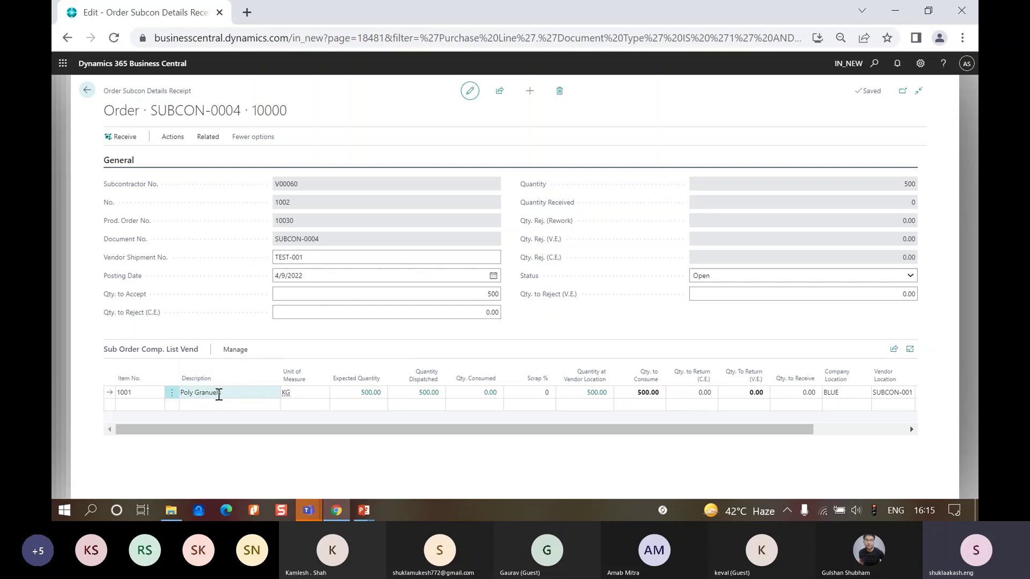
left_click(237, 351)
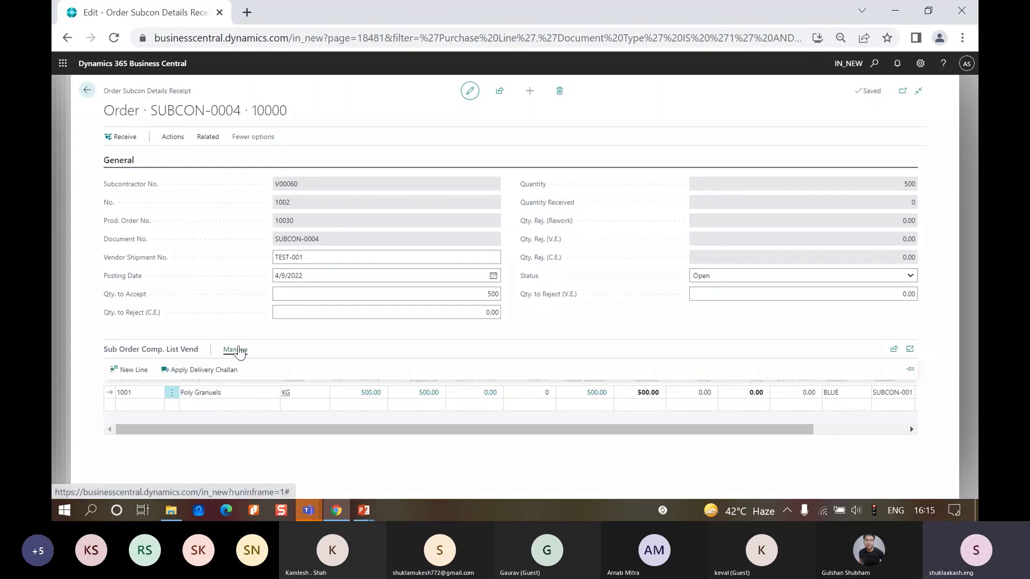
left_click(203, 371)
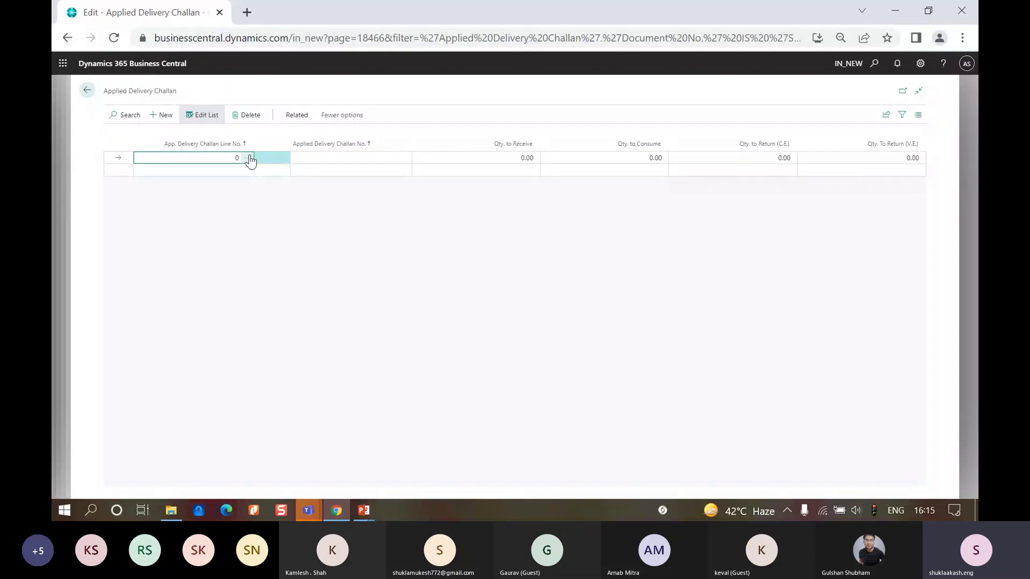
left_click(248, 157)
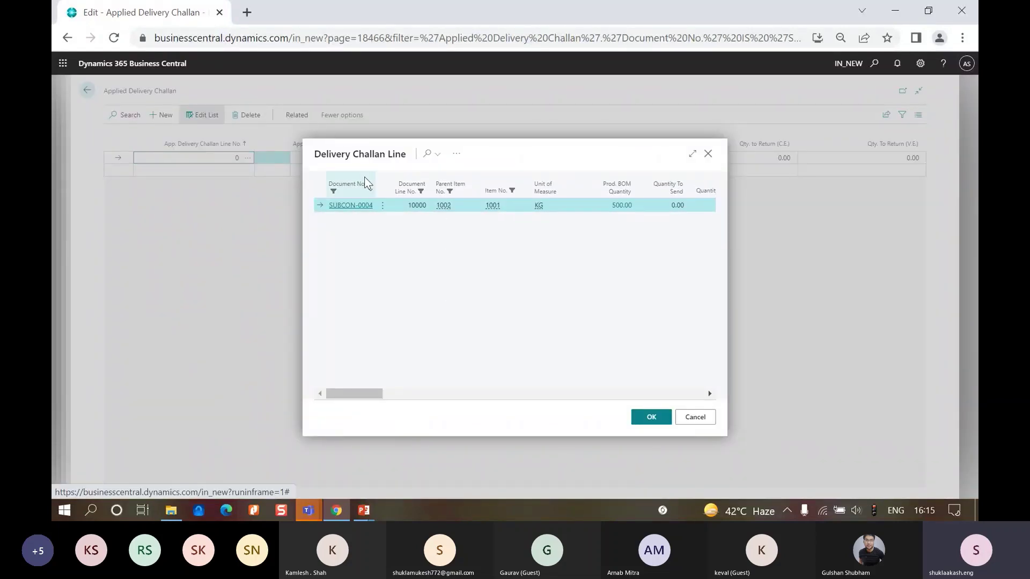
left_click(456, 153)
left_click(485, 171)
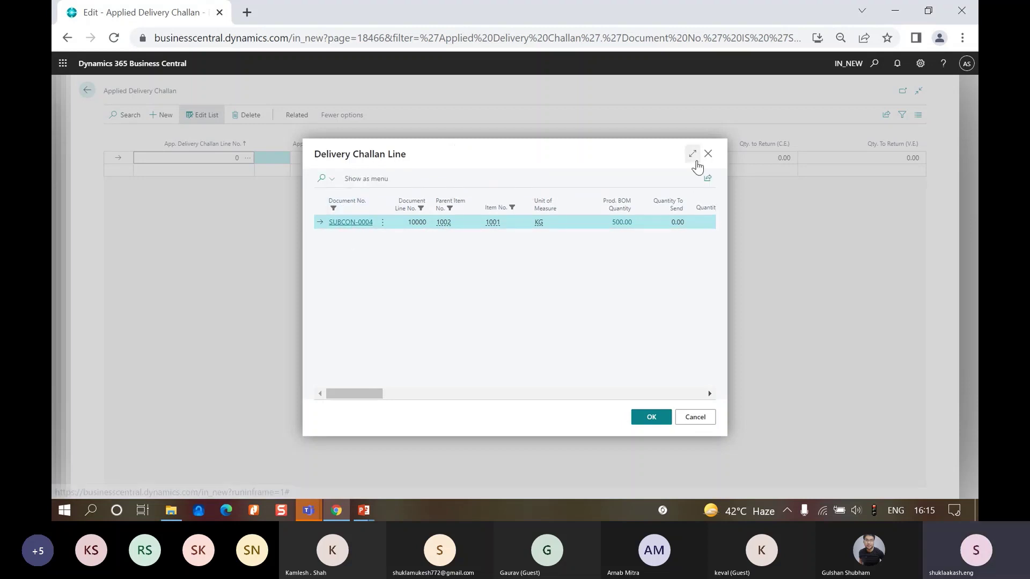
left_click(693, 154)
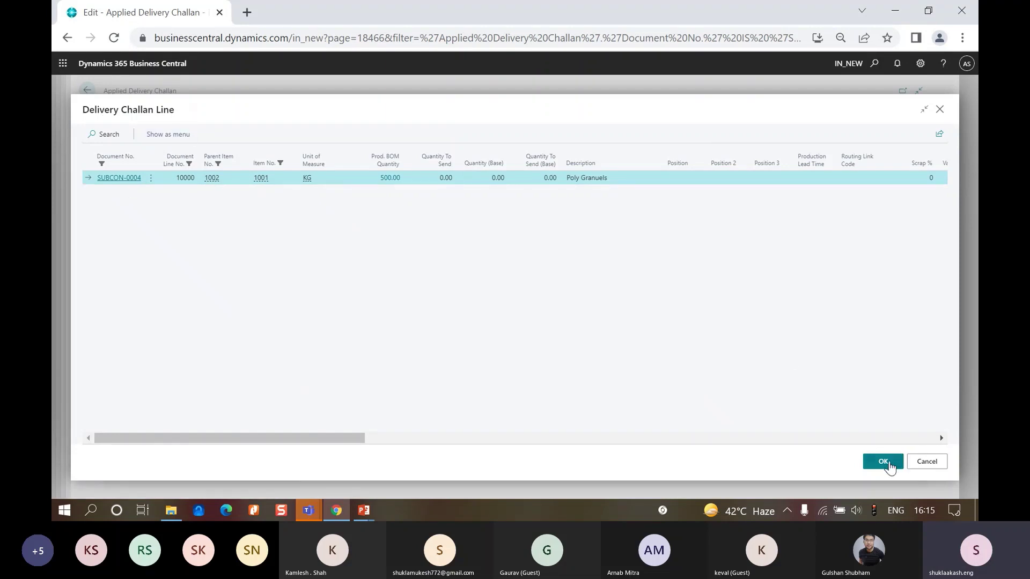
left_click(884, 462)
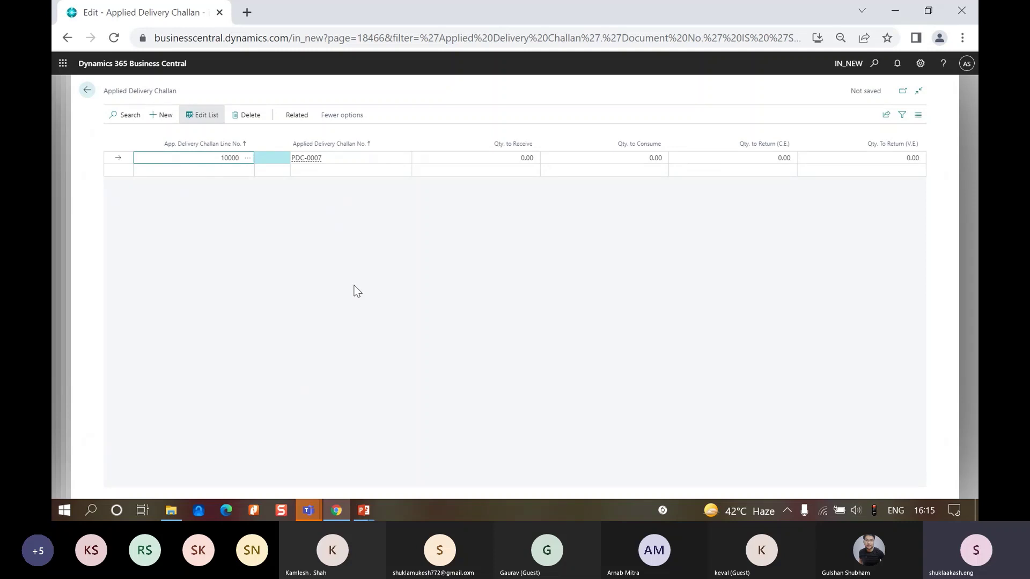
Set the applied delivery challan's Qty. to Consume to 500 and return to the receipt details.
key("Tab")
key("Tab")
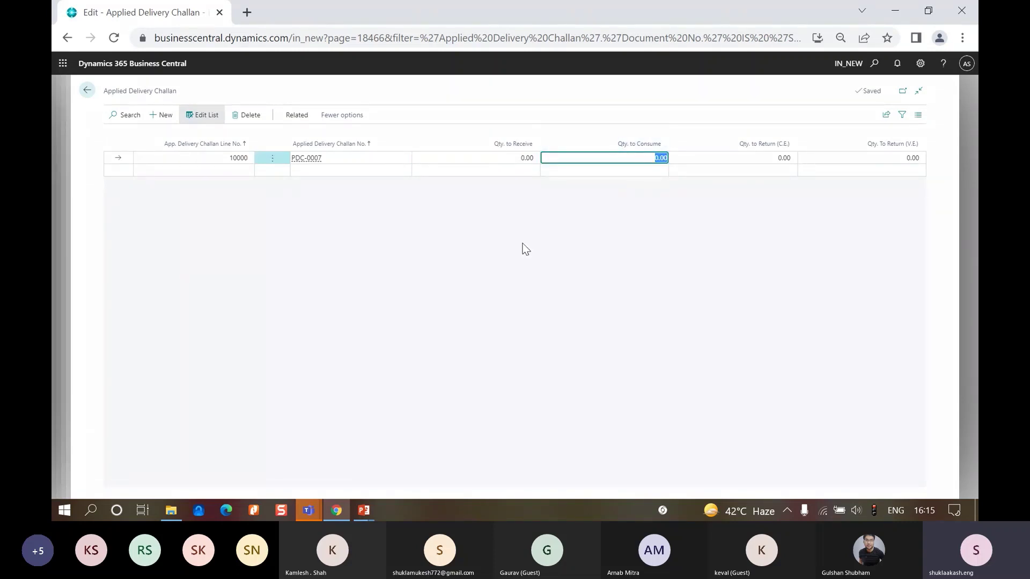
type("500")
key("Tab")
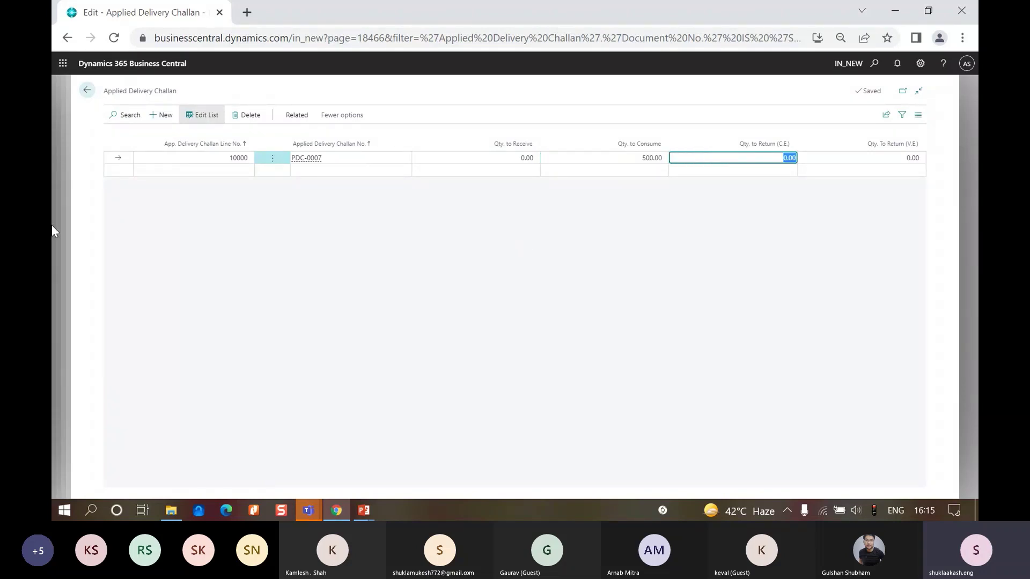
left_click(167, 279)
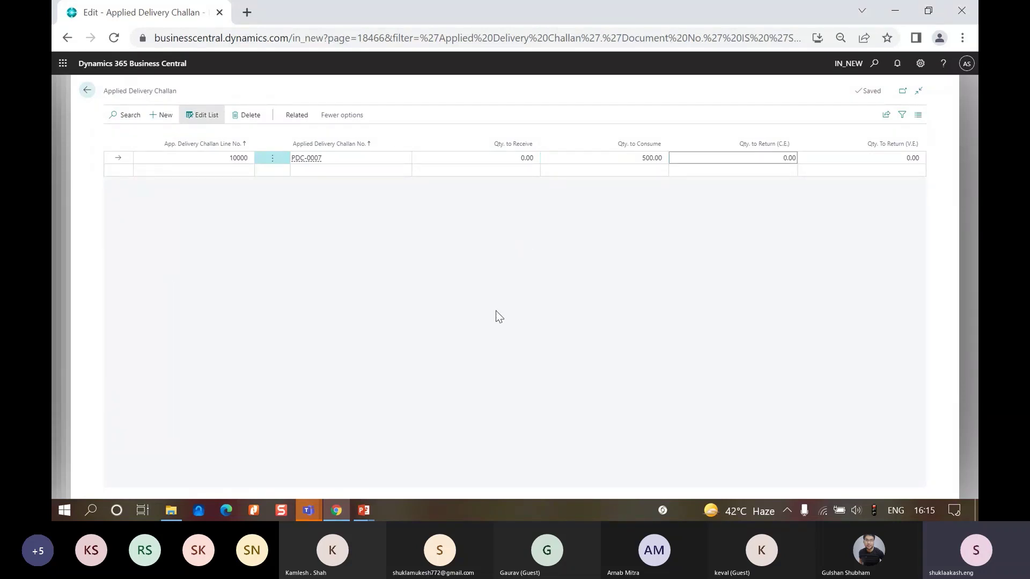
key("Escape")
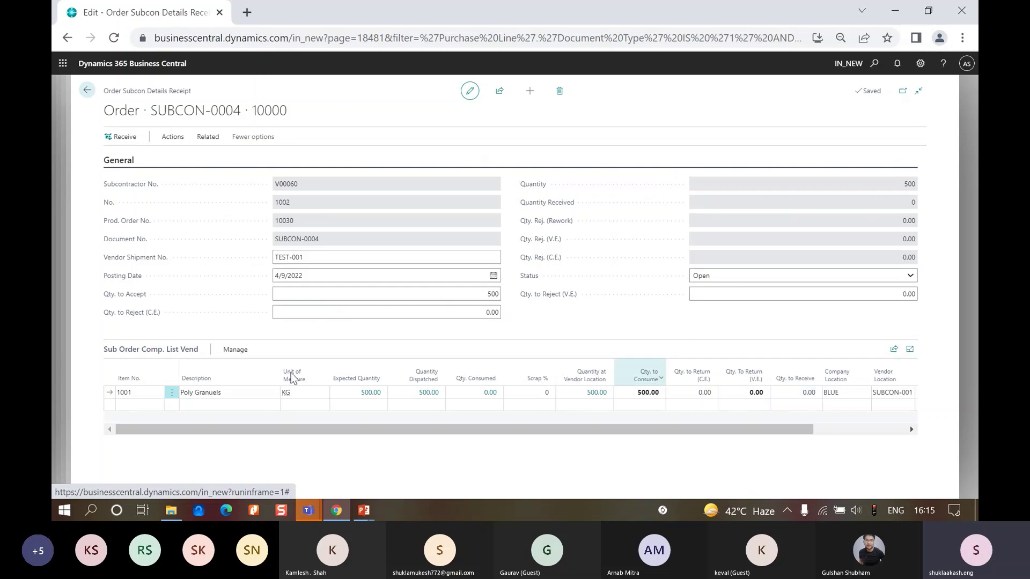
Review the delivery challan applied to the Poly Granuels line, then return to the receipt details.
left_click(235, 350)
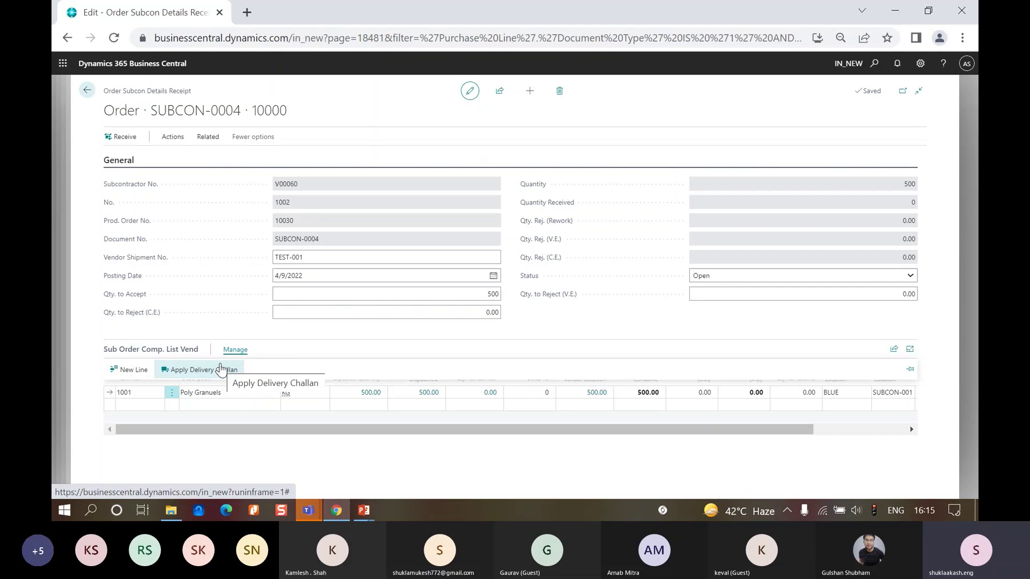
left_click(220, 369)
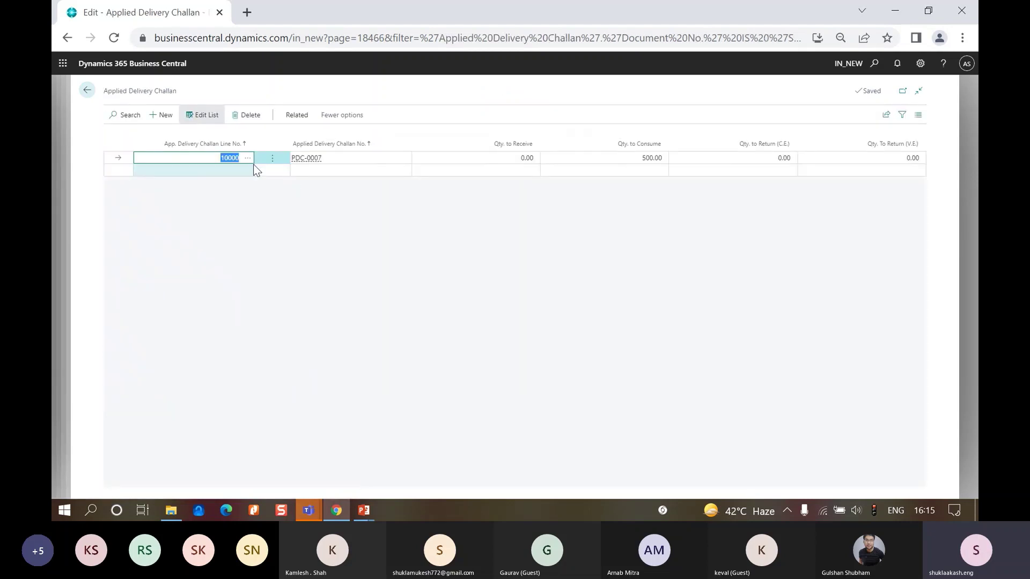
left_click(238, 160)
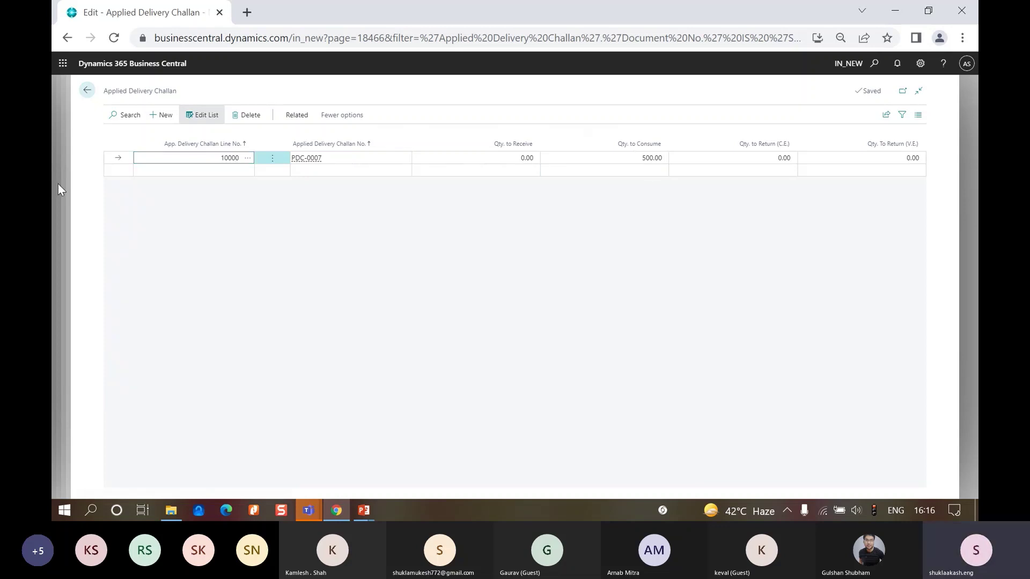
key("Escape")
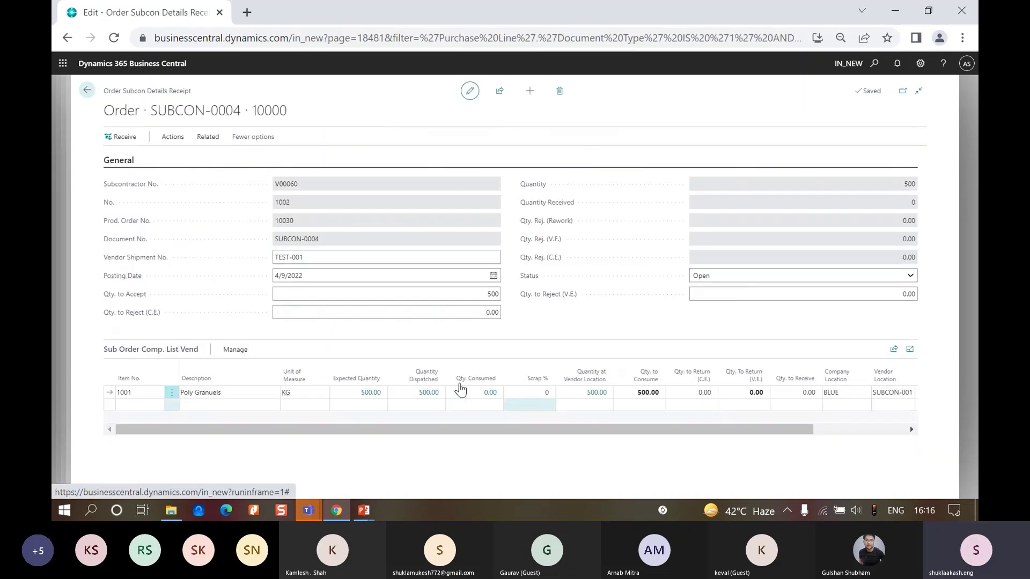
Try to post the subcontracting receipt and report the consumption on the received material.
left_click(125, 138)
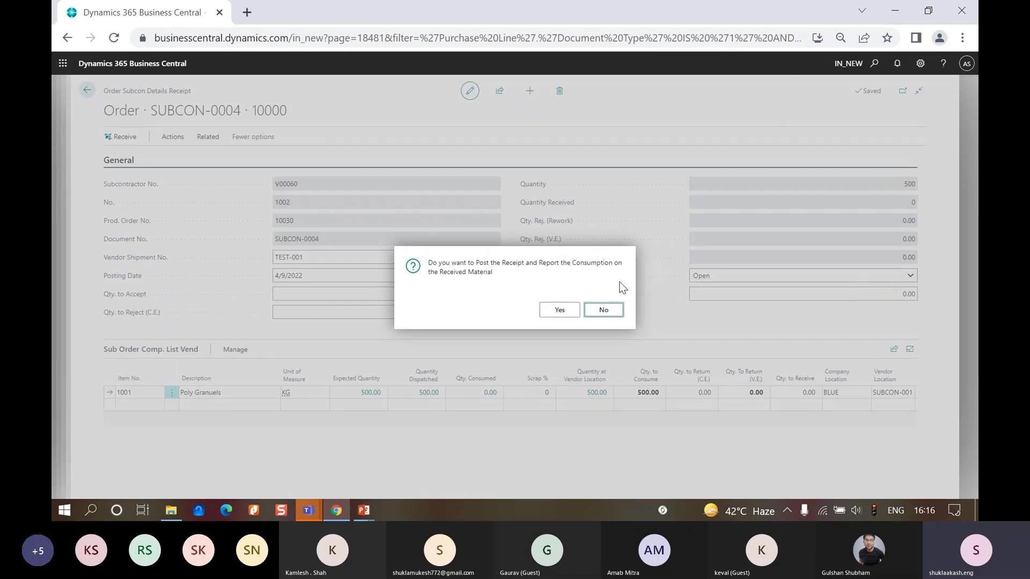
left_click(559, 312)
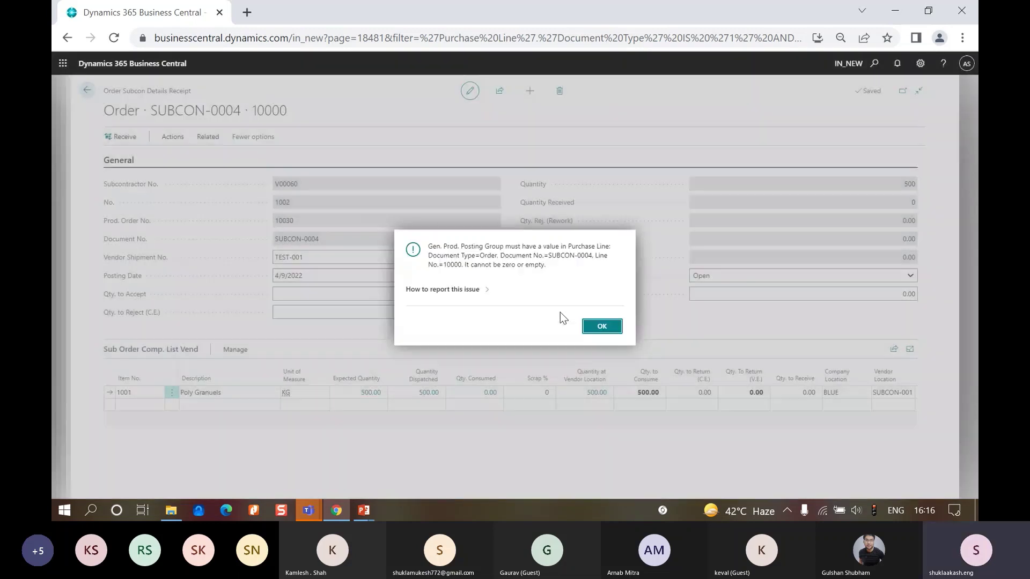
left_click(590, 327)
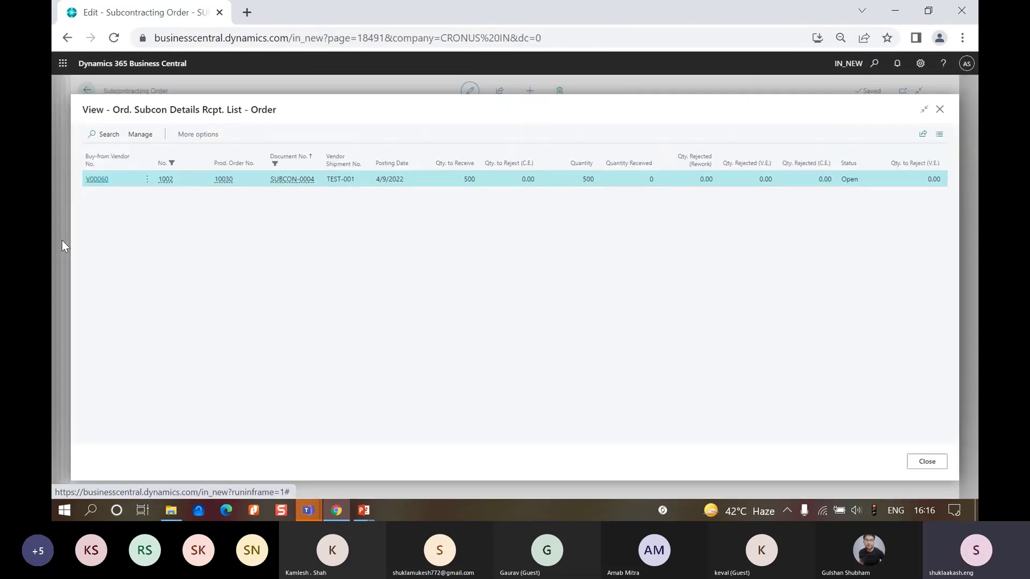
Return to the subcontracting order and set the Sub Contractor Extrusion line's Gen. Prod. Posting Group to RETAIL.
key("Escape")
scroll(600, 448, "right", 10)
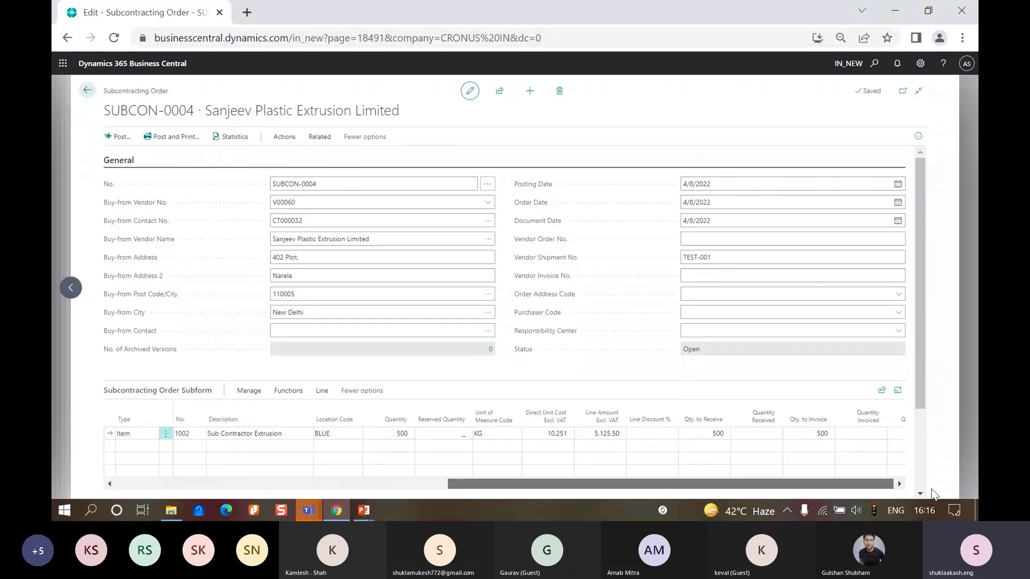
left_click(598, 434)
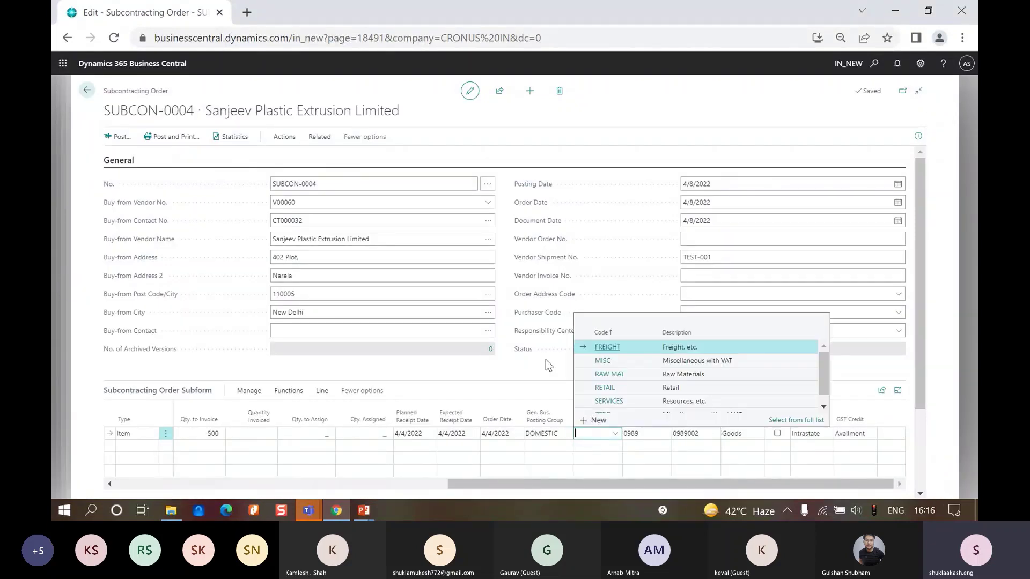
left_click(607, 387)
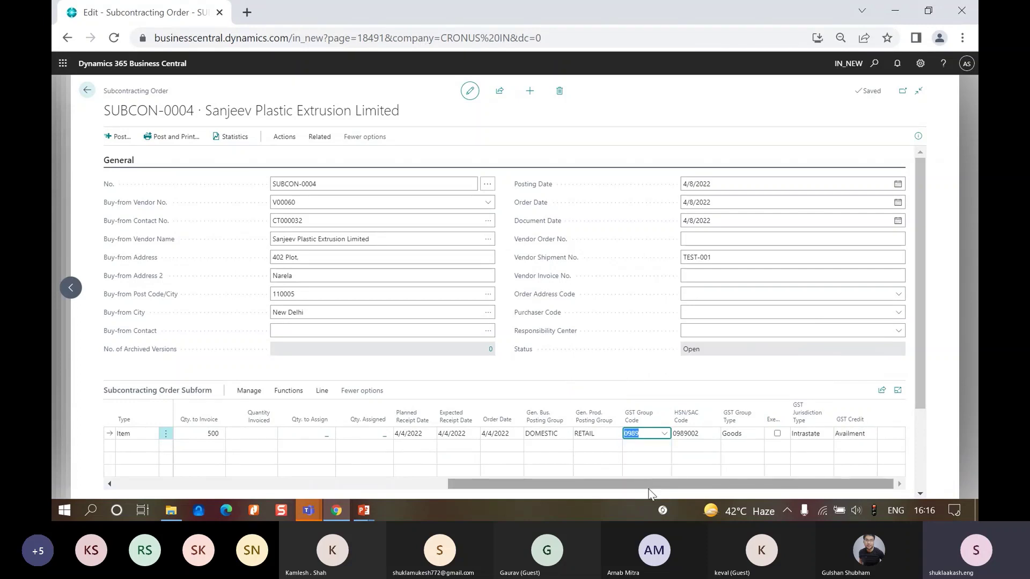
left_click(472, 475)
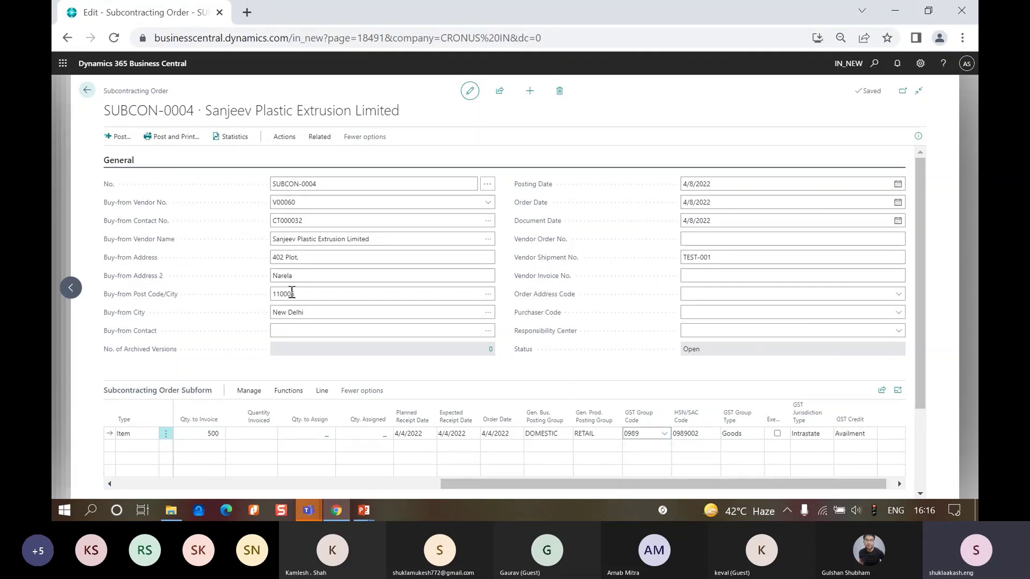
left_click(610, 436)
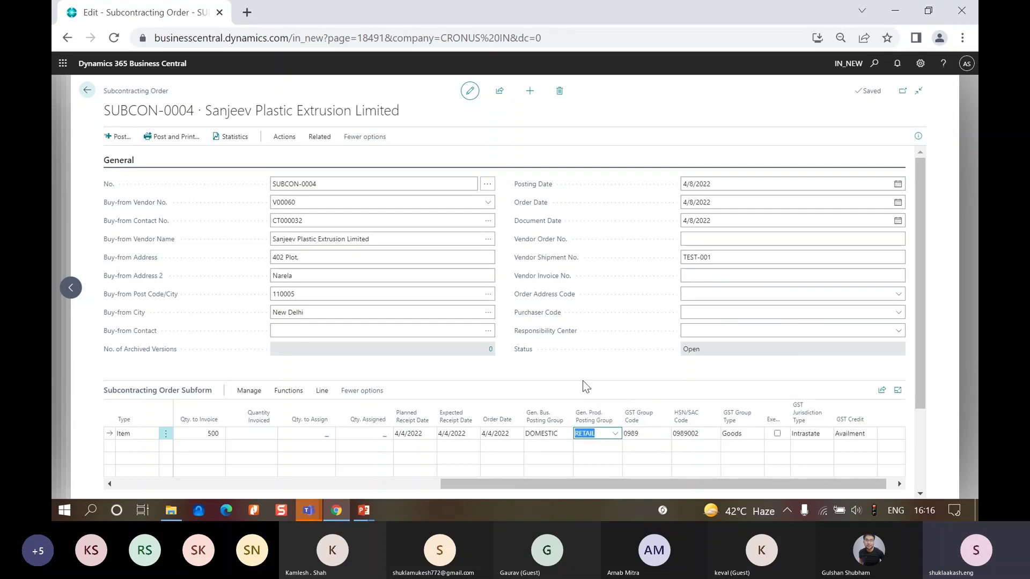
Reopen the subcontracting receipt details of the Sub Contractor Extrusion line for editing.
left_click(323, 395)
left_click(541, 411)
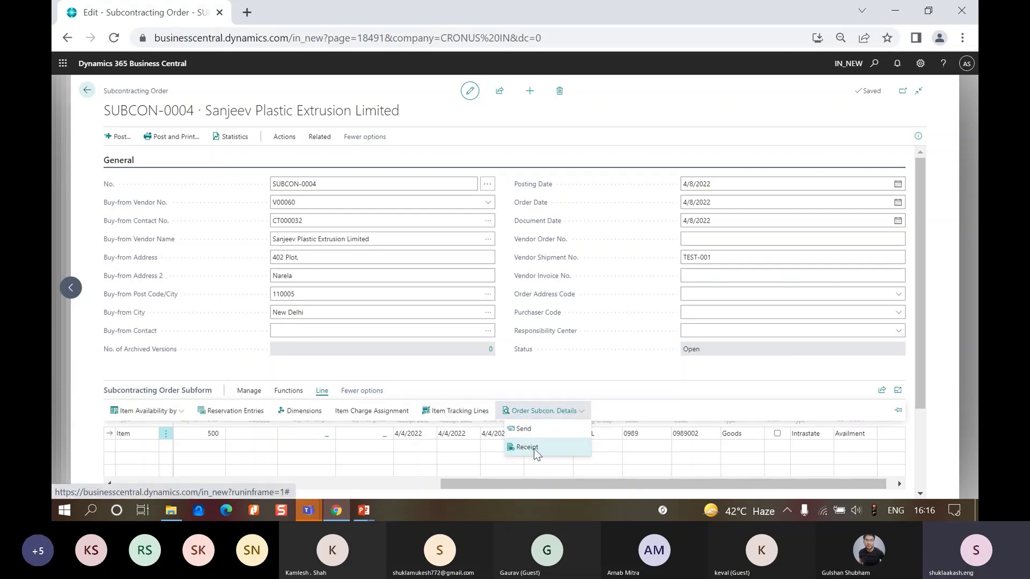
left_click(533, 448)
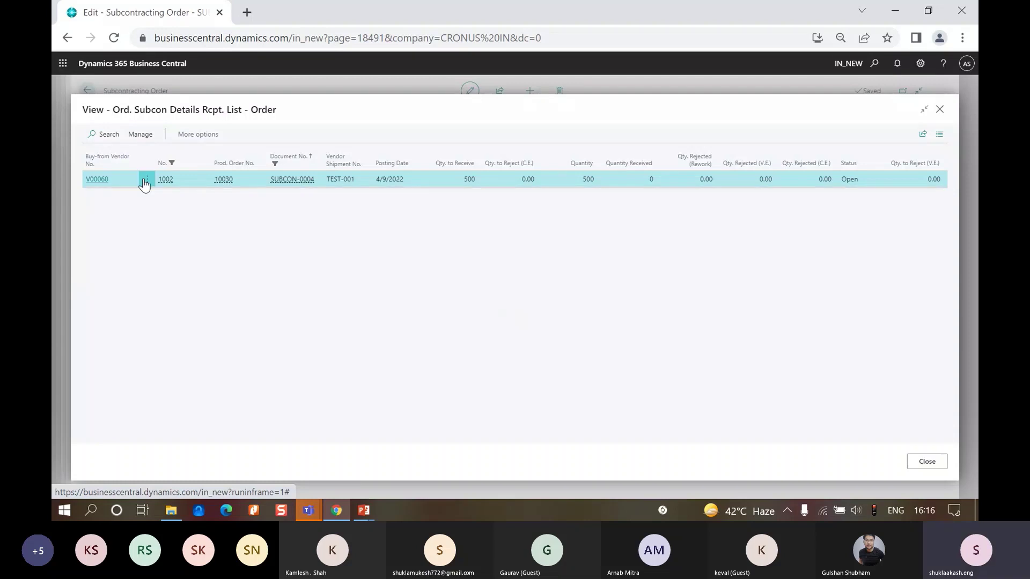
left_click(147, 179)
left_click(153, 221)
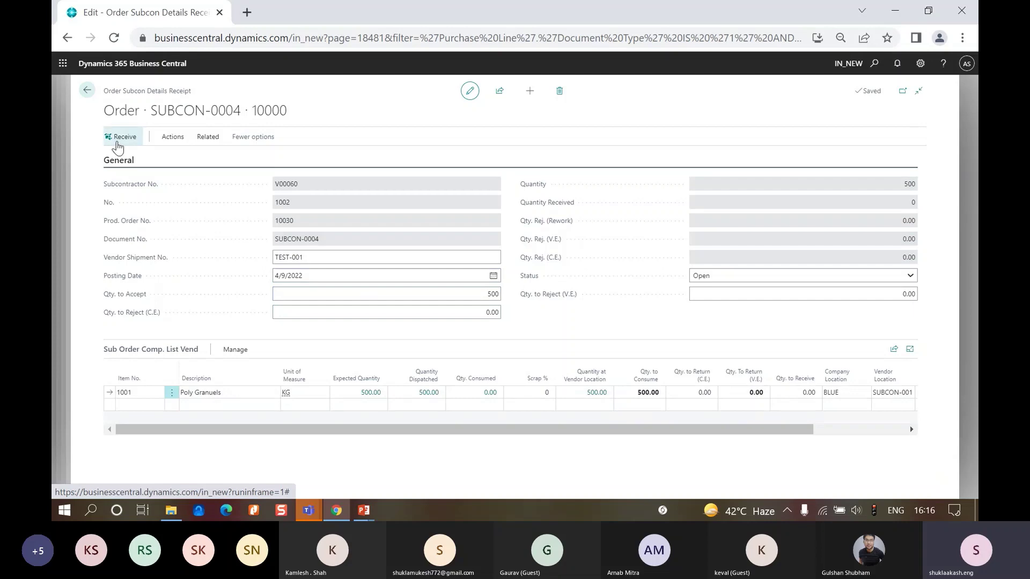
Post the subcontracting receipt together with the material consumption, and check the updated Poly Granuels component line.
left_click(119, 137)
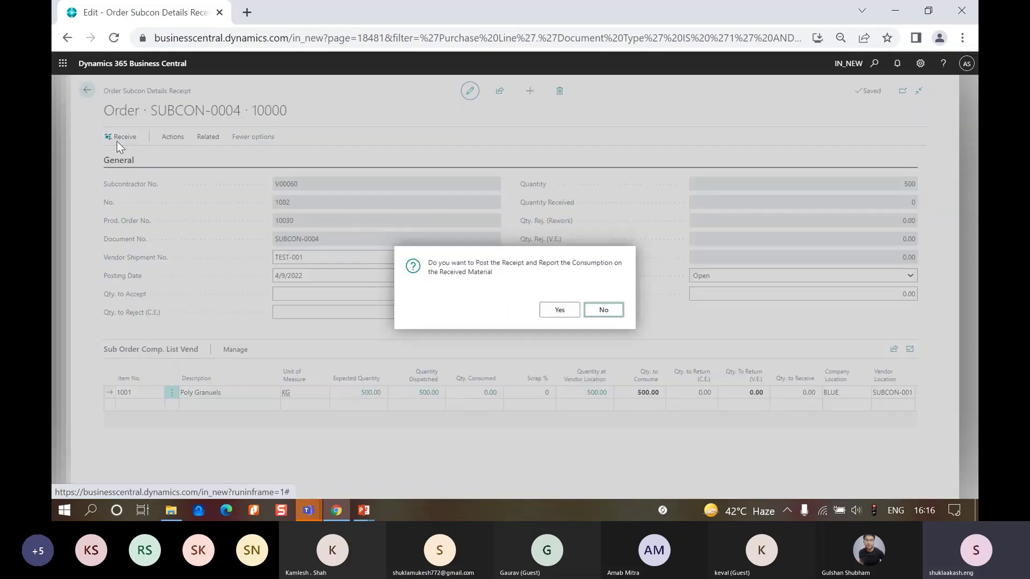
left_click(560, 310)
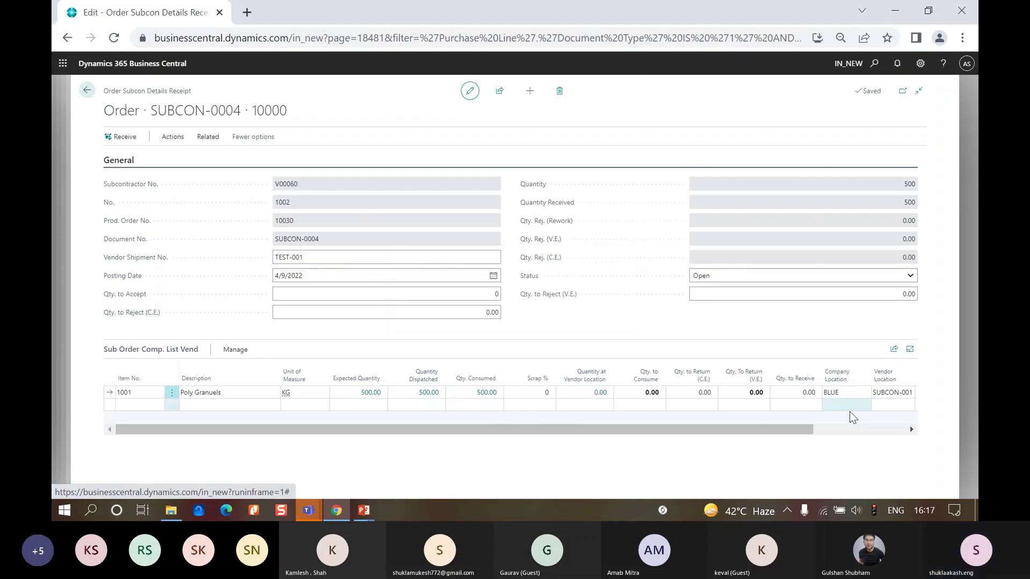
left_click_drag(774, 426, 852, 429)
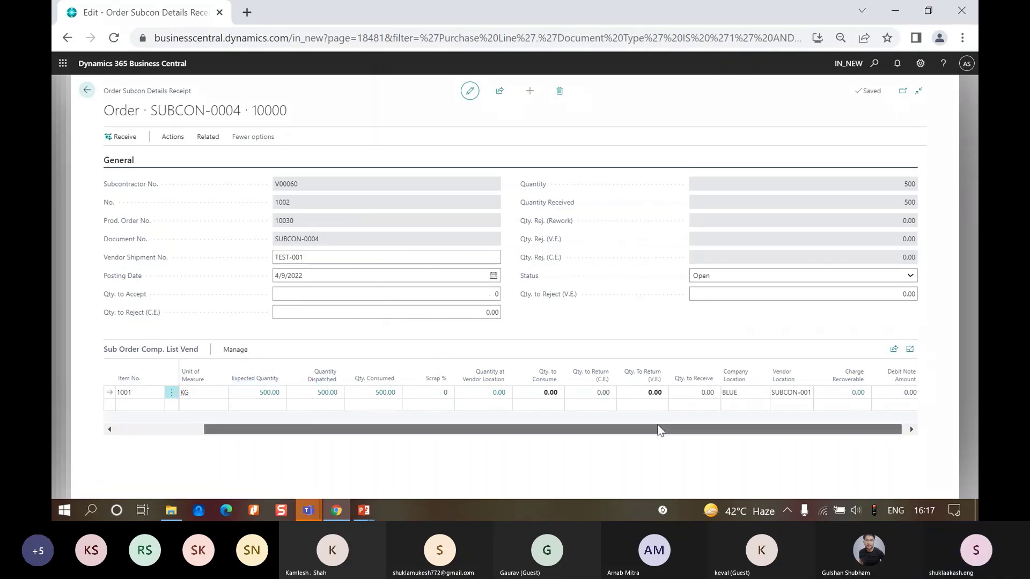
Return from the receipt details to the subcontracting order and check the received quantity on the Sub Contractor Extrusion line.
scroll(660, 428, "right", 1)
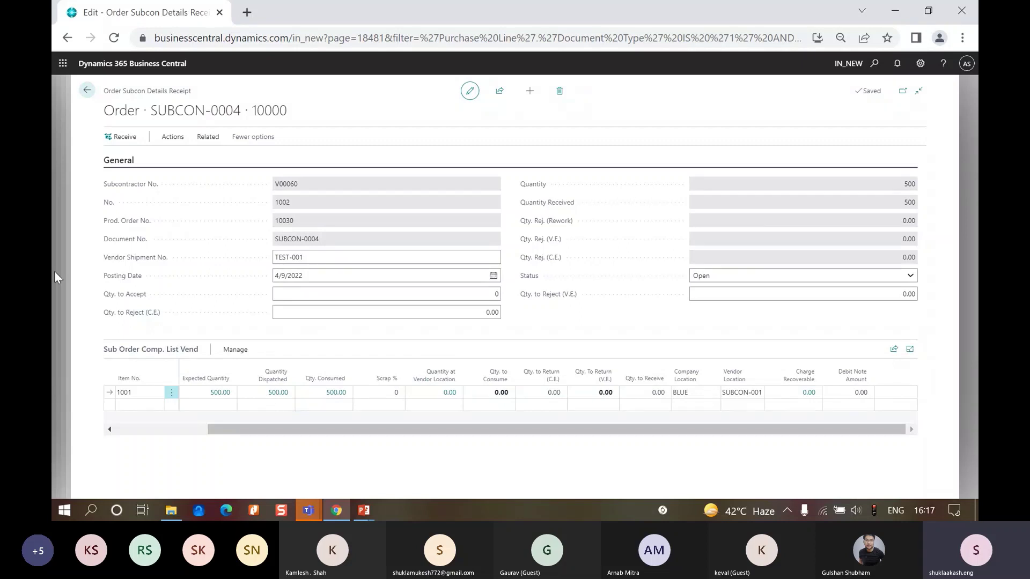
key("Escape")
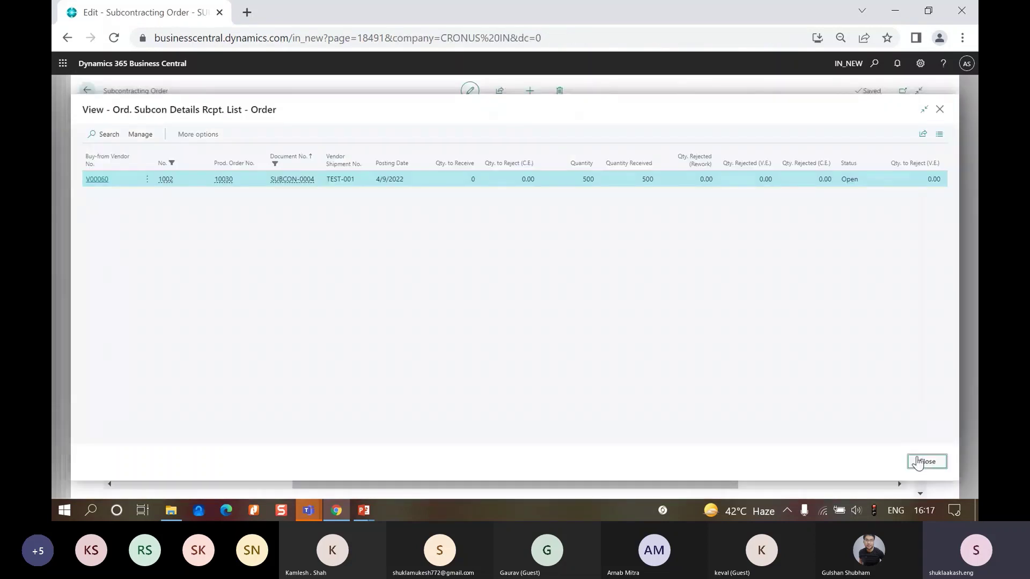
left_click(919, 462)
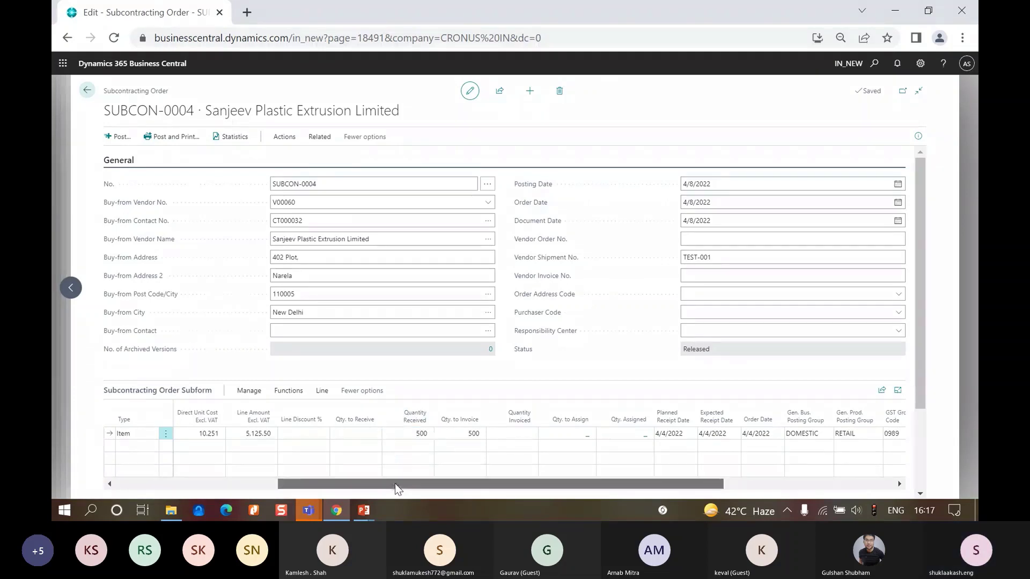
scroll(395, 484, "left", 5)
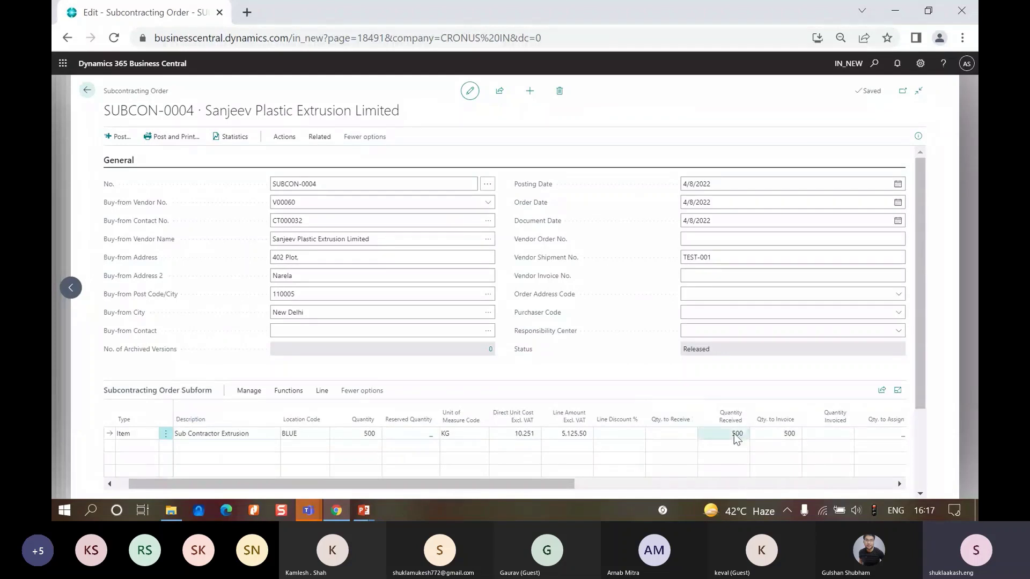
scroll(526, 486, "left", 2)
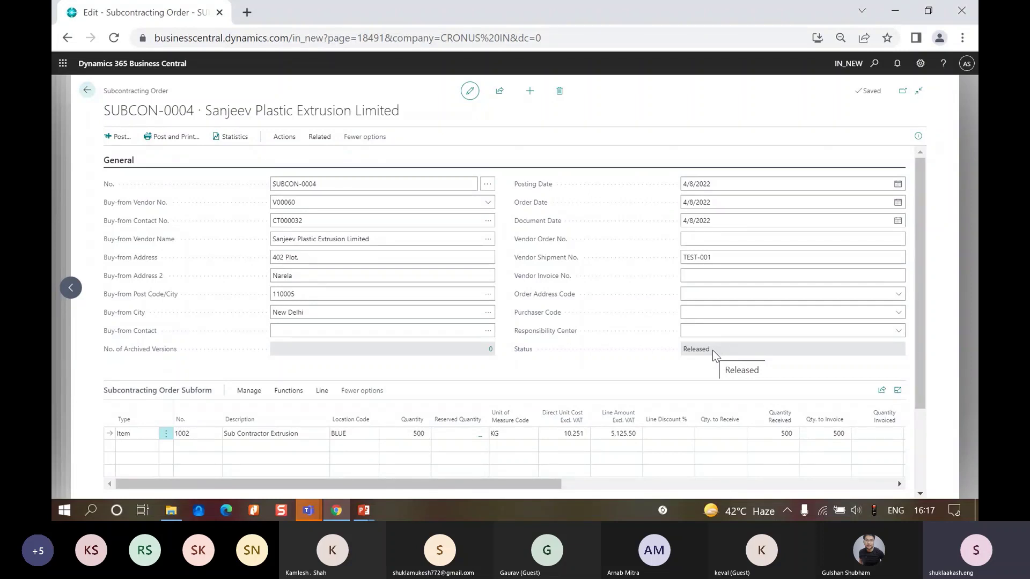
Check the finished and remaining quantities in the 500 KG released production order for Poly Jumbo Roll 120x180, and return to the subcontracting order.
left_click(873, 65)
type("relased prod")
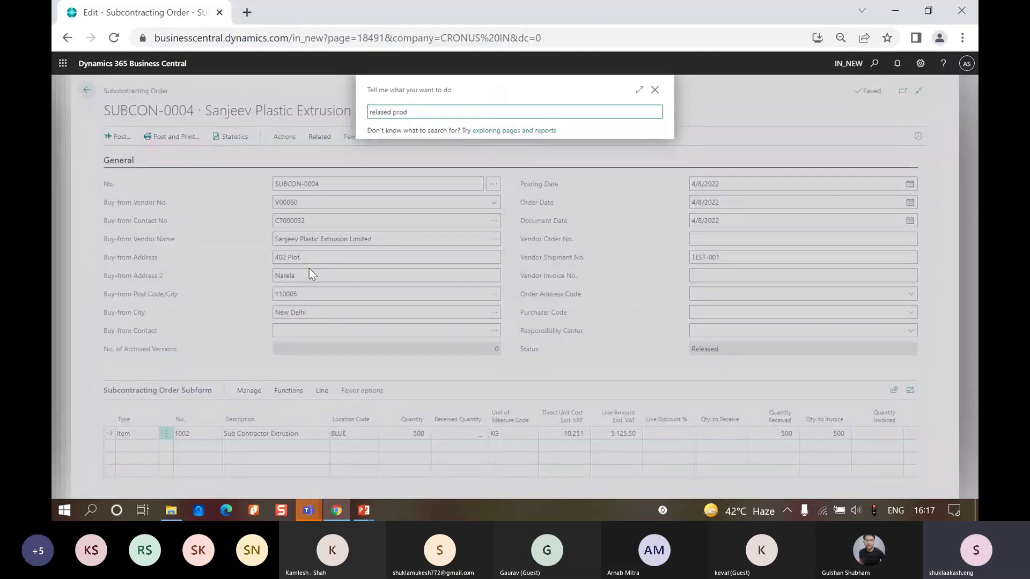
left_click(404, 156)
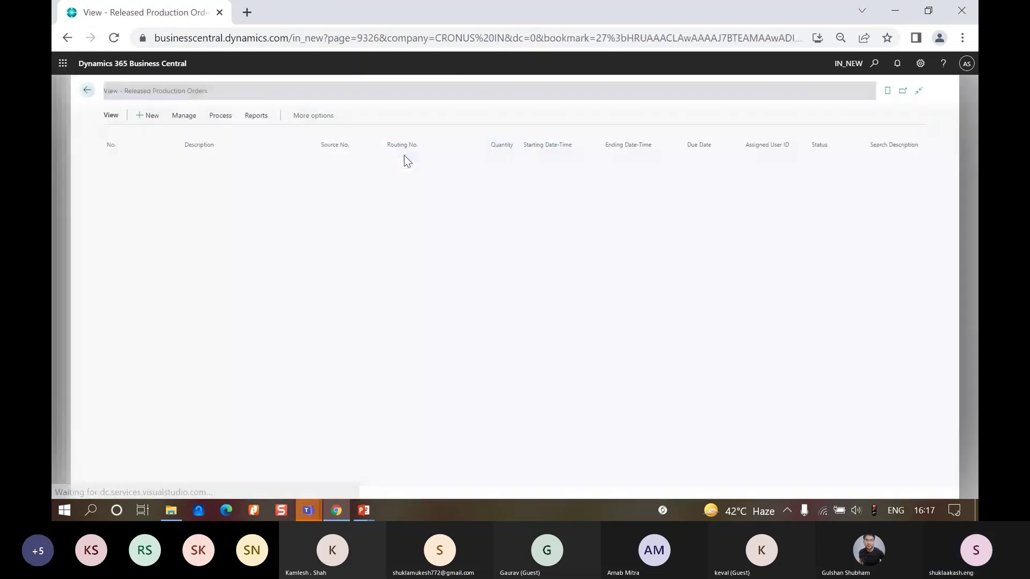
left_click(118, 178)
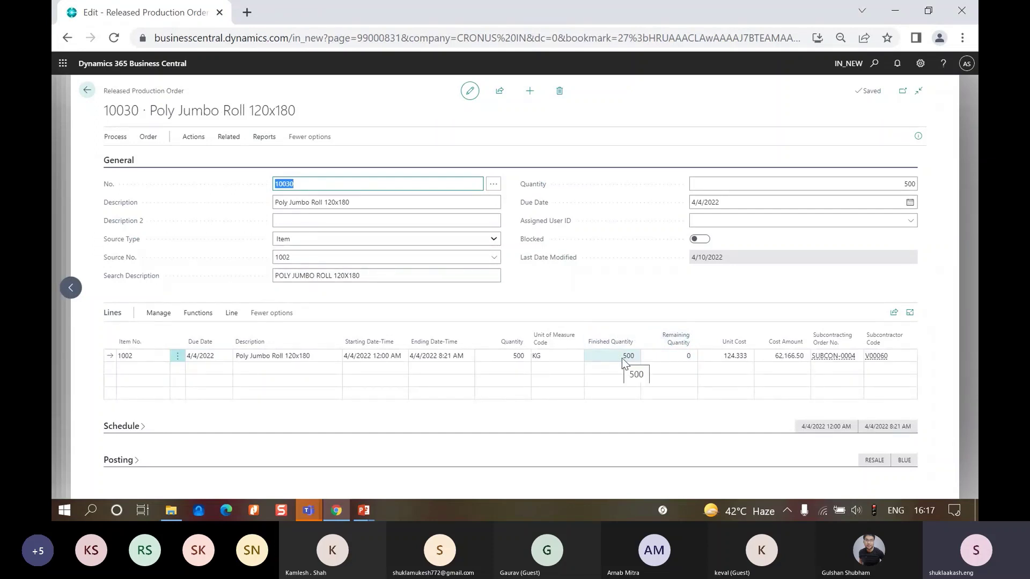
left_click(51, 211)
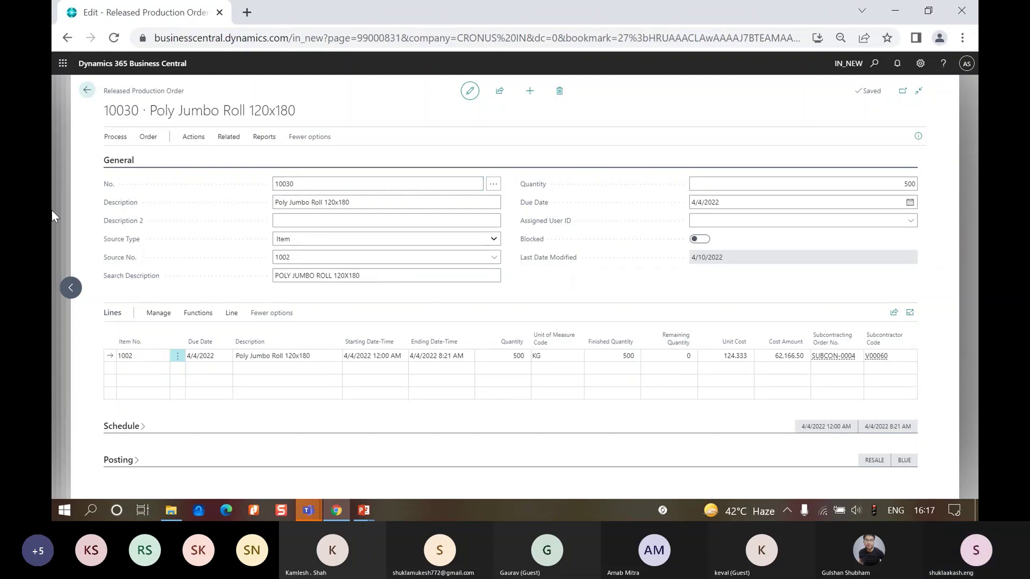
key("Escape")
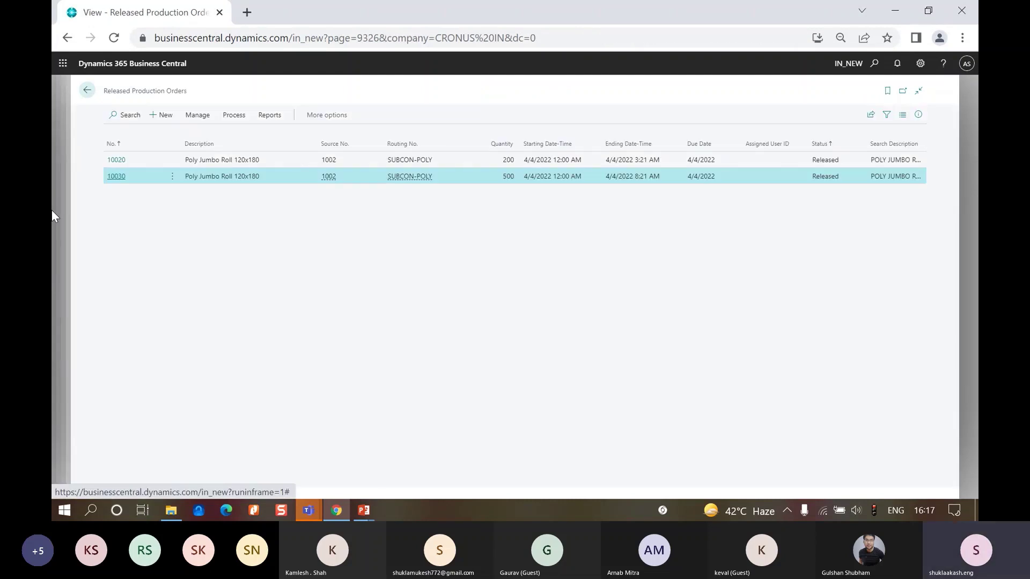
key("Escape")
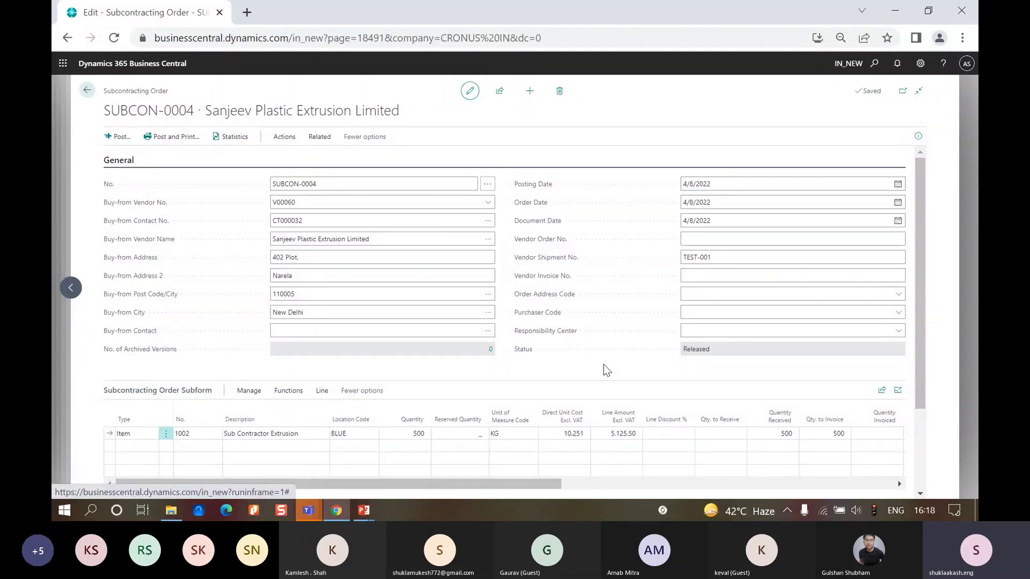
Review the GST and TDS tax information for the Sub Contractor Extrusion line on the subcontracting order.
scroll(604, 366, "down", 1)
key("alt+F2")
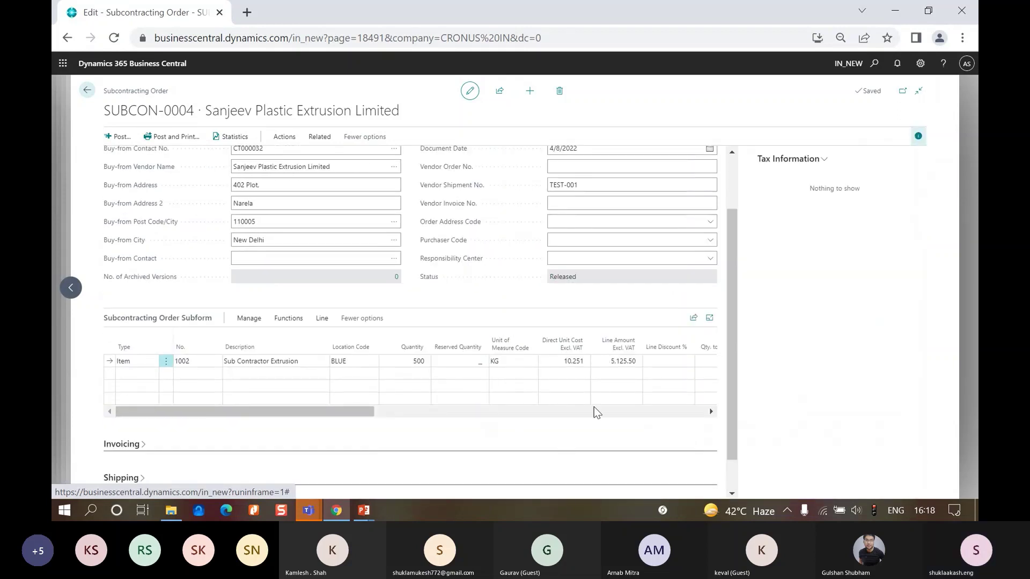
scroll(597, 412, "right", 2)
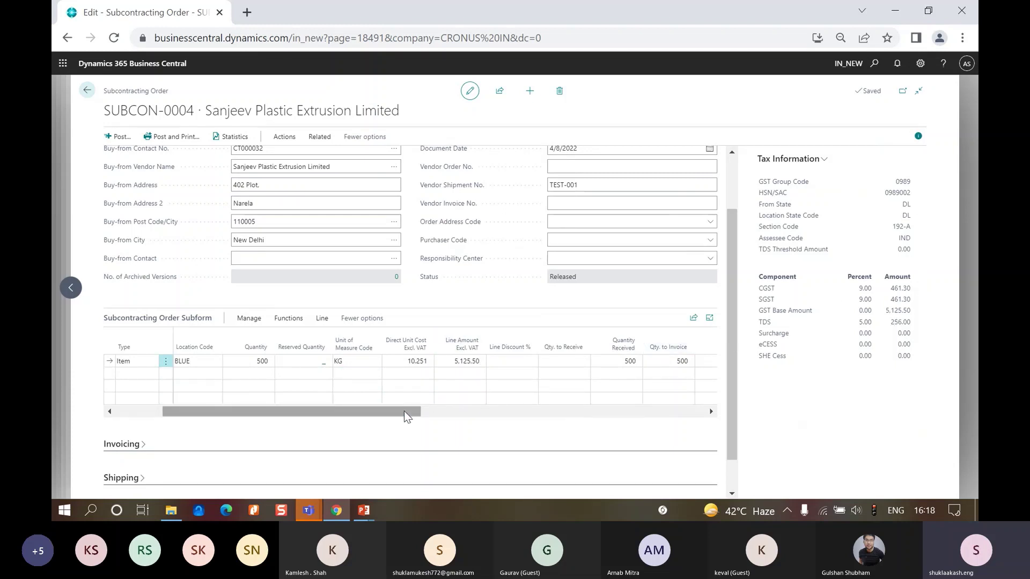
left_click_drag(404, 411, 324, 406)
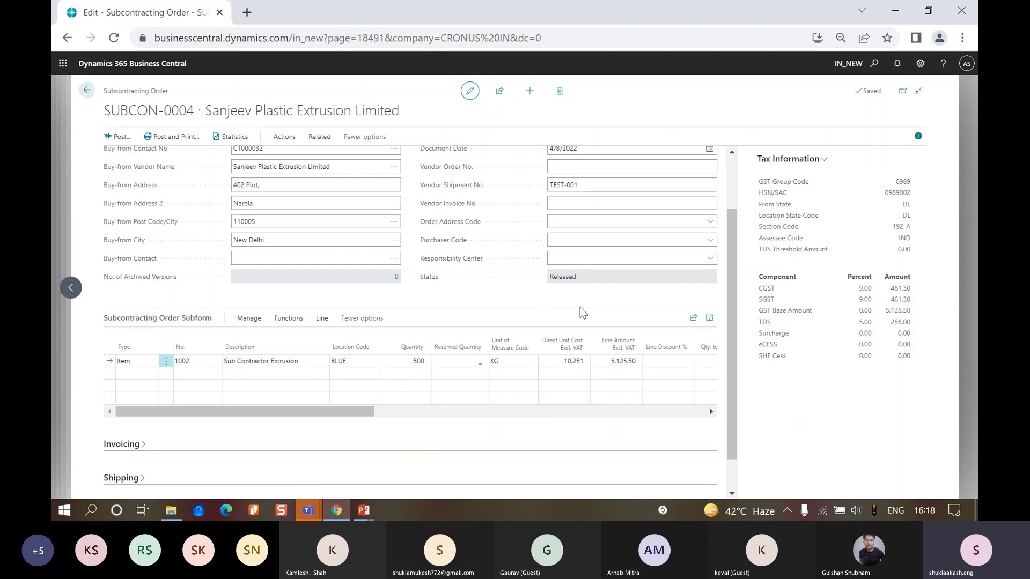
left_click(920, 137)
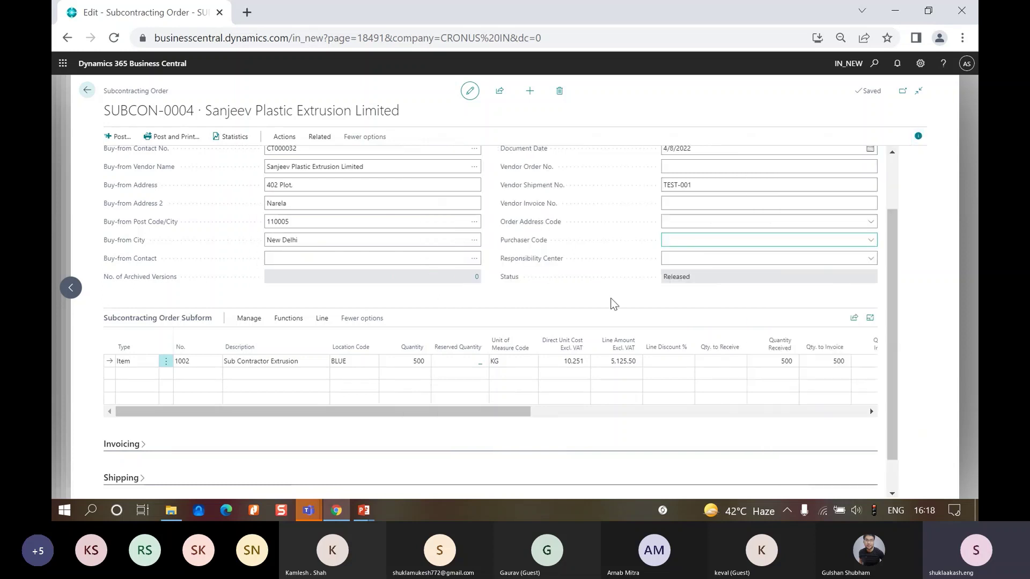
Examine the latest posted purchase receipt from Sanjeev Plastic Extrusion Limited, including its lines, and return to the subcontracting order.
left_click(877, 64)
type("posted pur e")
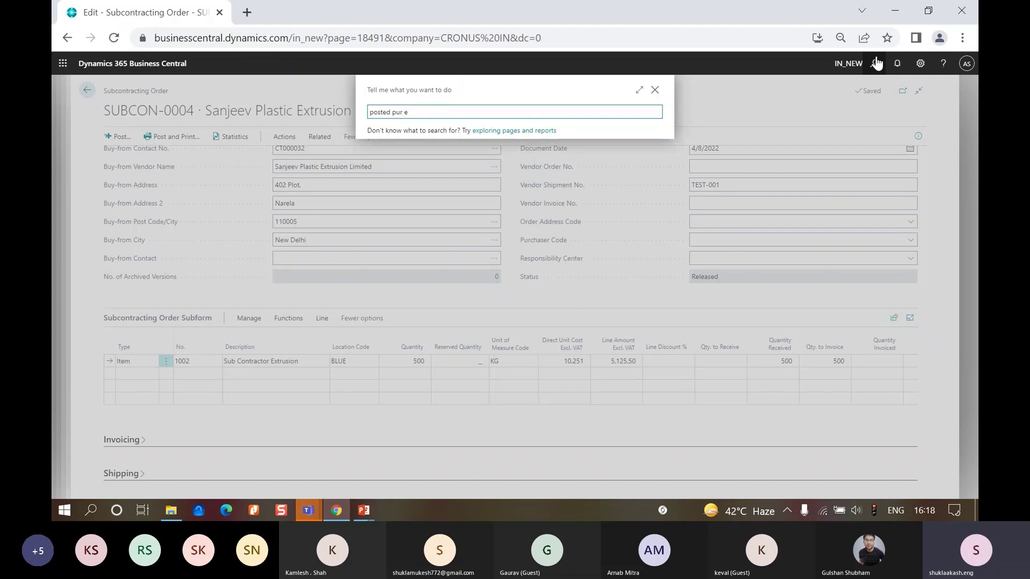
key("BackSpace")
type("rec")
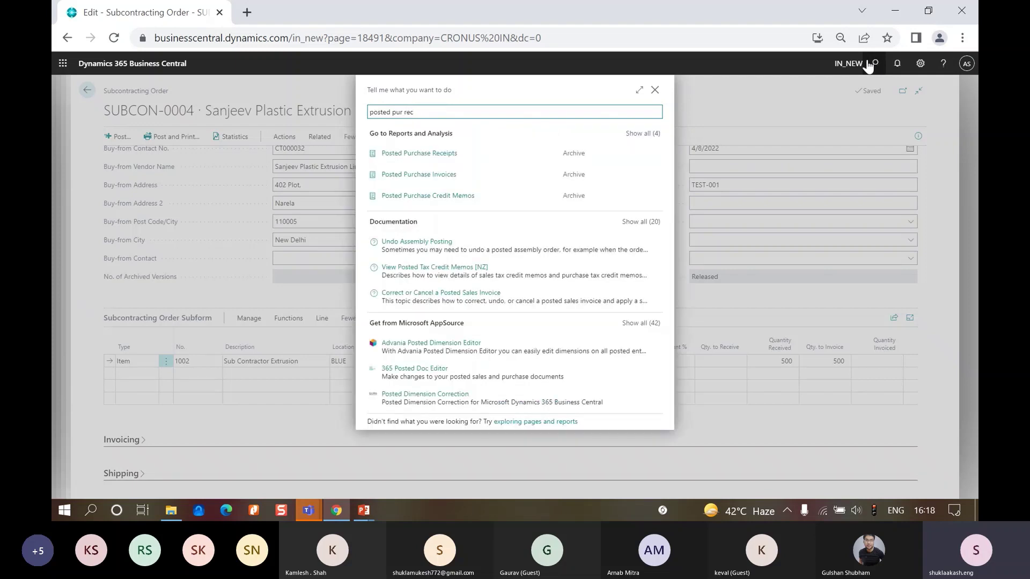
left_click(443, 153)
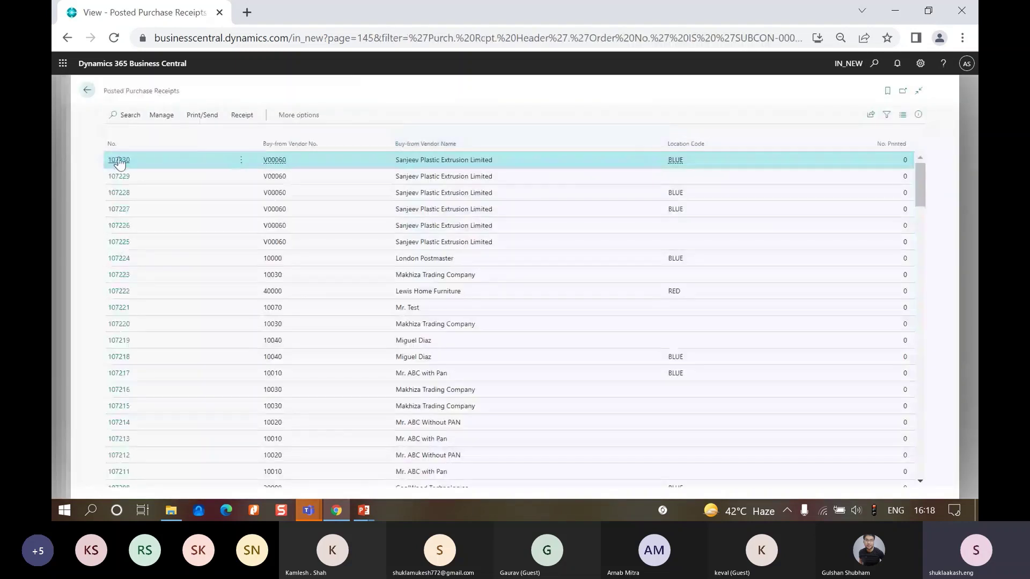
left_click(121, 161)
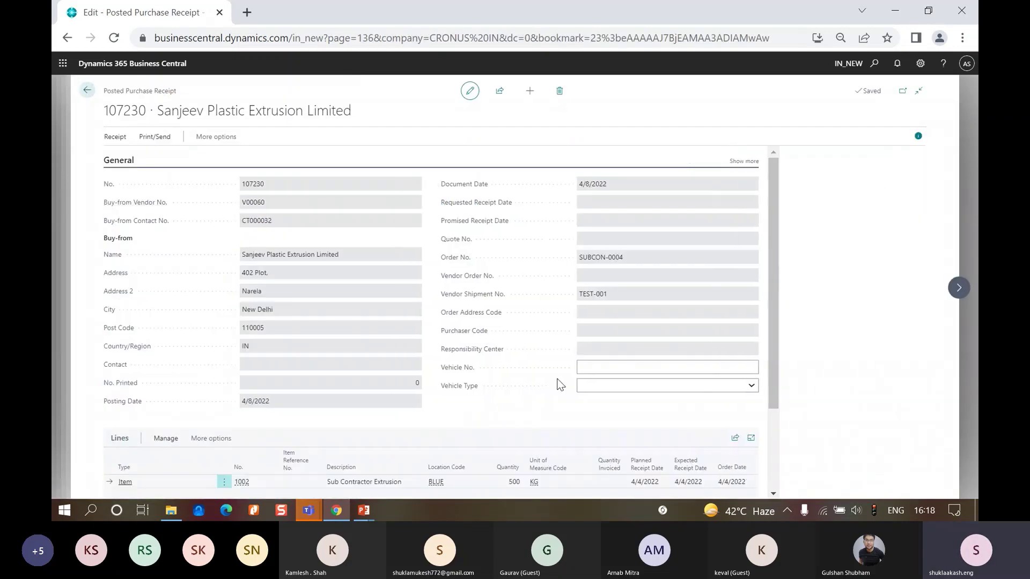
scroll(598, 378, "down", 1)
scroll(598, 379, "down", 1)
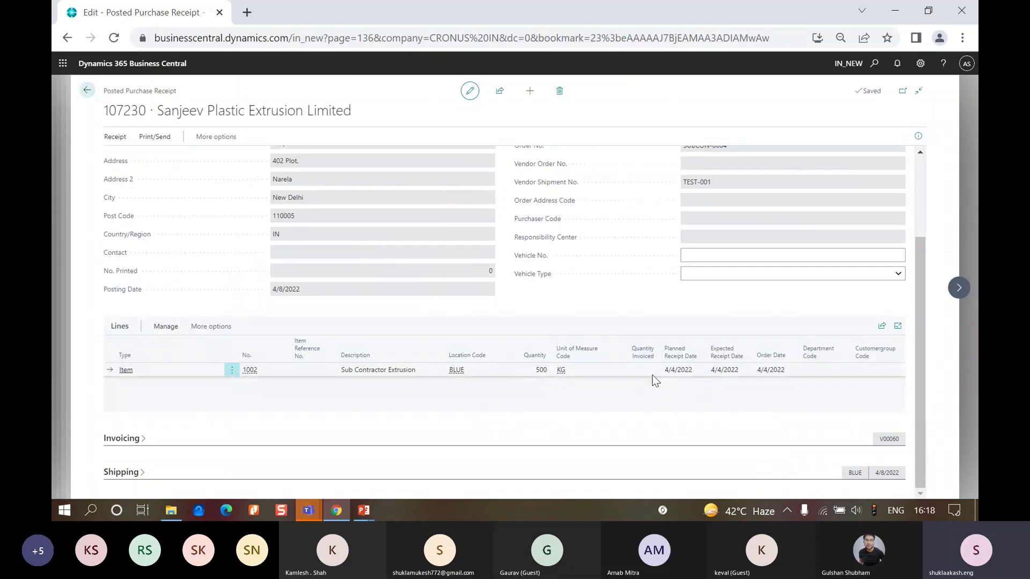
scroll(652, 375, "up", 2)
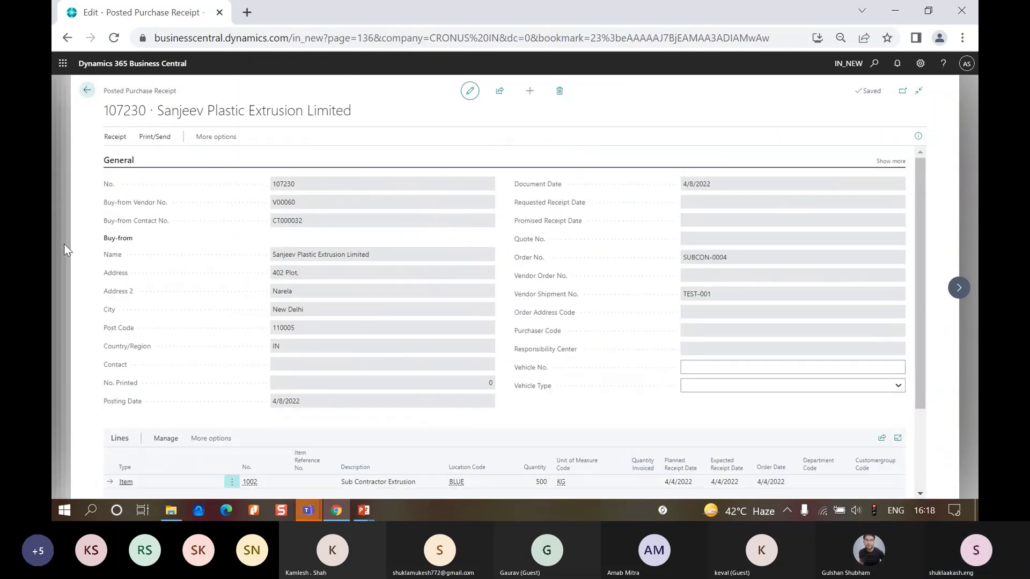
key("Escape")
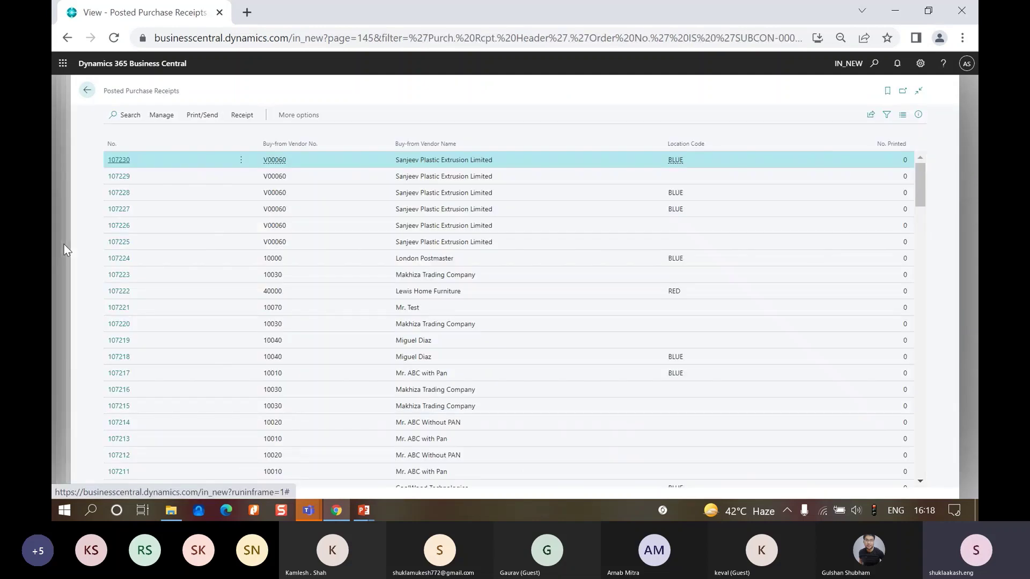
key("Escape")
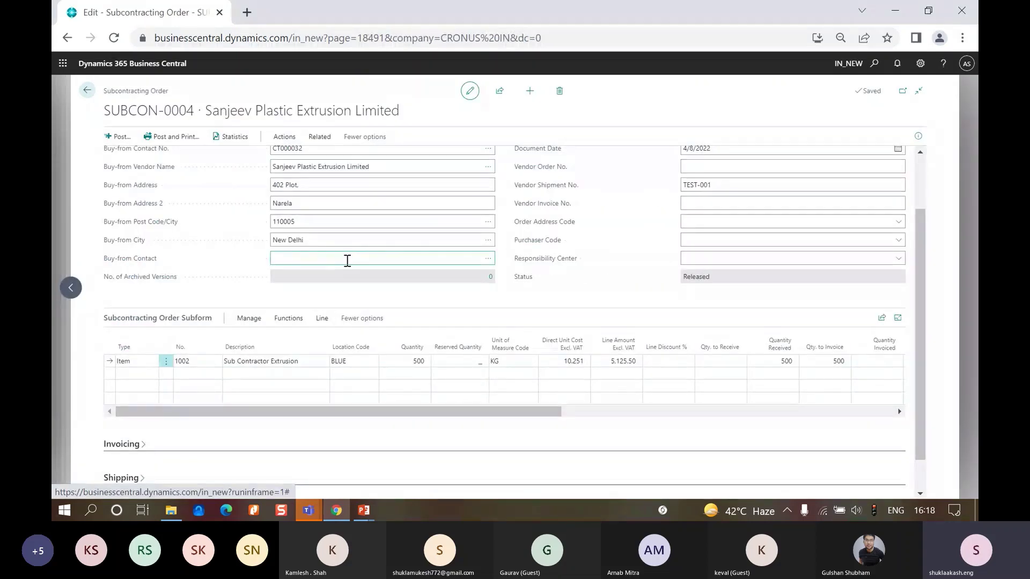
Recheck the tax component amounts against the direct unit cost of the Sub Contractor Extrusion line.
left_click(918, 136)
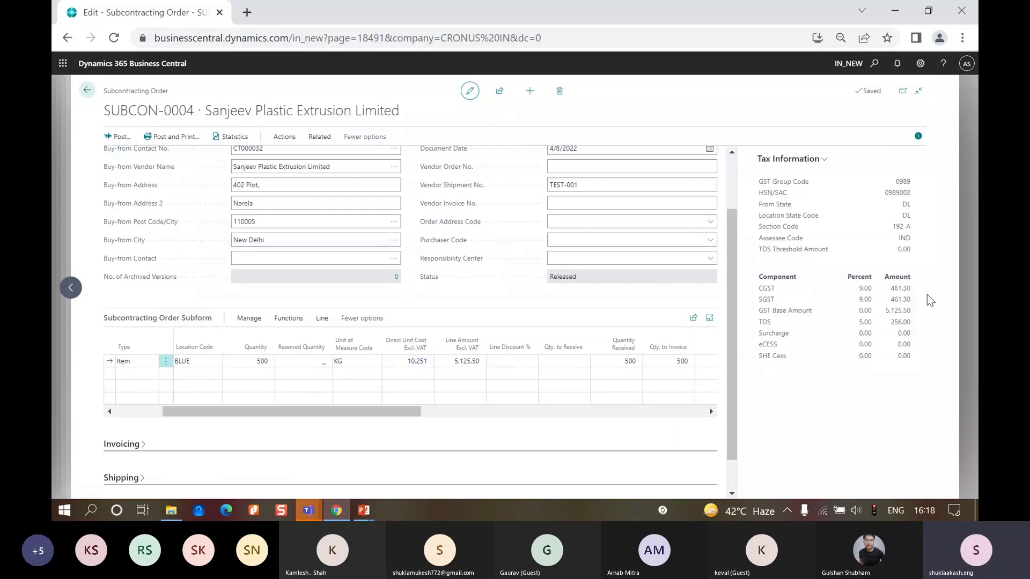
left_click(414, 361)
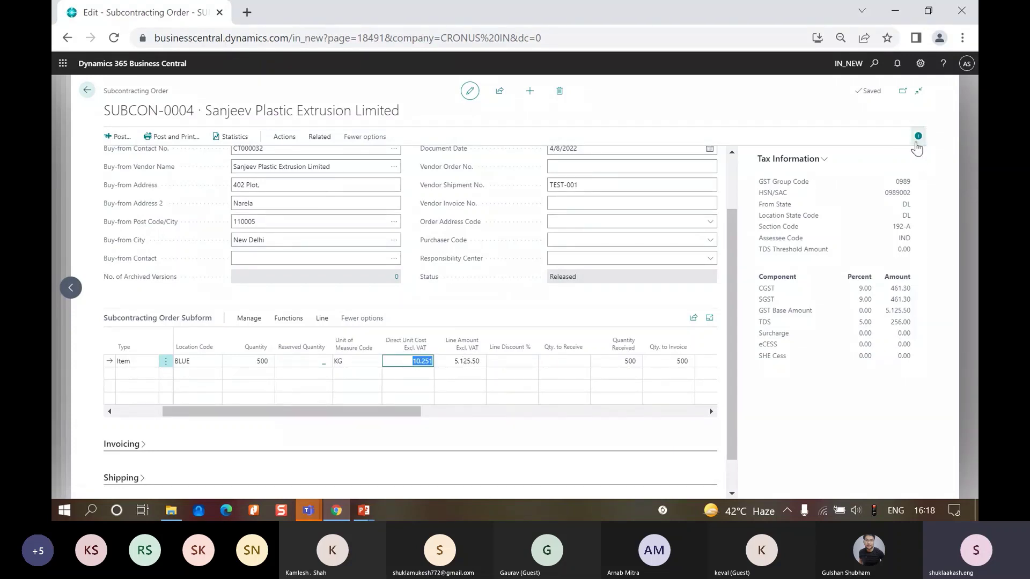
left_click(918, 138)
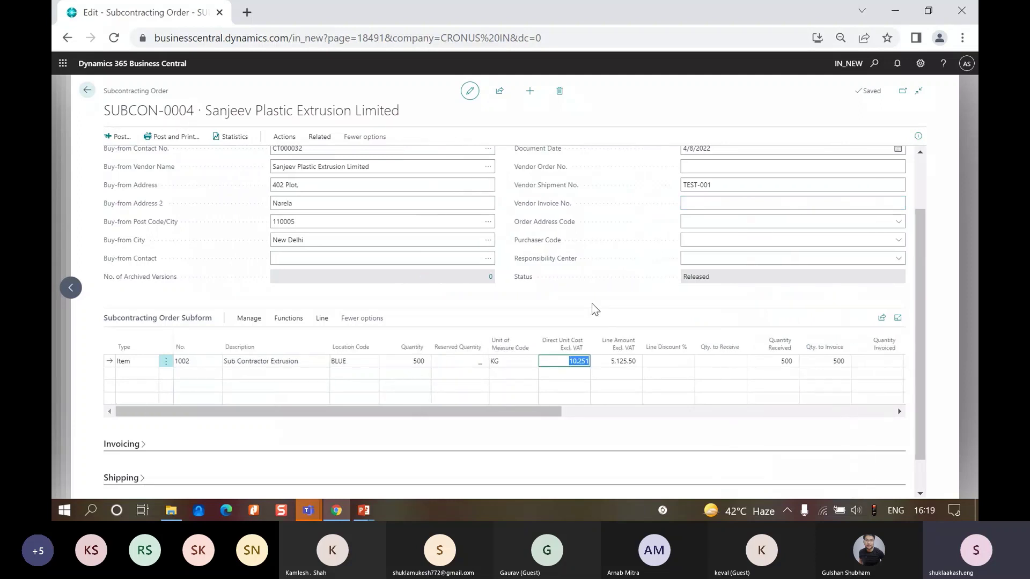
left_click(591, 303)
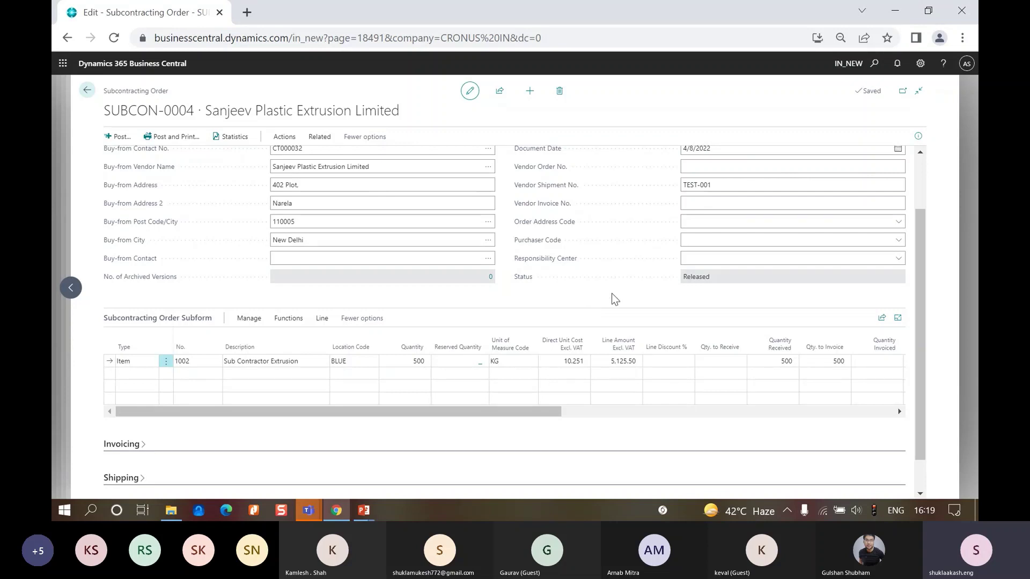
Create a new purchase invoice for the vendor Sanjeev Plastic Extrusion Limited.
left_click(874, 65)
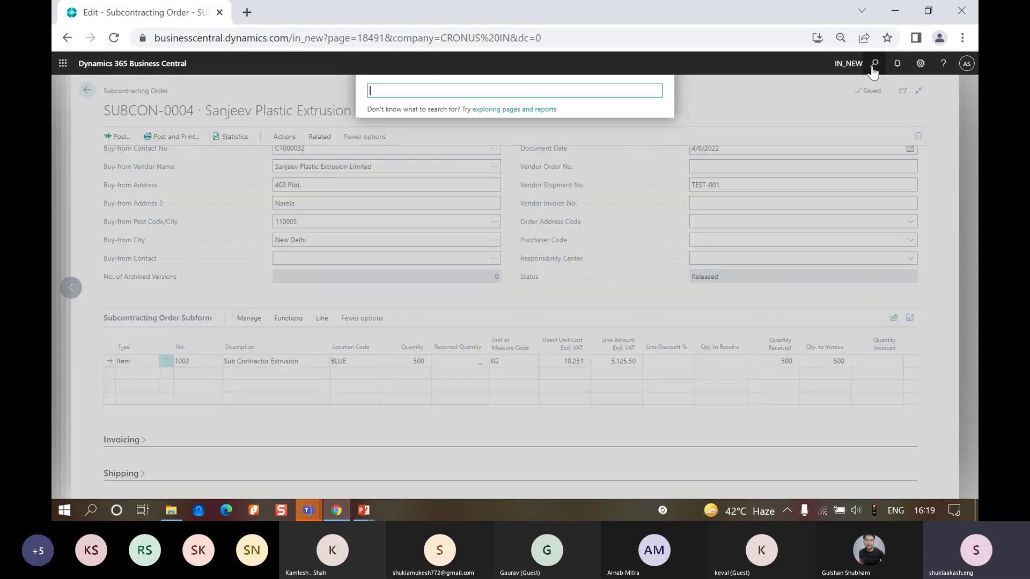
type("purchase in")
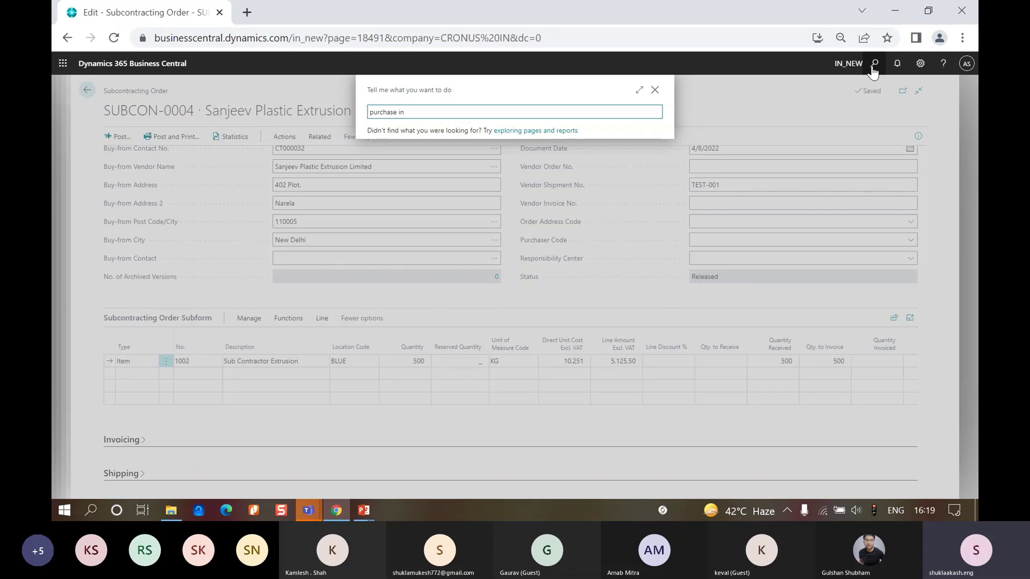
left_click(402, 156)
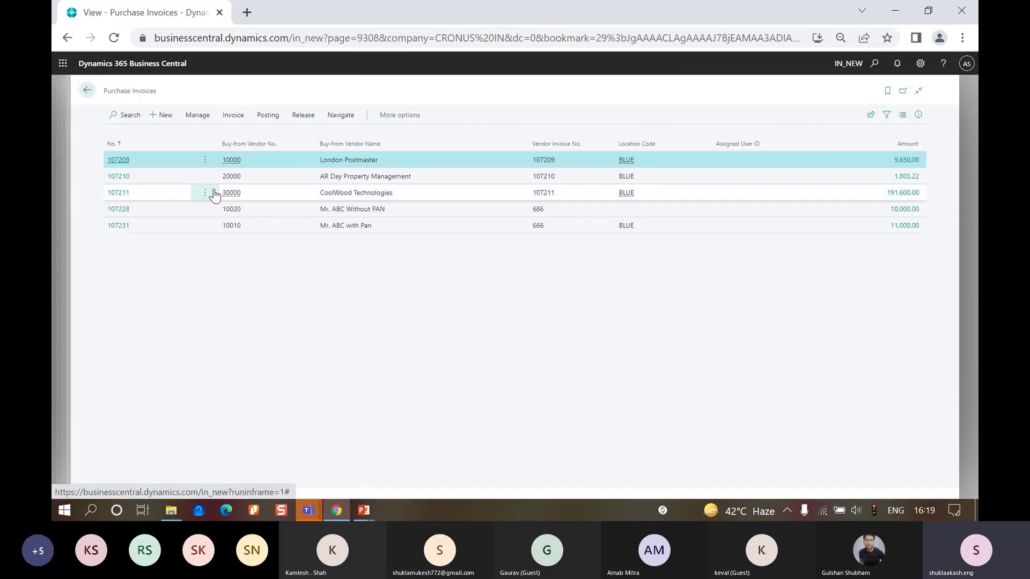
left_click(166, 115)
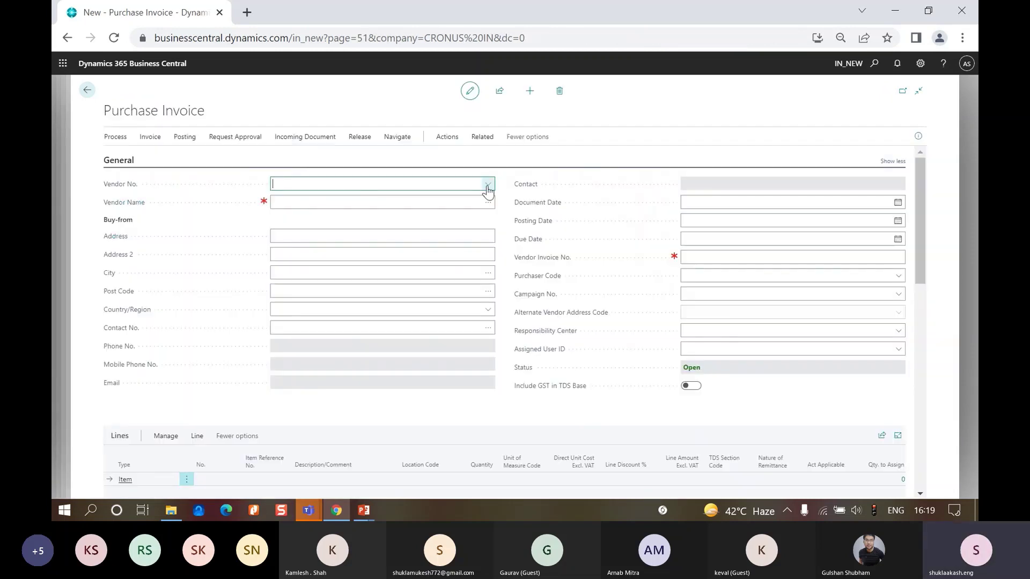
left_click(488, 185)
scroll(394, 255, "down", 3)
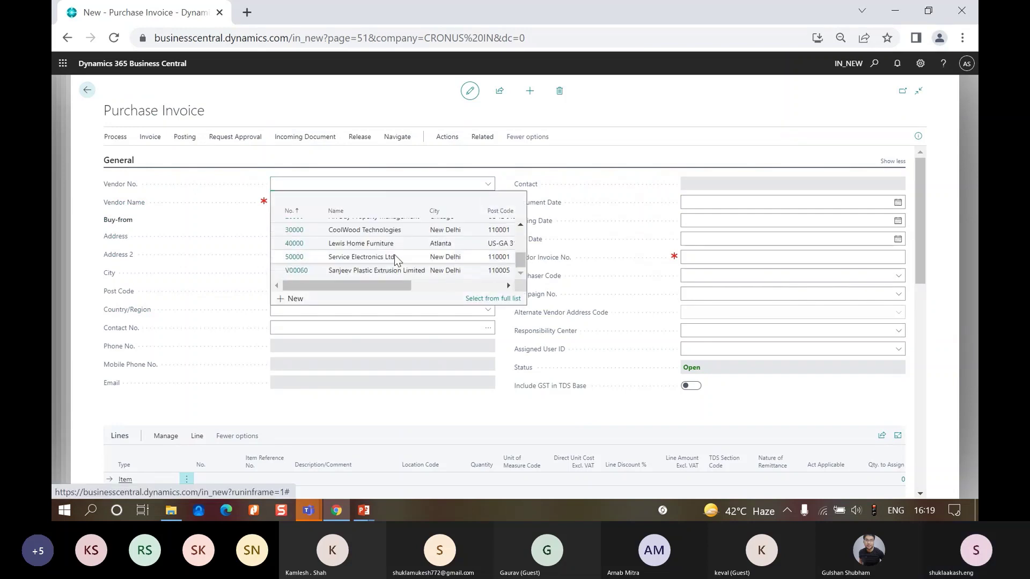
left_click(392, 275)
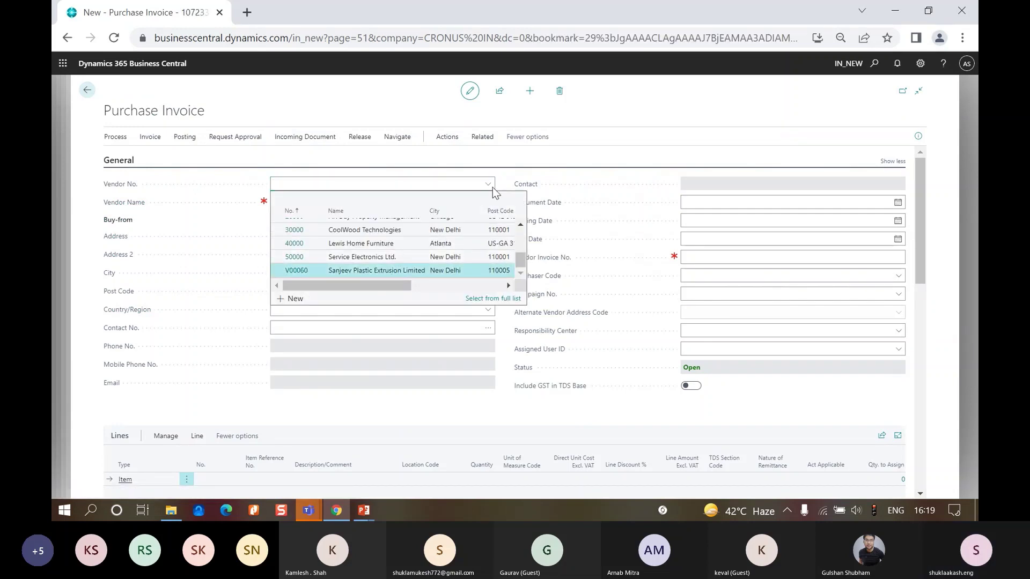
key("Tab")
Pull the vendor's uninvoiced receipt line for Sub Contractor Extrusion into the purchase invoice lines.
scroll(438, 286, "down", 3)
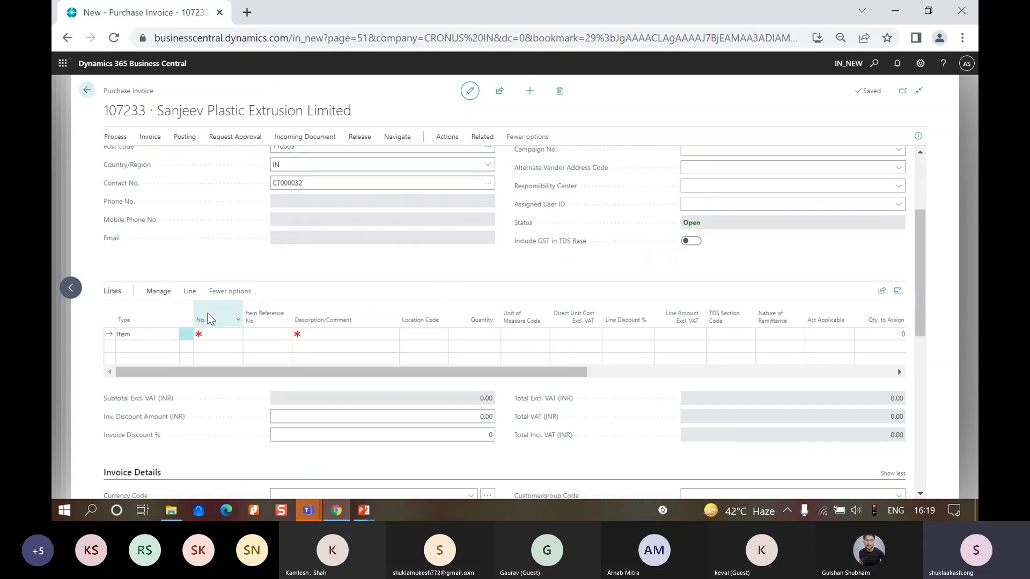
left_click(191, 295)
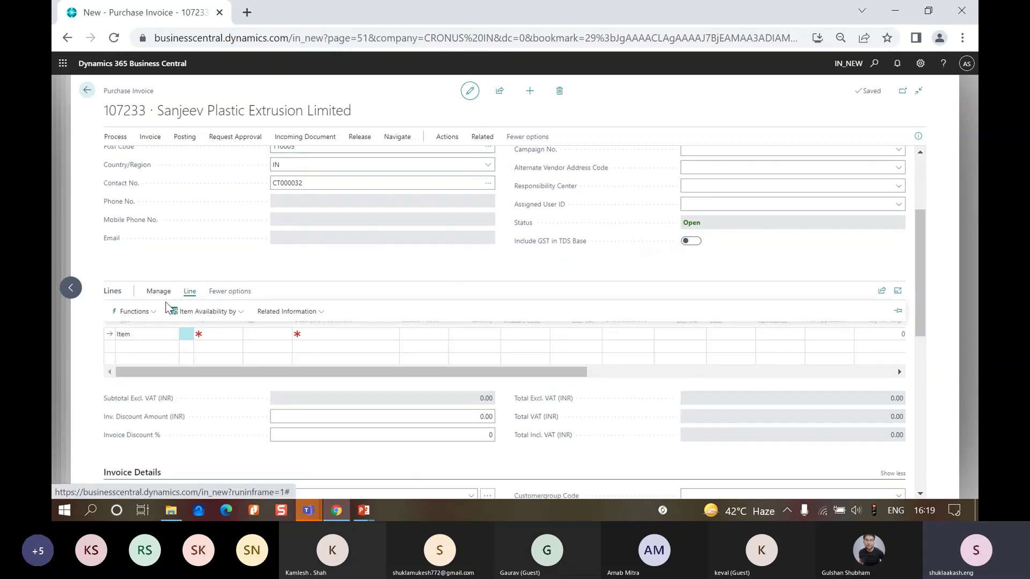
left_click(134, 311)
left_click(136, 366)
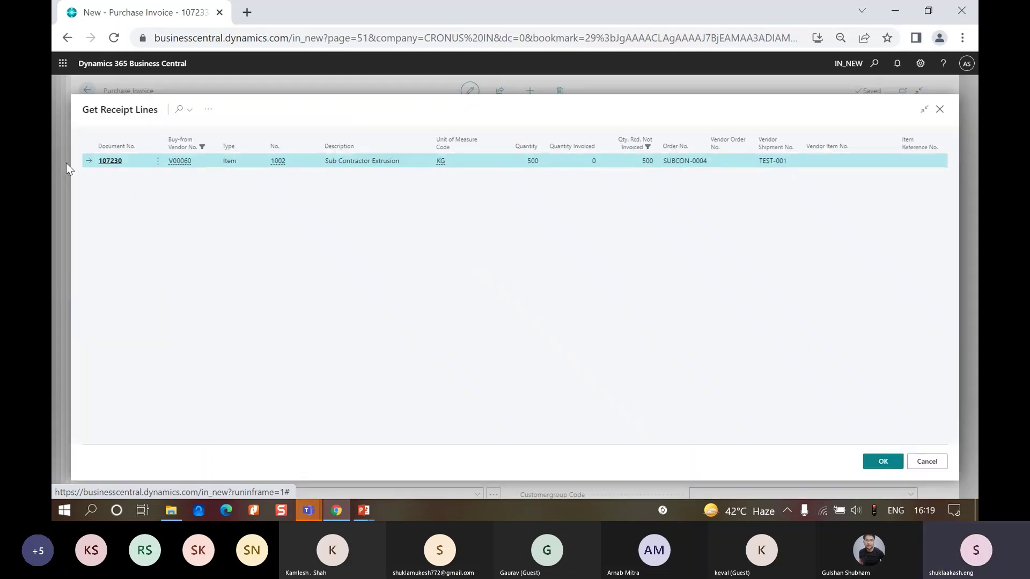
left_click(882, 462)
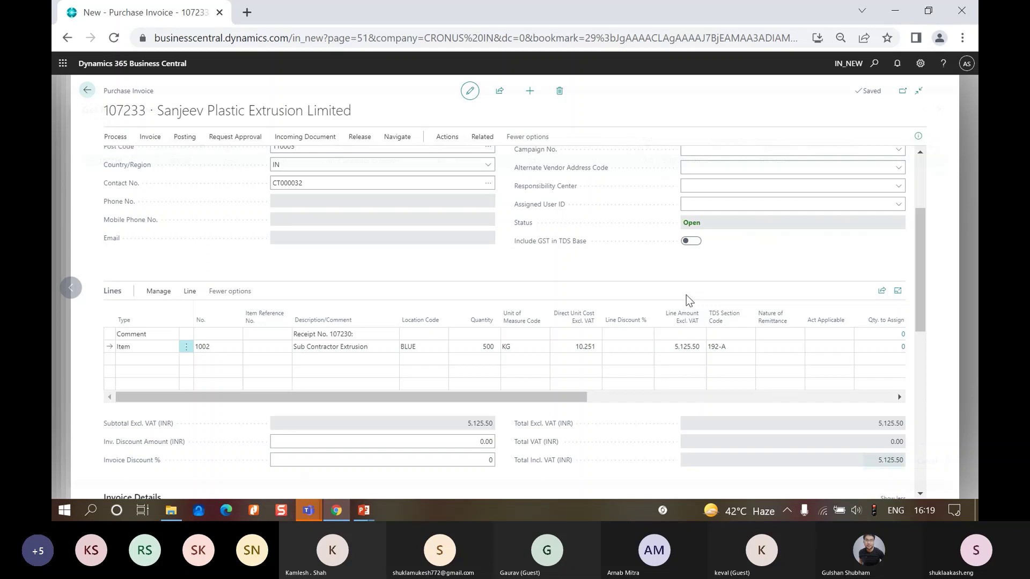
Review the GST and TDS tax information and the tax columns for the invoice's Sub Contractor Extrusion line.
left_click_drag(555, 402, 596, 402)
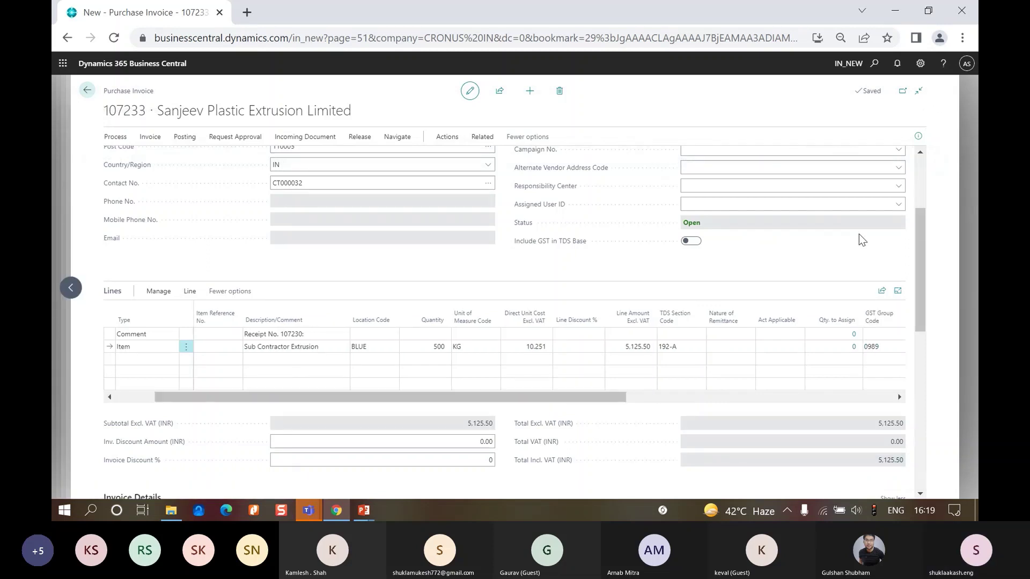
scroll(856, 248, "up", 3)
left_click(919, 136)
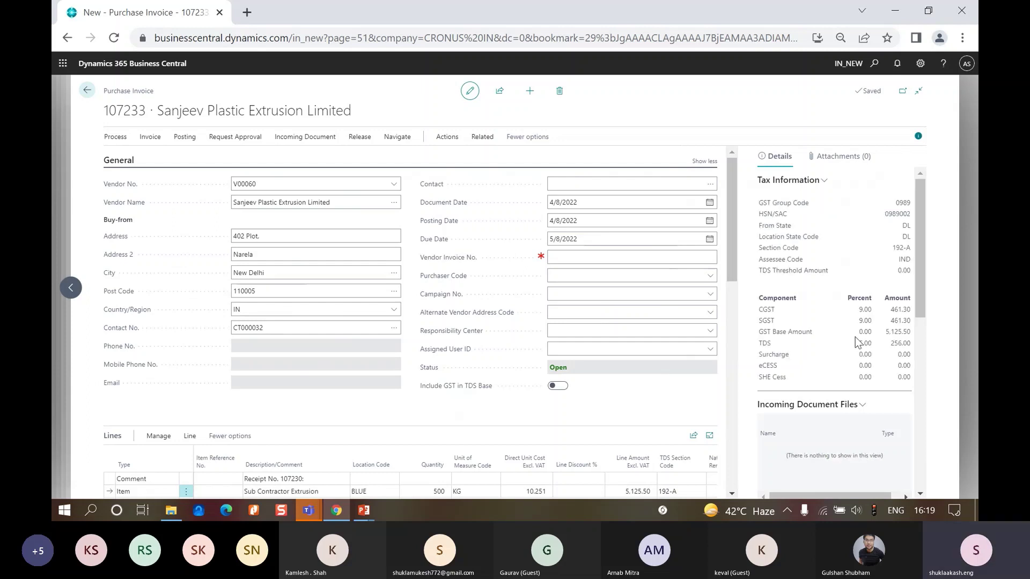
scroll(851, 340, "down", 3)
scroll(851, 259, "up", 3)
scroll(494, 397, "down", 1)
scroll(494, 400, "down", 3)
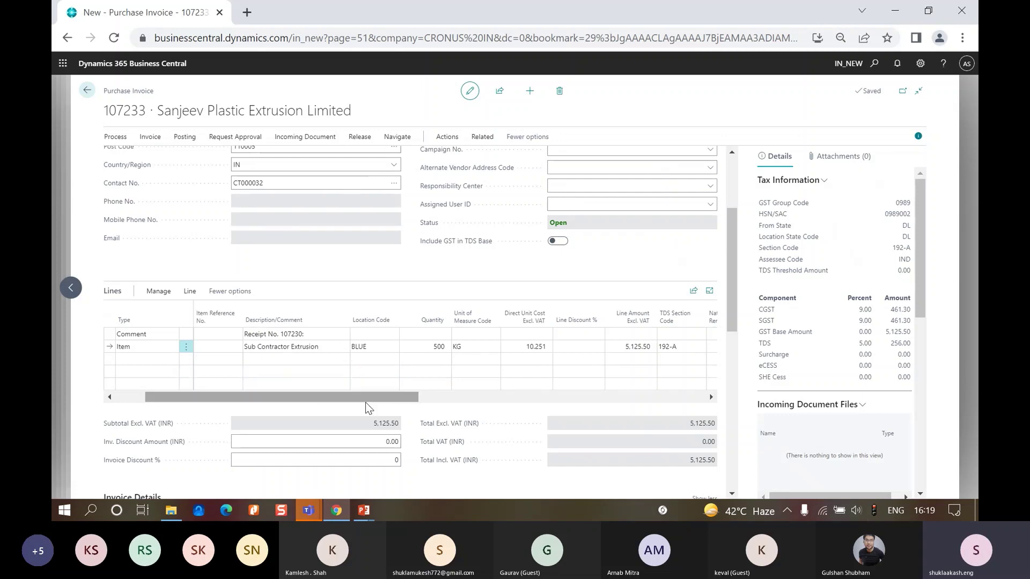
mouse_move(365, 402)
left_mouse_down()
mouse_move(640, 398)
mouse_move(374, 395)
left_mouse_up()
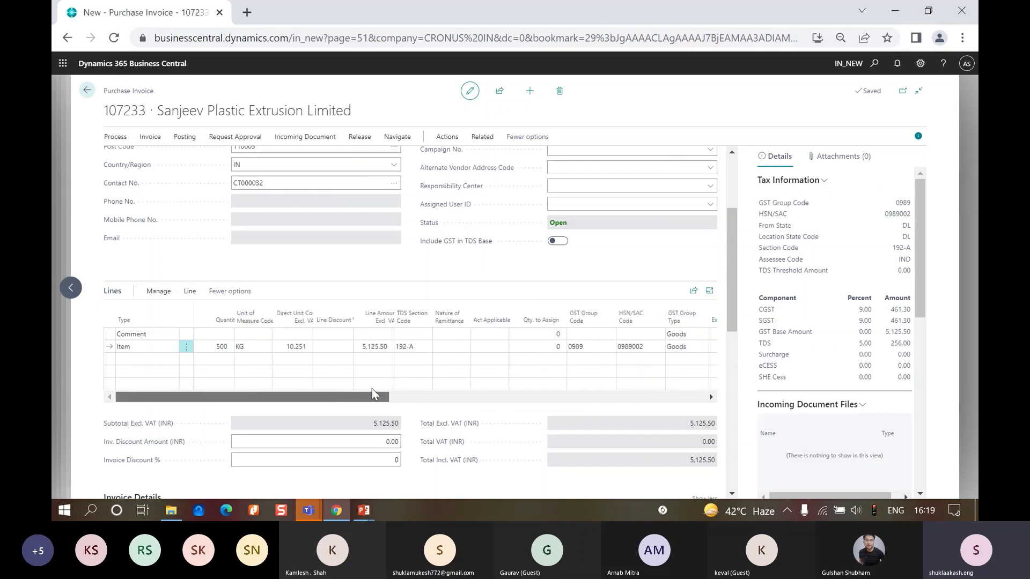
left_click(919, 138)
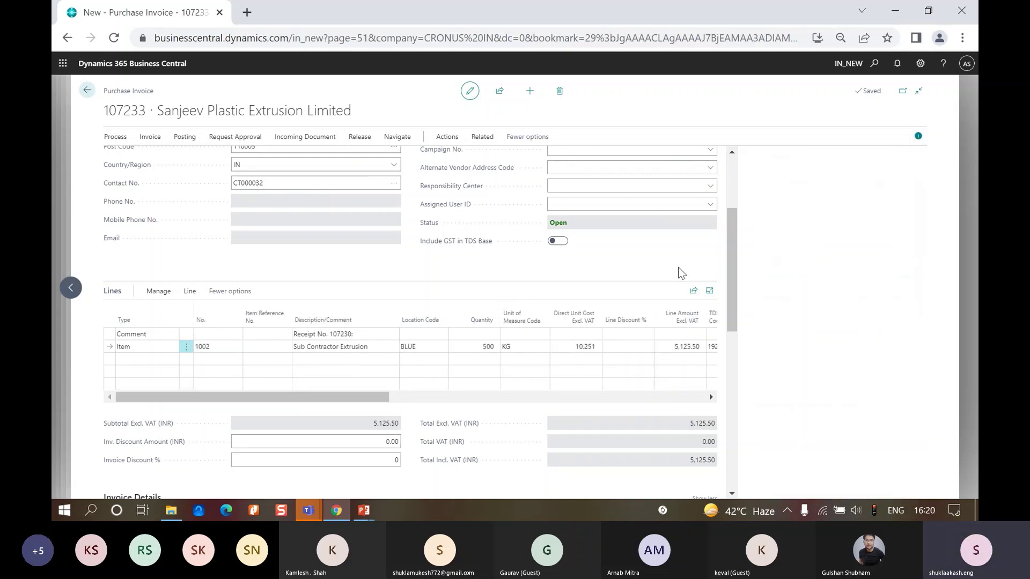
Set the purchase invoice's Vendor Invoice No. to 6868.
left_click(748, 257)
type("6868")
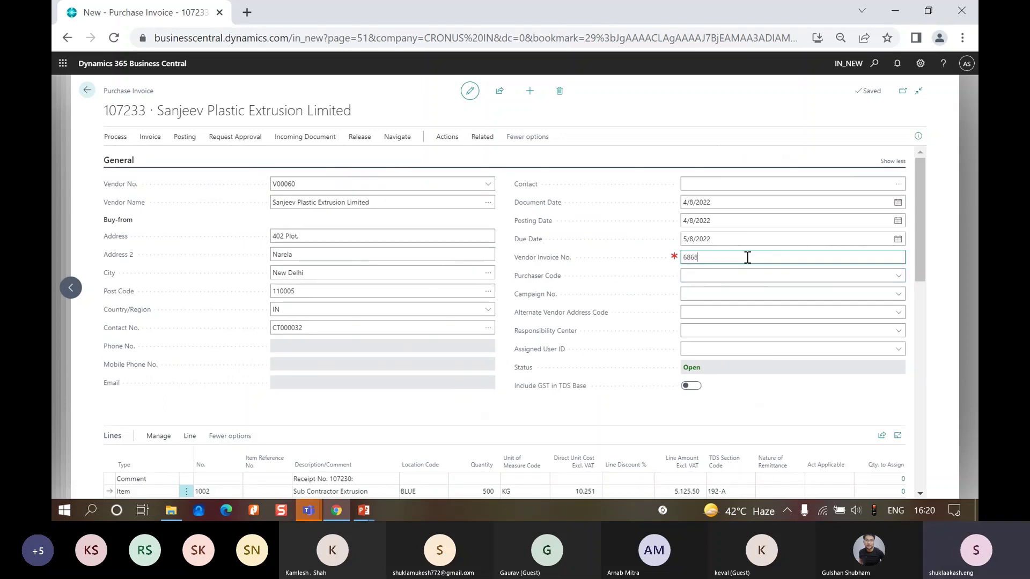
key("Tab")
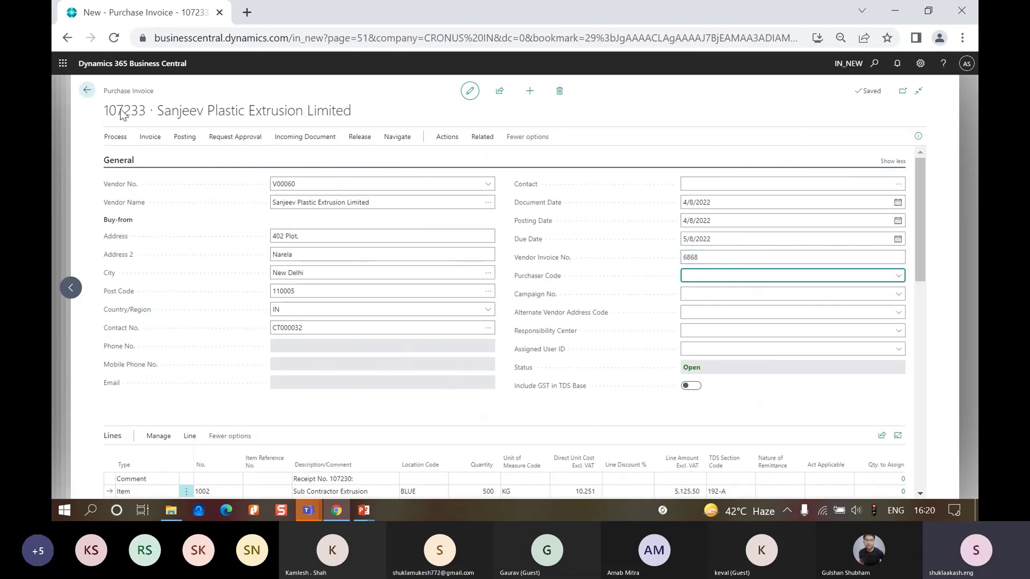
Preview the purchase invoice's posting, examine its G/L entries, and return to the invoice.
left_click(185, 137)
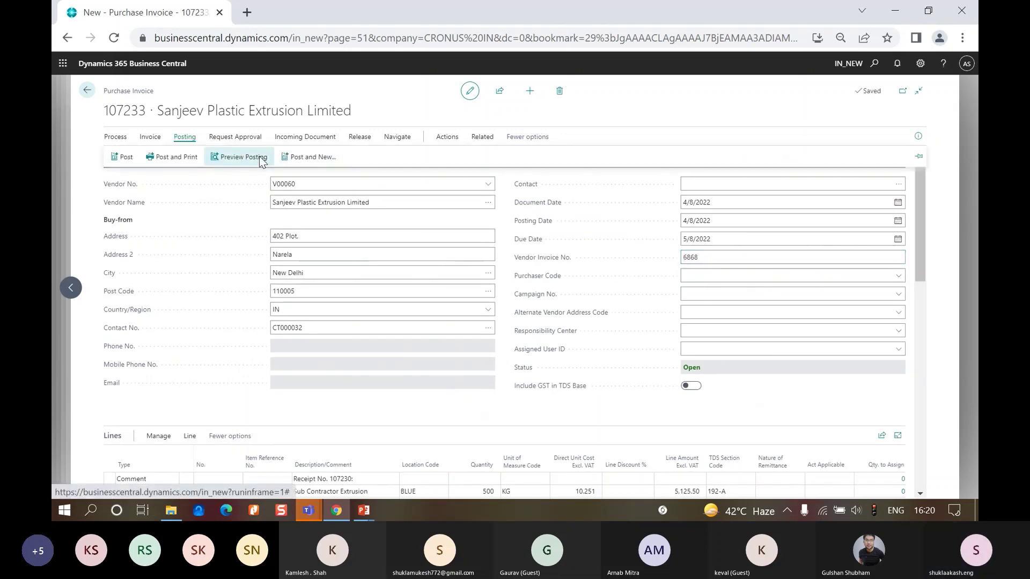
left_click(260, 159)
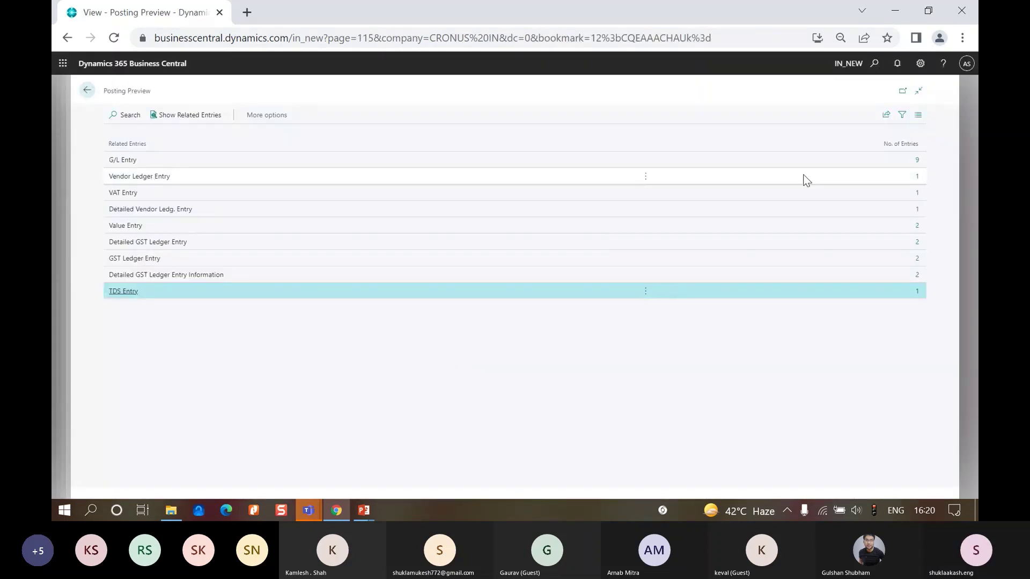
left_click(918, 160)
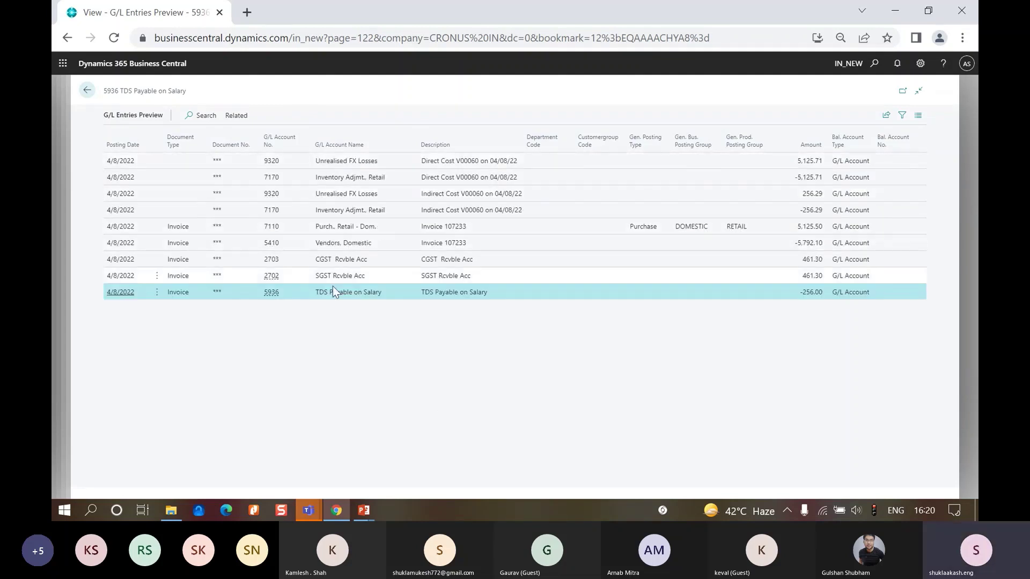
key("Escape")
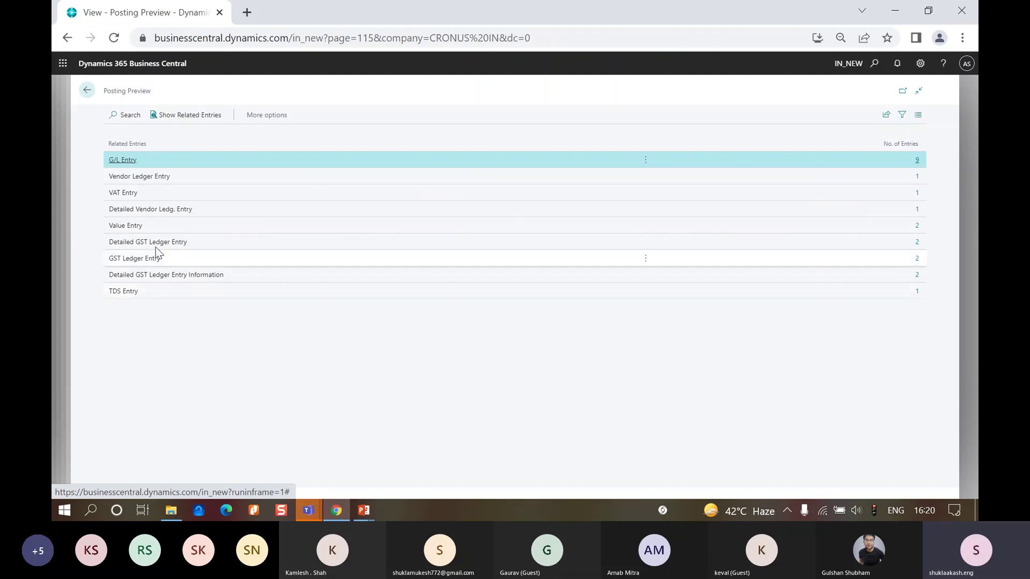
key("Escape")
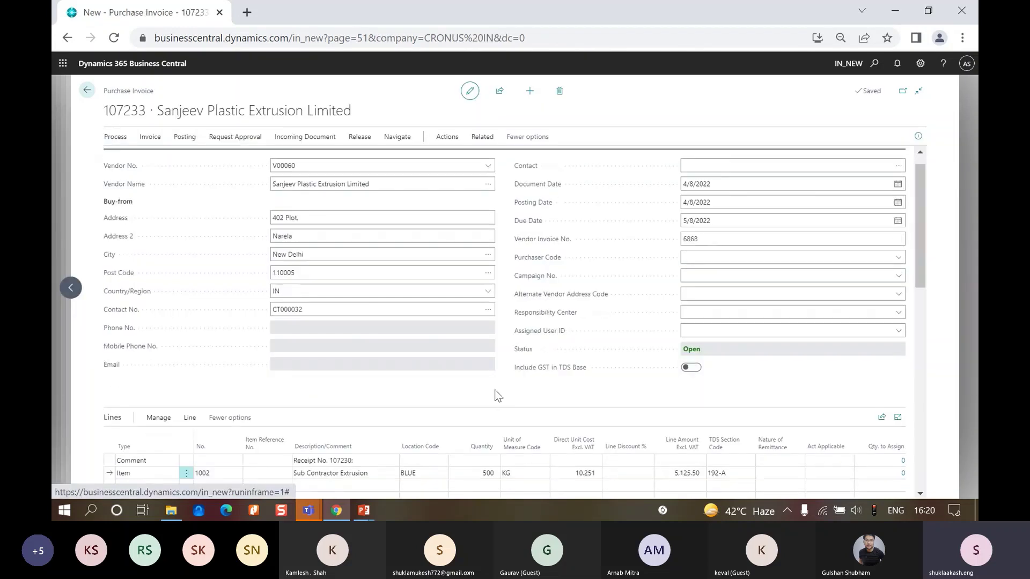
Post the Sanjeev Plastic Extrusion Limited purchase invoice and open the resulting posted invoice.
scroll(494, 396, "down", 2)
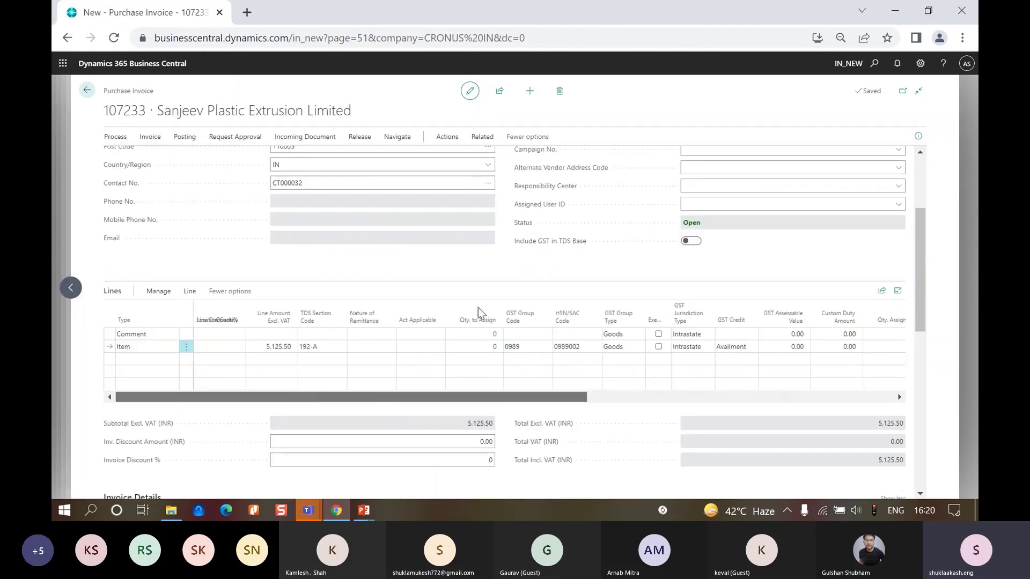
scroll(552, 265, "up", 3)
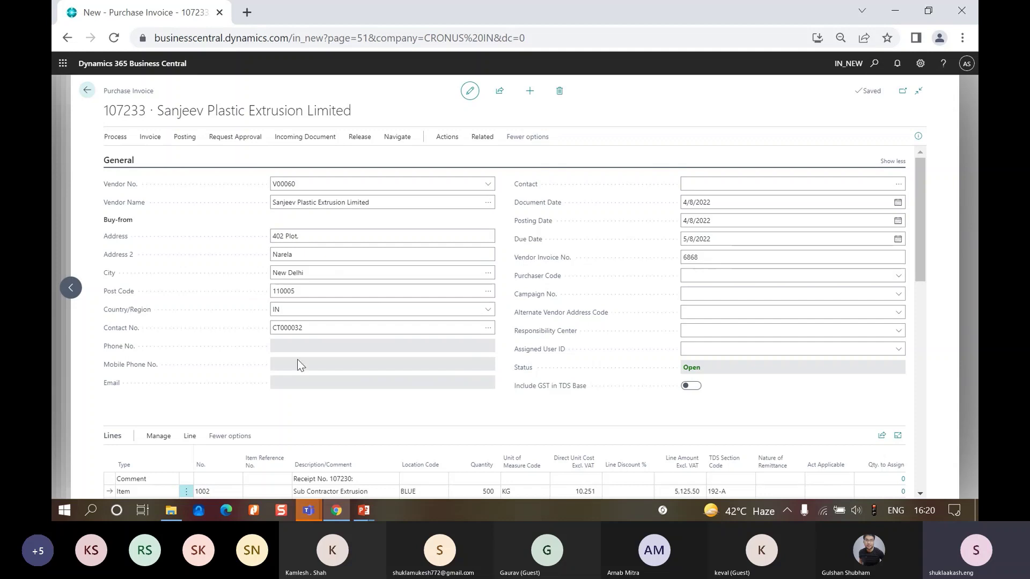
left_click(180, 140)
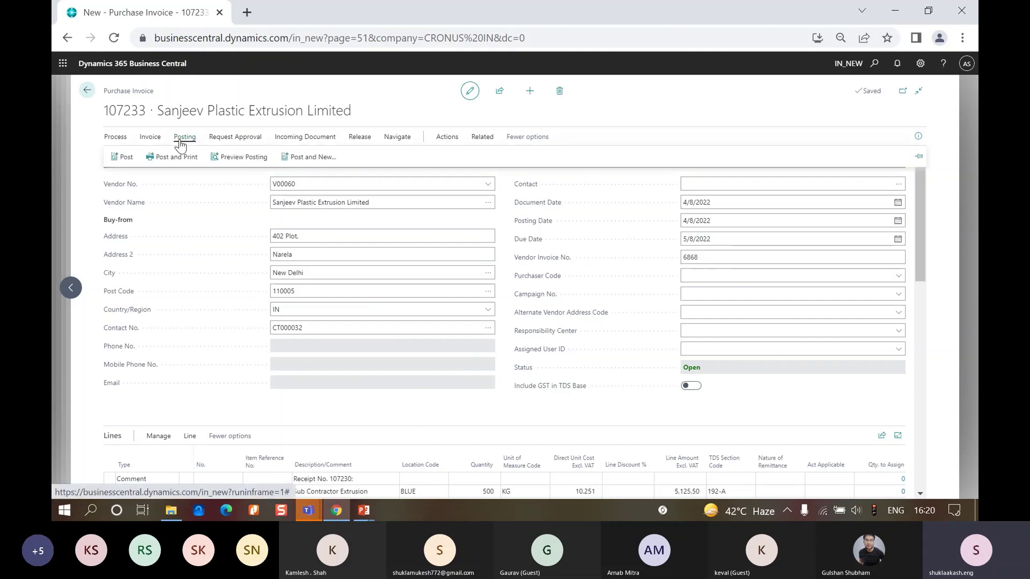
left_click(119, 154)
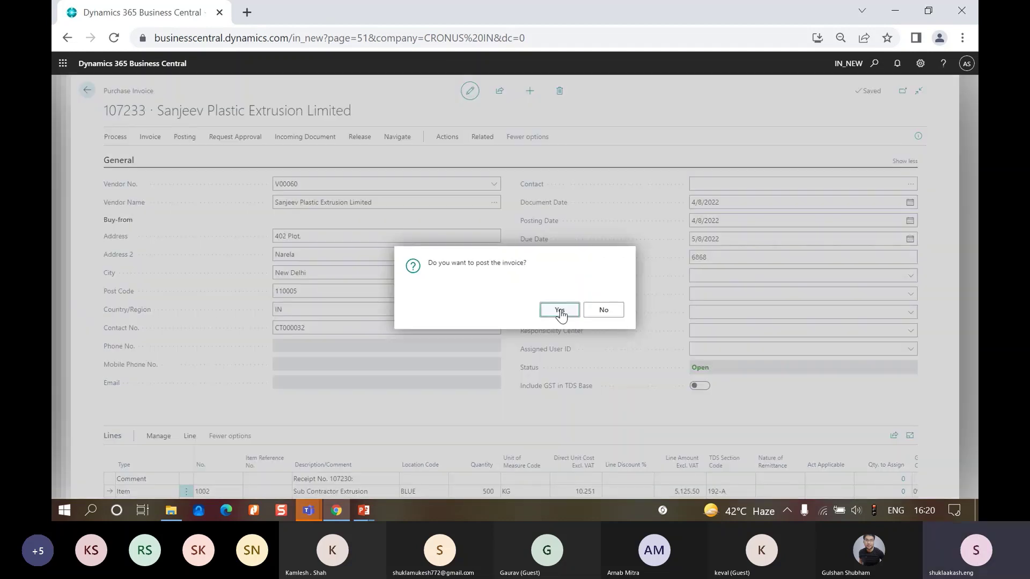
left_click(560, 311)
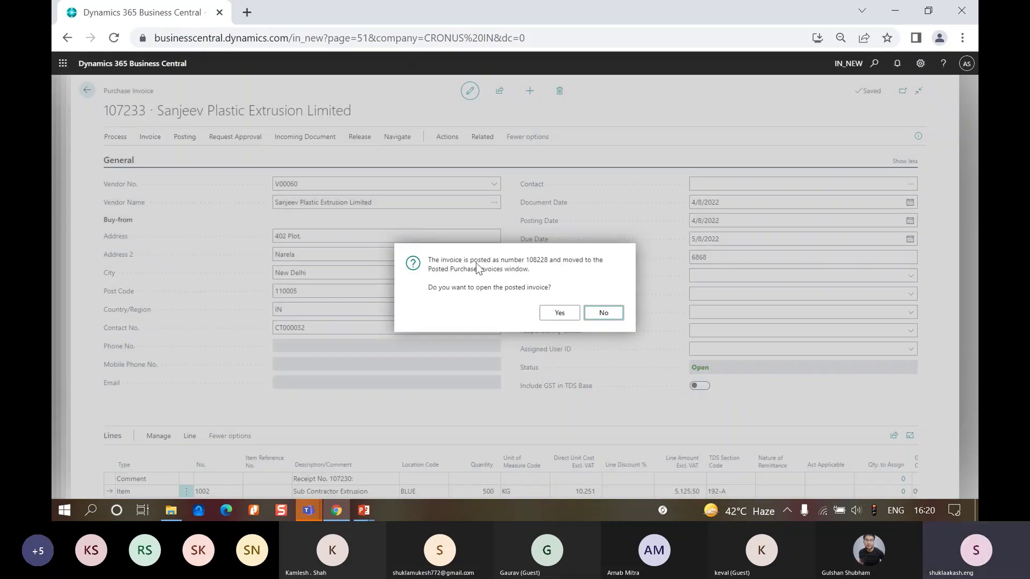
left_click(558, 317)
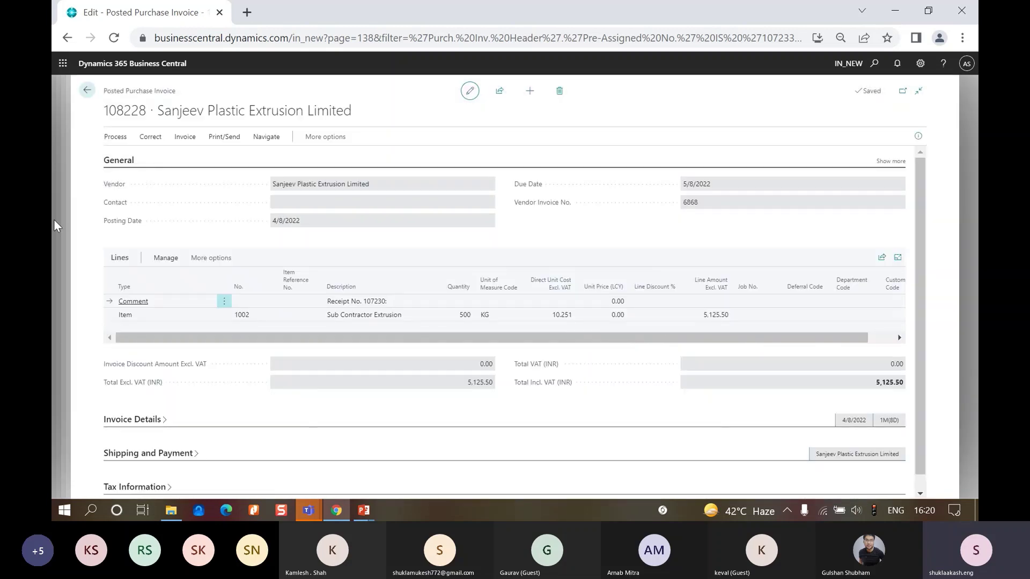
Return to the subcontracting order and check the received and invoiced quantities on its Sub Contractor Extrusion line.
key("Escape")
key("Escape")
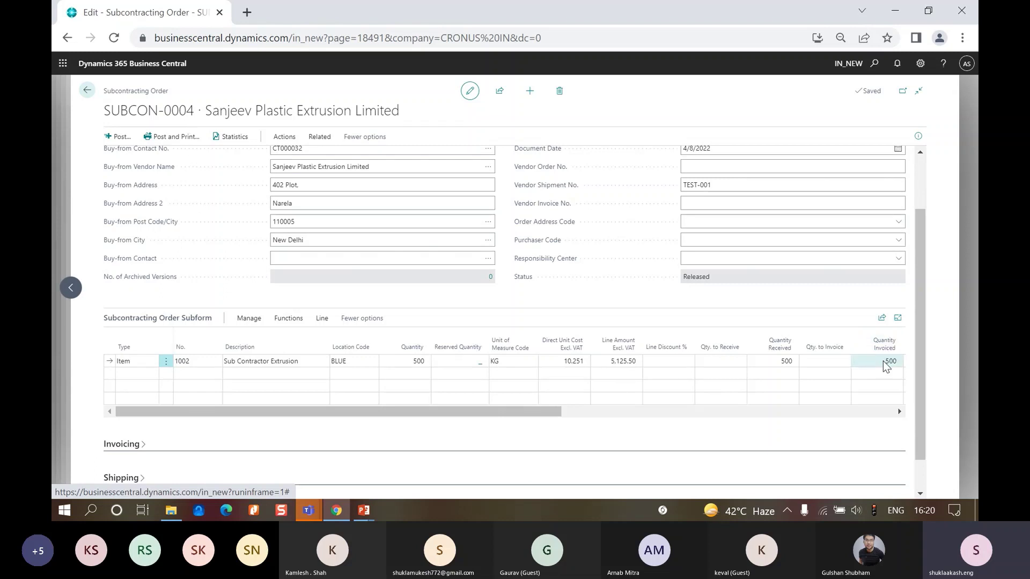
left_click_drag(525, 417, 700, 412)
left_click_drag(545, 416, 361, 417)
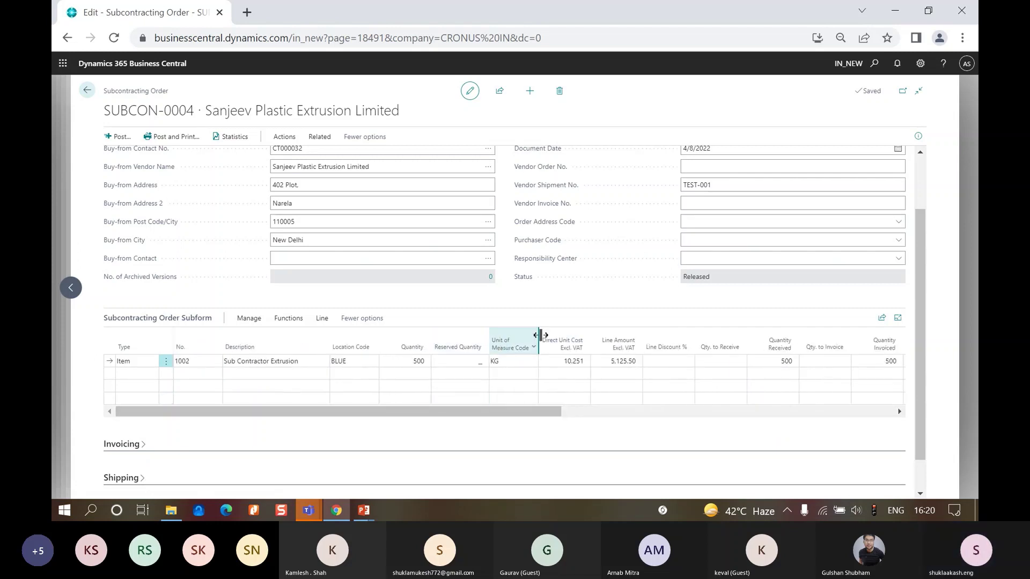
scroll(541, 338, "up", 2)
mouse_move(542, 340)
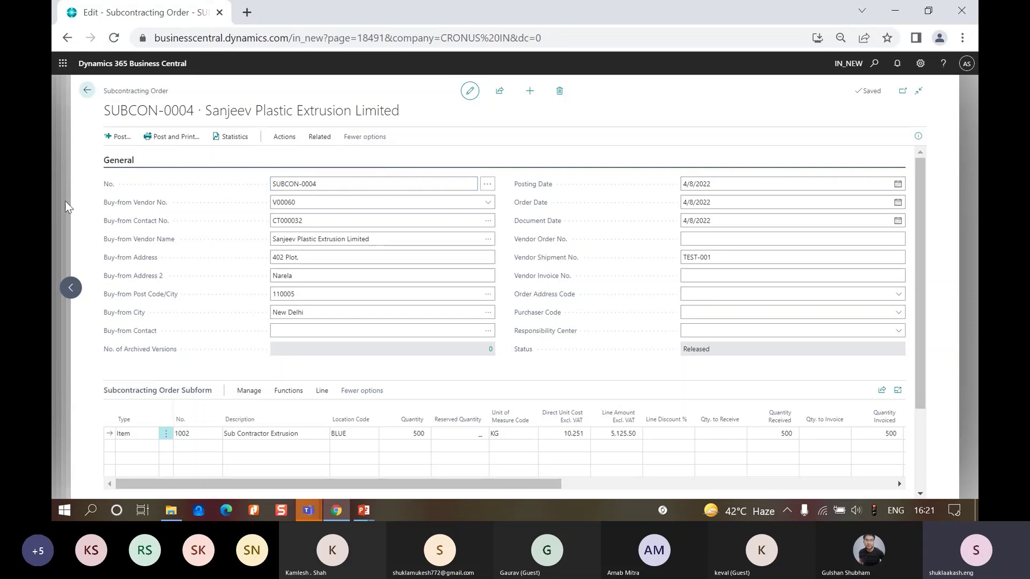
Leave the subcontracting order for the home page and look through the purchase orders list for the subcontractor's orders.
key("Escape")
key("Escape")
key("Escape")
key("Escape")
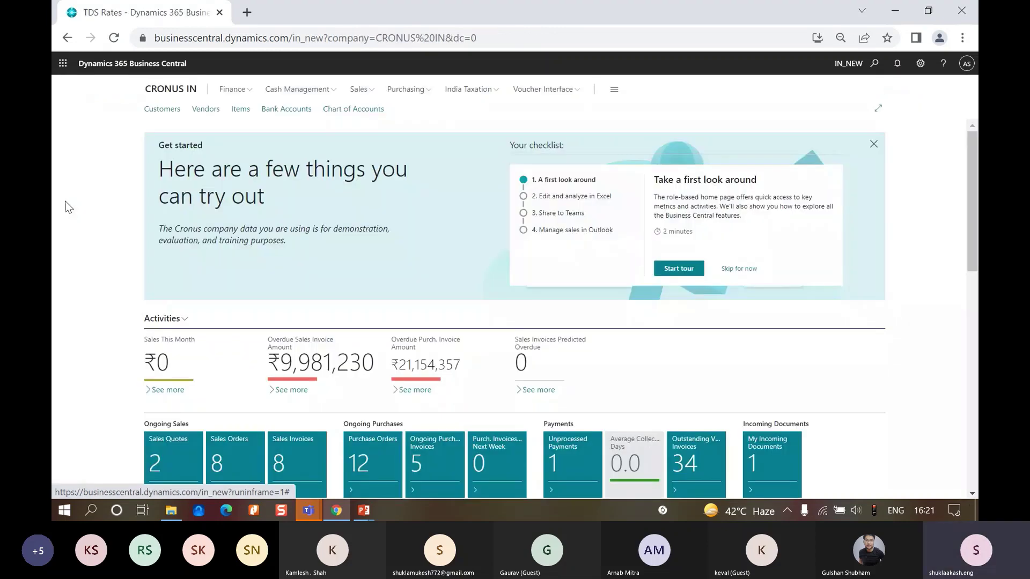
left_click(328, 107)
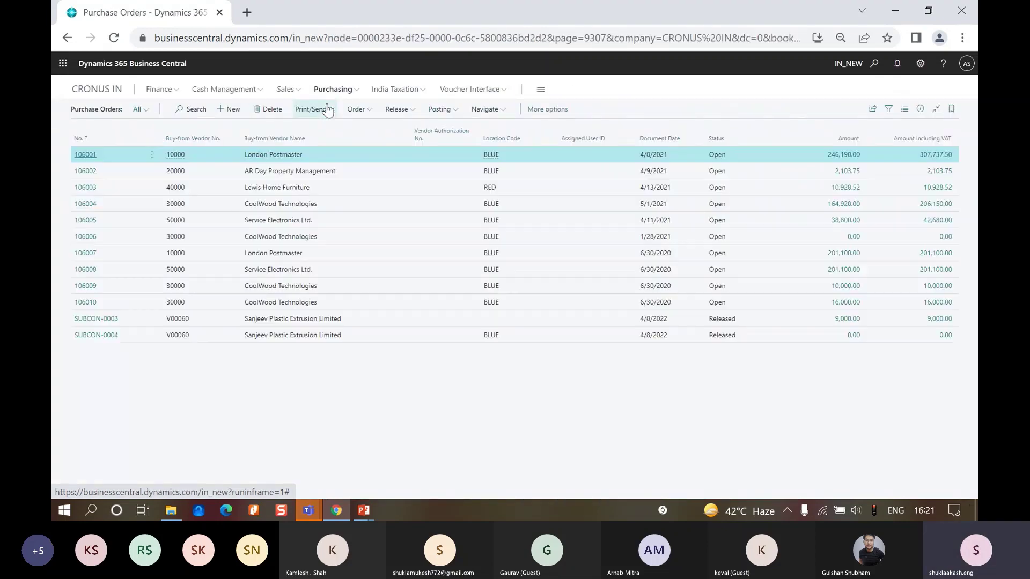
left_click(294, 322)
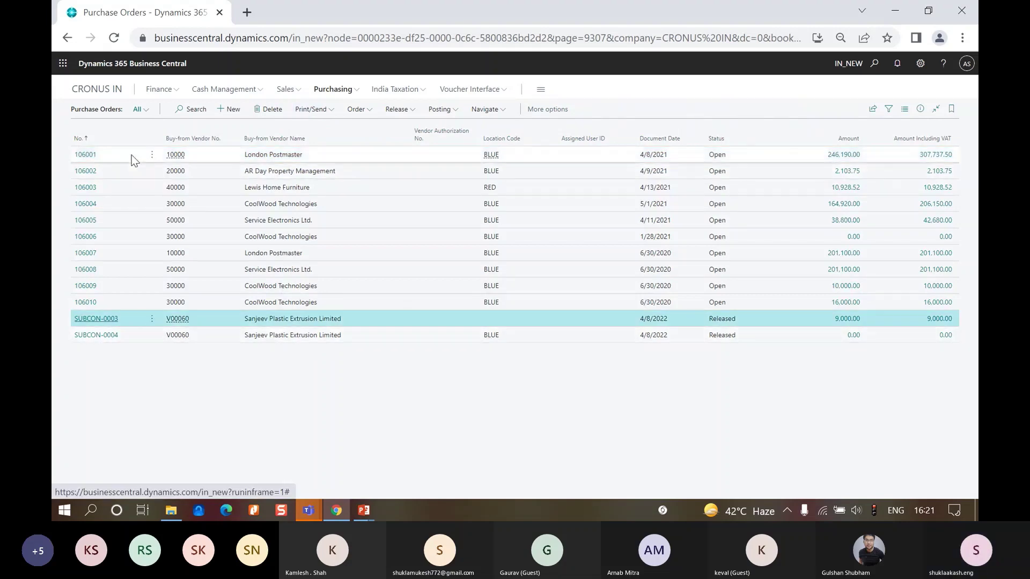
Examine the received and invoiced quantities on Sanjeev Plastic Extrusion Limited's purchase order at location BLUE, and return to the list.
left_click(102, 339)
left_click(97, 336)
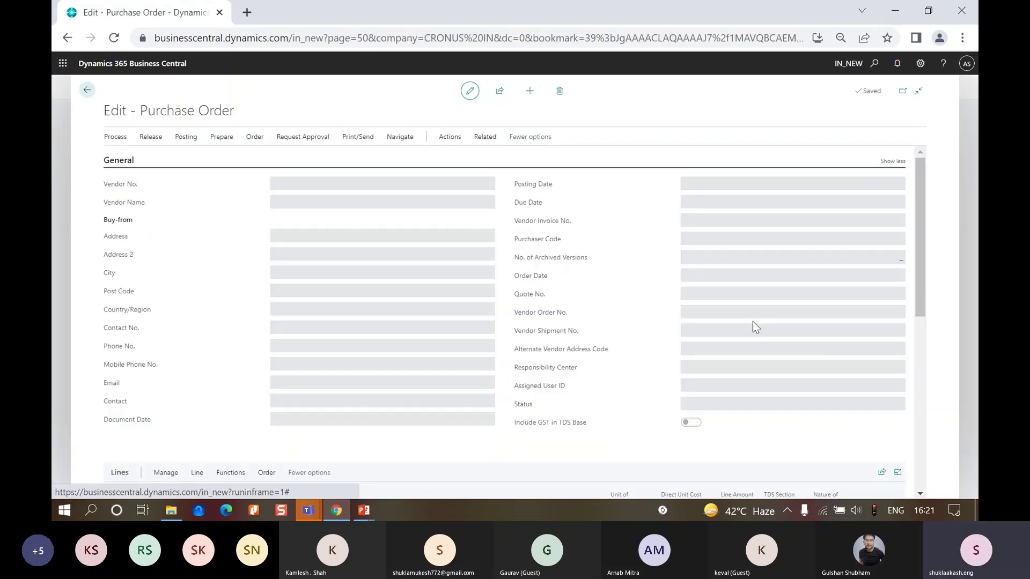
scroll(513, 408, "down", 3)
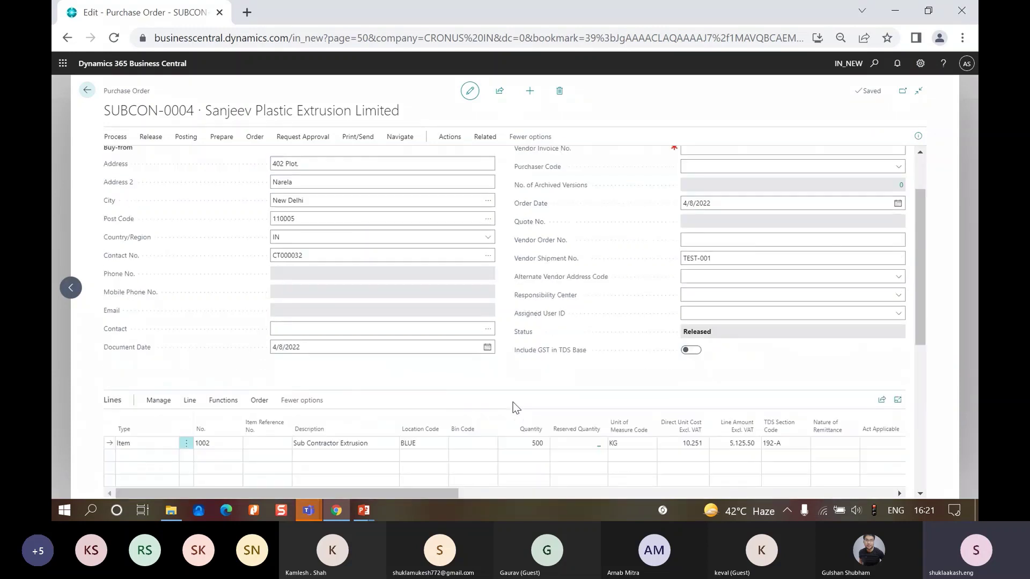
left_click_drag(443, 416, 695, 416)
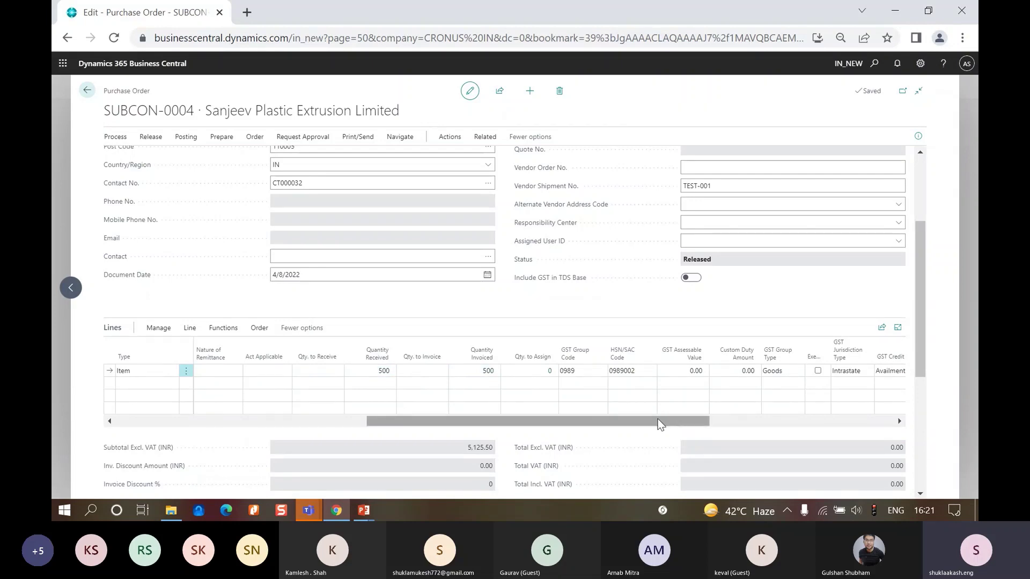
scroll(666, 417, "up", 3)
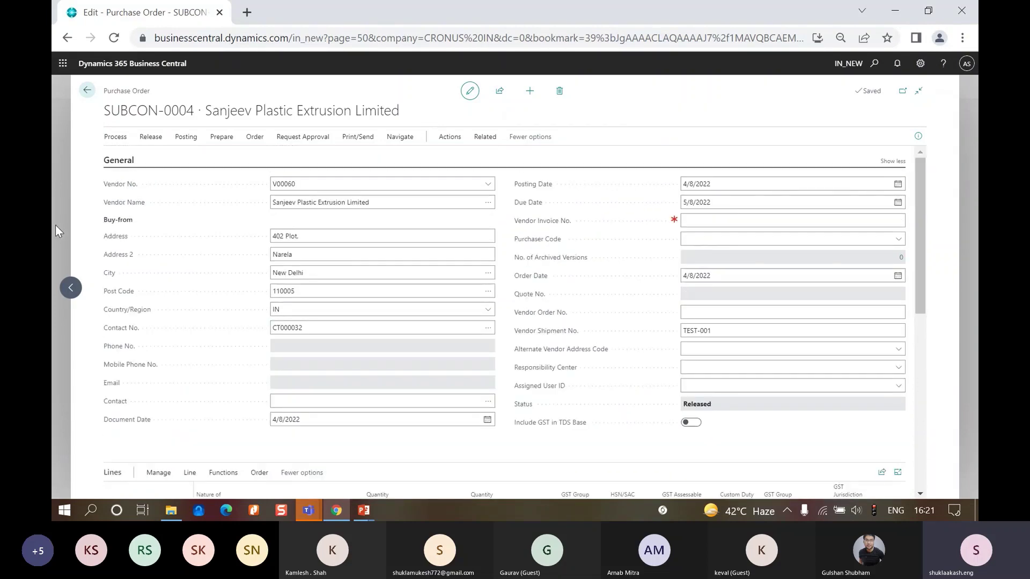
key("Escape")
Go back to the home page and reopen the purchase orders list.
left_click(96, 89)
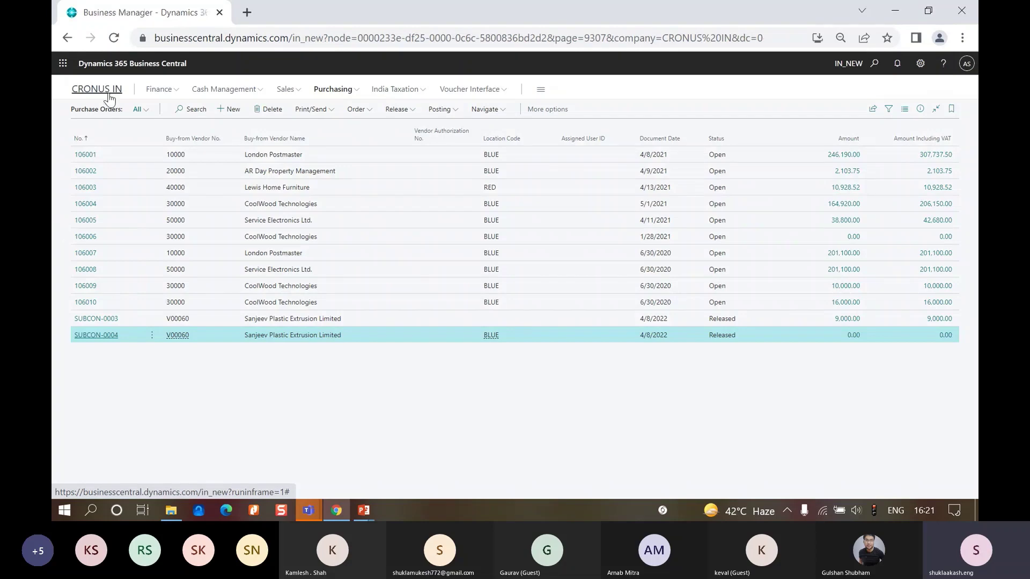
left_click(400, 91)
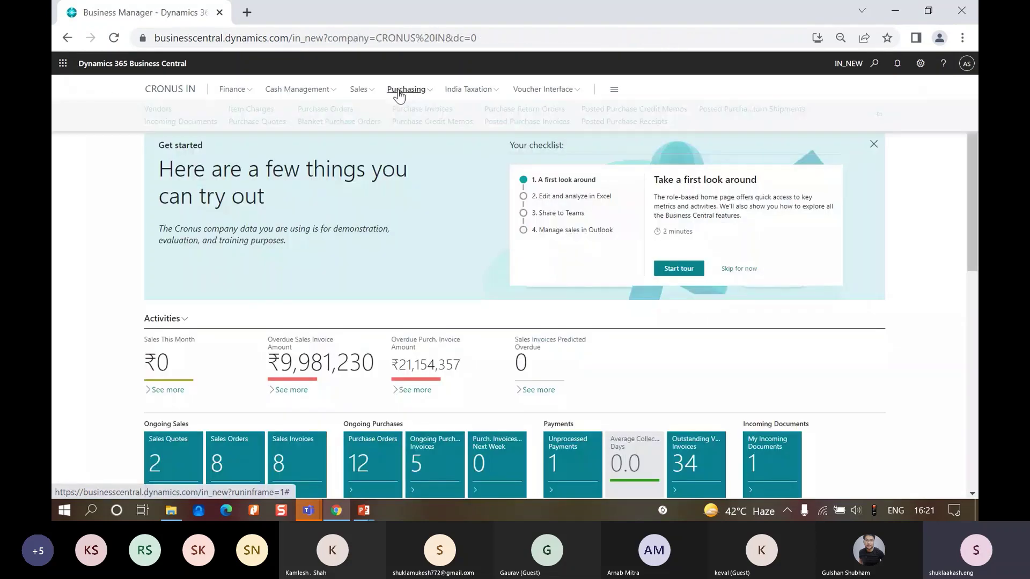
left_click(333, 112)
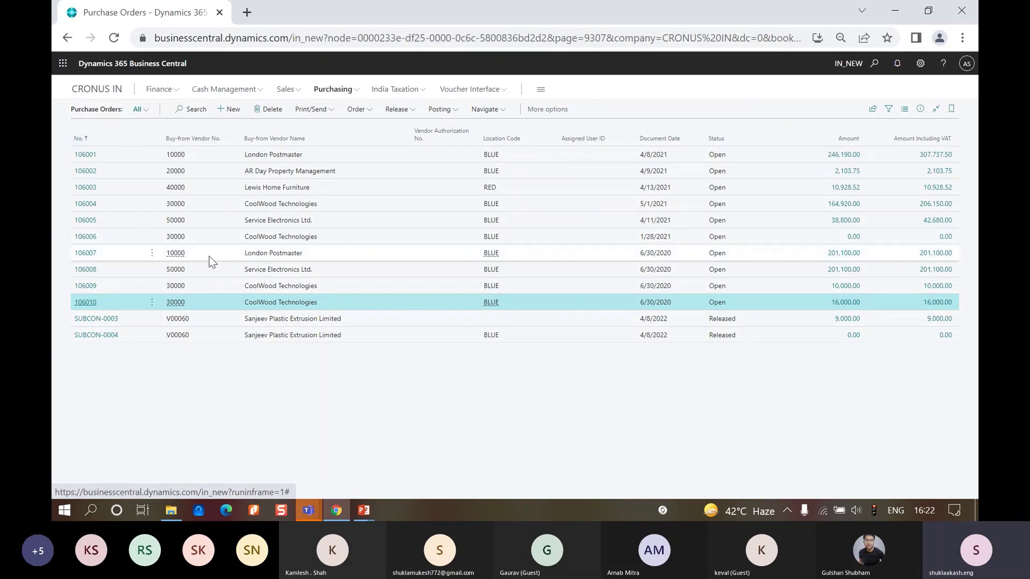
Return to the home page, search for "job work re" and open the Stock Register for Job Work report.
left_click(117, 96)
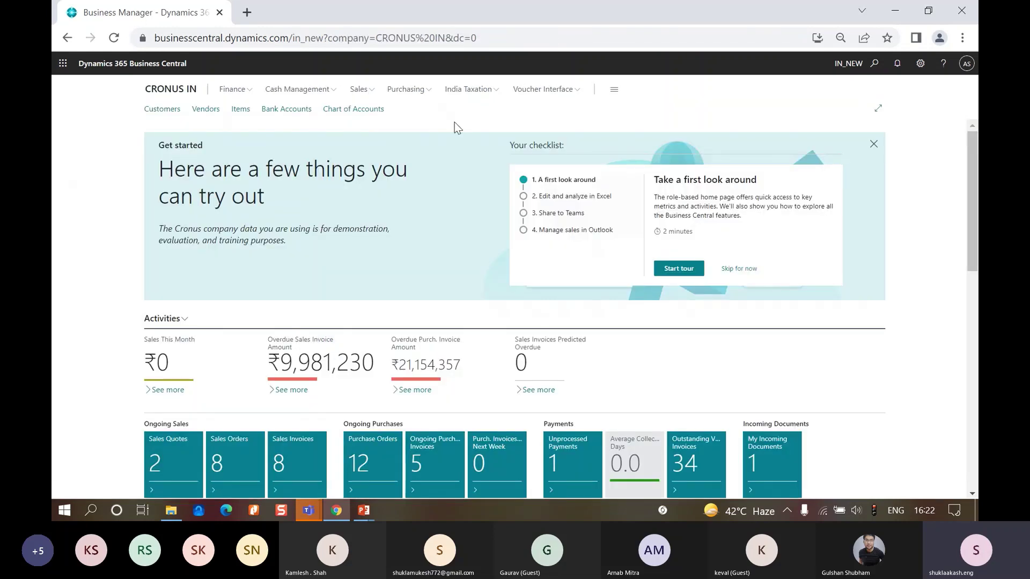
left_click(404, 92)
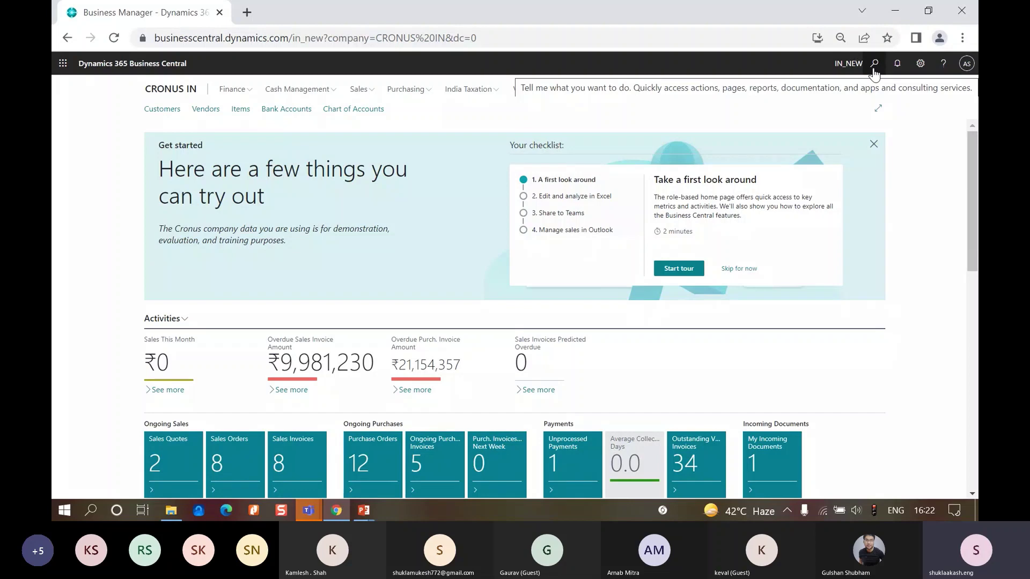
left_click(874, 67)
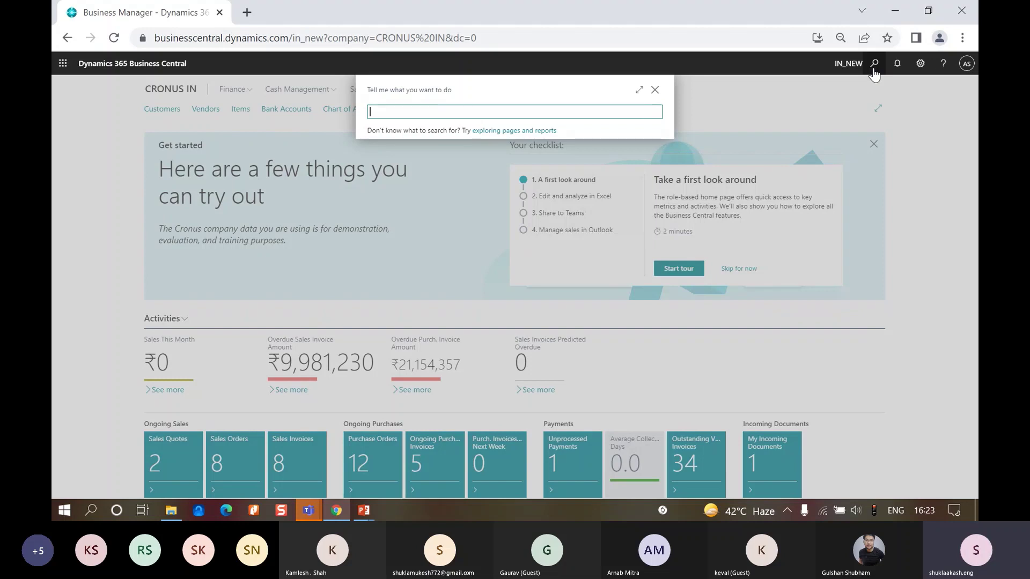
type("job work re")
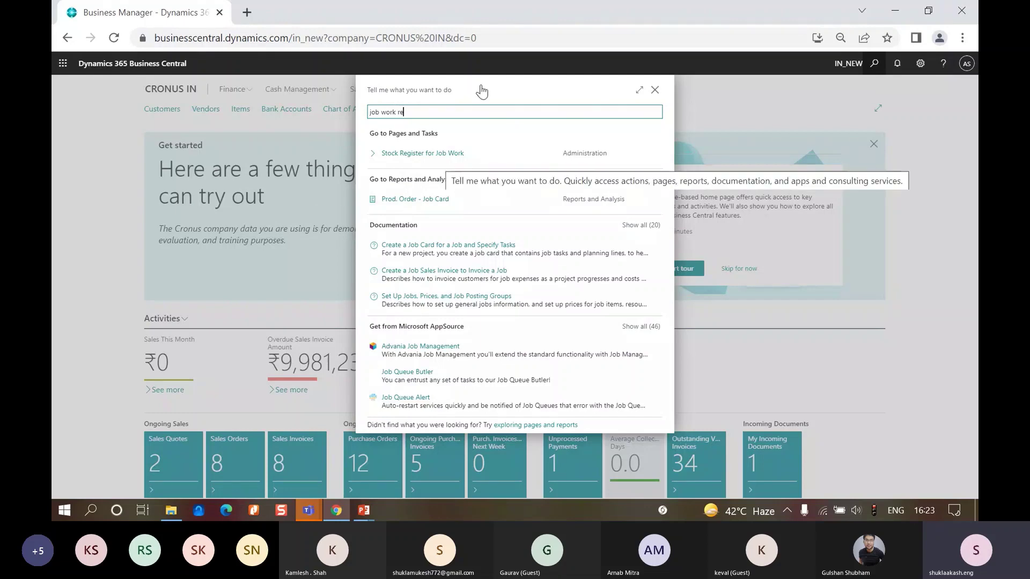
left_click(453, 156)
Preview the Stock Register for Job Work with the vendor location and company location filters left blank.
left_click(555, 276)
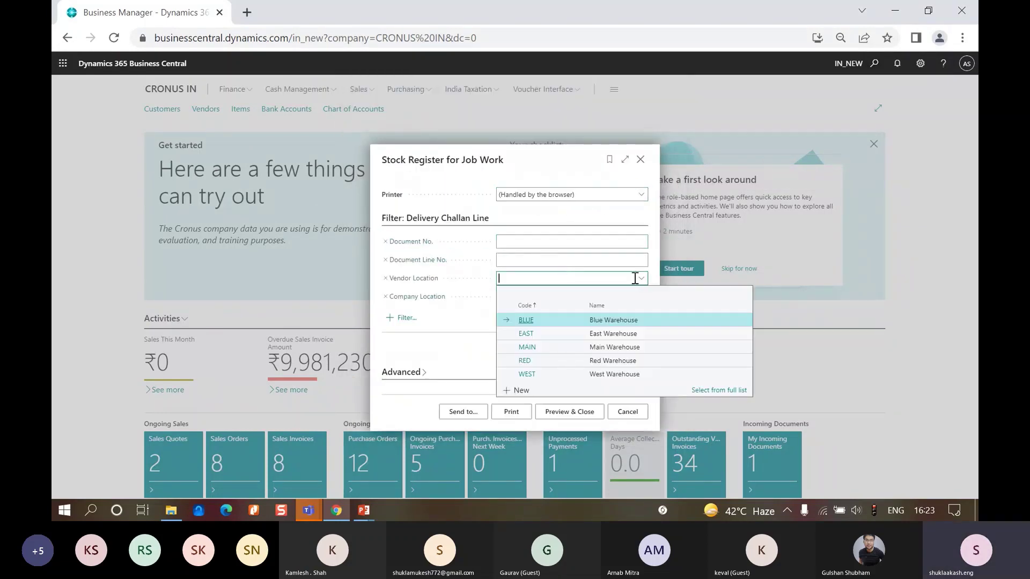
key("Escape")
left_click(597, 297)
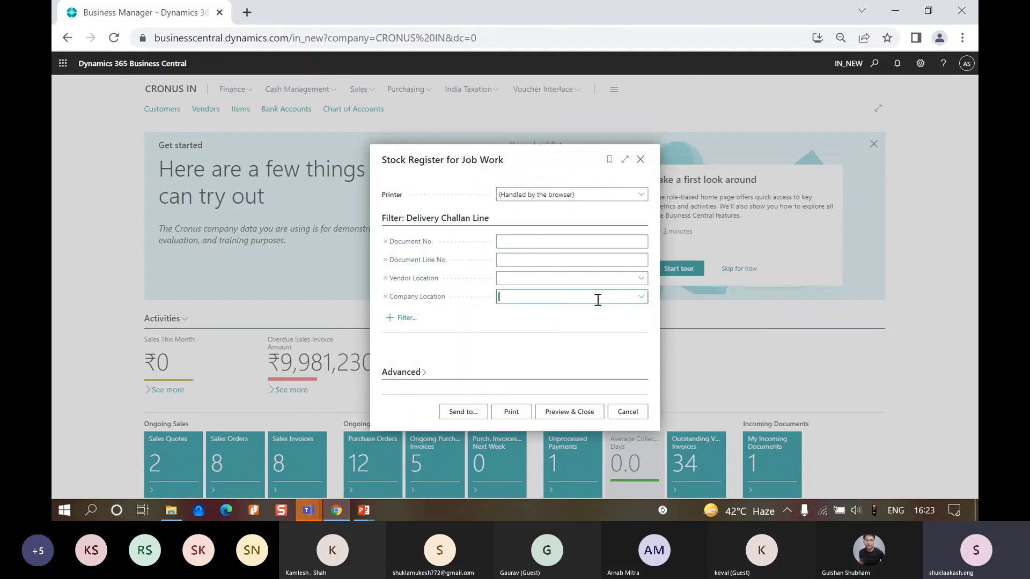
key("Escape")
left_click(558, 407)
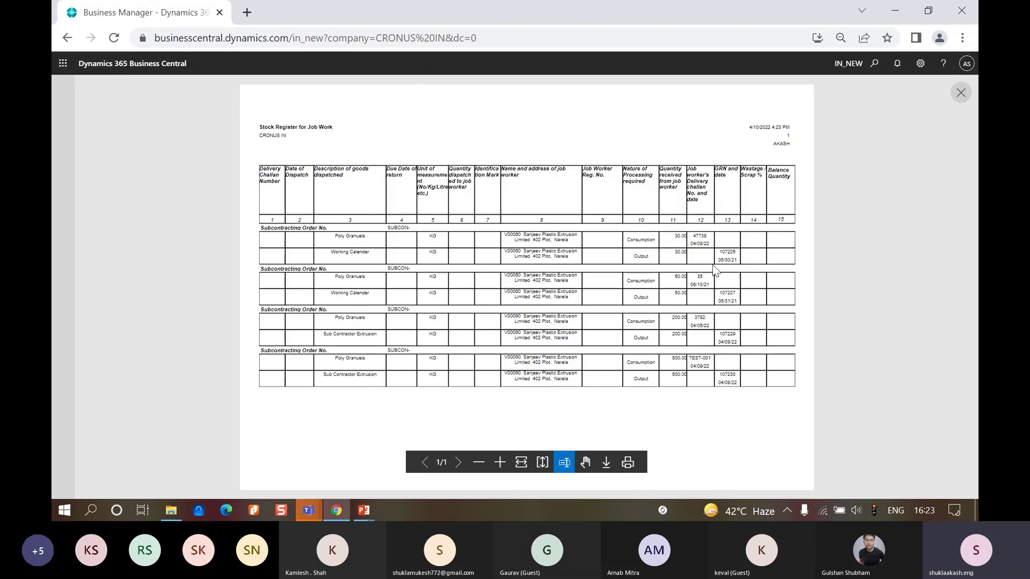
Fit the report preview to the page width and read through its columns and subcontracting order entries.
left_click(542, 463)
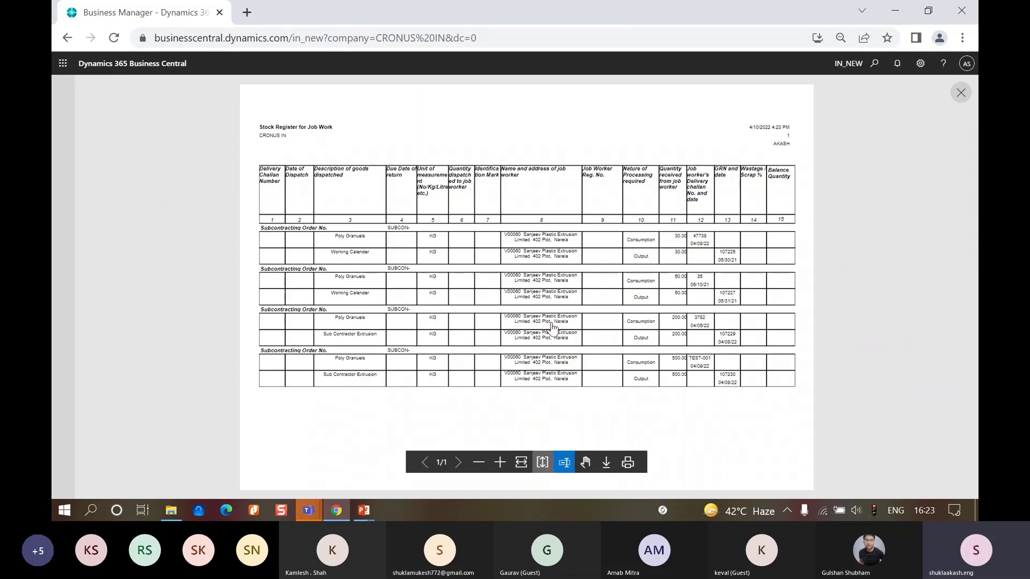
left_click(521, 463)
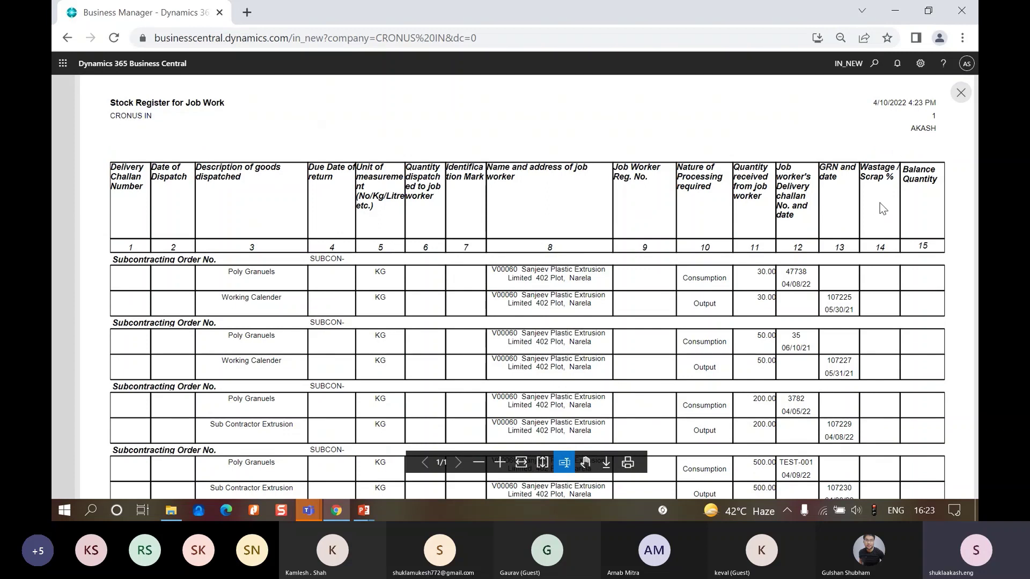
scroll(882, 305, "down", 1)
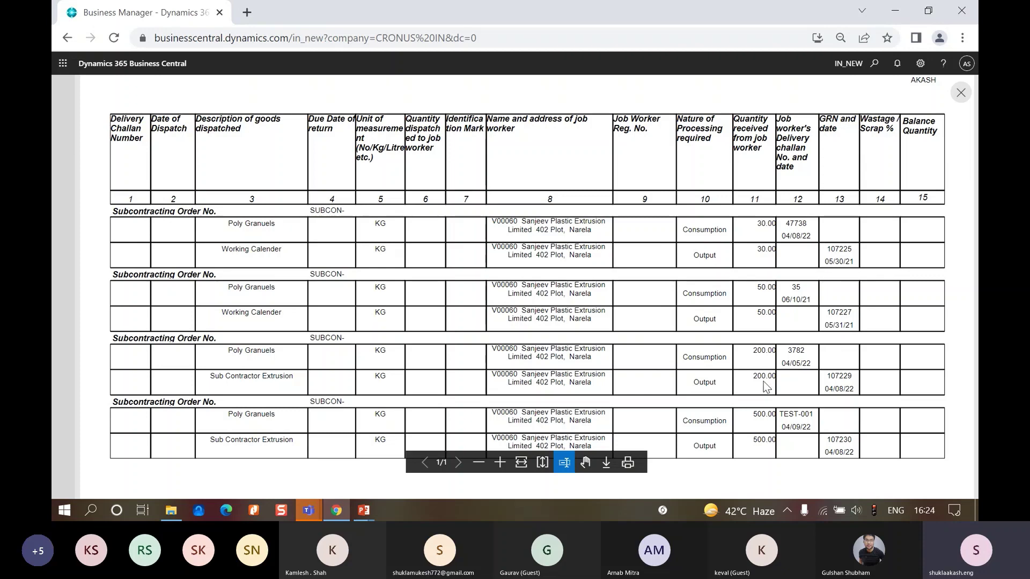
scroll(788, 408, "down", 1)
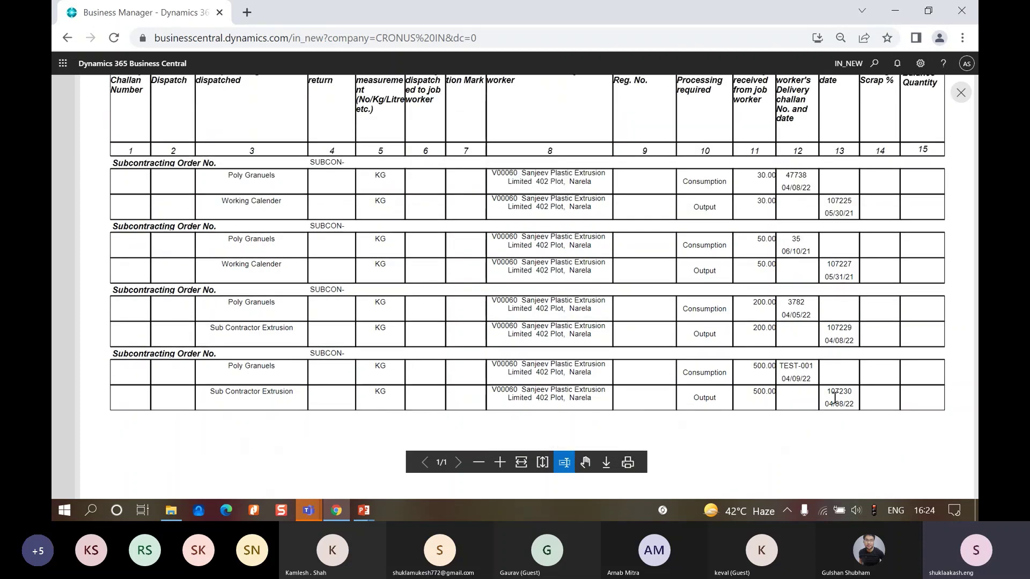
scroll(835, 397, "up", 2)
scroll(835, 387, "down", 2)
Examine the received quantities, job worker's challan and GRN details on the last subcontracting order's Poly Granuels and Sub Contractor Extrusion rows.
left_click_drag(688, 372, 725, 373)
left_click(767, 373)
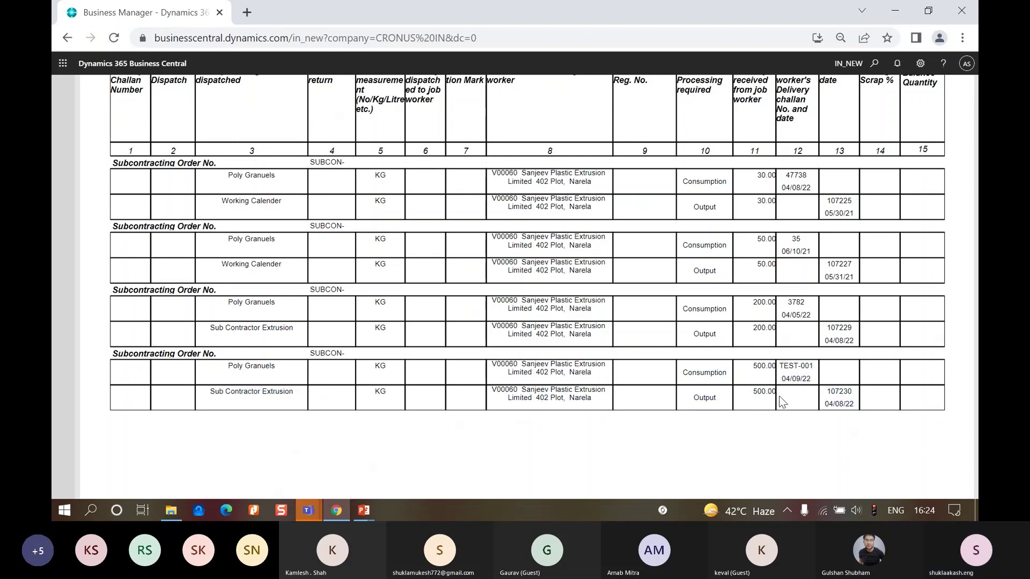
triple_click(793, 397)
left_click(830, 400)
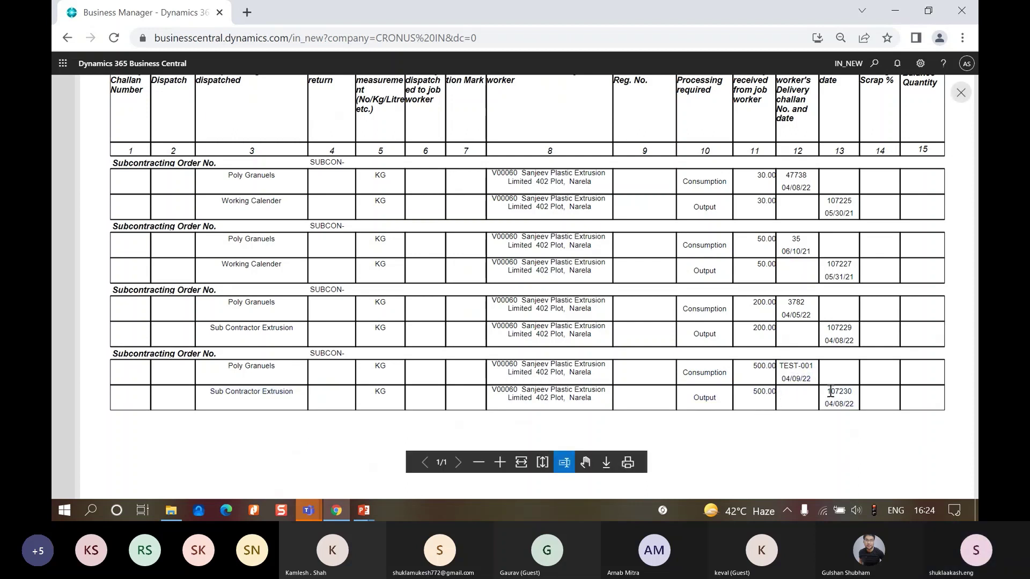
mouse_move(830, 400)
left_mouse_down()
mouse_move(853, 403)
mouse_move(836, 412)
left_mouse_up()
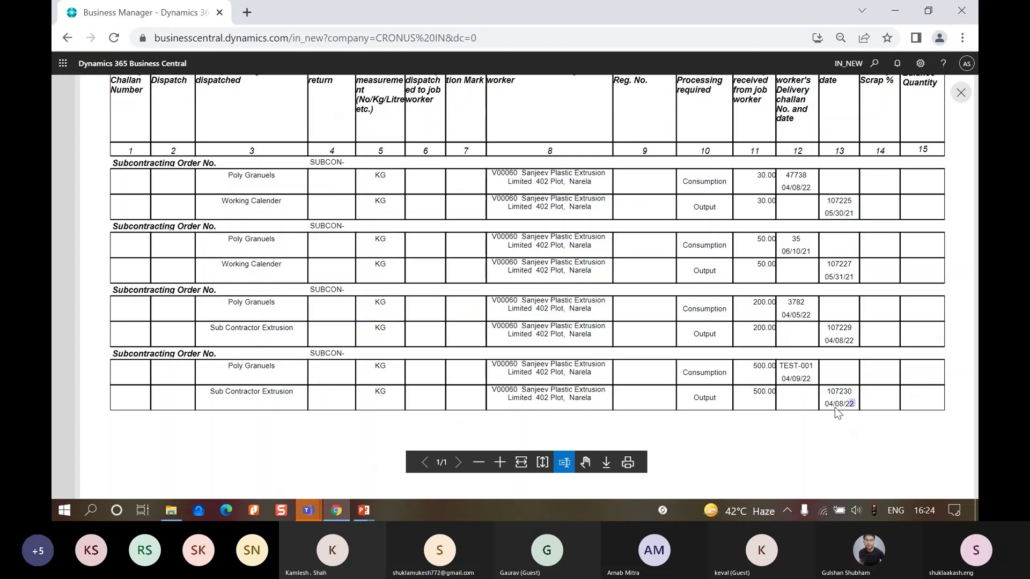
left_click_drag(804, 367, 789, 370)
left_click(789, 370)
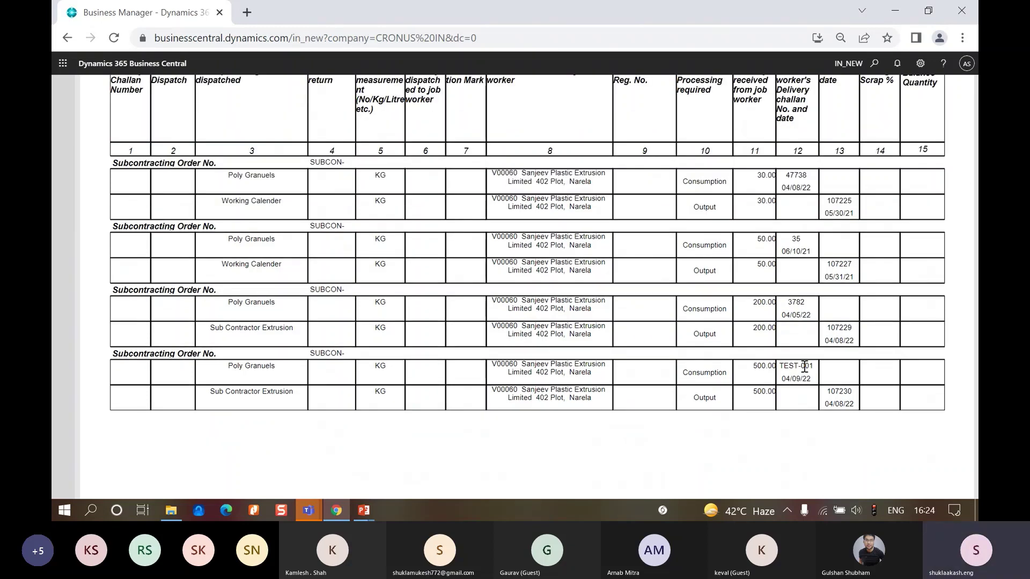
double_click(831, 391)
key("ctrl+a")
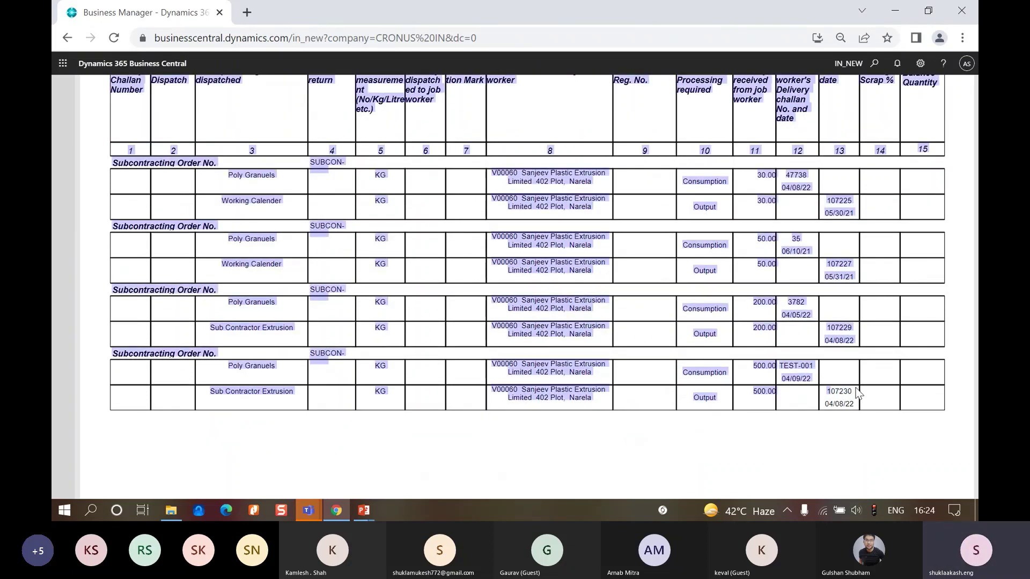
left_click(790, 397)
Review the stock register's consumption and output rows from the report header down, and close the preview.
scroll(792, 397, "up", 3)
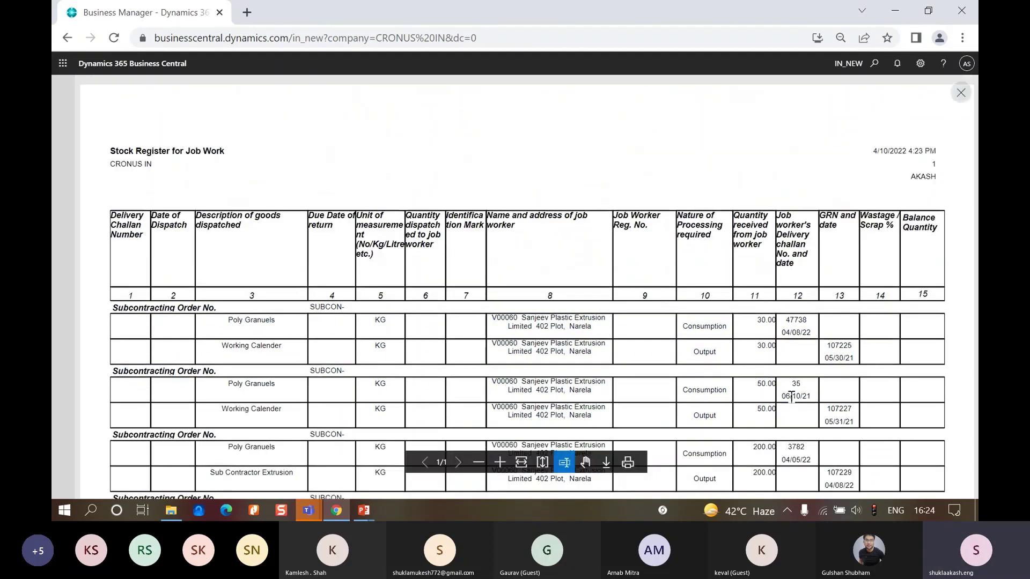
scroll(792, 397, "down", 1)
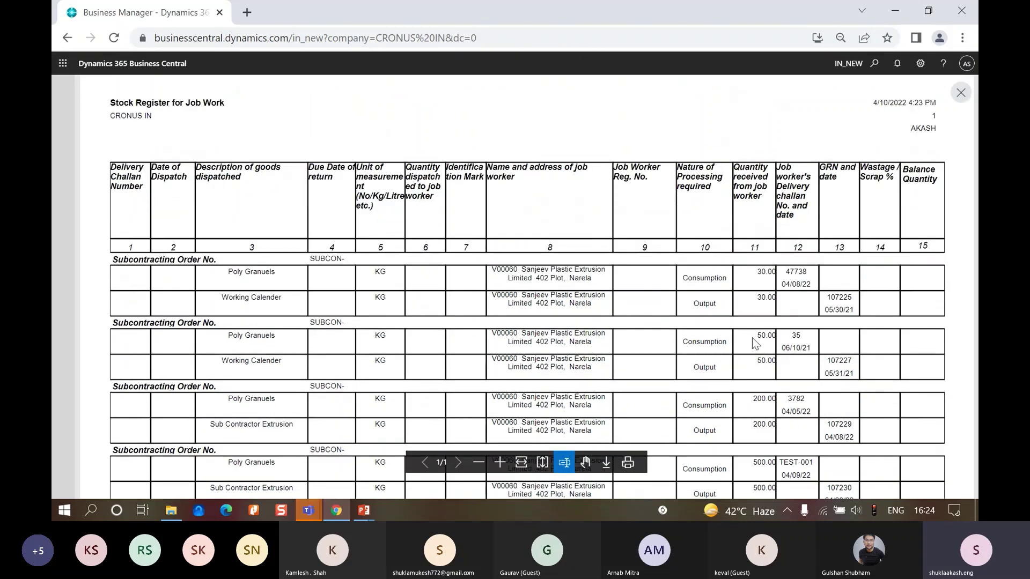
scroll(753, 342, "down", 1)
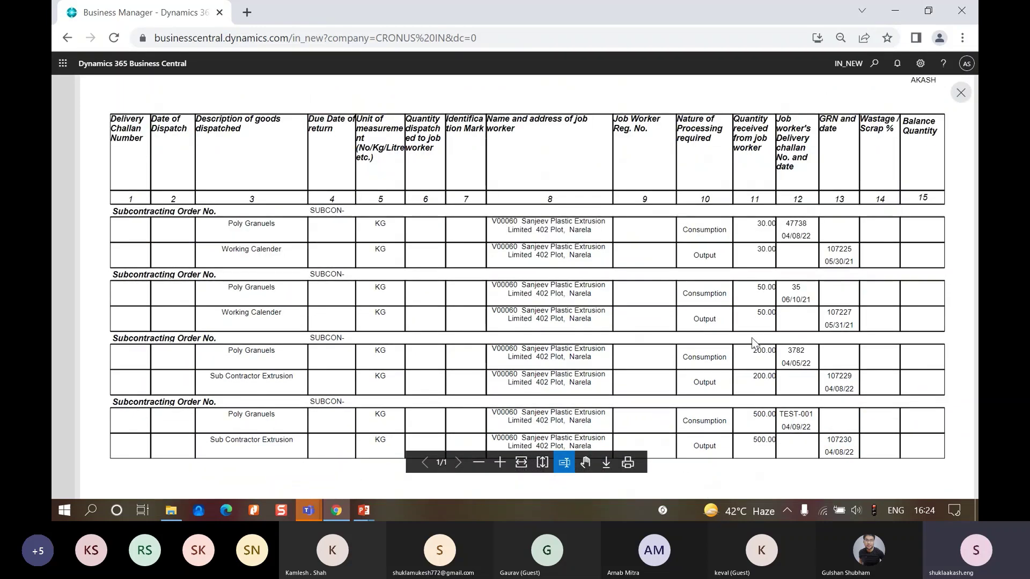
left_click(961, 94)
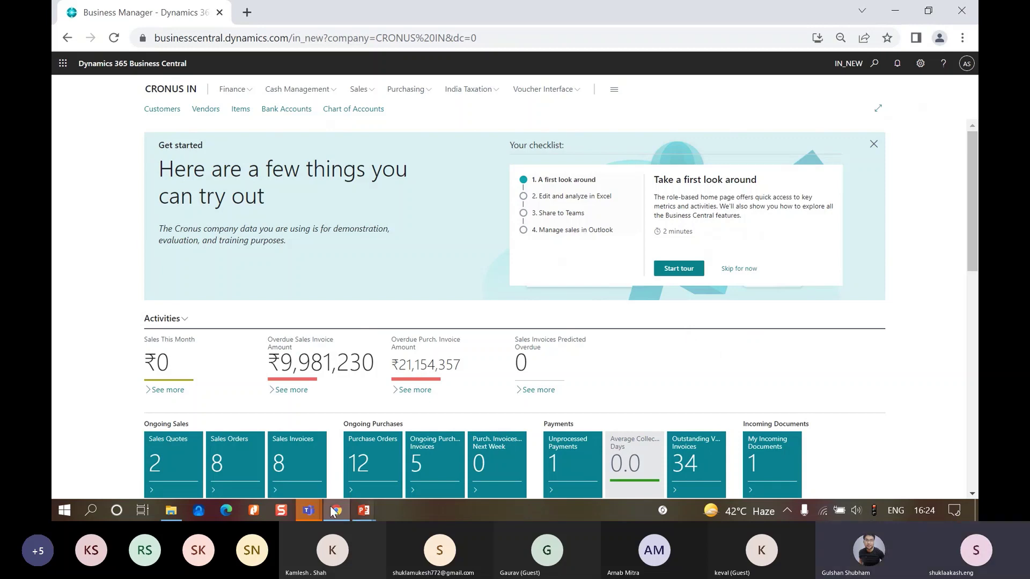
left_click(309, 516)
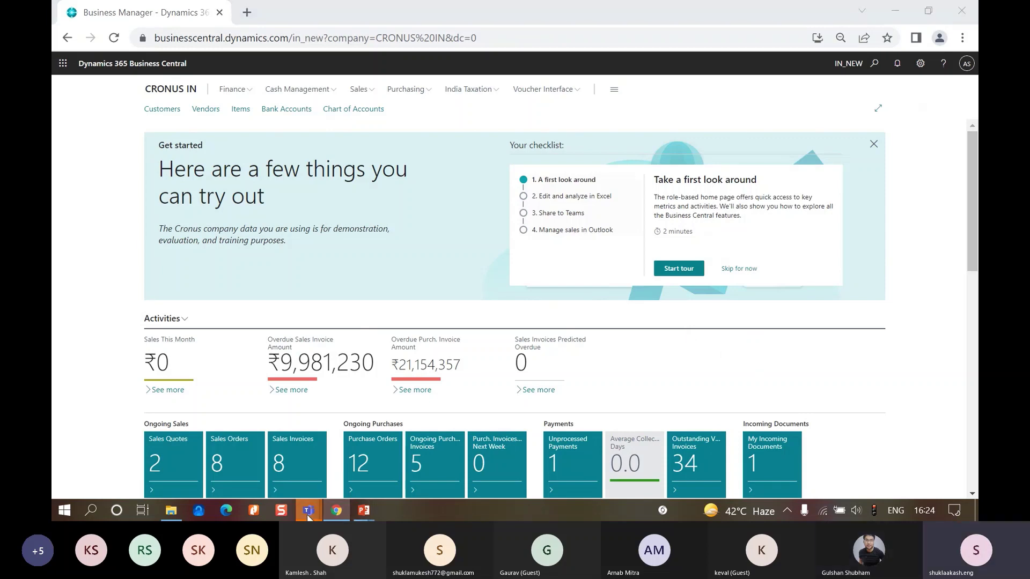
left_click(907, 354)
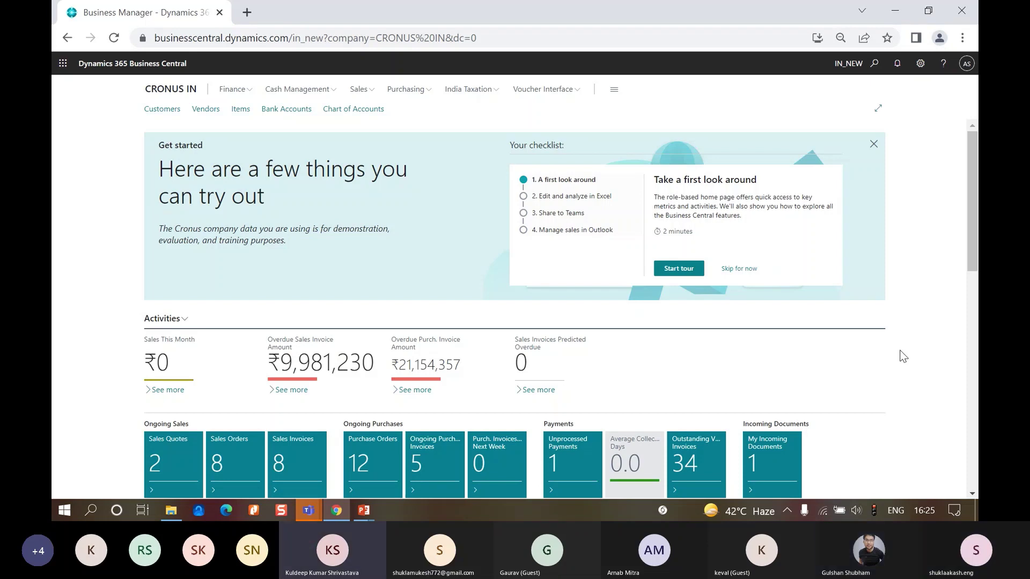
Switch to the running PowerPoint slide show and advance to the closing "Thanks! Any questions?" slide.
mouse_move(365, 510)
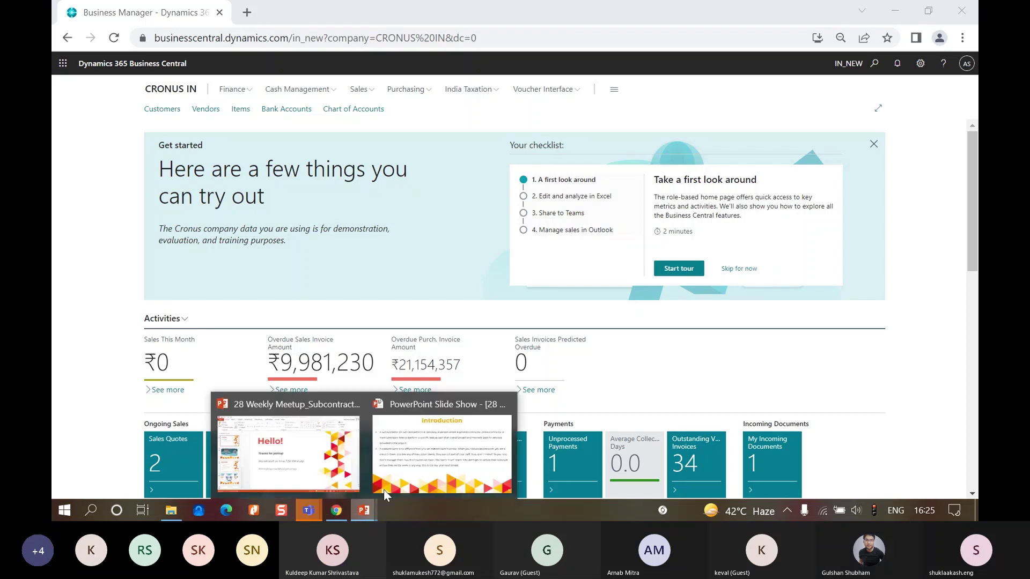
left_click(384, 472)
key("Right")
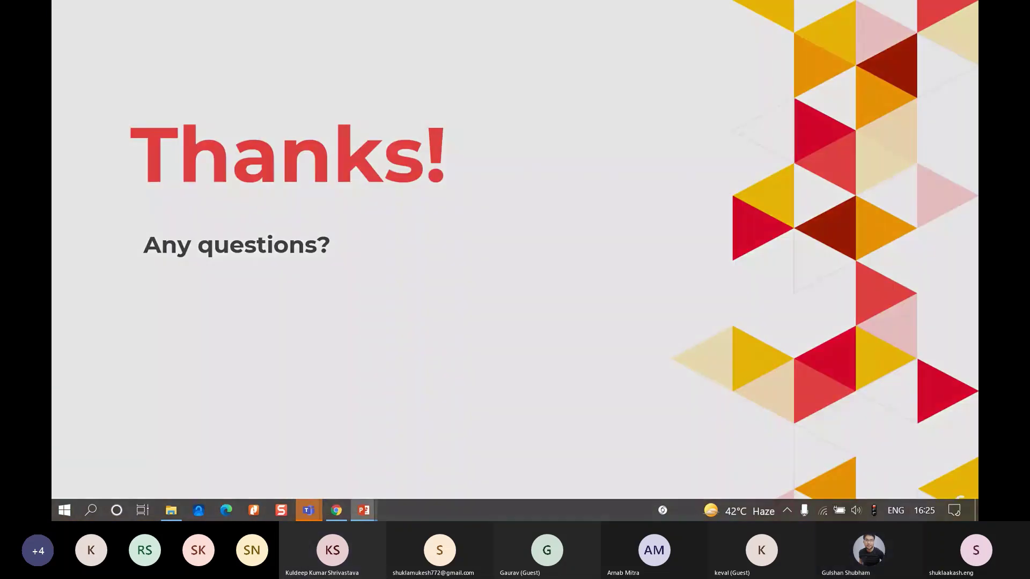
key("Left")
key("Right")
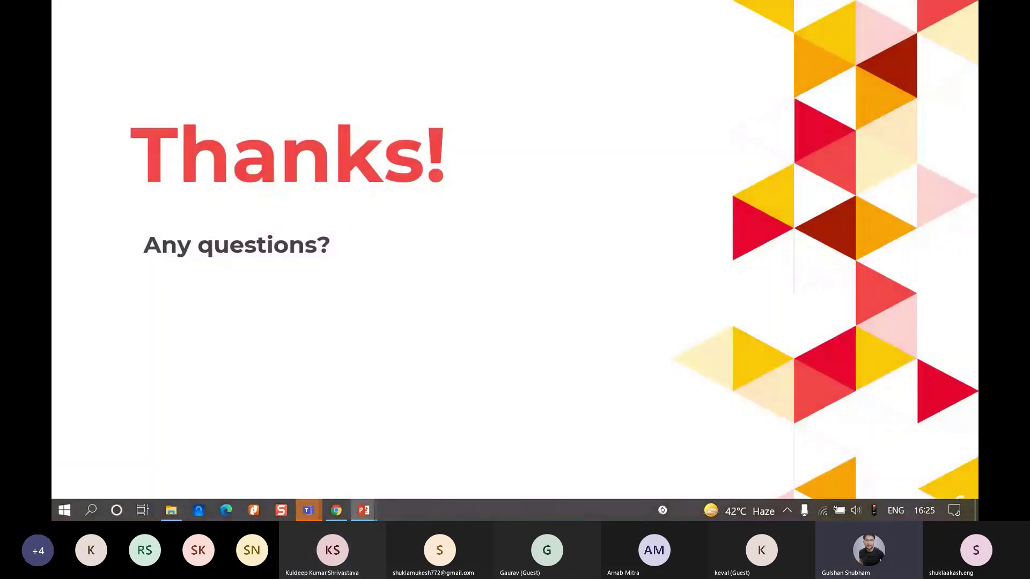